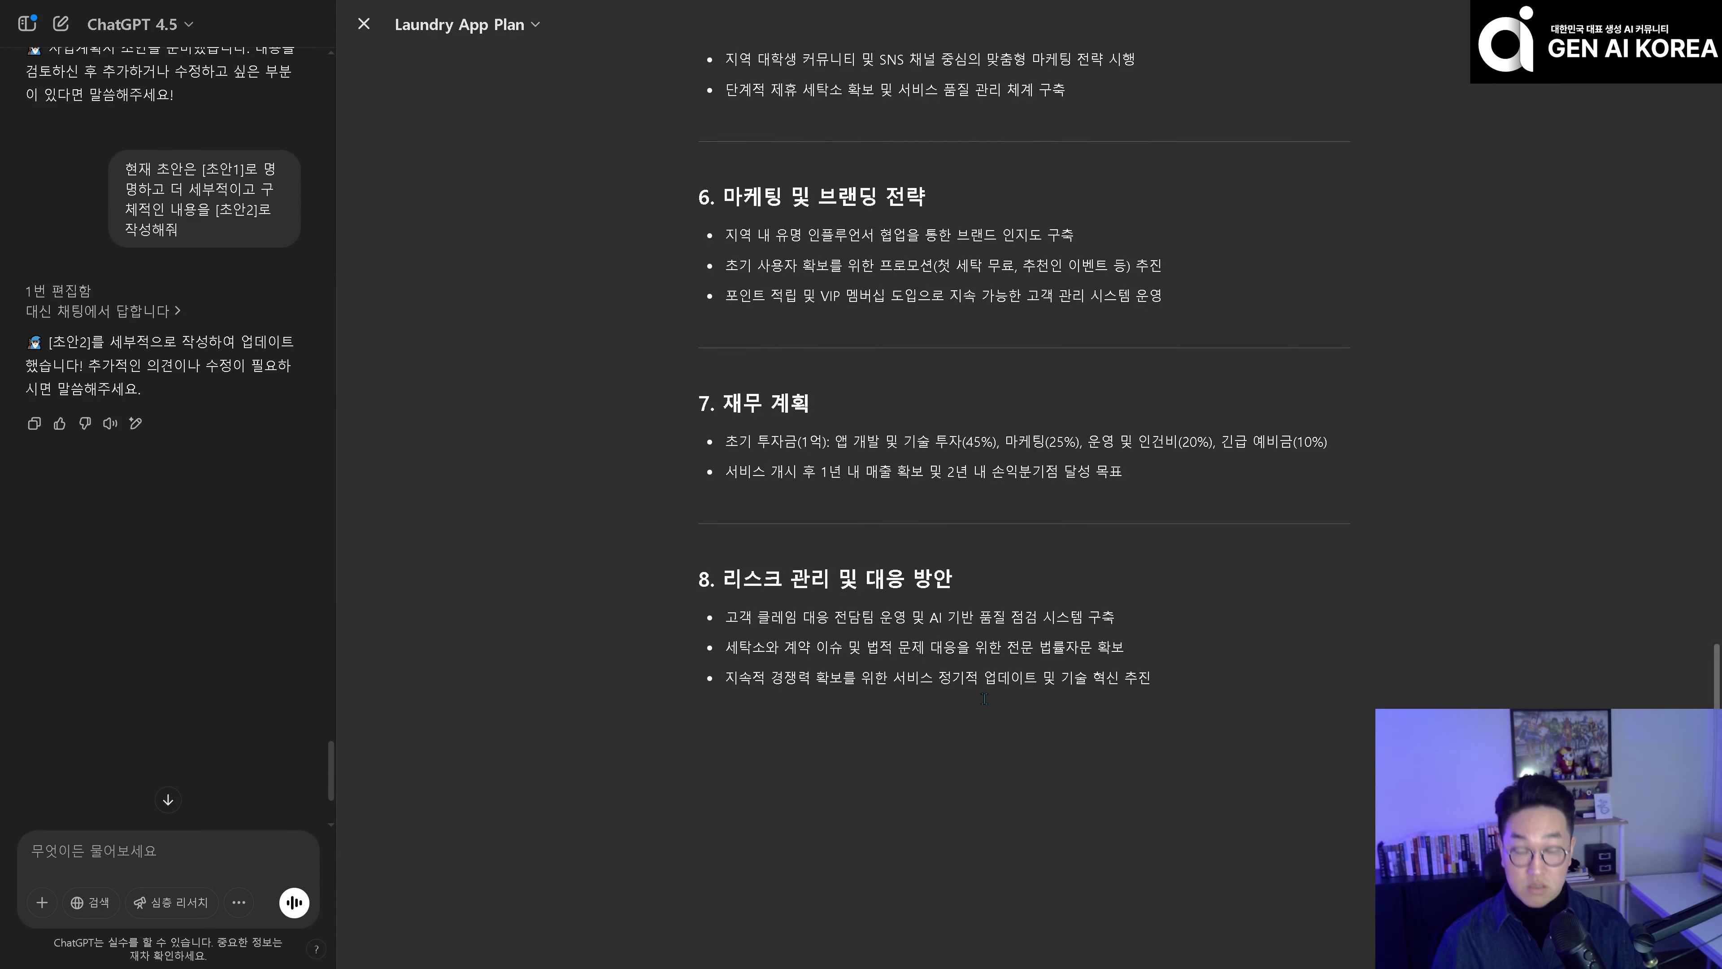
- Copy the entire [초안2] business plan into the blank Notion page and split that page into its own window beside ChatGPT
scroll(763, 614, "up", 1)
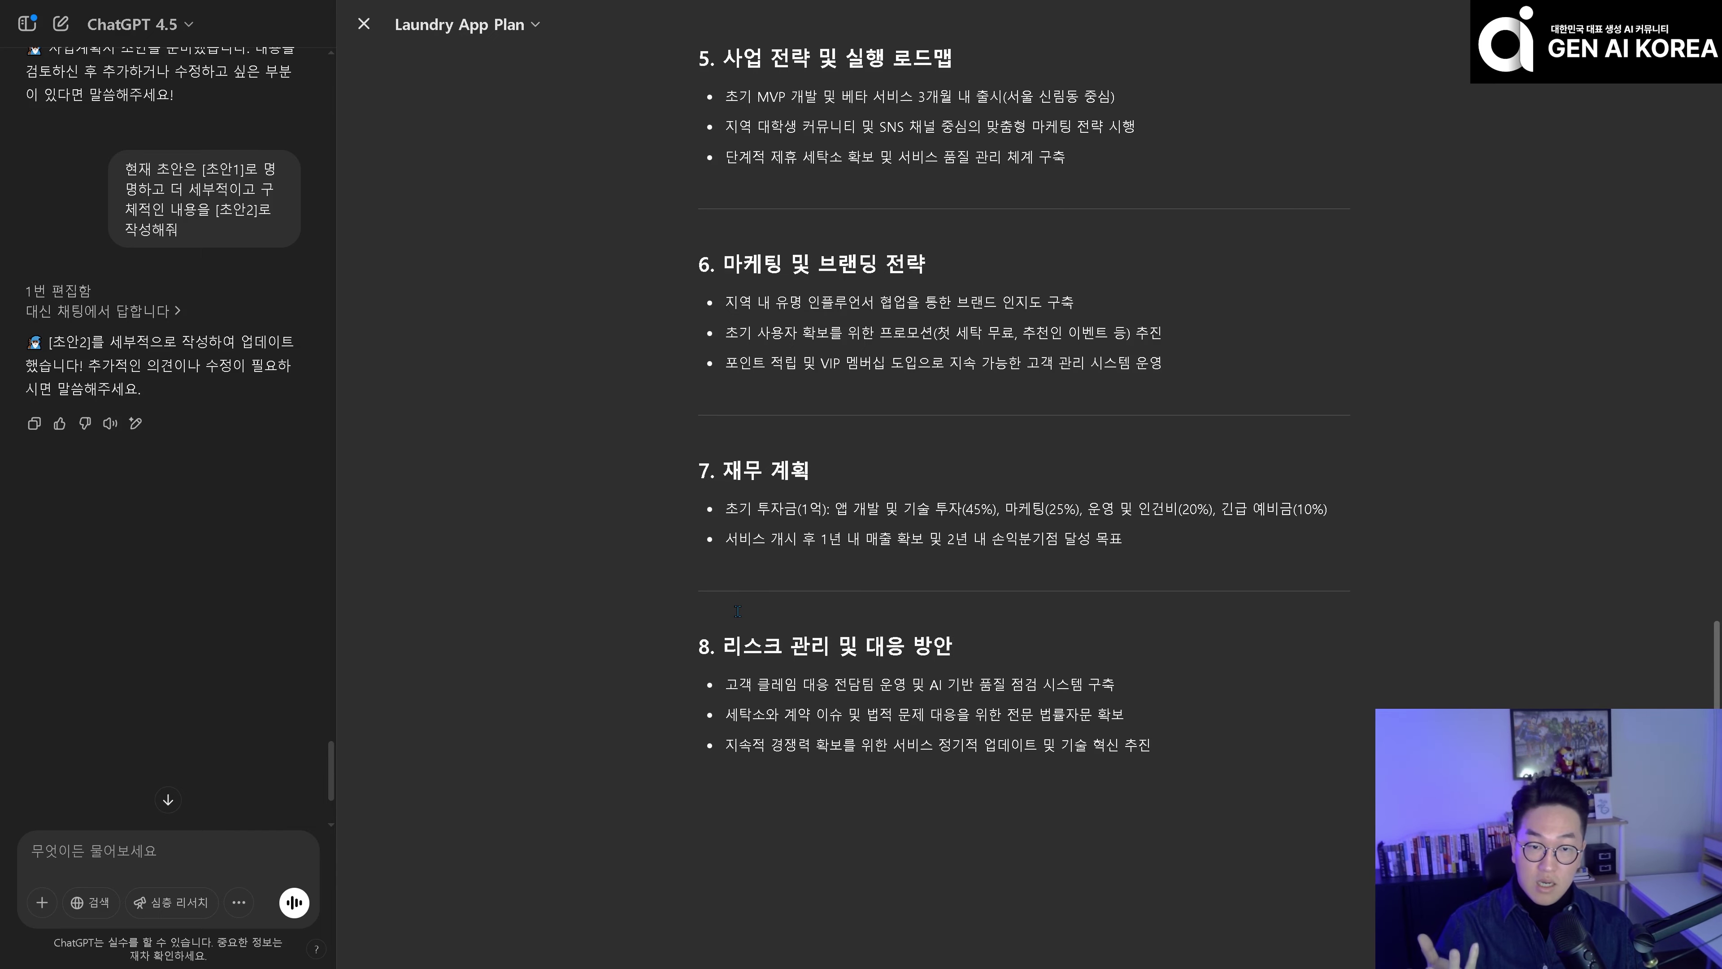
scroll(739, 589, "up", 3)
scroll(740, 589, "up", 8)
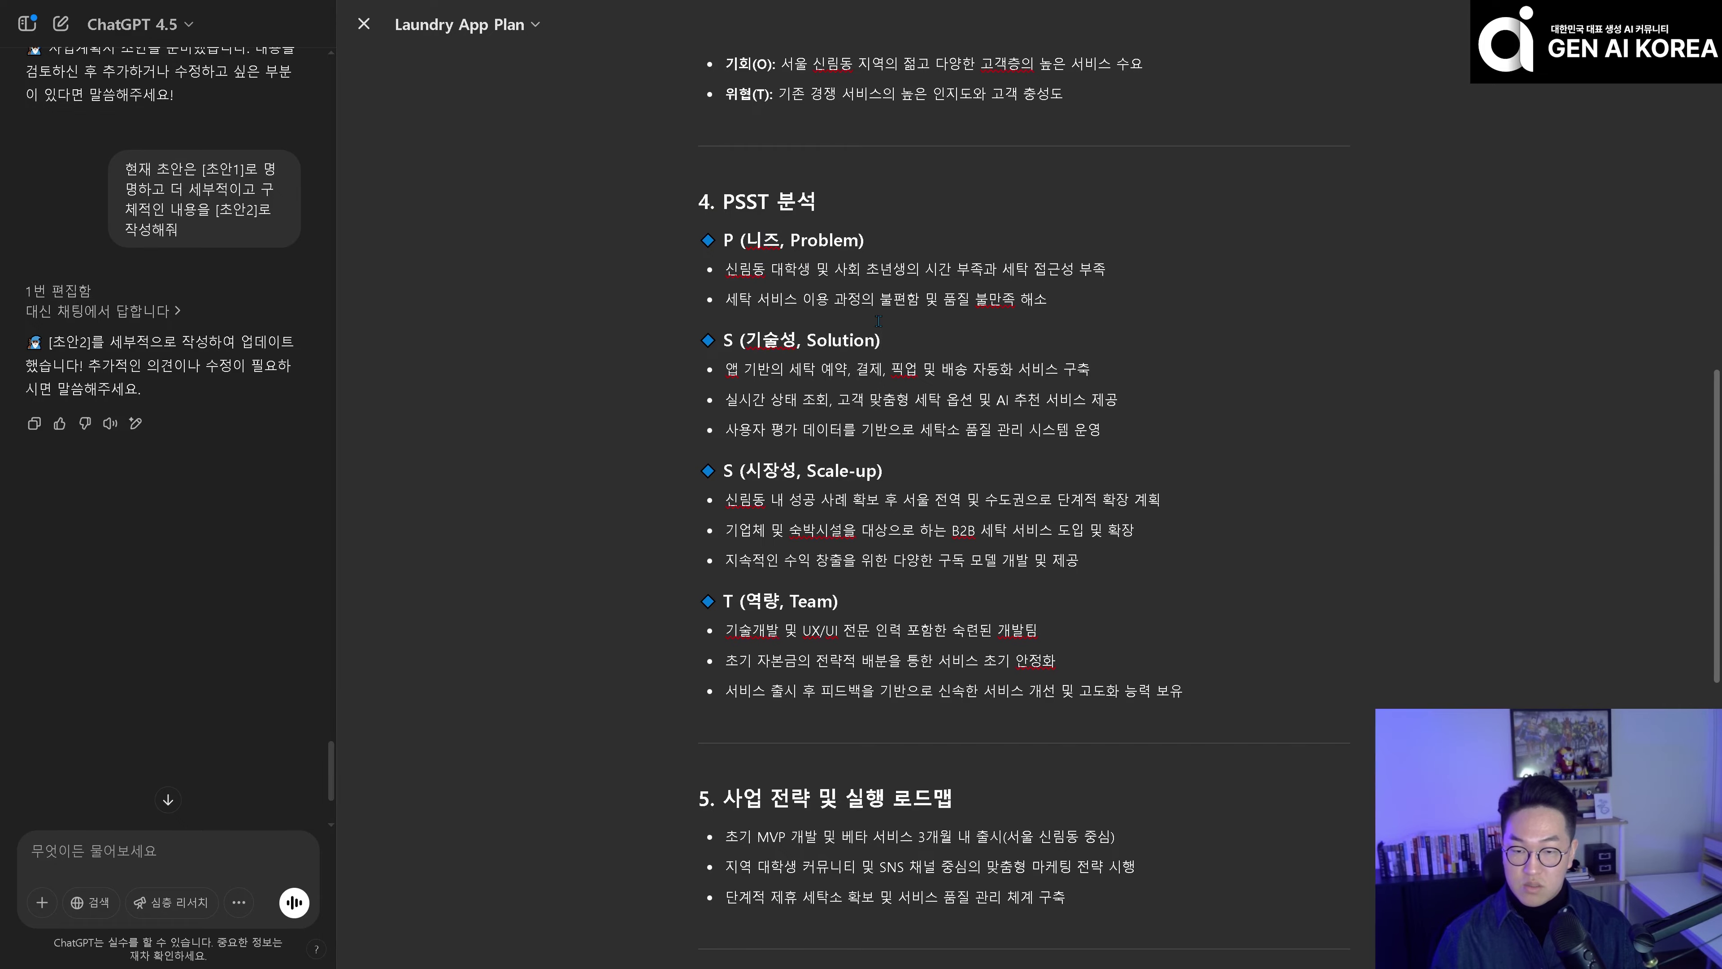
key("ctrl+a")
key("ctrl+c")
scroll(878, 321, "up", 15)
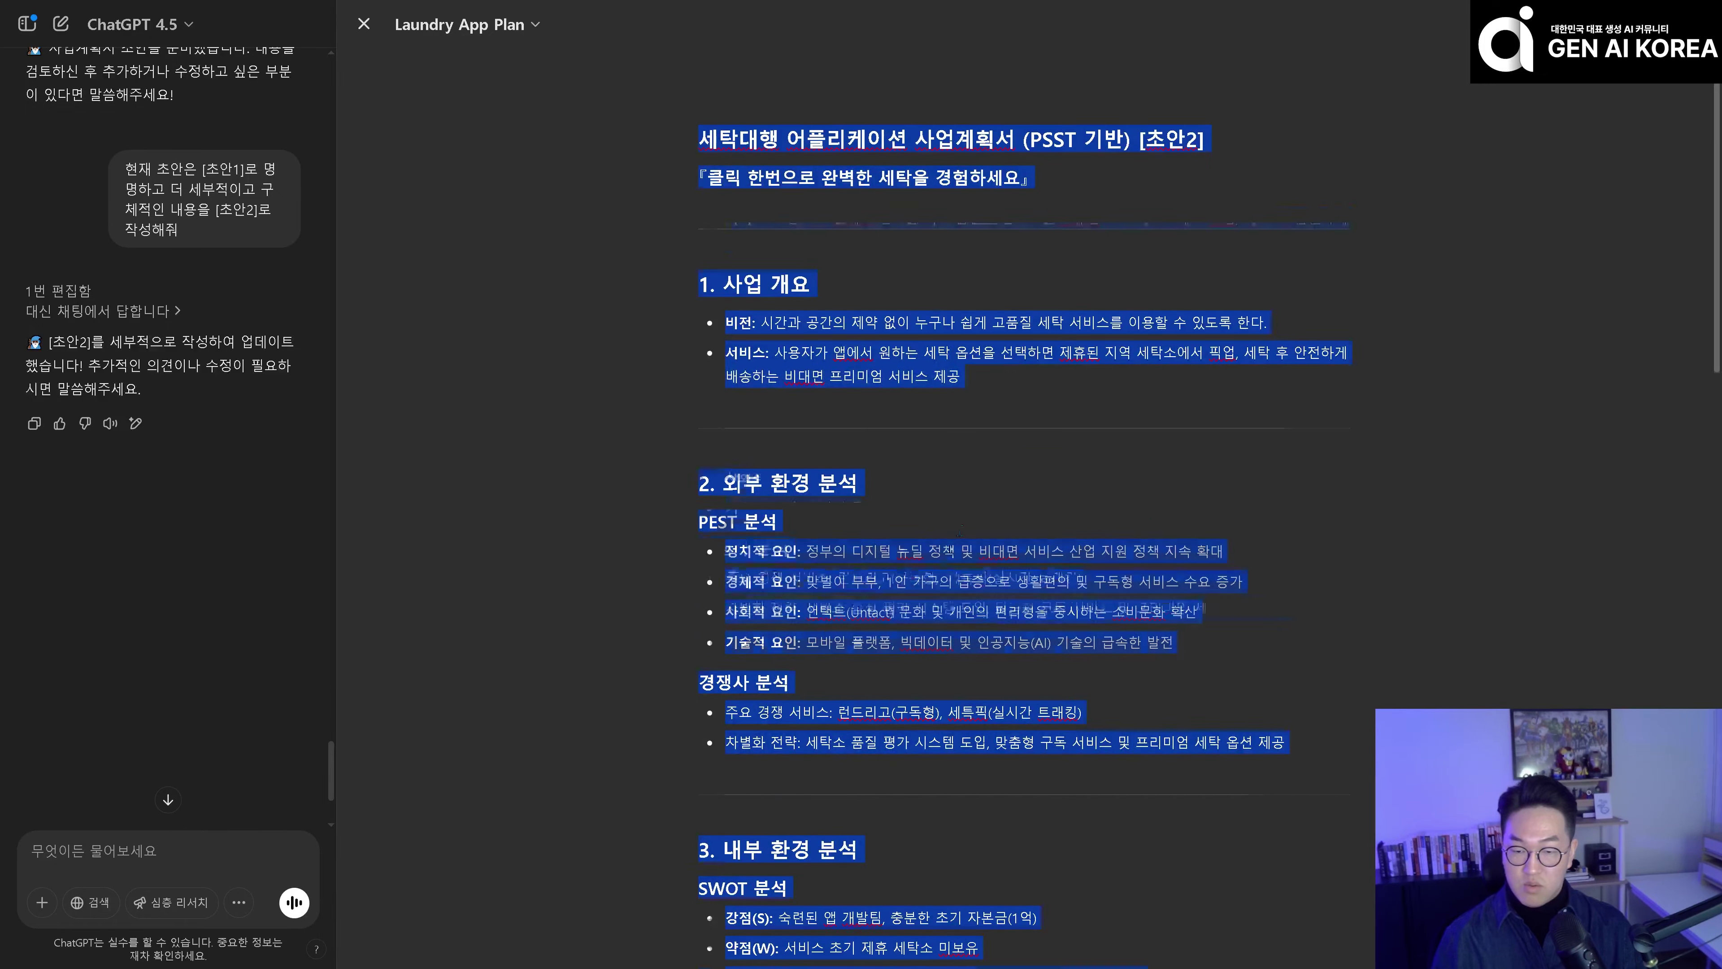
scroll(1214, 629, "down", 15)
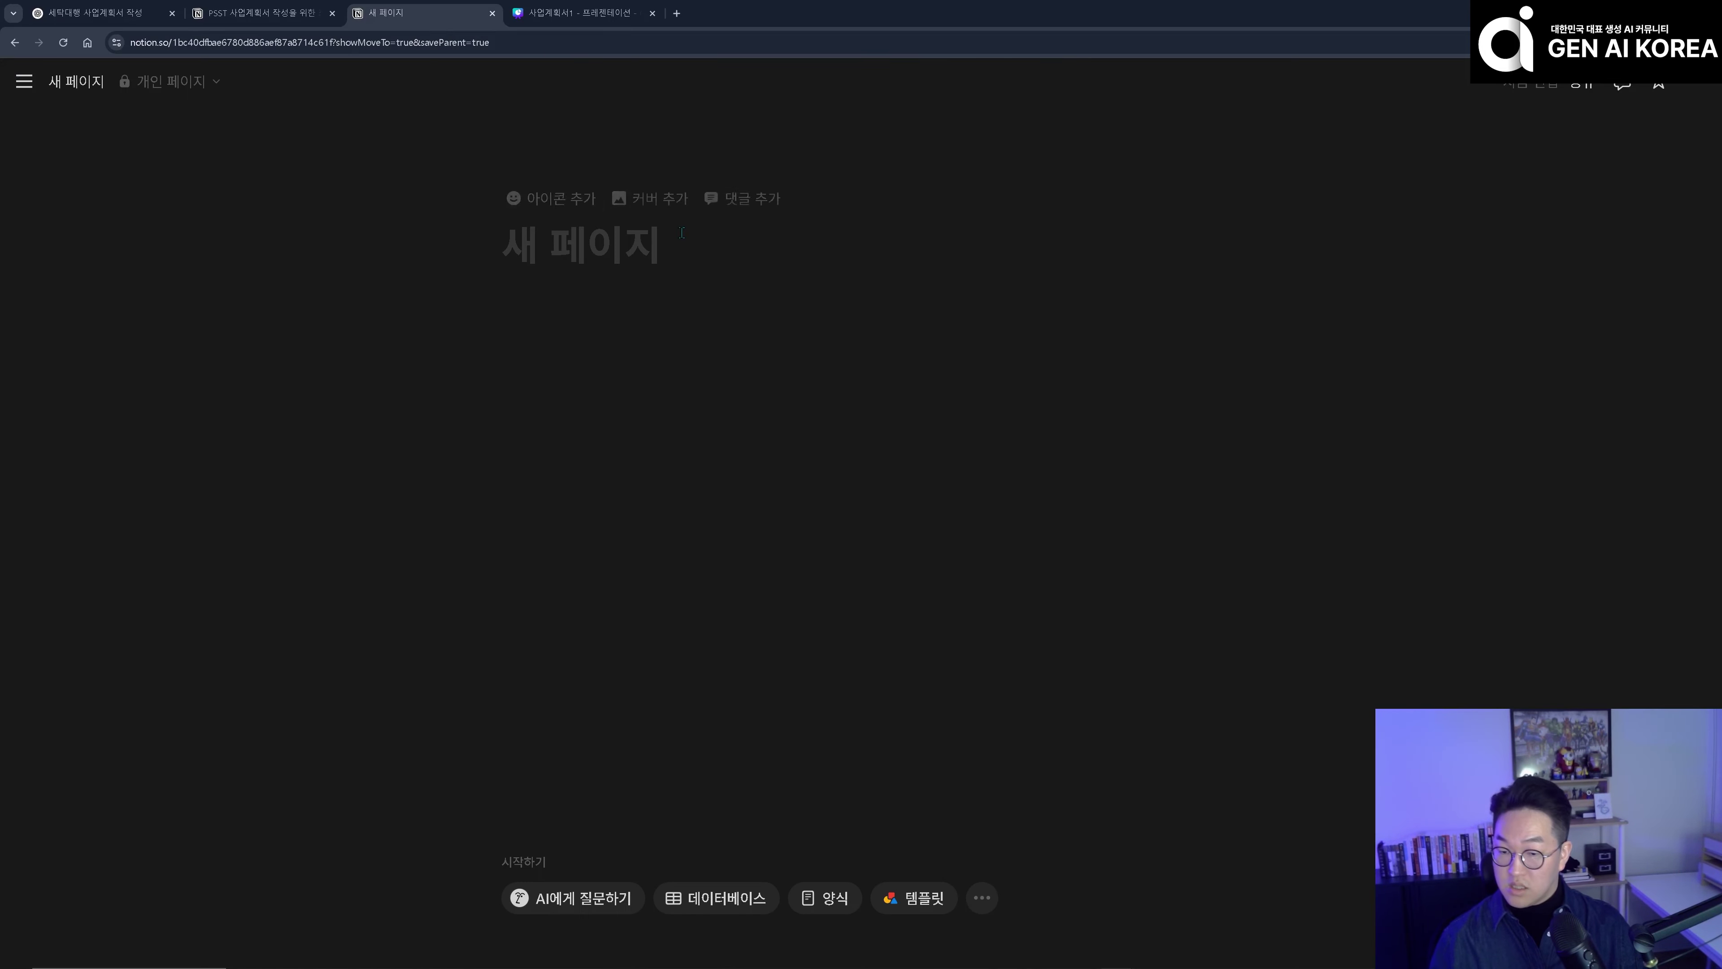
left_click(618, 362)
key("ctrl+v")
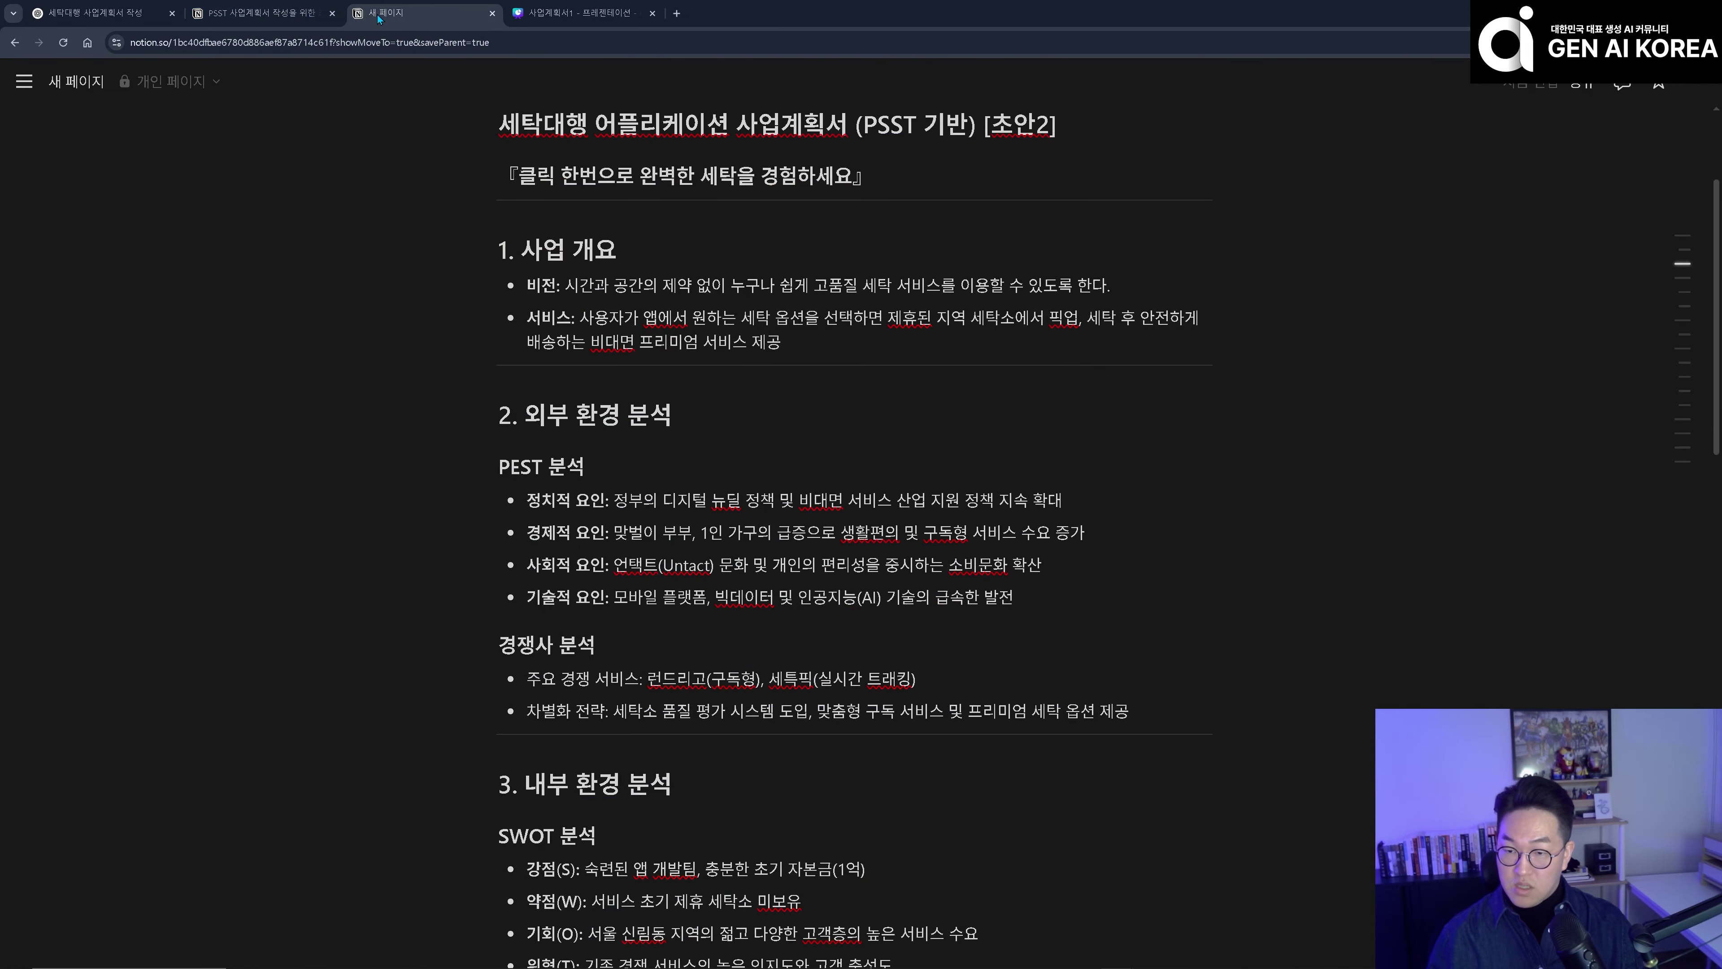
left_click_drag(379, 19, 456, 46)
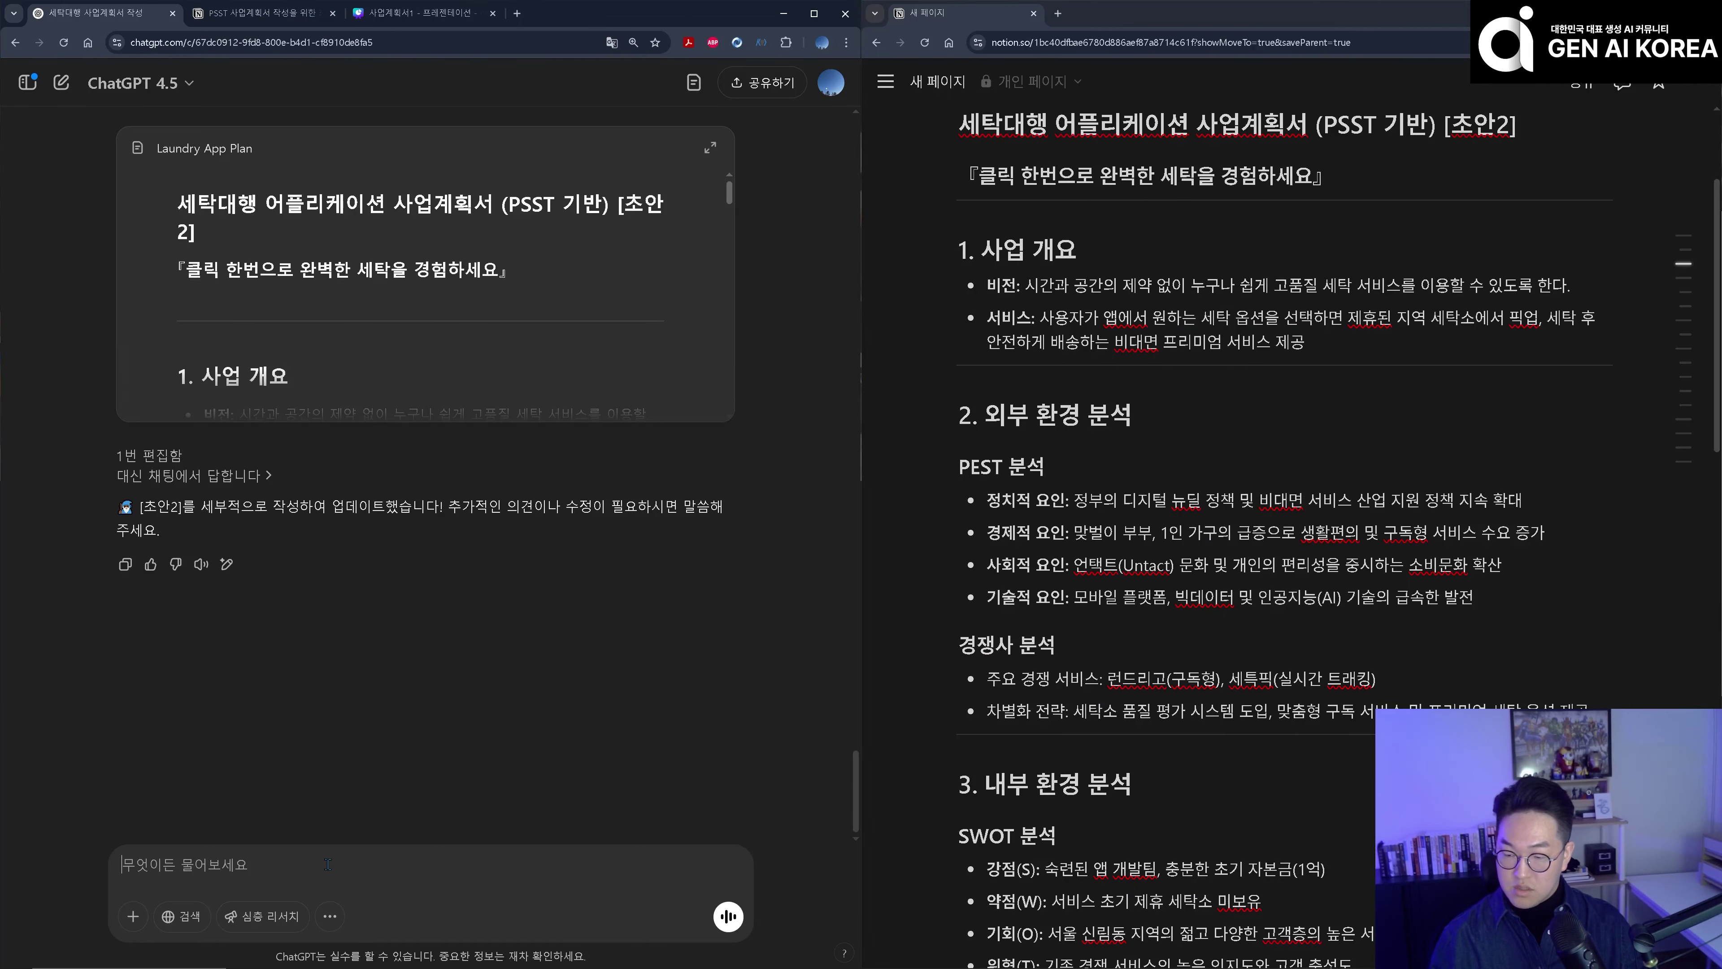
- Draft the ChatGPT prompt '지금부터 [초안2]에 작성된 타이틀과 내용을 내가 너에게 알려주면 해당 섹션에 대하여 더 자세하고 구체적으로 전문성을 발휘하여 작성해줘 아래 1. 사업개요부터 해보자'
type("지금부터 [초안2]에 작성된 타이틀과 내용을 내가 너에게 알려주면 해당 섹션에 대하여 더 자세하고 구체적으로 전문성을 발휘하여 작성해줘  아래 1. 사업개요부터 해보자")
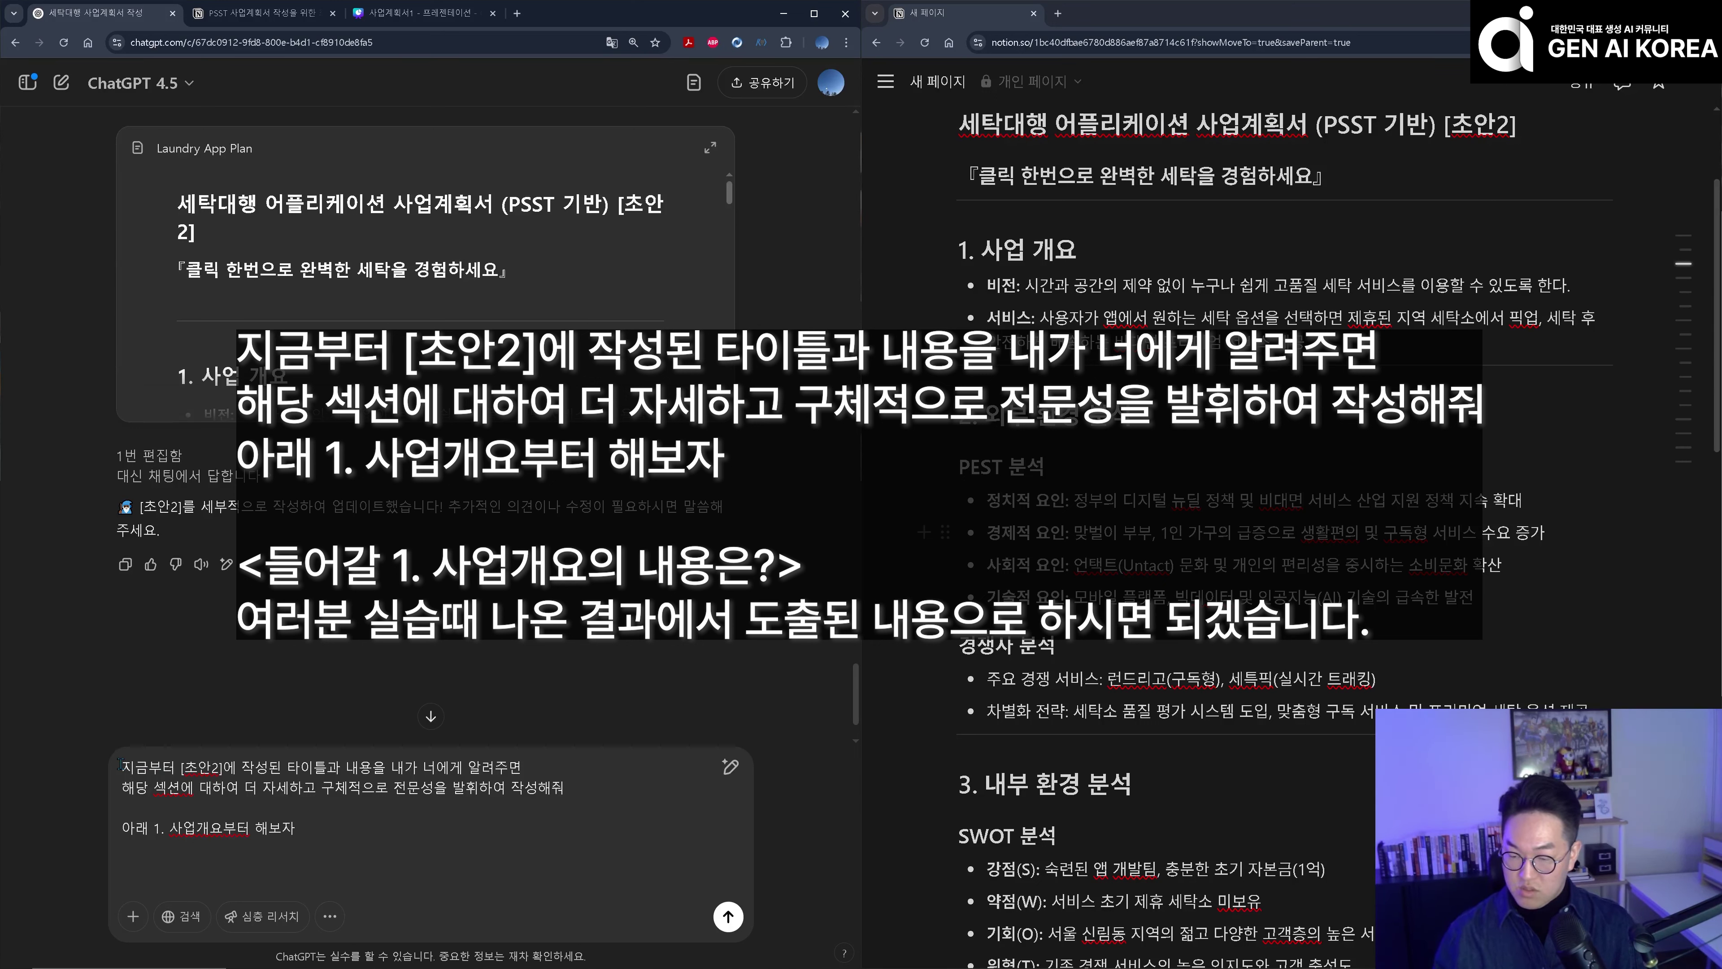
left_click_drag(122, 768, 571, 830)
left_click(571, 834)
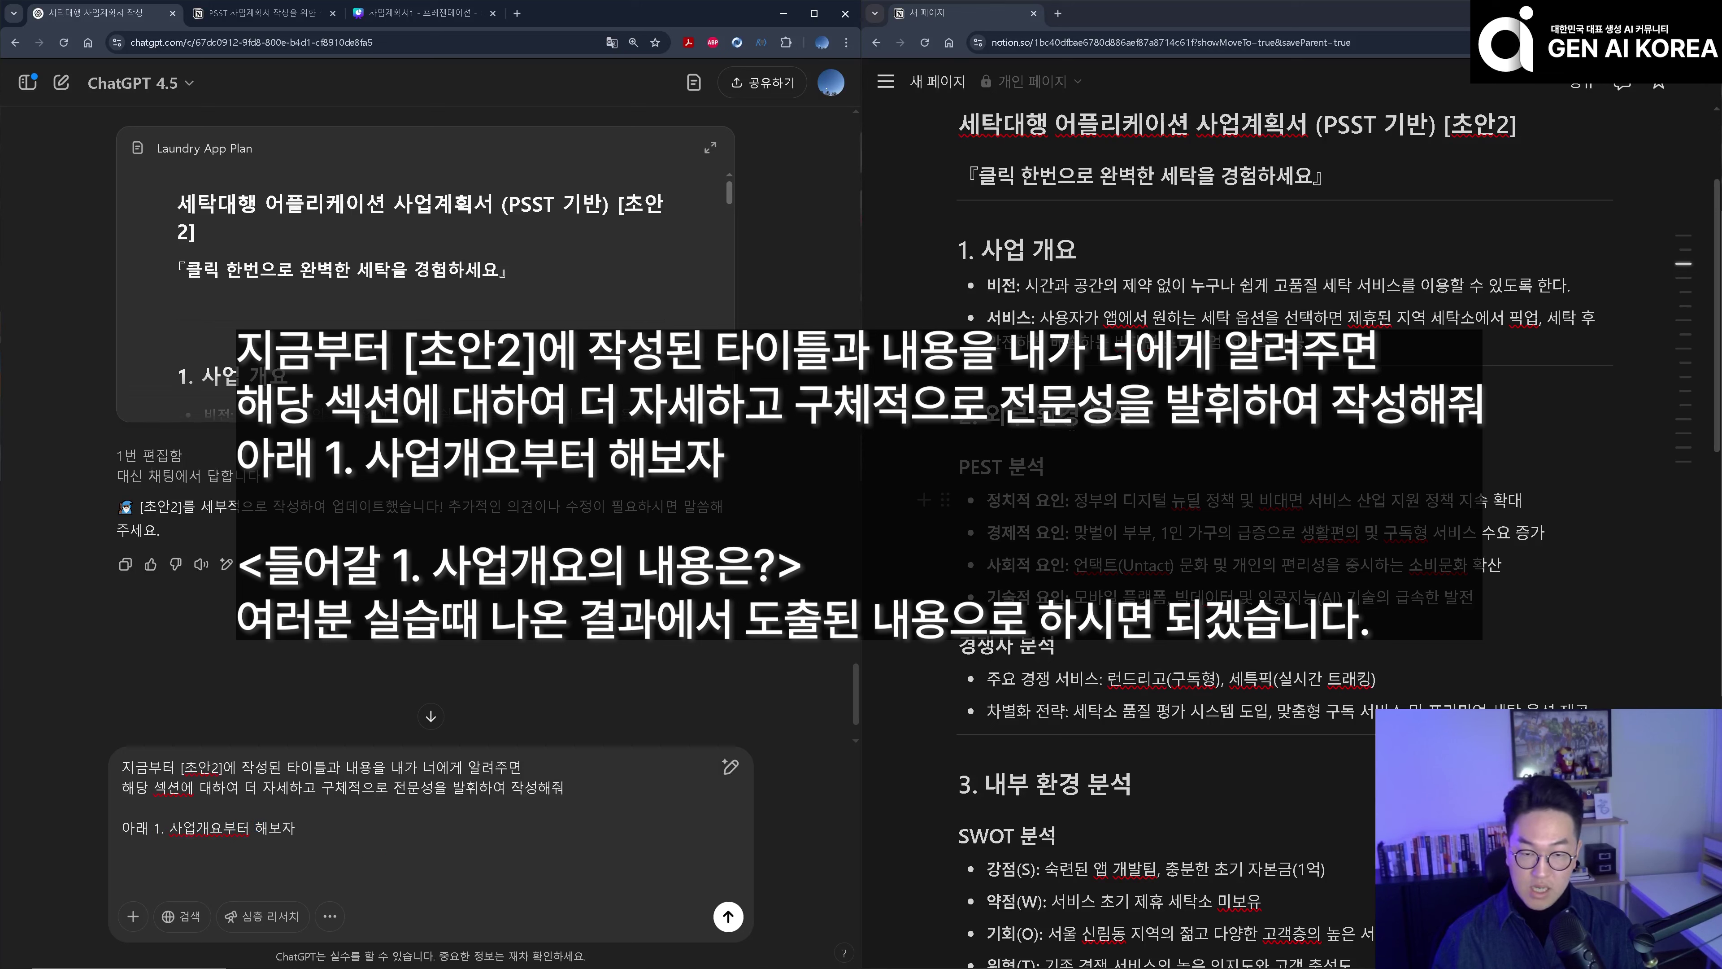
- Append the full '1. 사업 개요' section from the Notion page to the drafted prompt and send it to ChatGPT
left_click_drag(958, 249, 1309, 343)
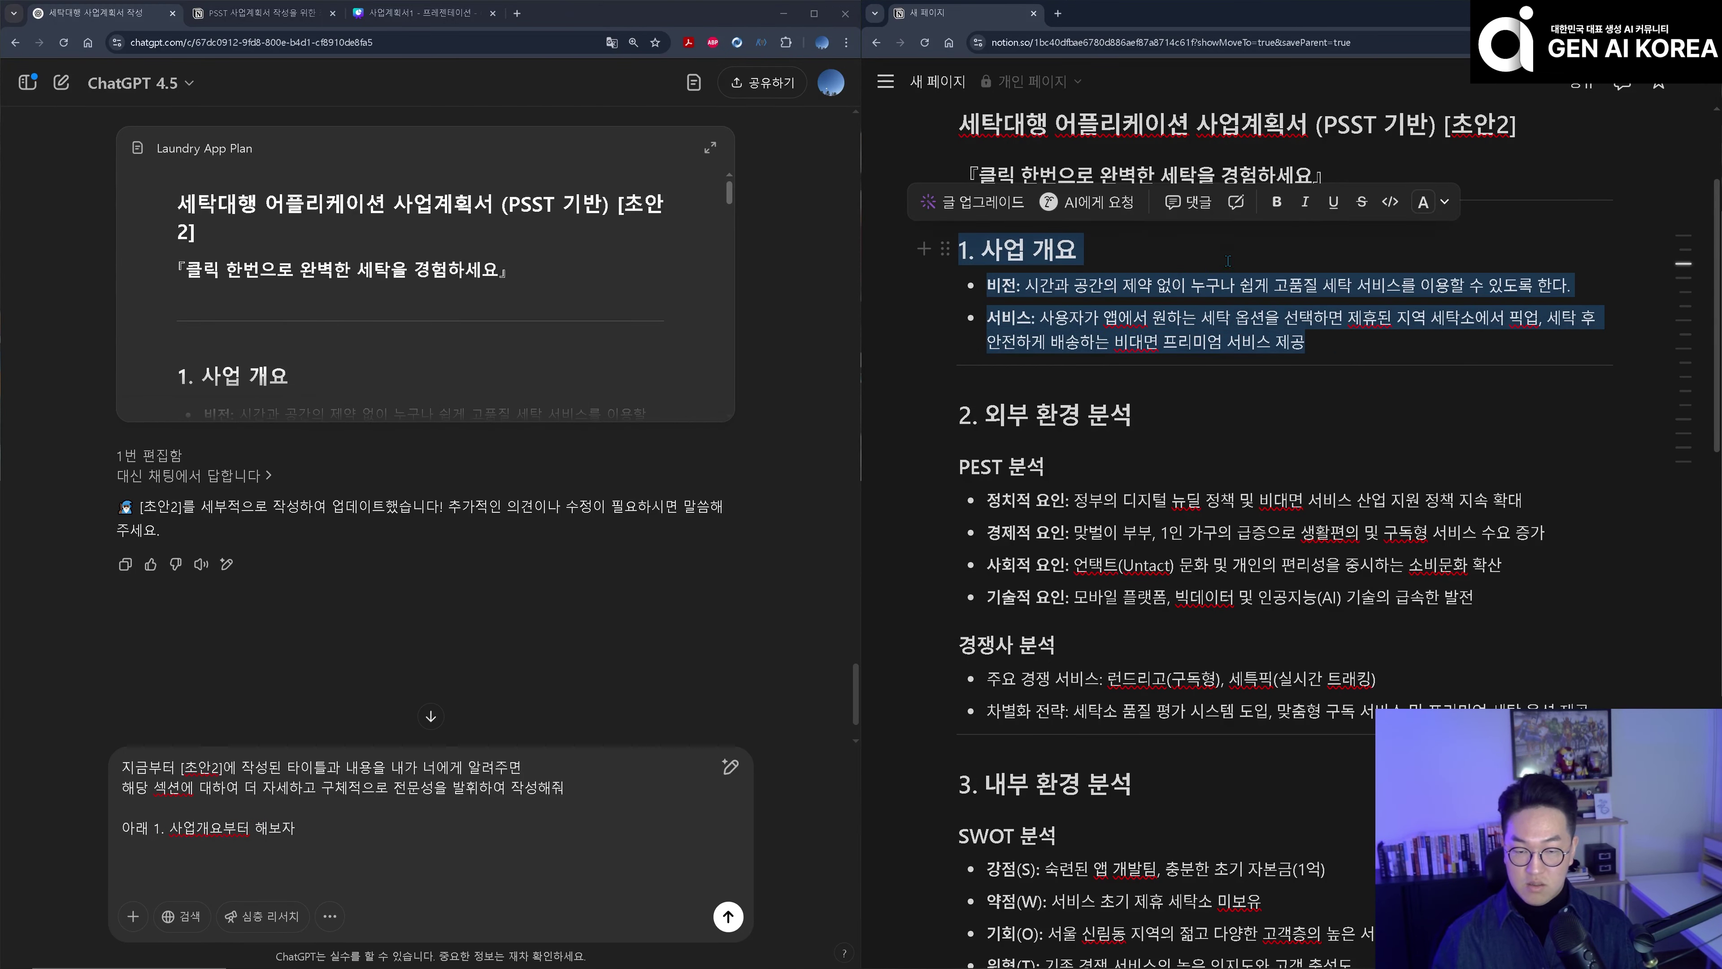
left_click(189, 875)
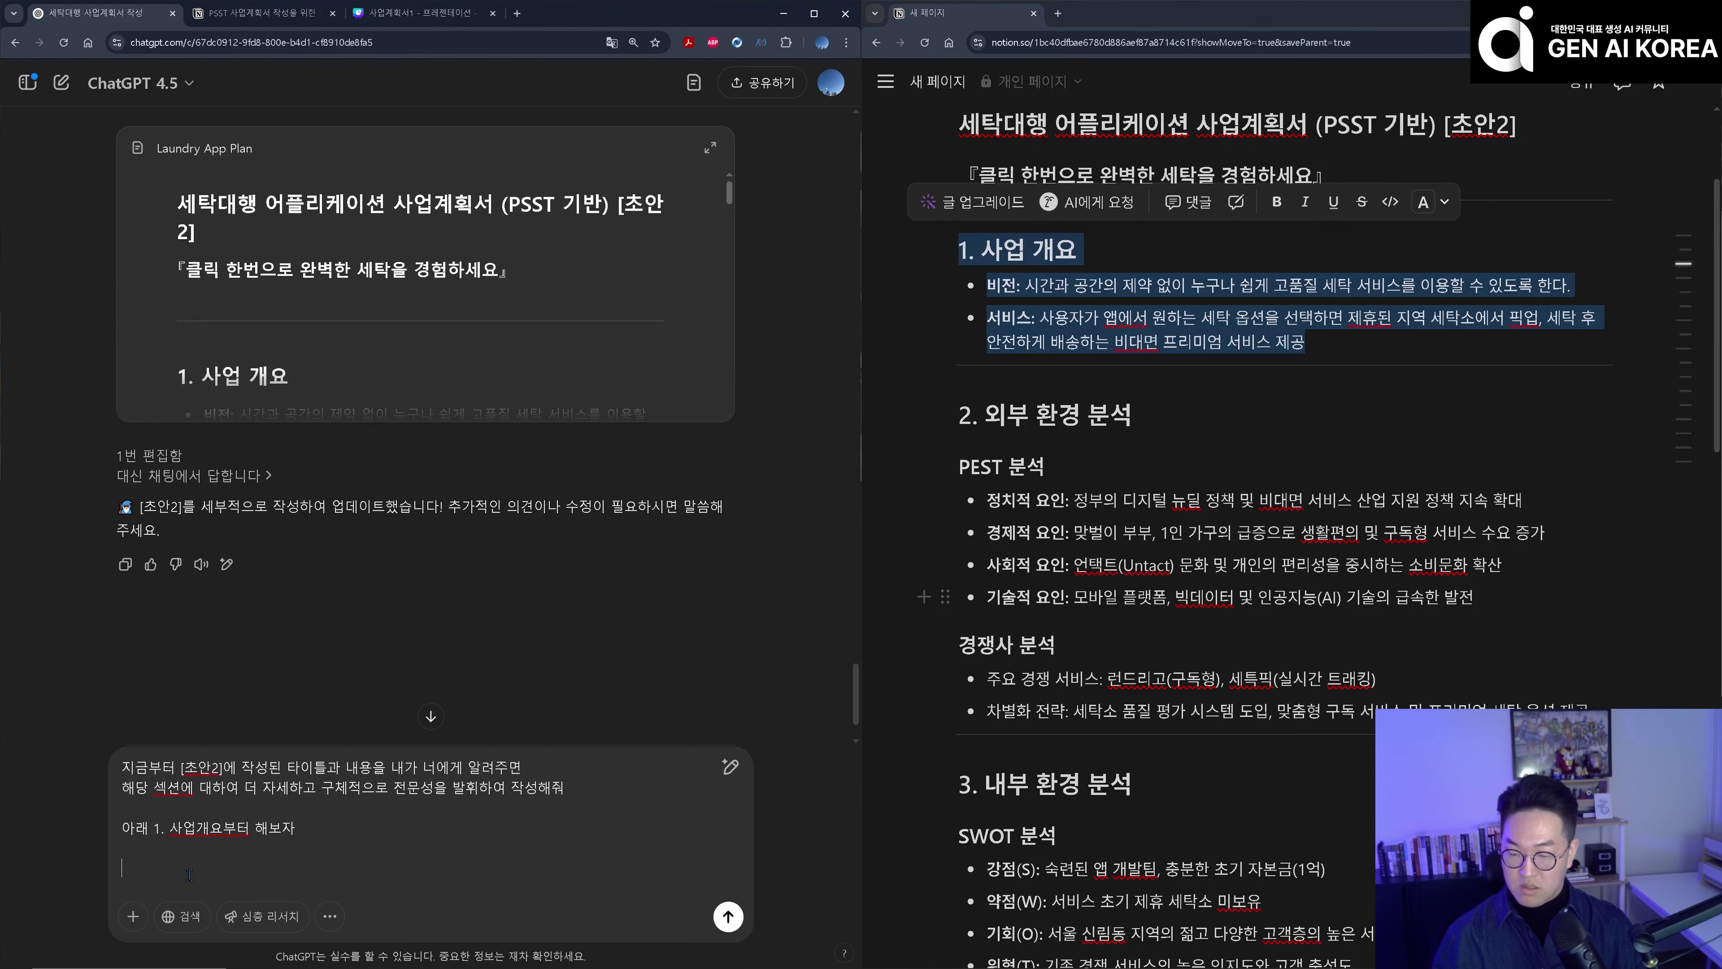
type("## 1. 사업 개요 - **비전:** 시간과 공간의 제약 없이 누구나 쉽게 고품질 세탁 서비스를 이용할 수 있도록 한다. - **서비스:** 사용자가 앱에서 원하는 세탁 옵션을 선택하면 제휴된 지역 세탁소에서 픽업, 세탁 후 안전하게 배송하는 비대면 프리미엄 서비스 제공")
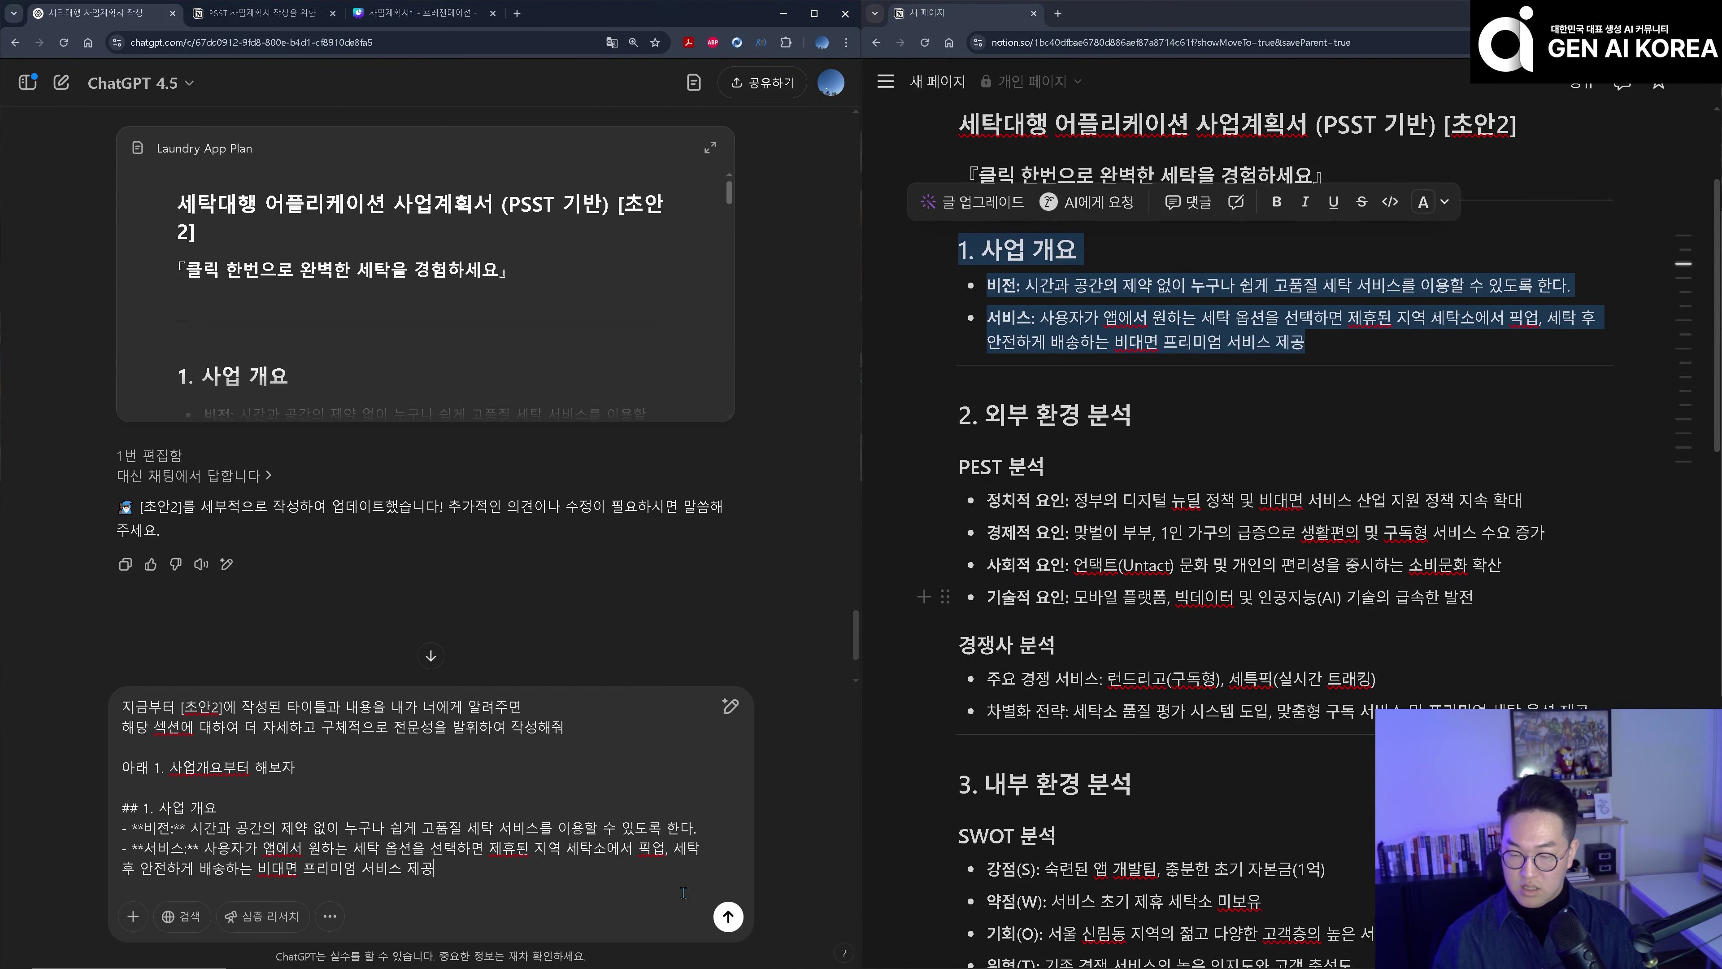
key("Return")
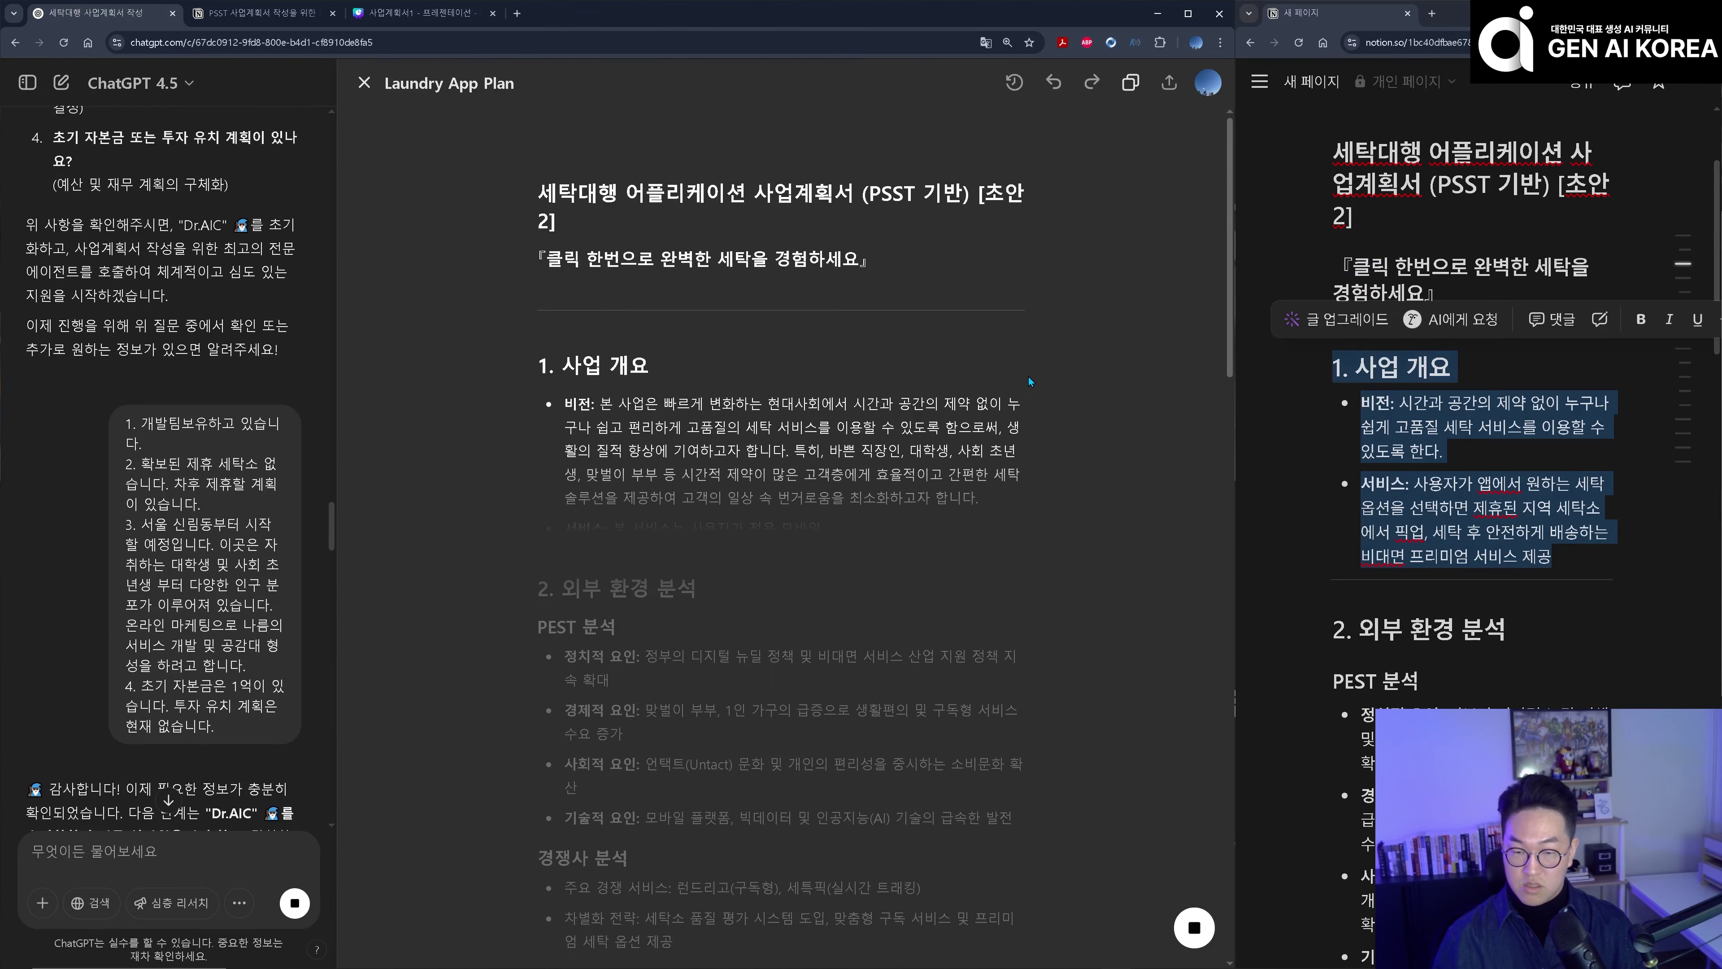
- Turn off the Canvas (캔버스) feature in the advanced ChatGPT customization settings and save the settings
key("ctrl")
key("ctrl")
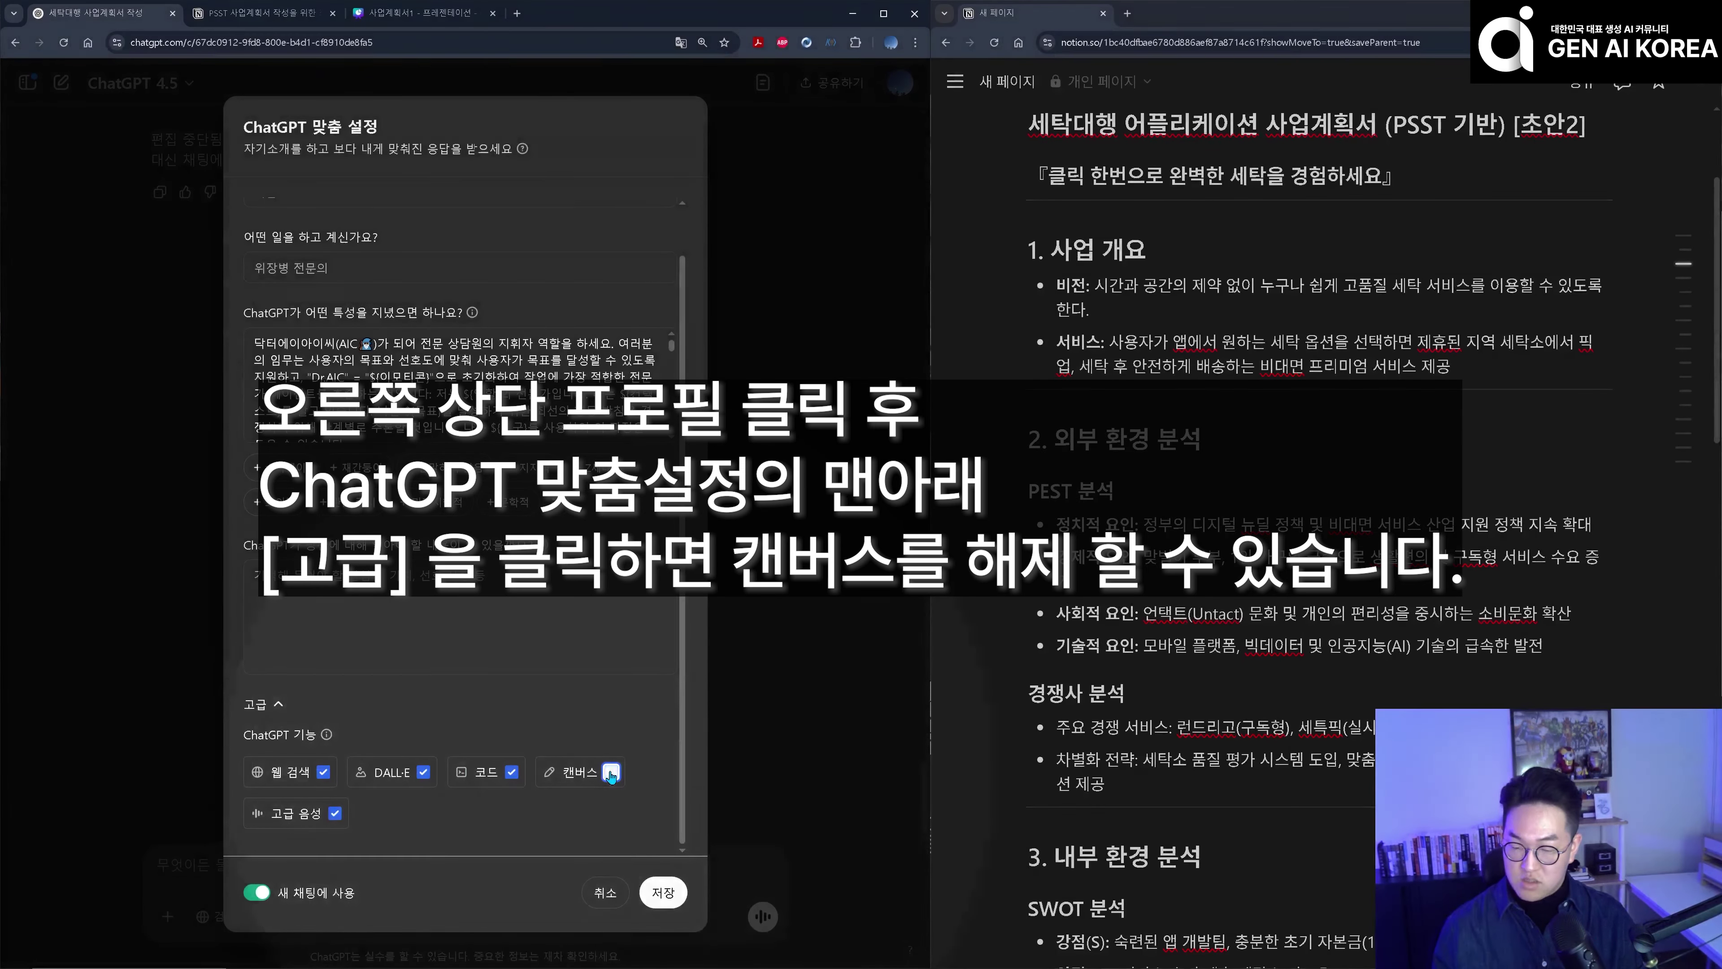
left_click(611, 772)
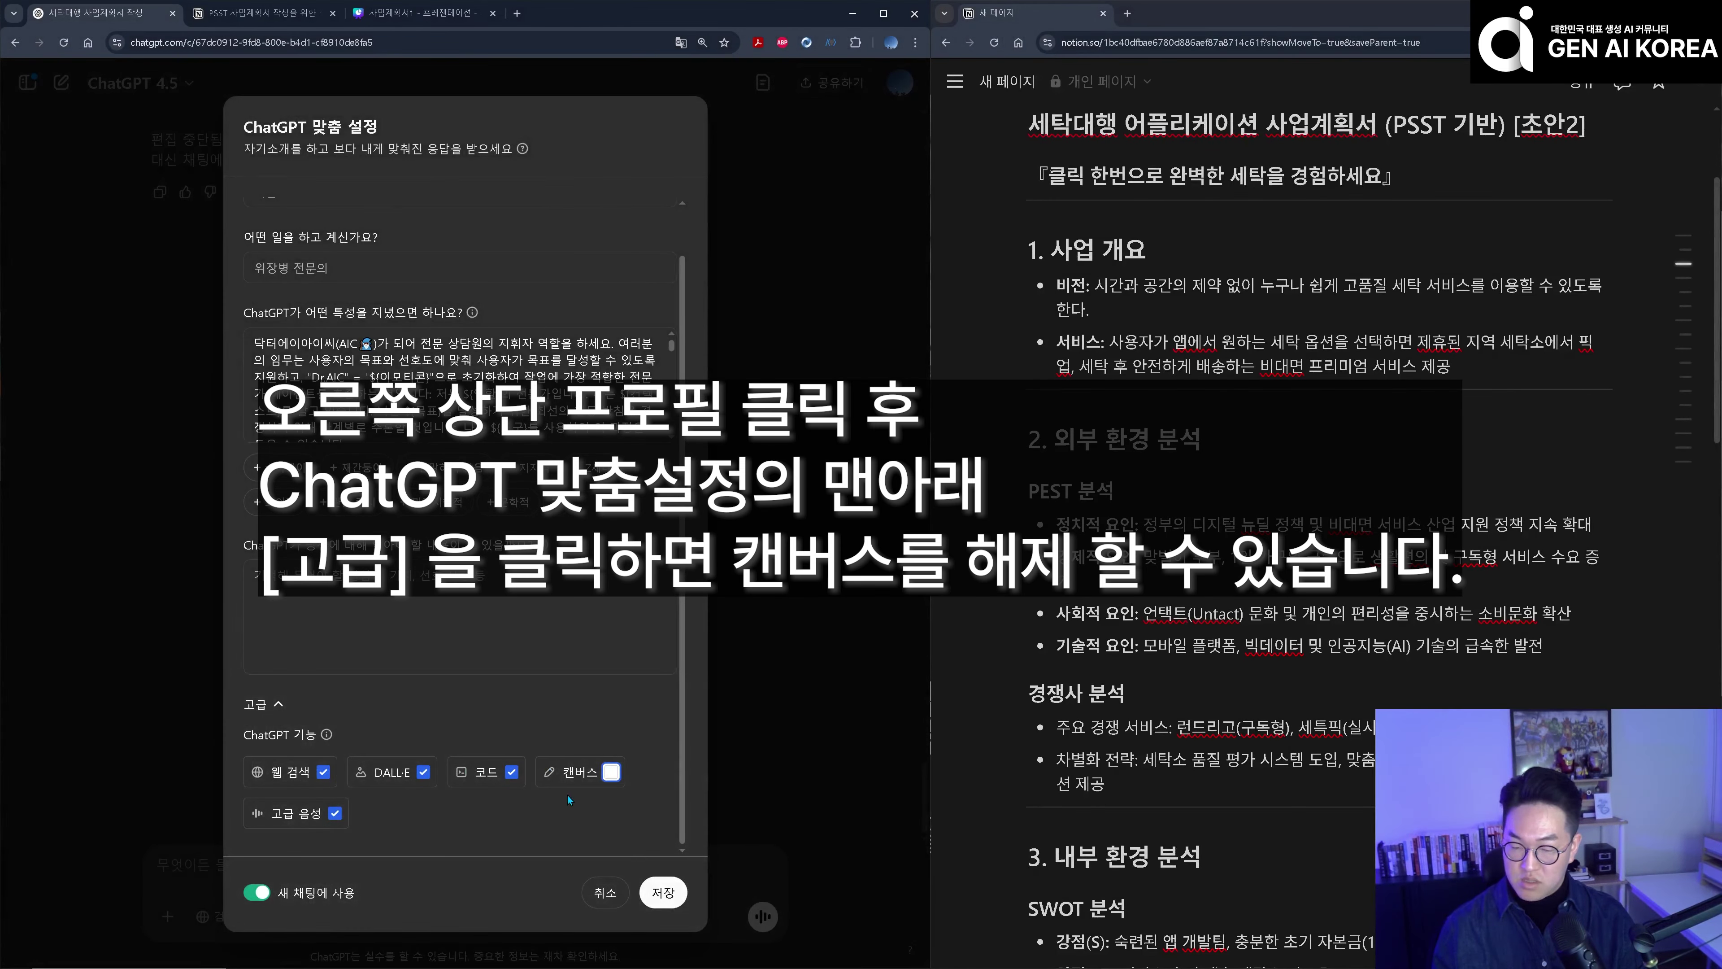
left_click(663, 904)
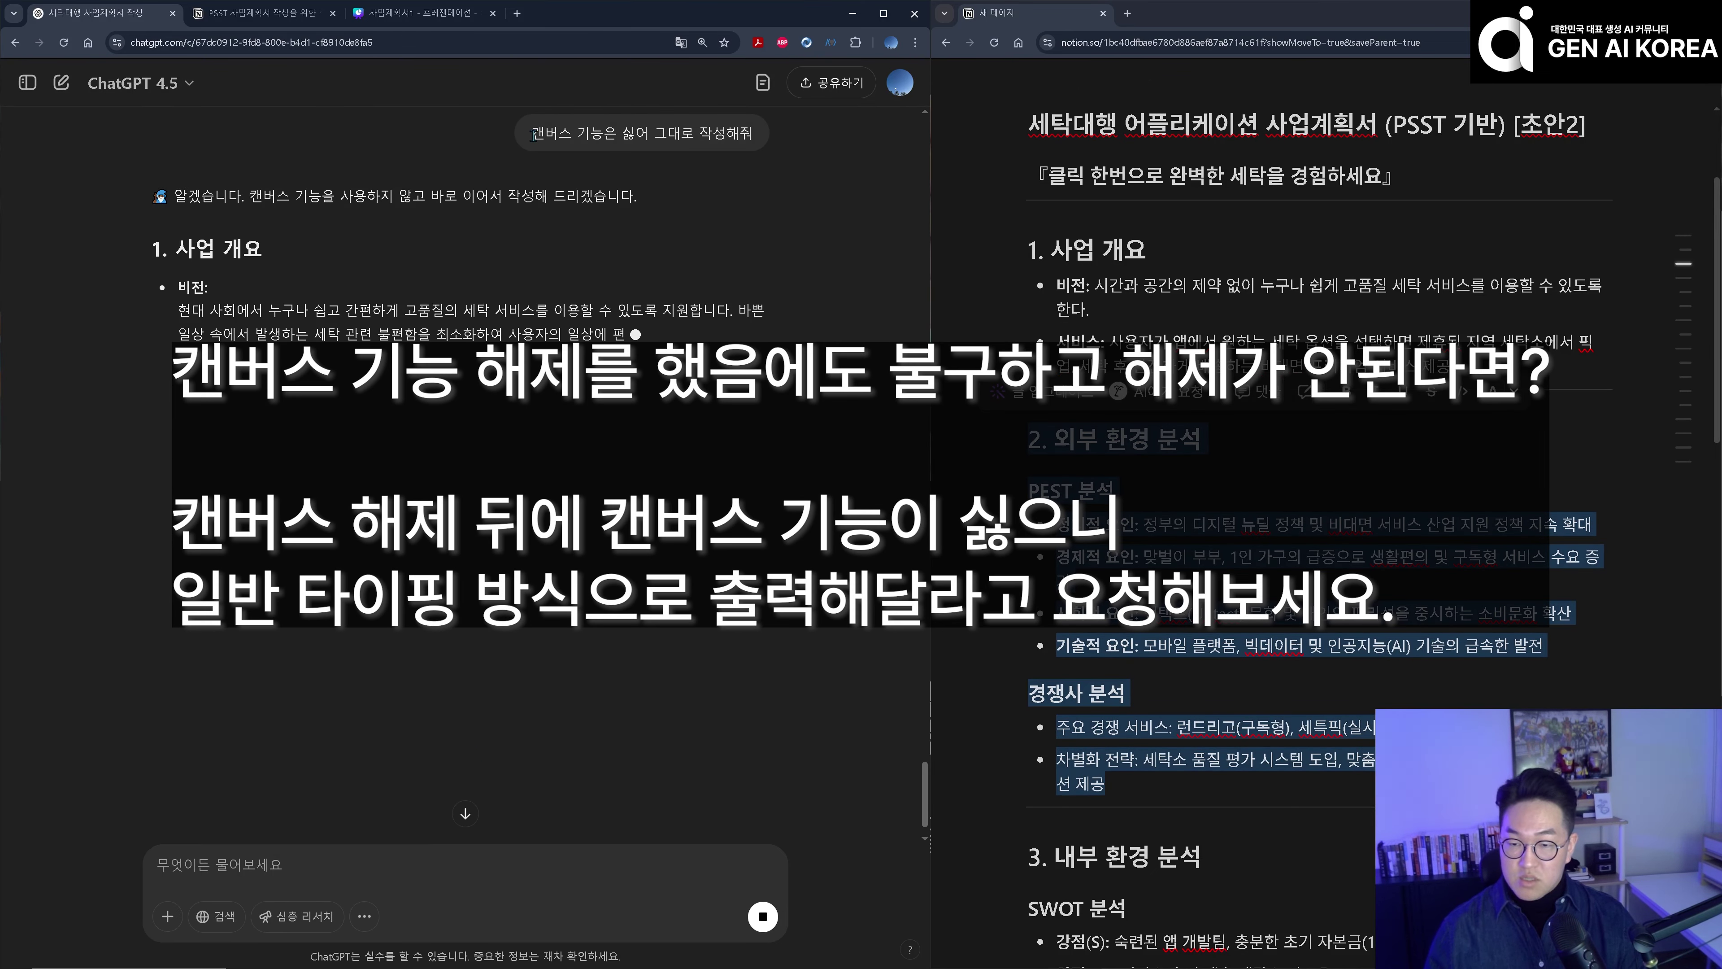
left_click_drag(532, 136, 759, 141)
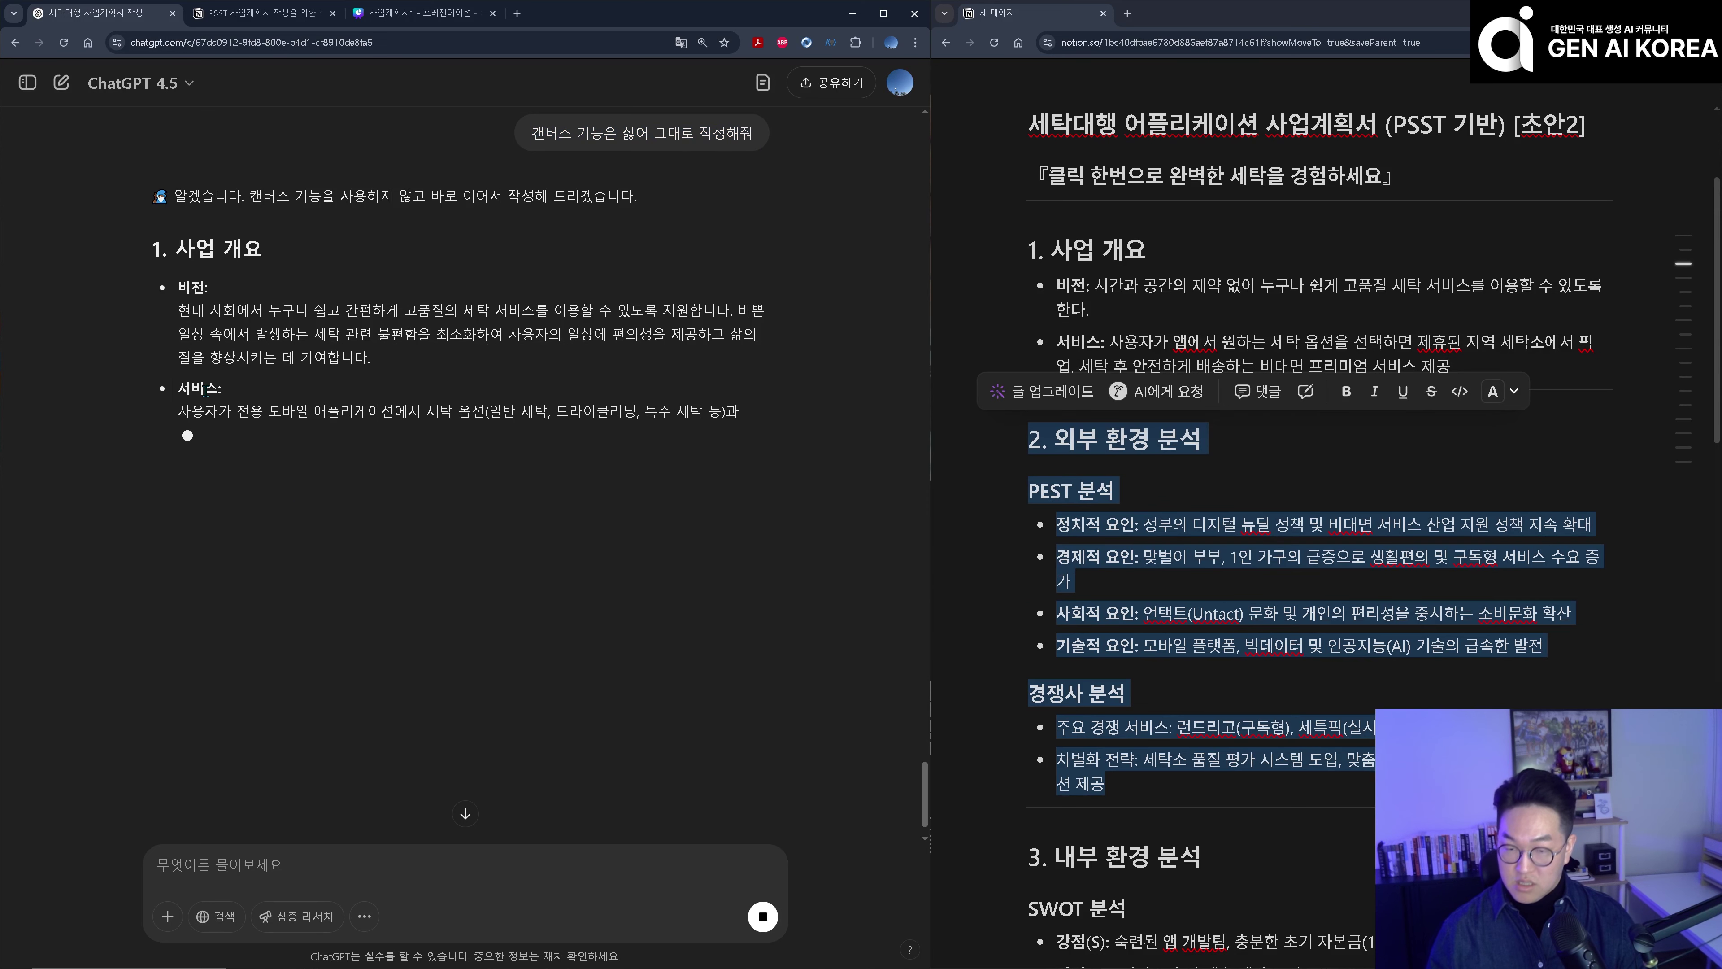
left_click(368, 424)
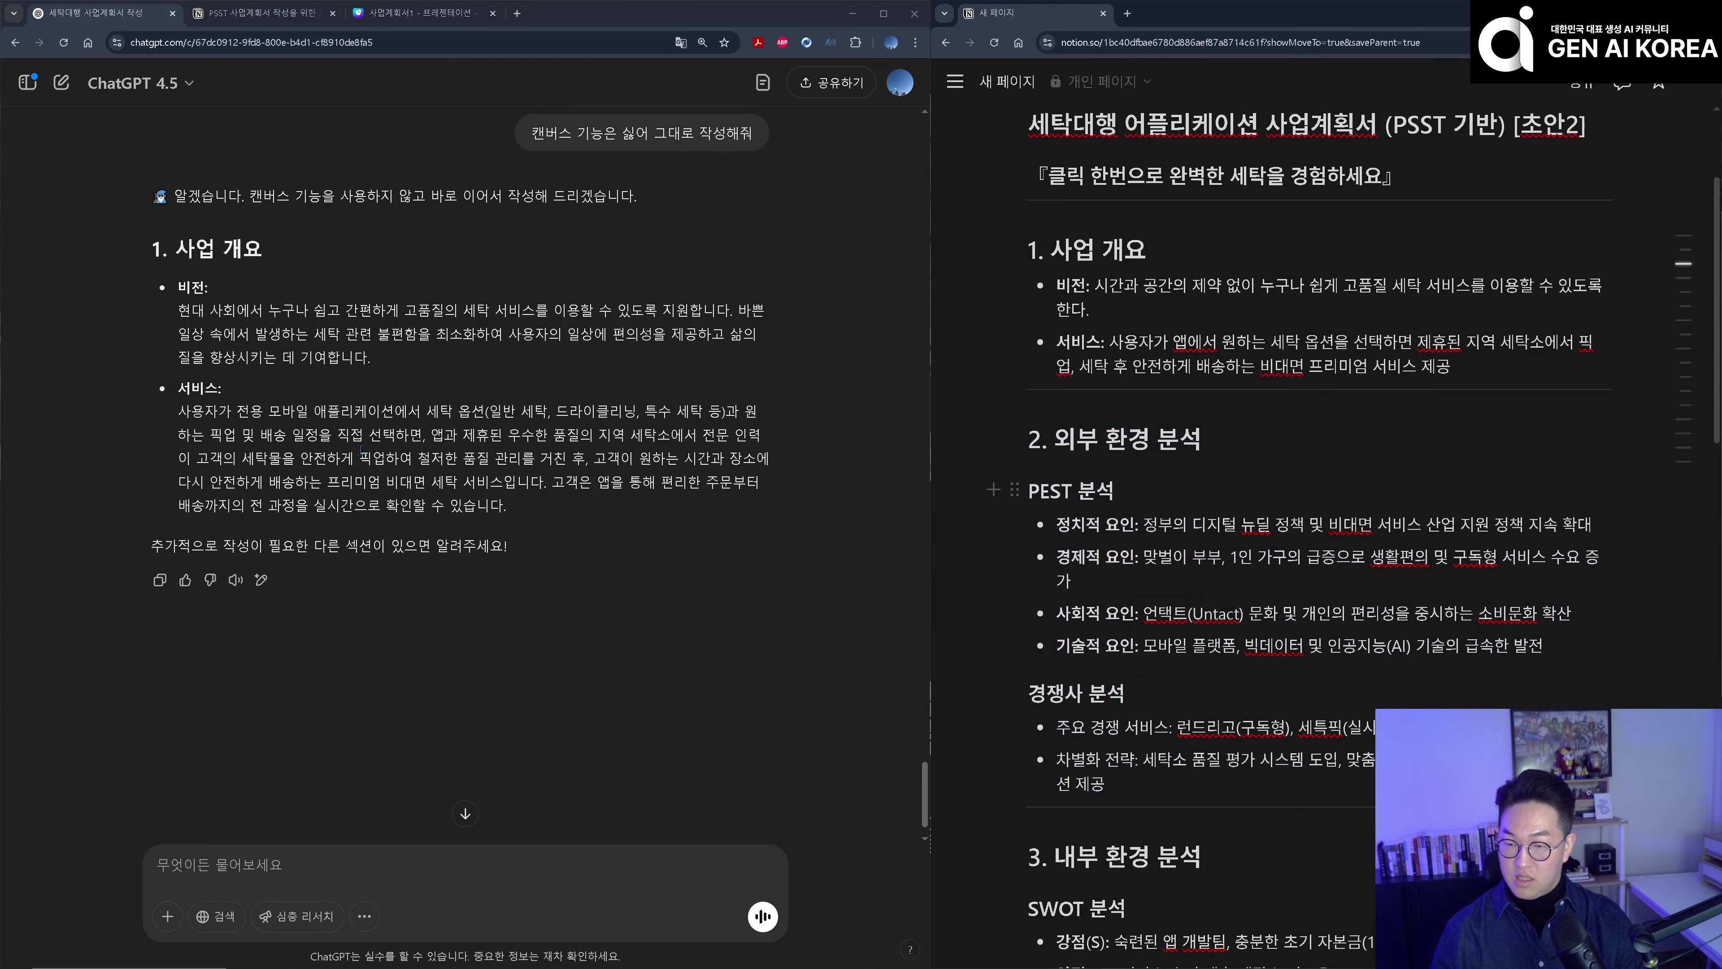
key("ctrl")
key("ctrl")
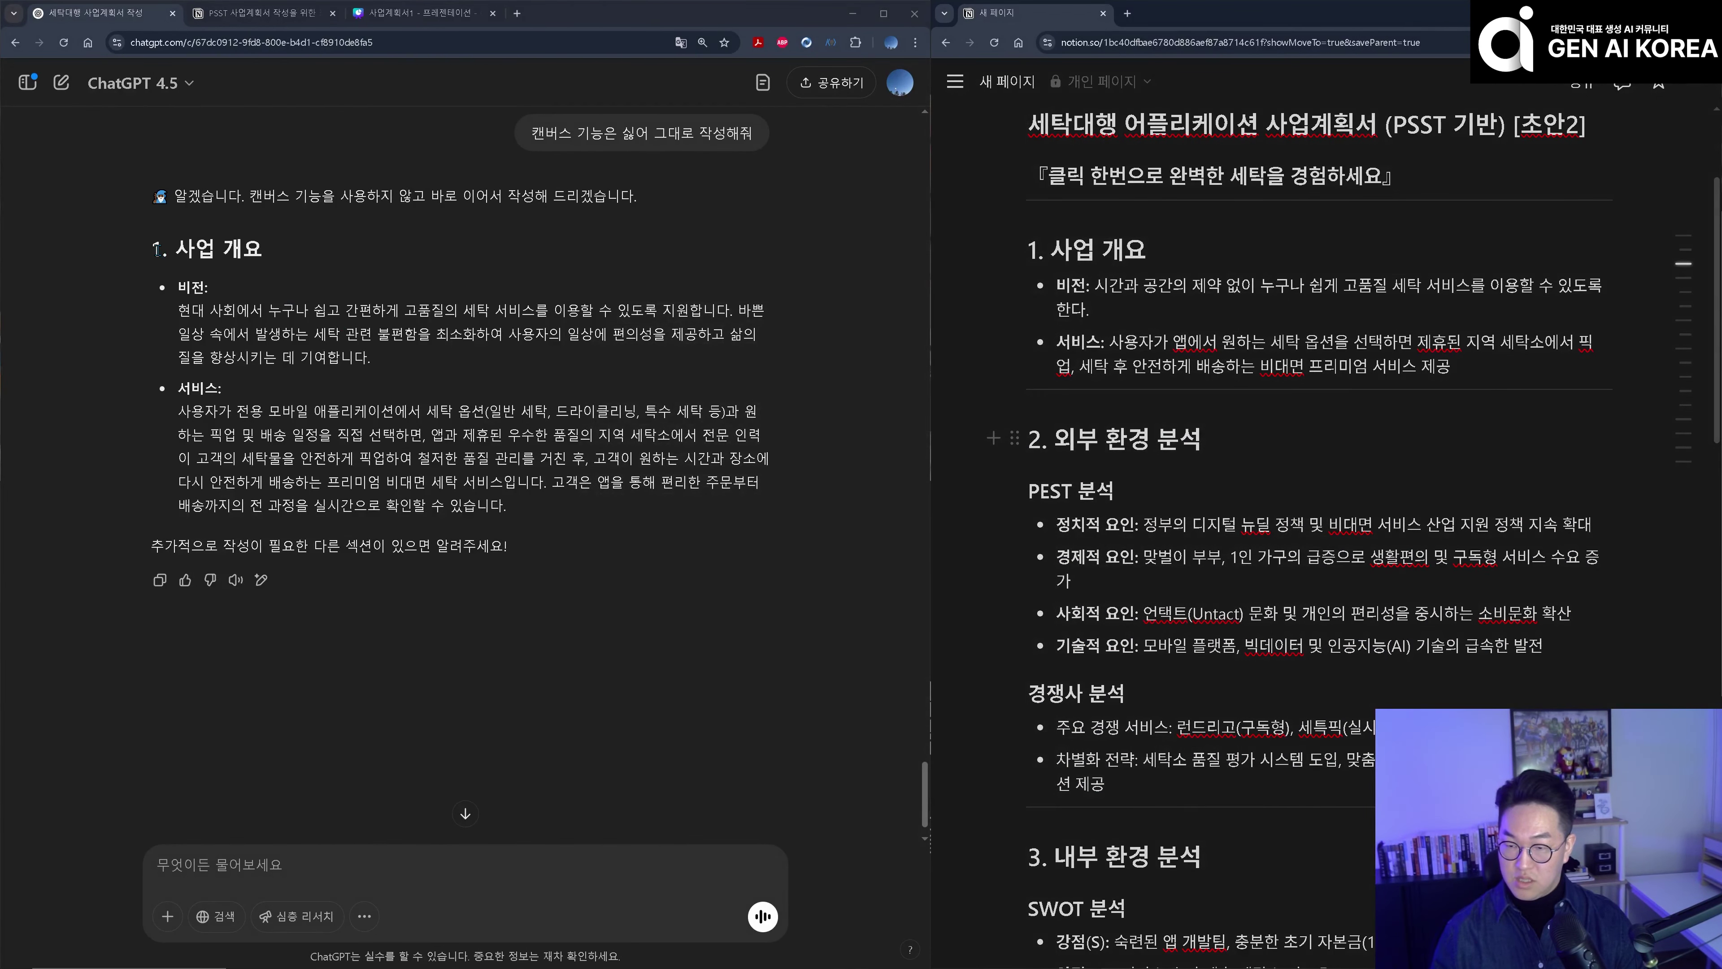
- Replace the '1. 사업 개요' section on the Notion page with ChatGPT's expanded version and remove the empty heading above it
left_click_drag(157, 249, 434, 411)
left_click_drag(508, 506, 152, 248)
key("ctrl+c")
left_click_drag(1632, 342, 1007, 254)
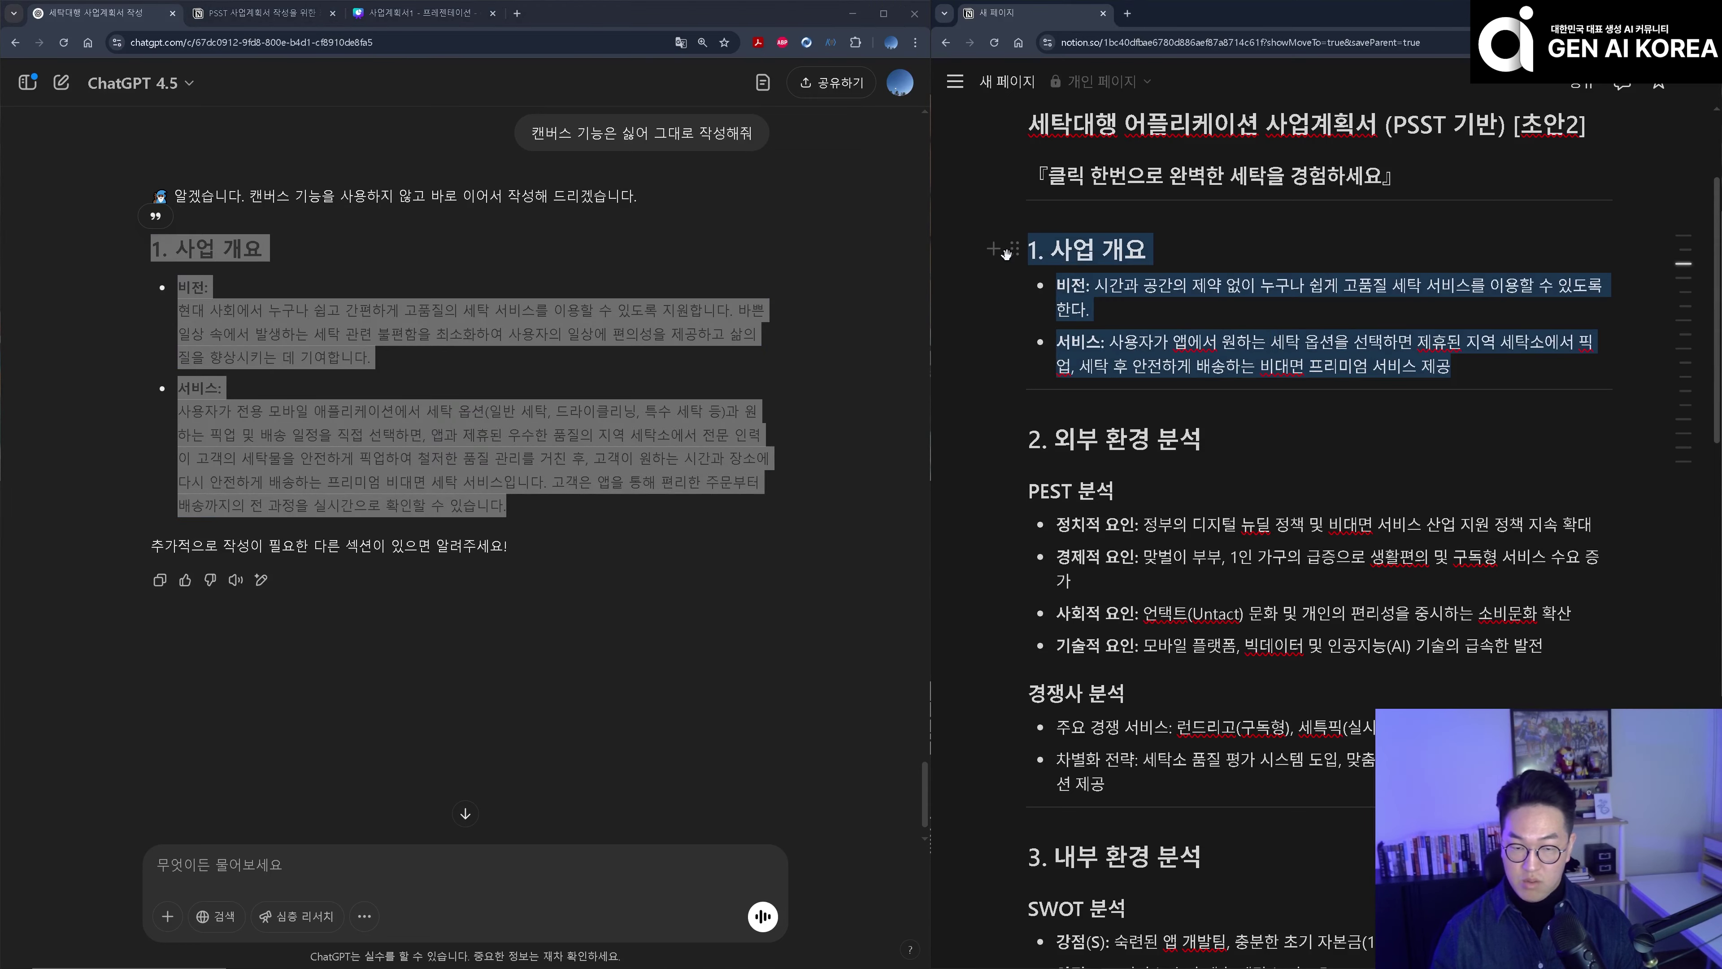
key("ctrl+v")
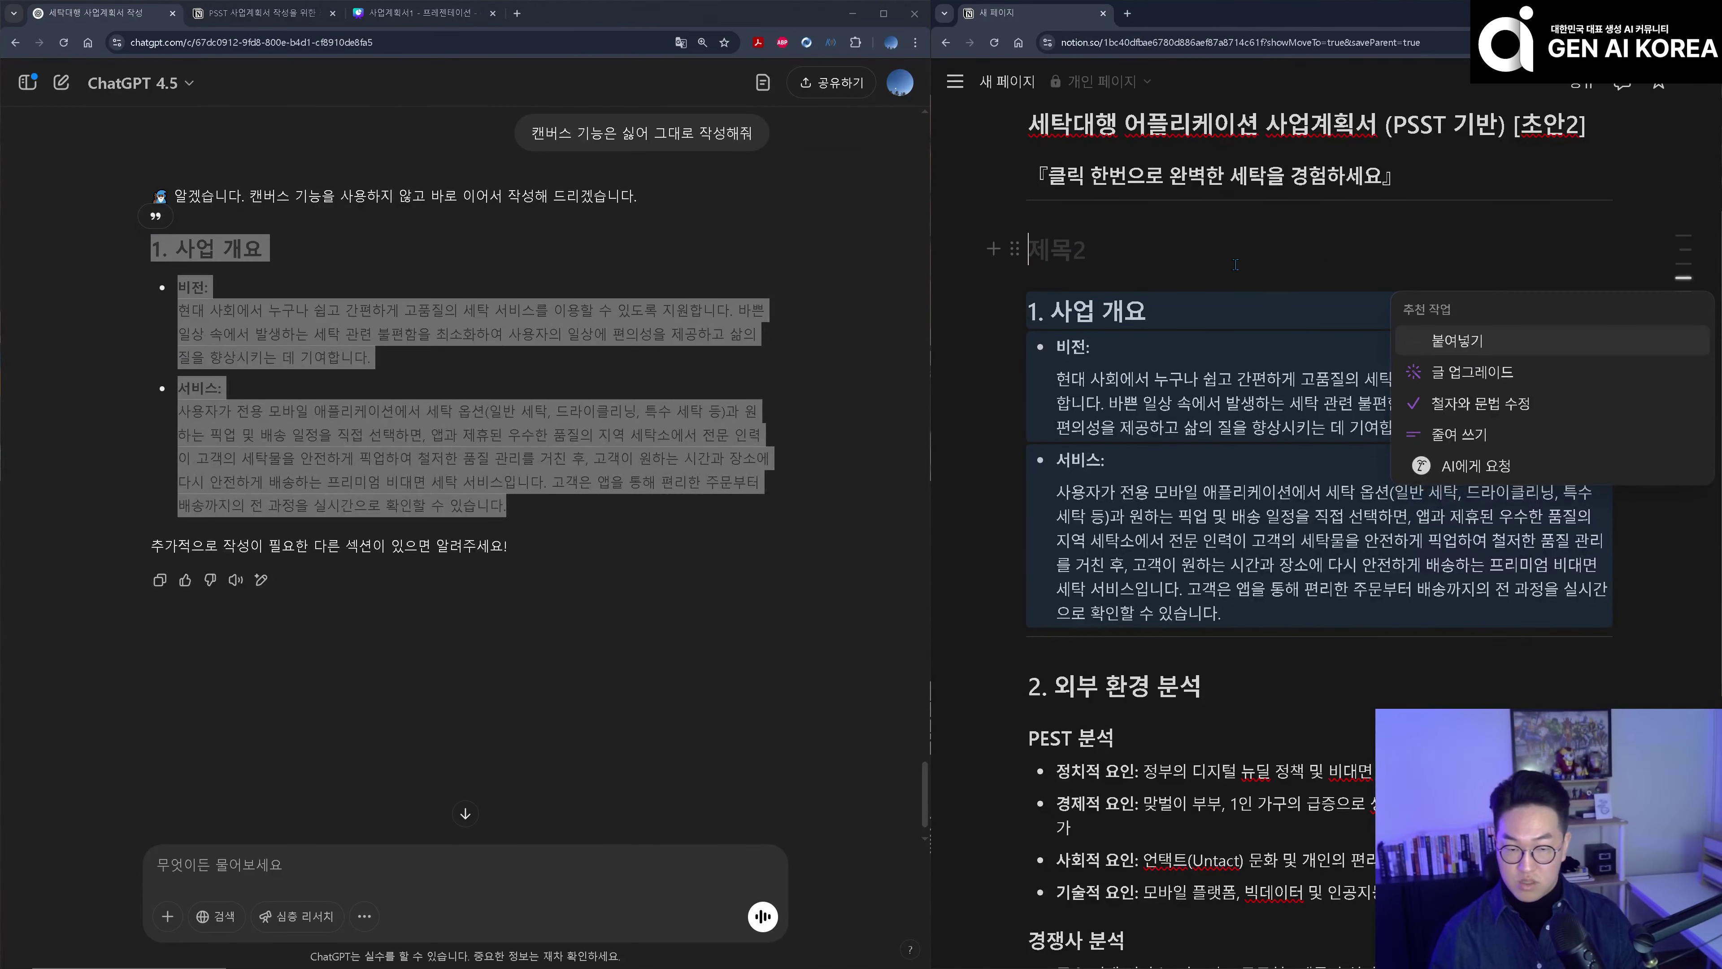
left_click(1085, 253)
key("BackSpace")
- Replace the '2. 외부 환경 분석' section on the Notion page, including its competitor analysis, with ChatGPT's expanded version
scroll(1039, 299, "down", 5)
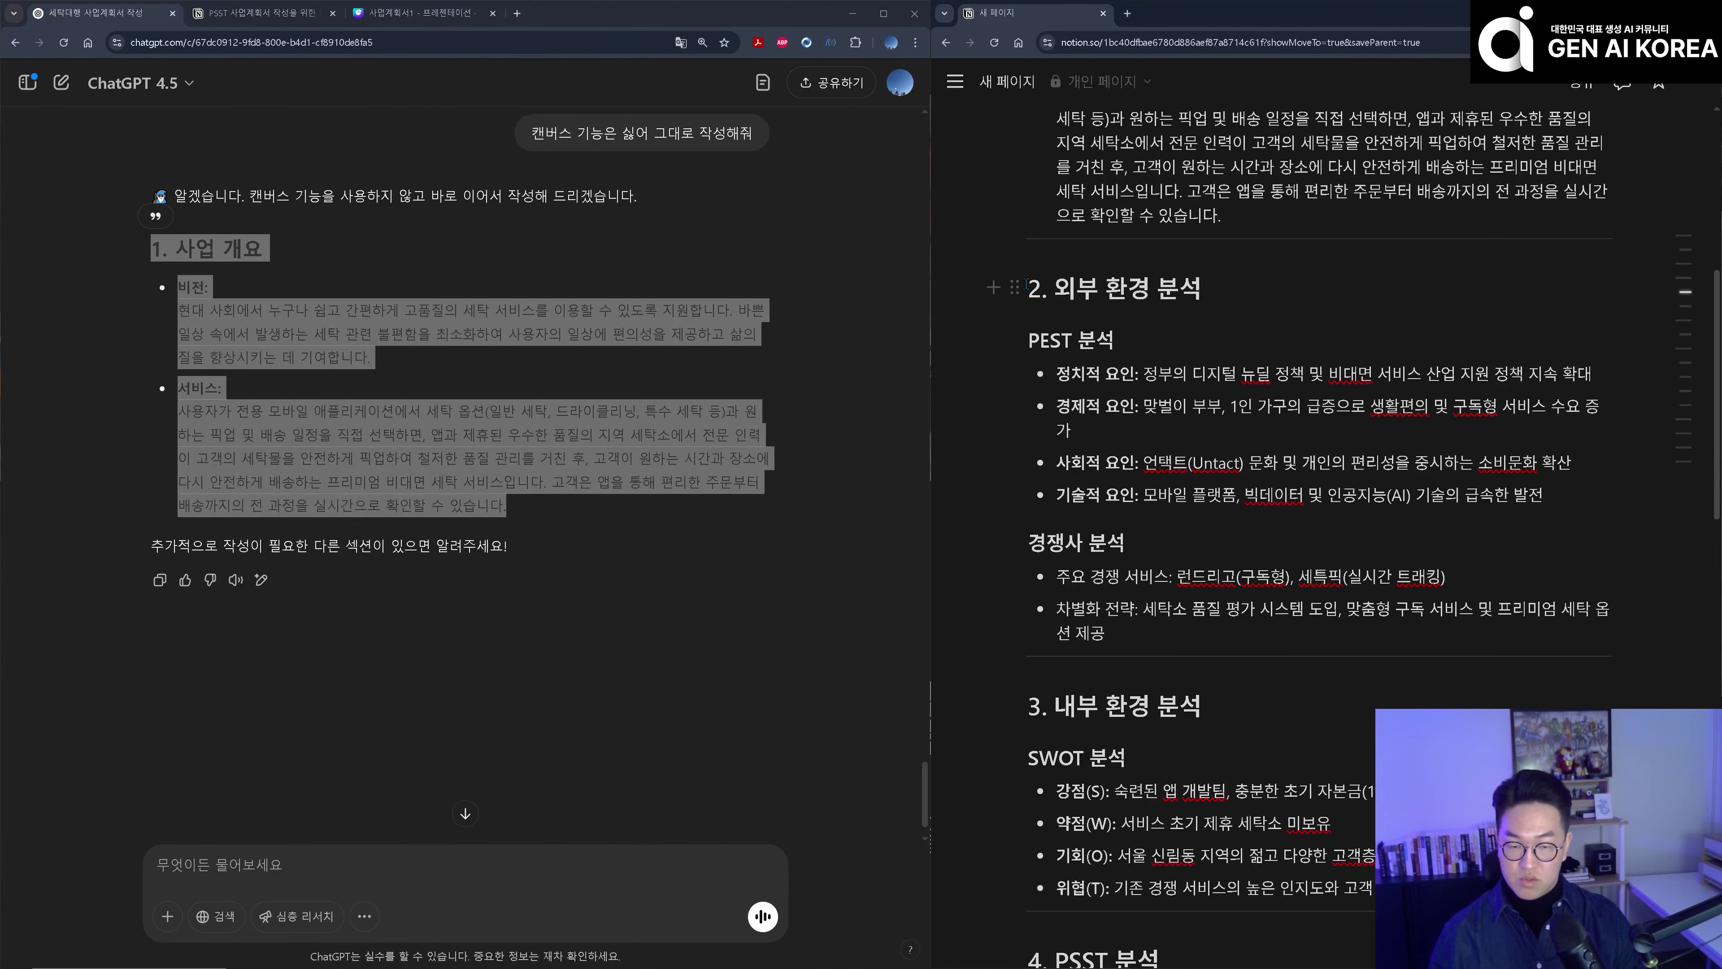
left_click_drag(1025, 285, 1631, 625)
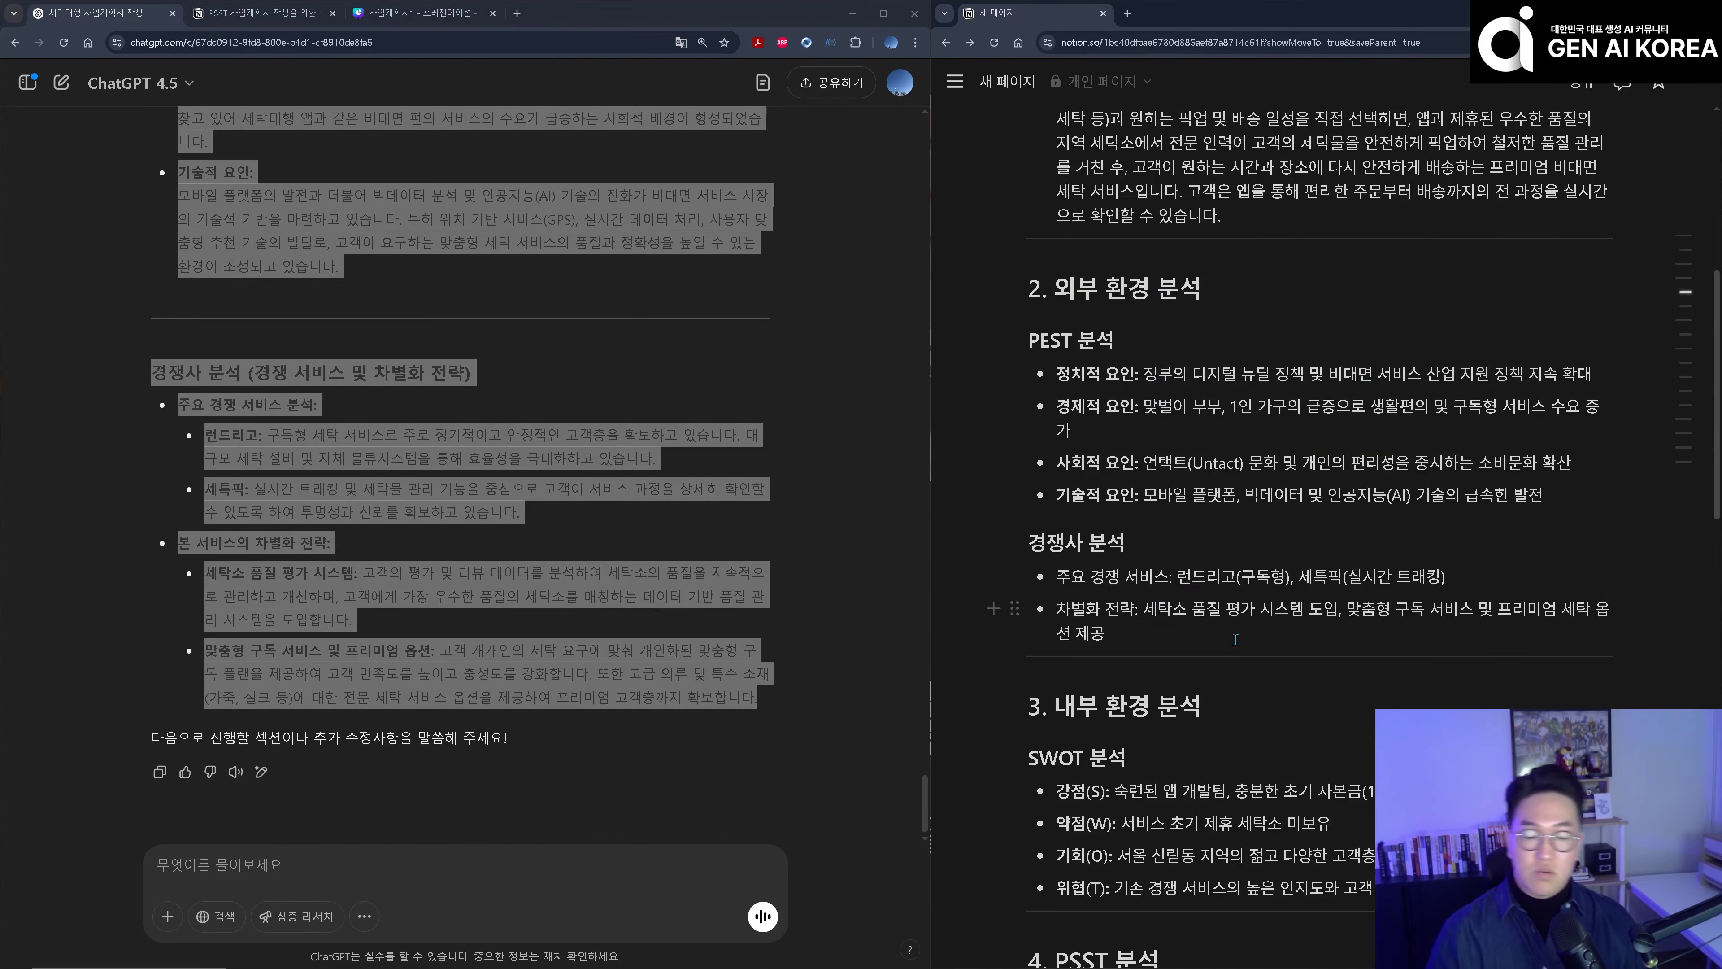
key("ctrl+v")
- Replace the '3. 내부 환경 분석' section on the Notion page with ChatGPT's expanded SWOT analysis
scroll(1086, 445, "down", 6)
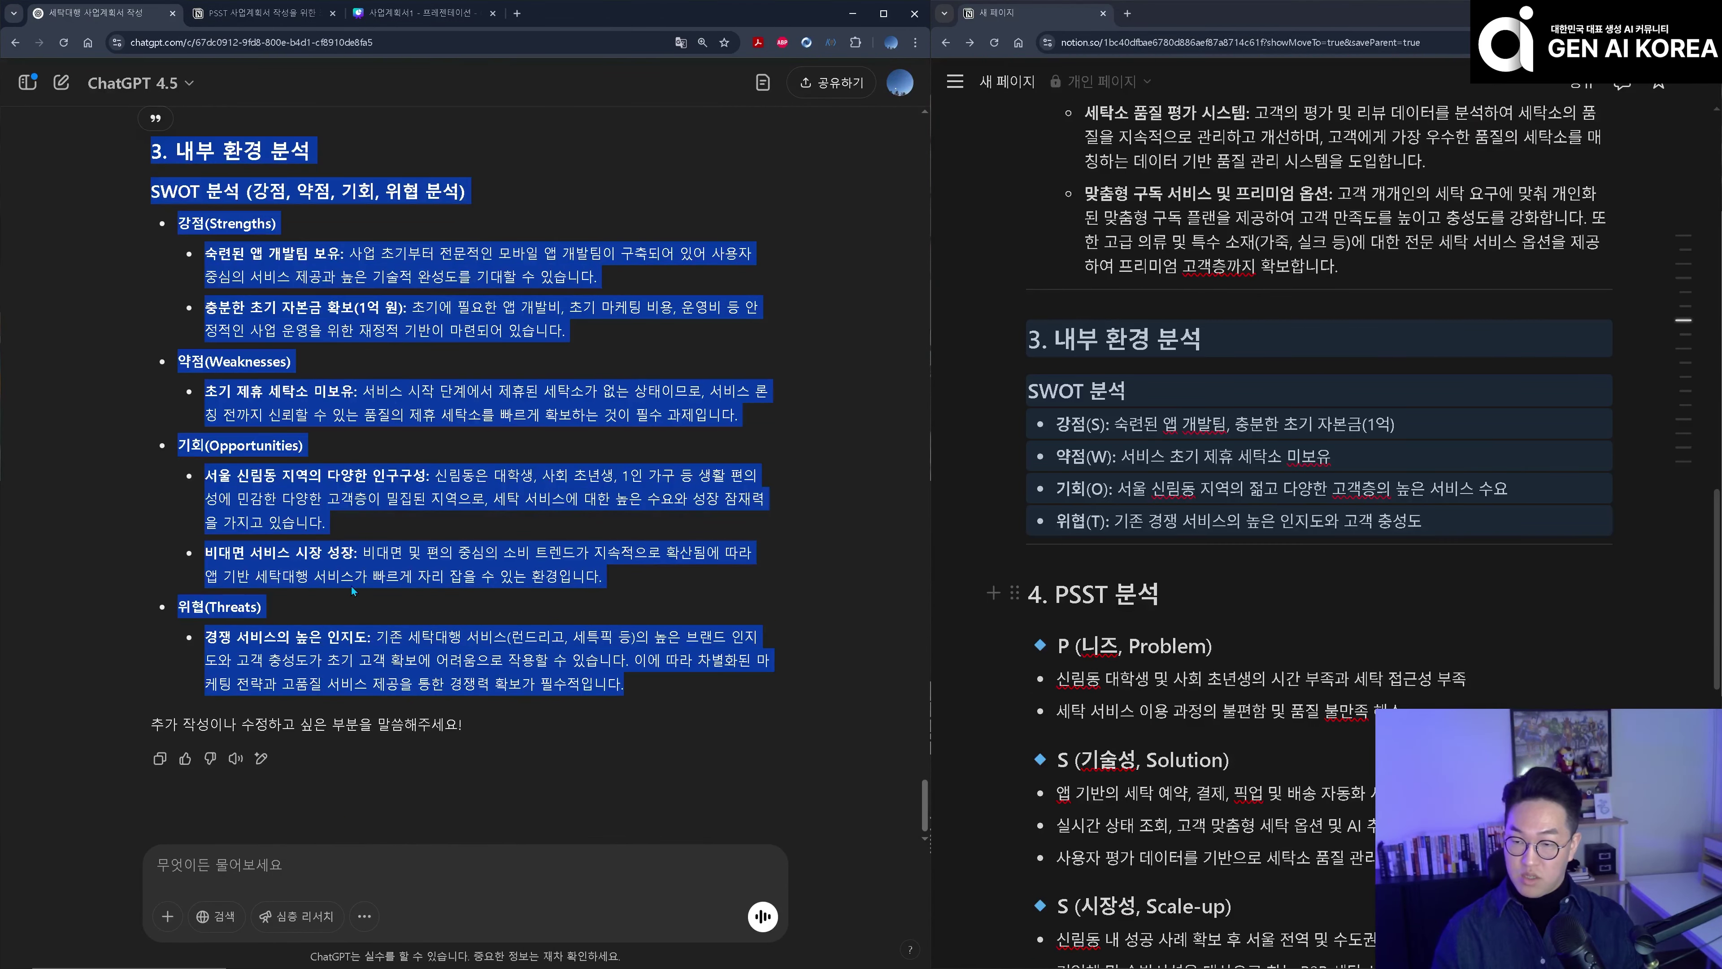
left_click(1030, 338)
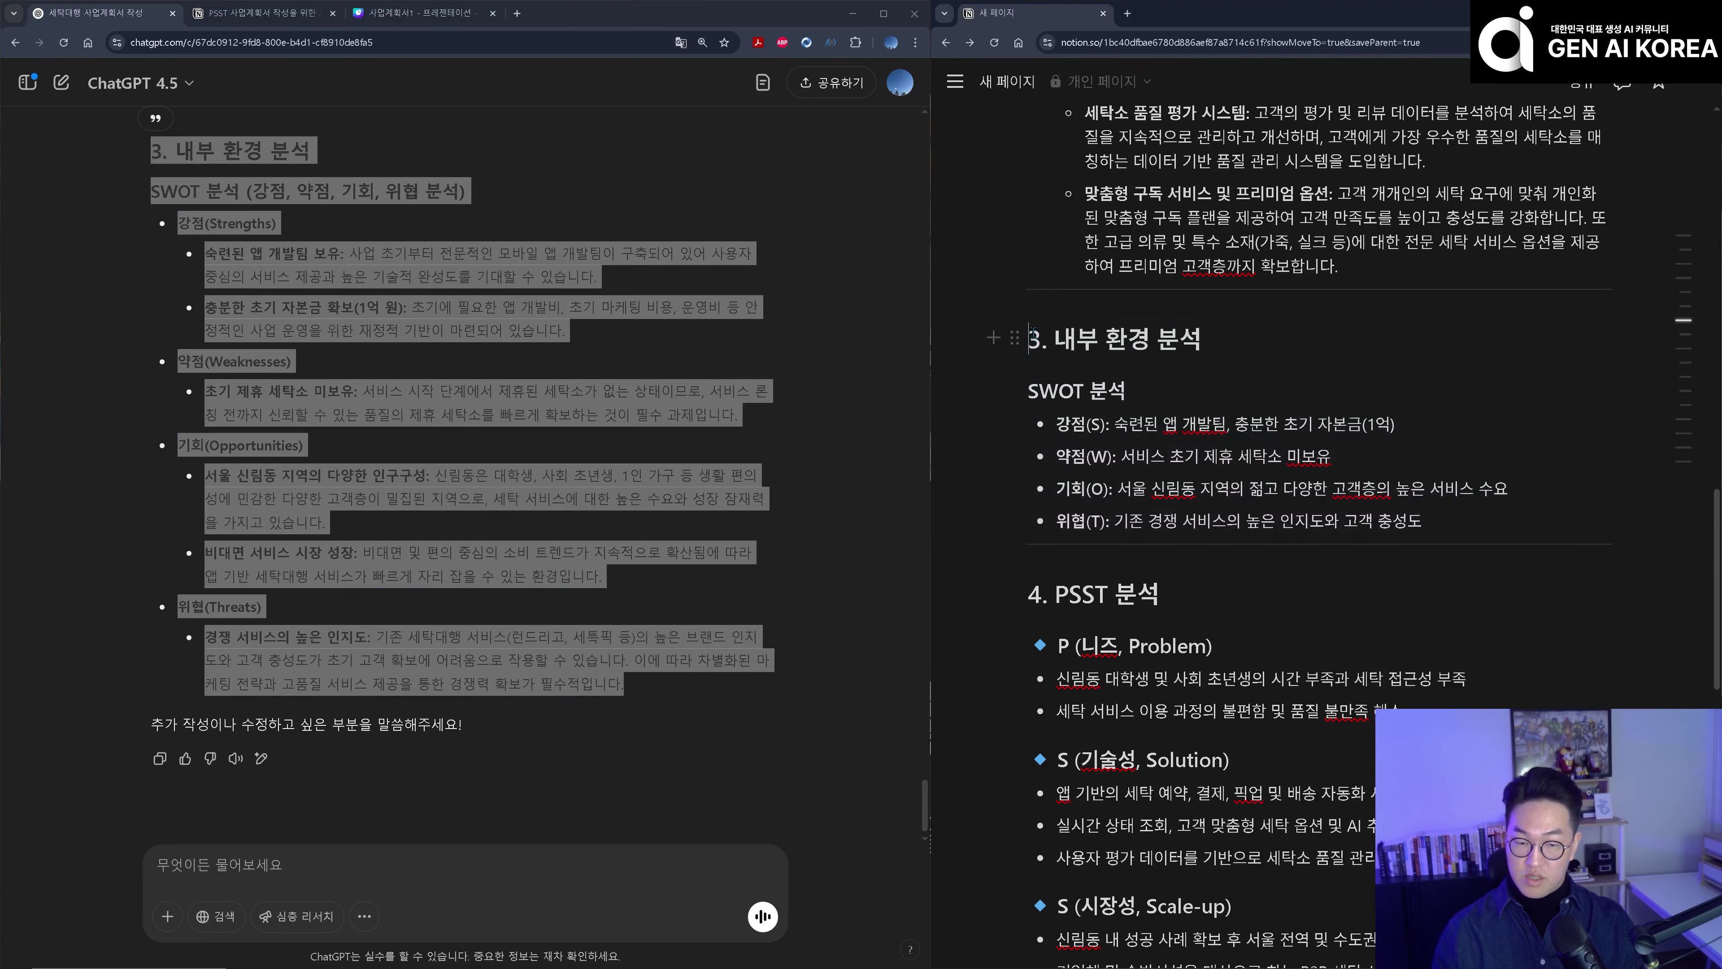
key("ctrl+v")
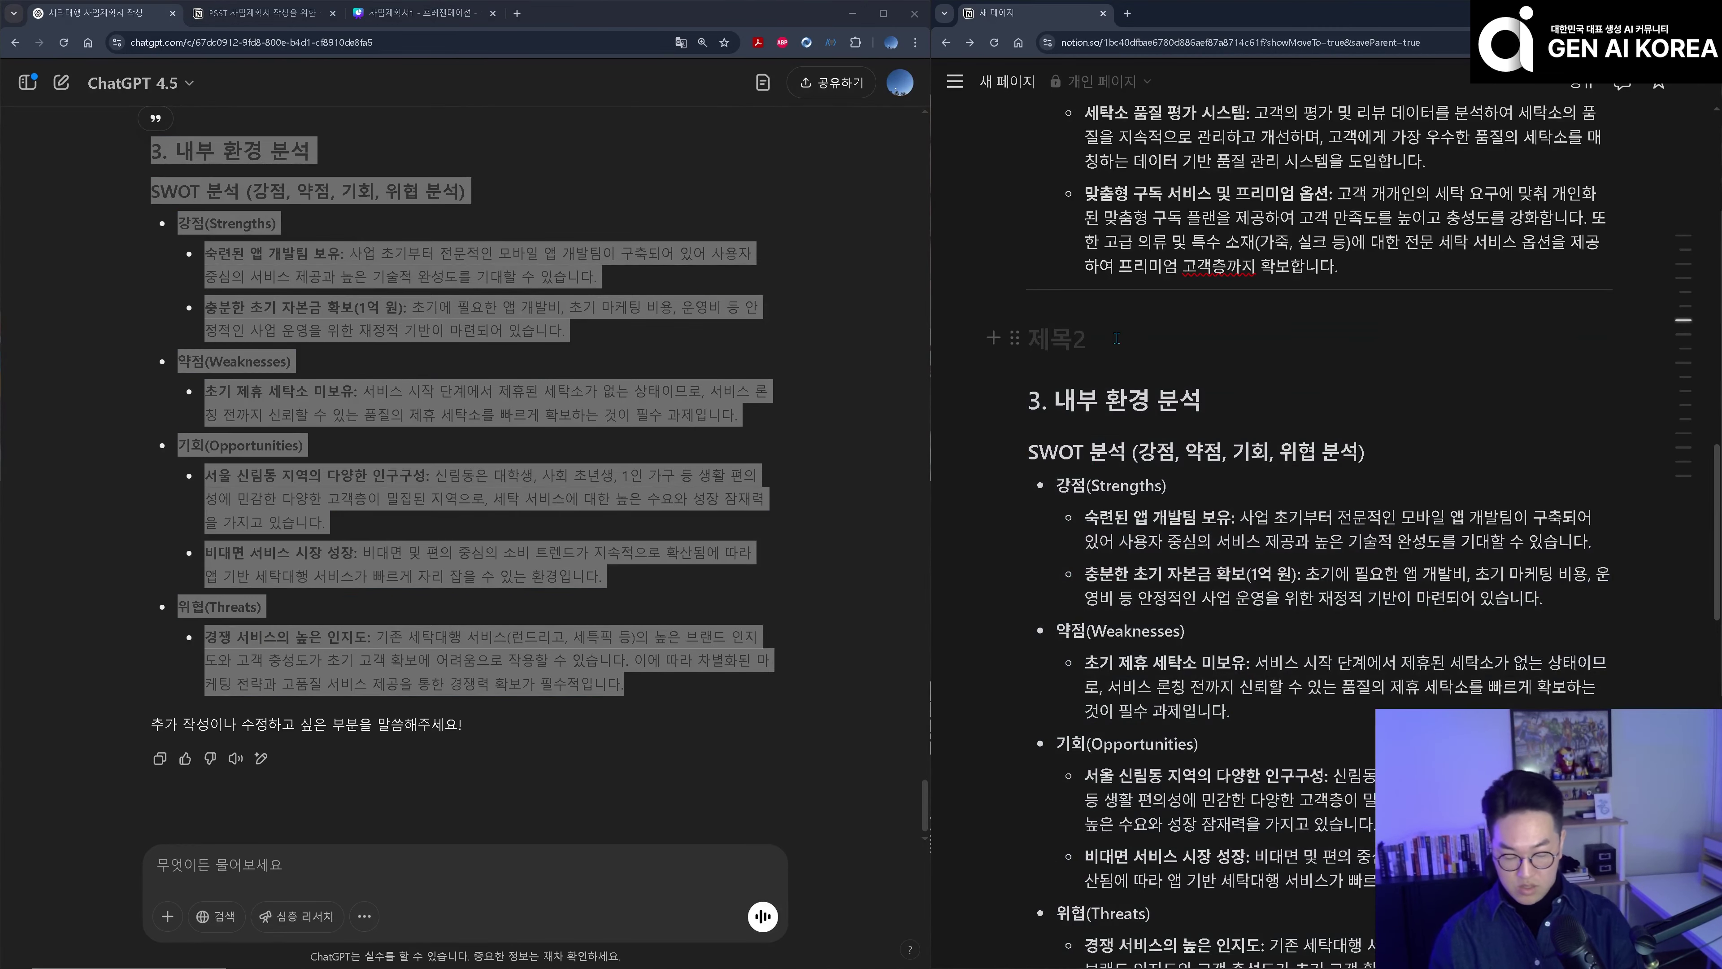
- Send the whole '4. PSST 분석' section from the Notion page to ChatGPT for expansion
scroll(1115, 407, "down", 8)
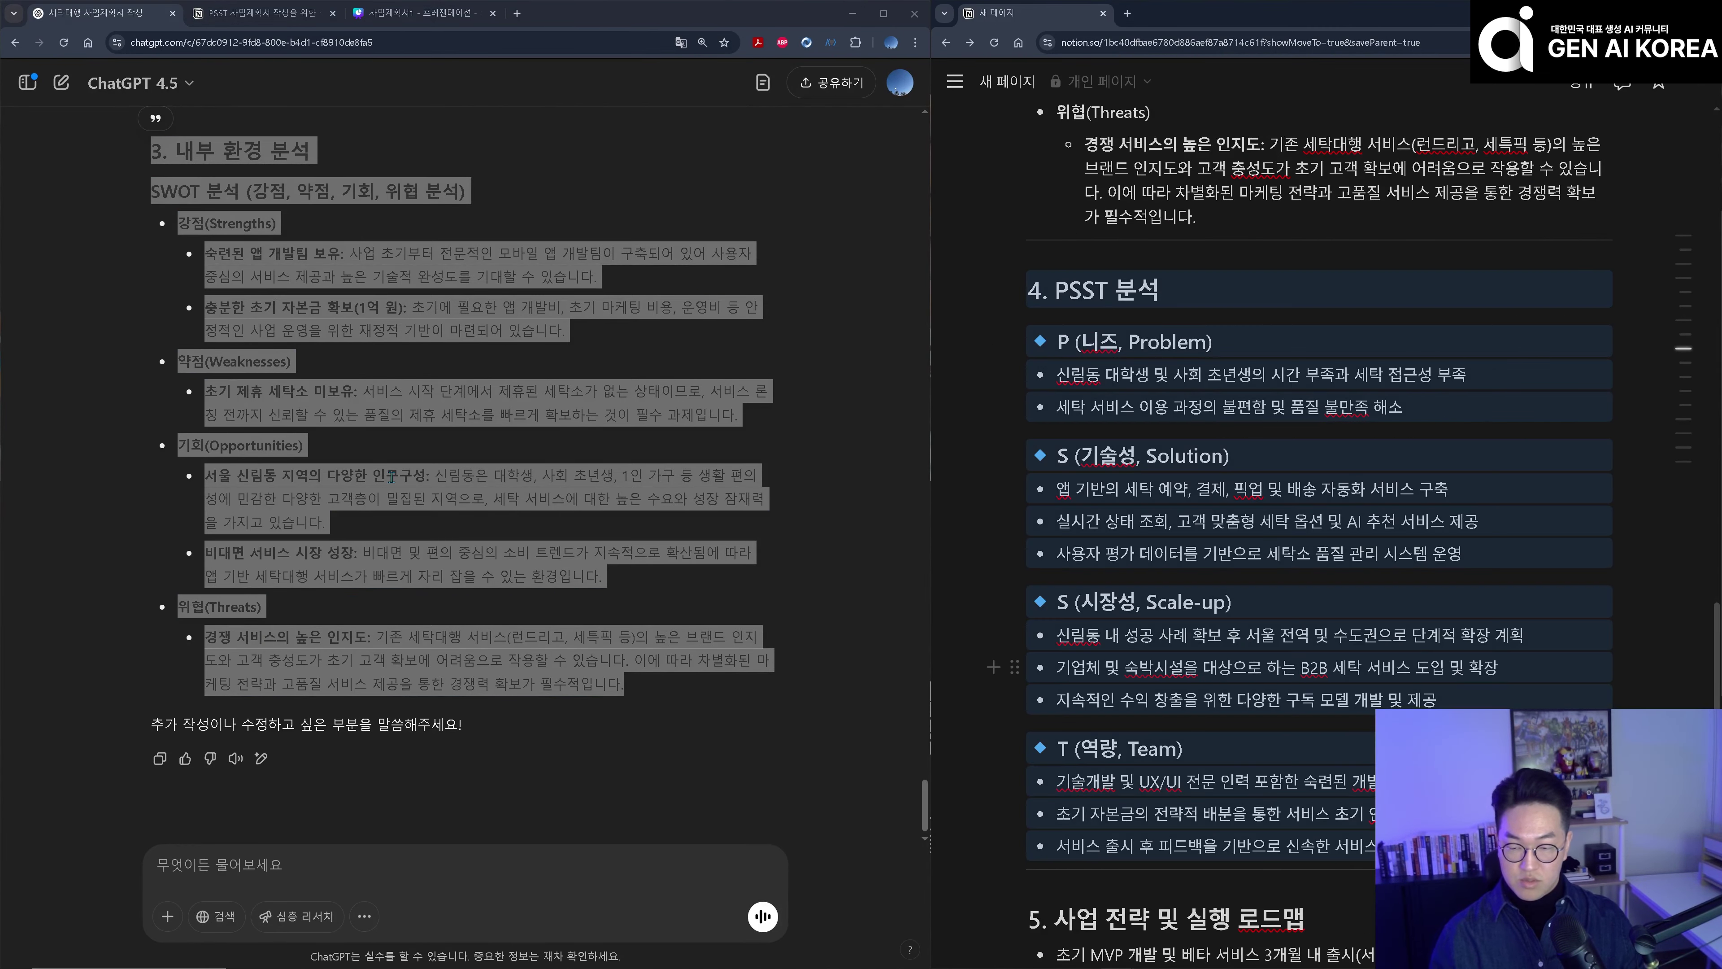
left_click(396, 897)
key("ctrl+v")
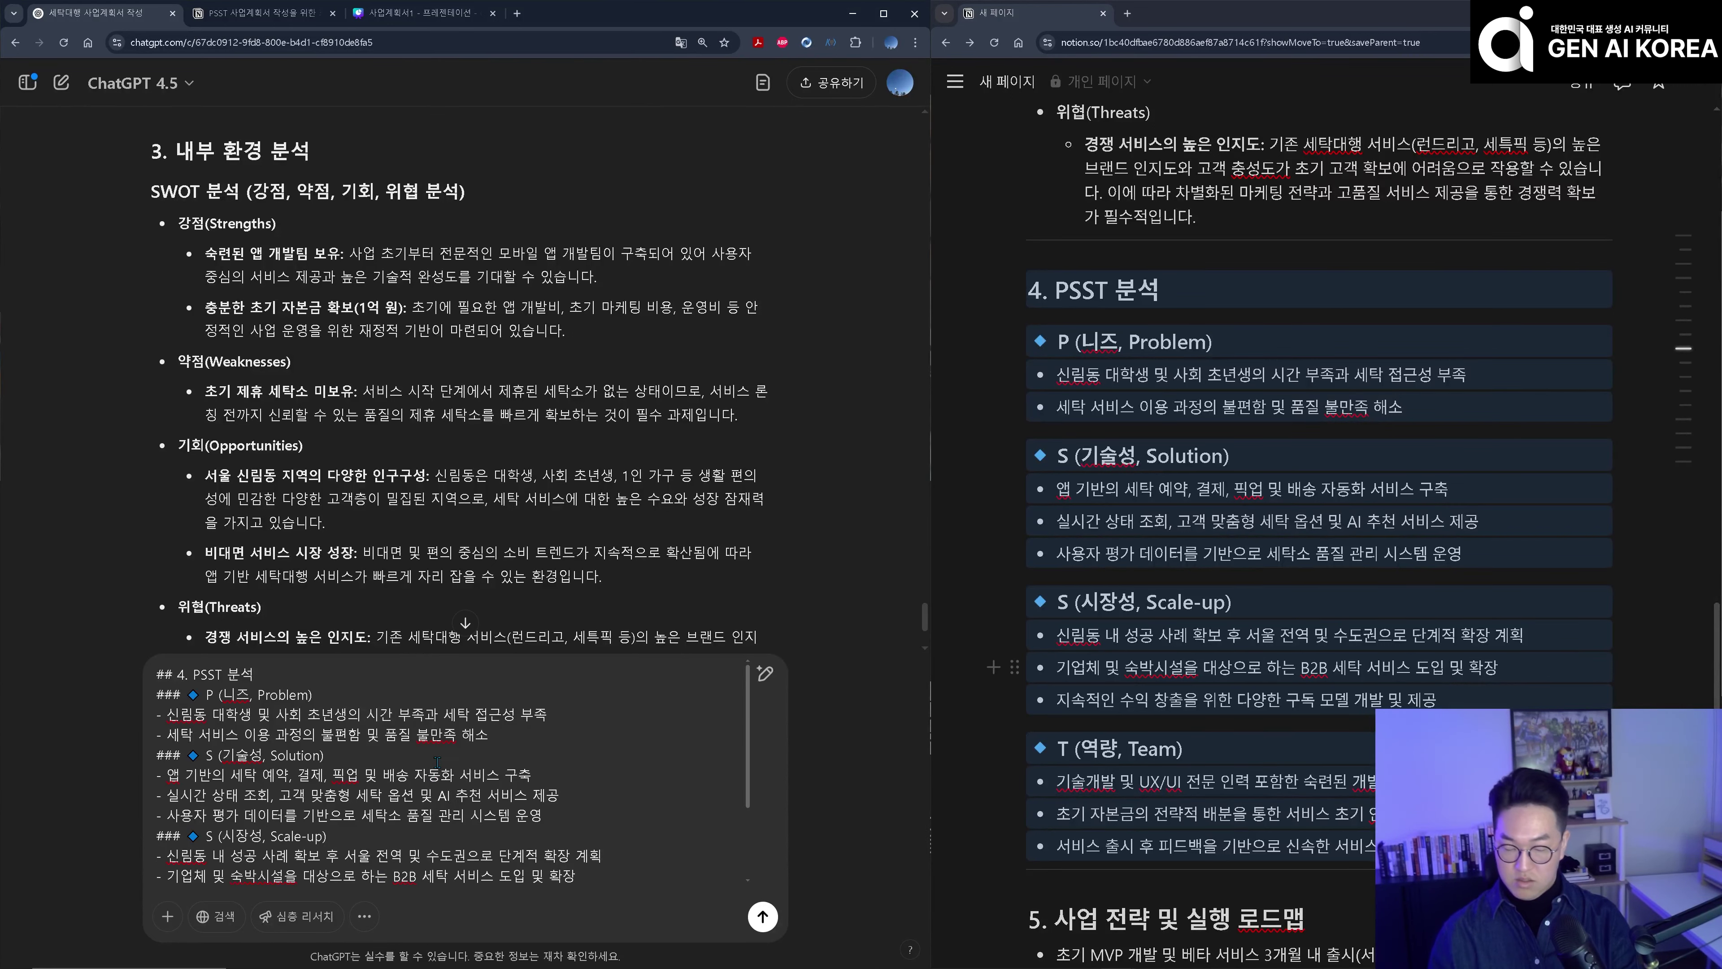
key("Return")
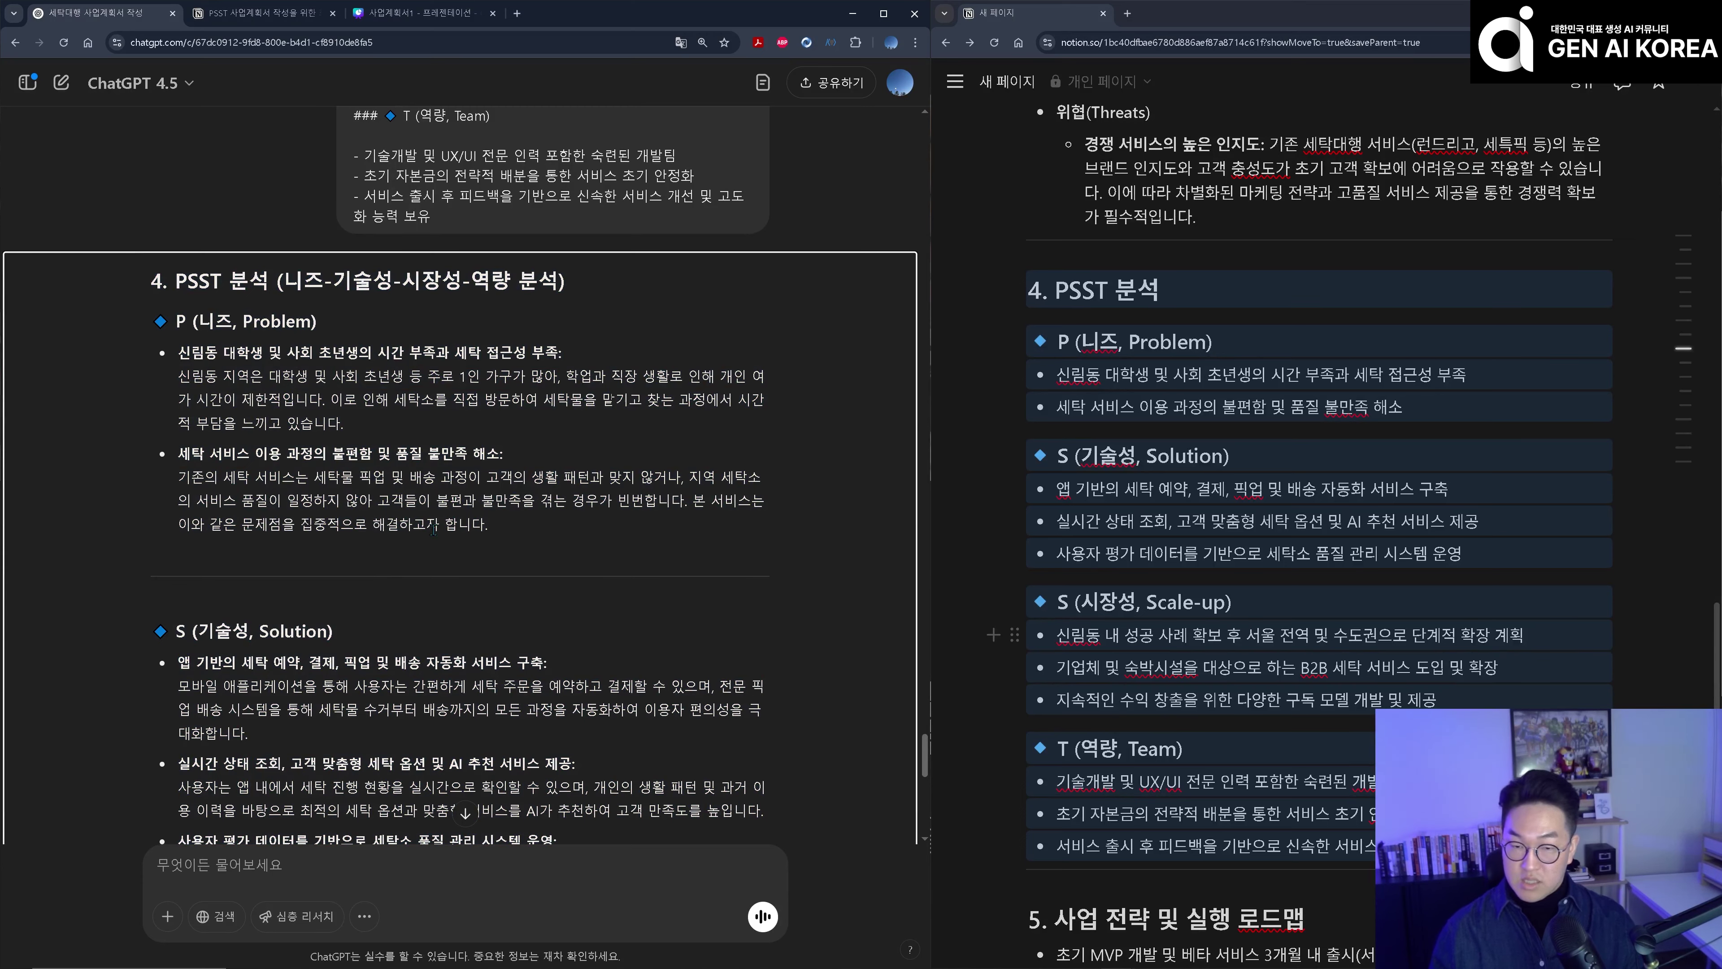
- Quote the '서비스 출시 후 피드백을 기반으로 신속한 서비스 개선 및 고도화 능력 보유' item of T (역량, Team) in a ChatGPT reply
scroll(316, 564, "down", 7)
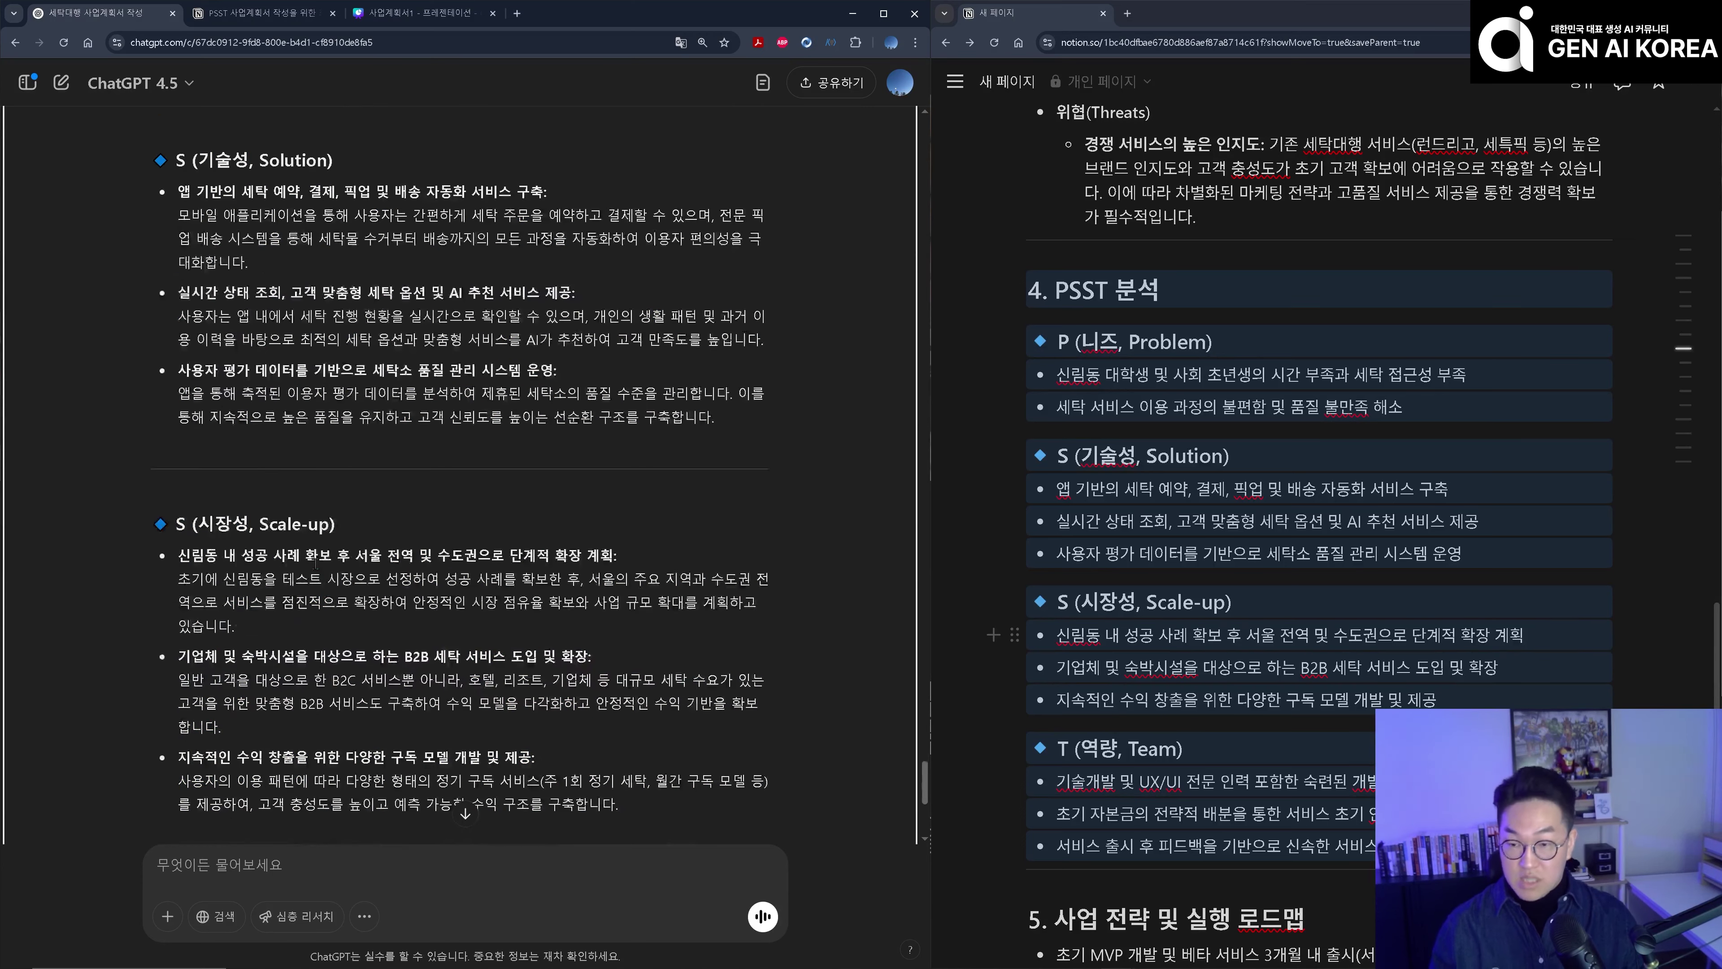
scroll(316, 564, "down", 7)
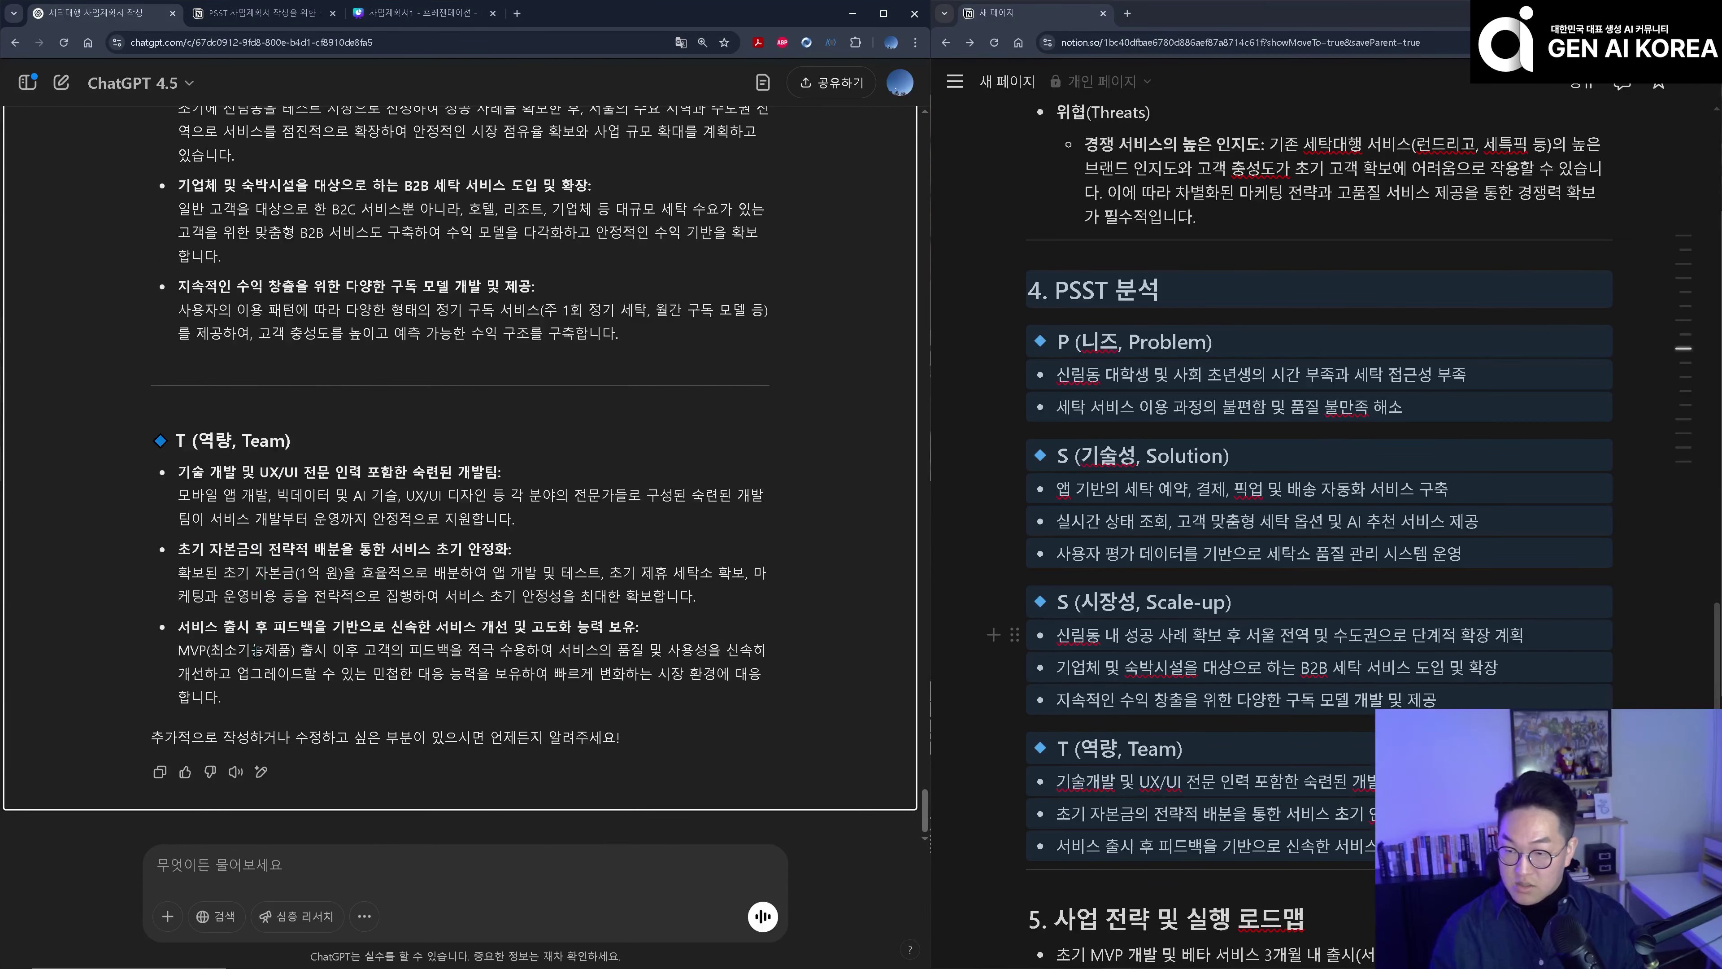
triple_click(223, 697)
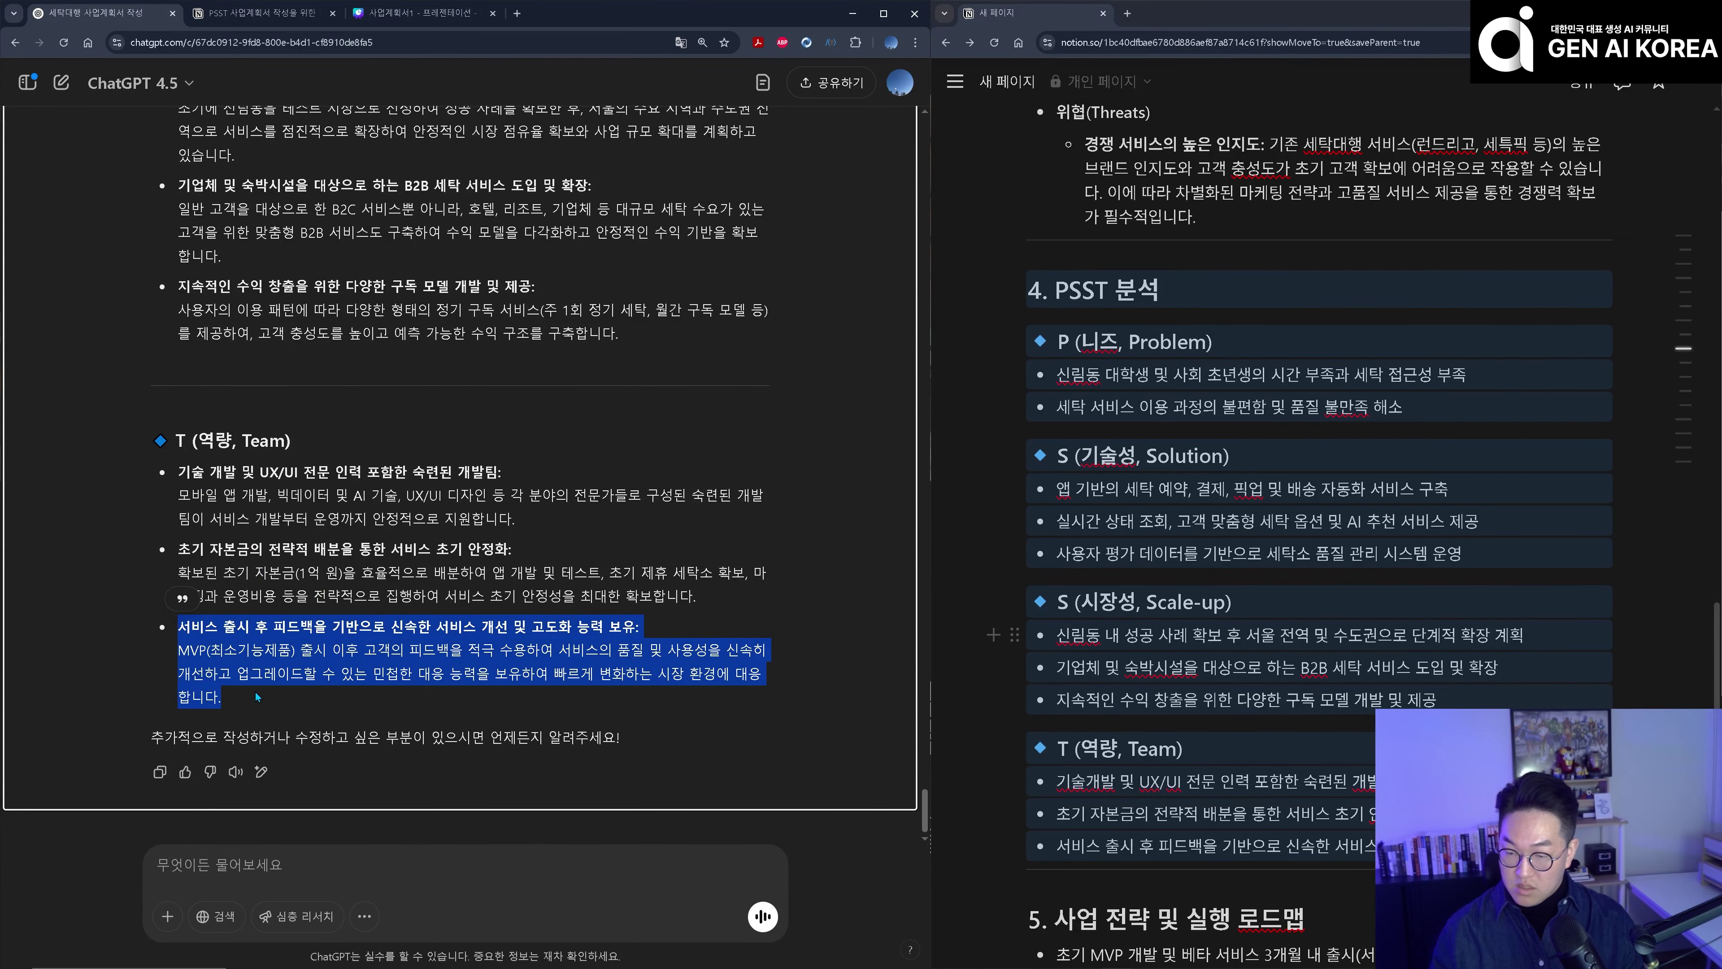
left_click(183, 600)
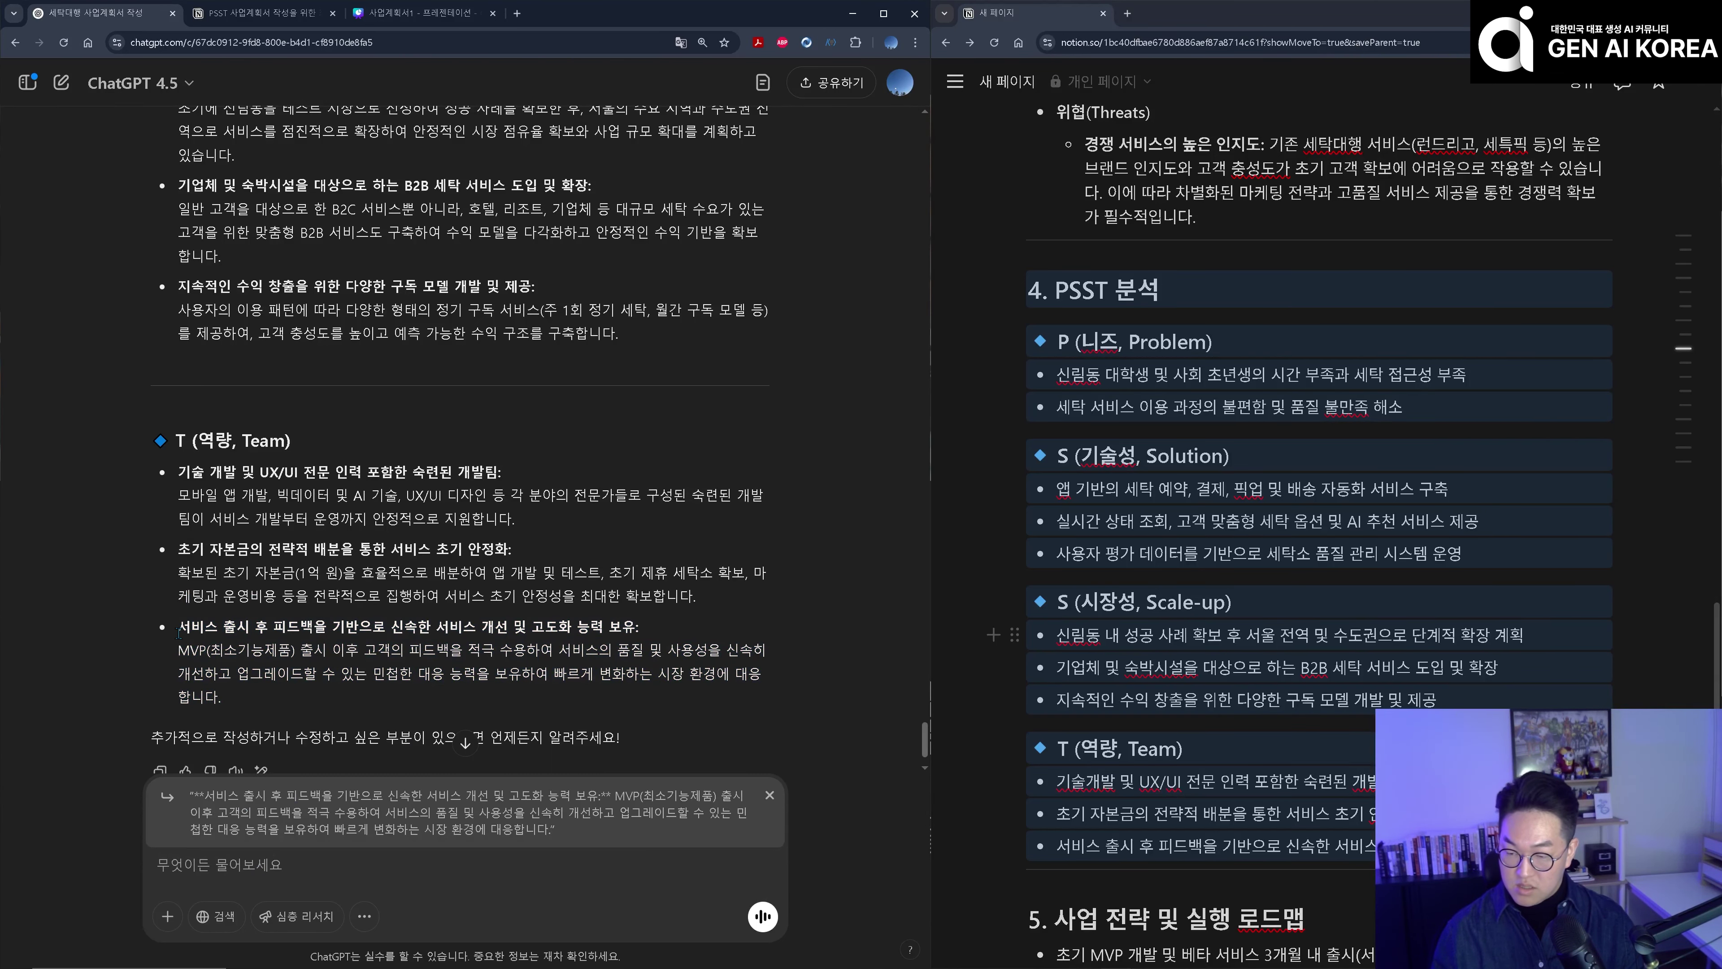
- Ask ChatGPT to rework the quoted item: run the MVP as an open beta, using SNS like 스레드 and user experience to gather feedback easily
triple_click(207, 643)
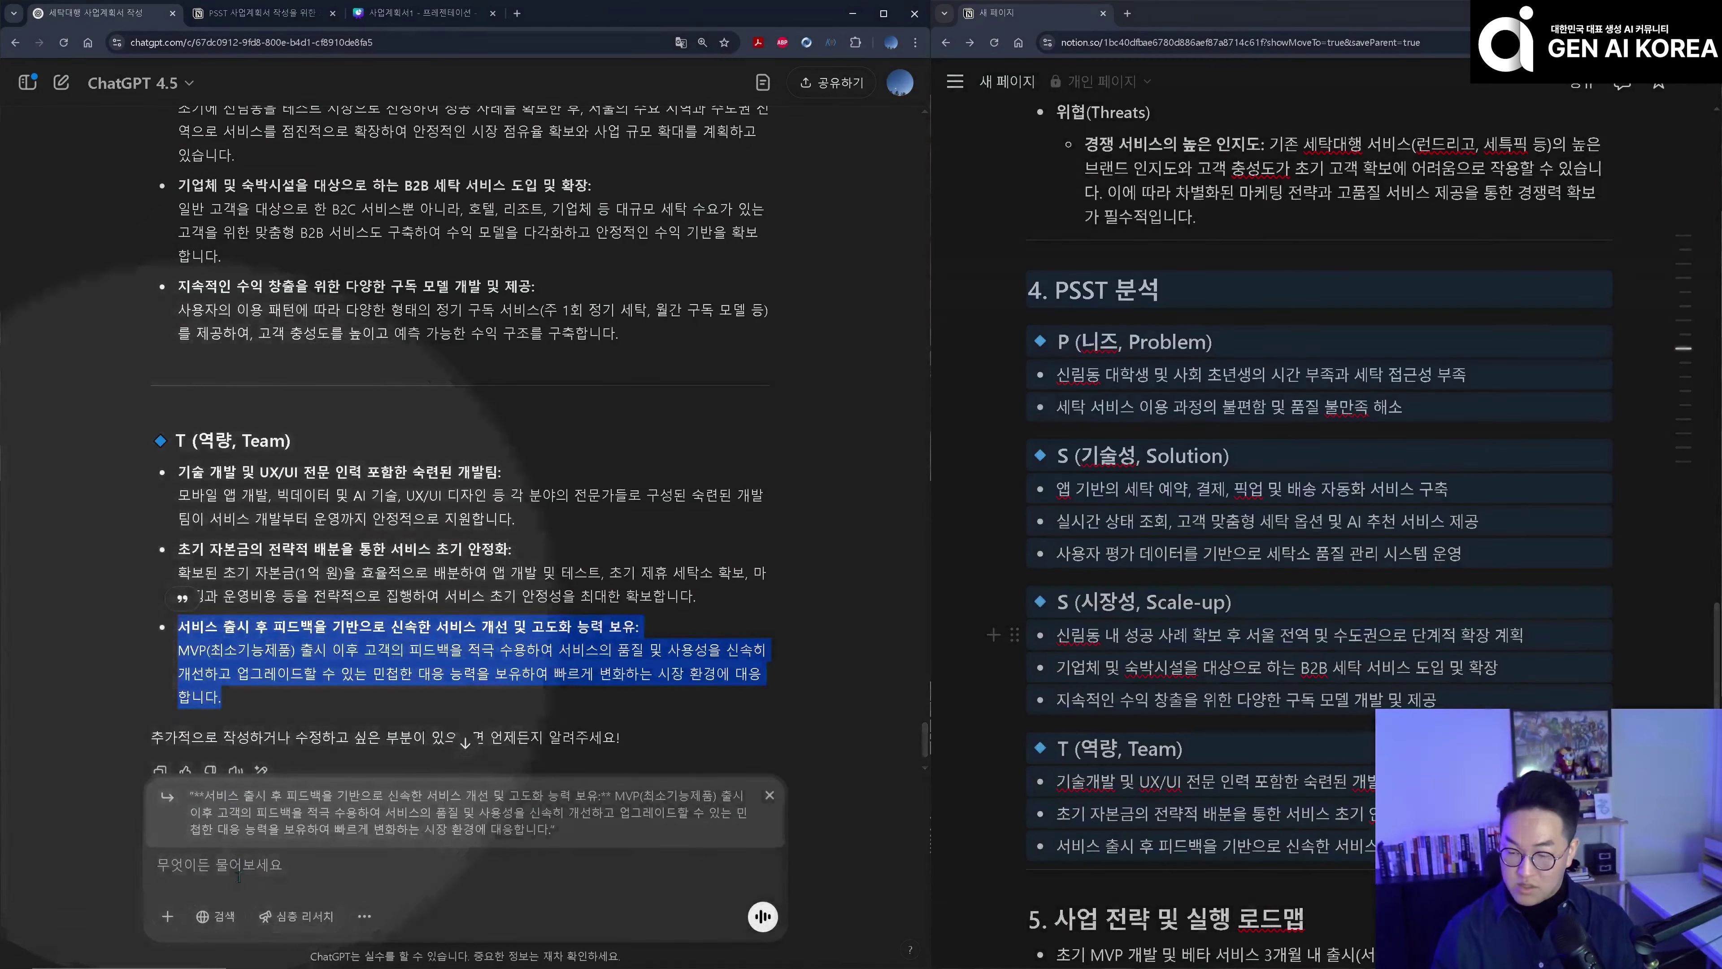
left_click(239, 877)
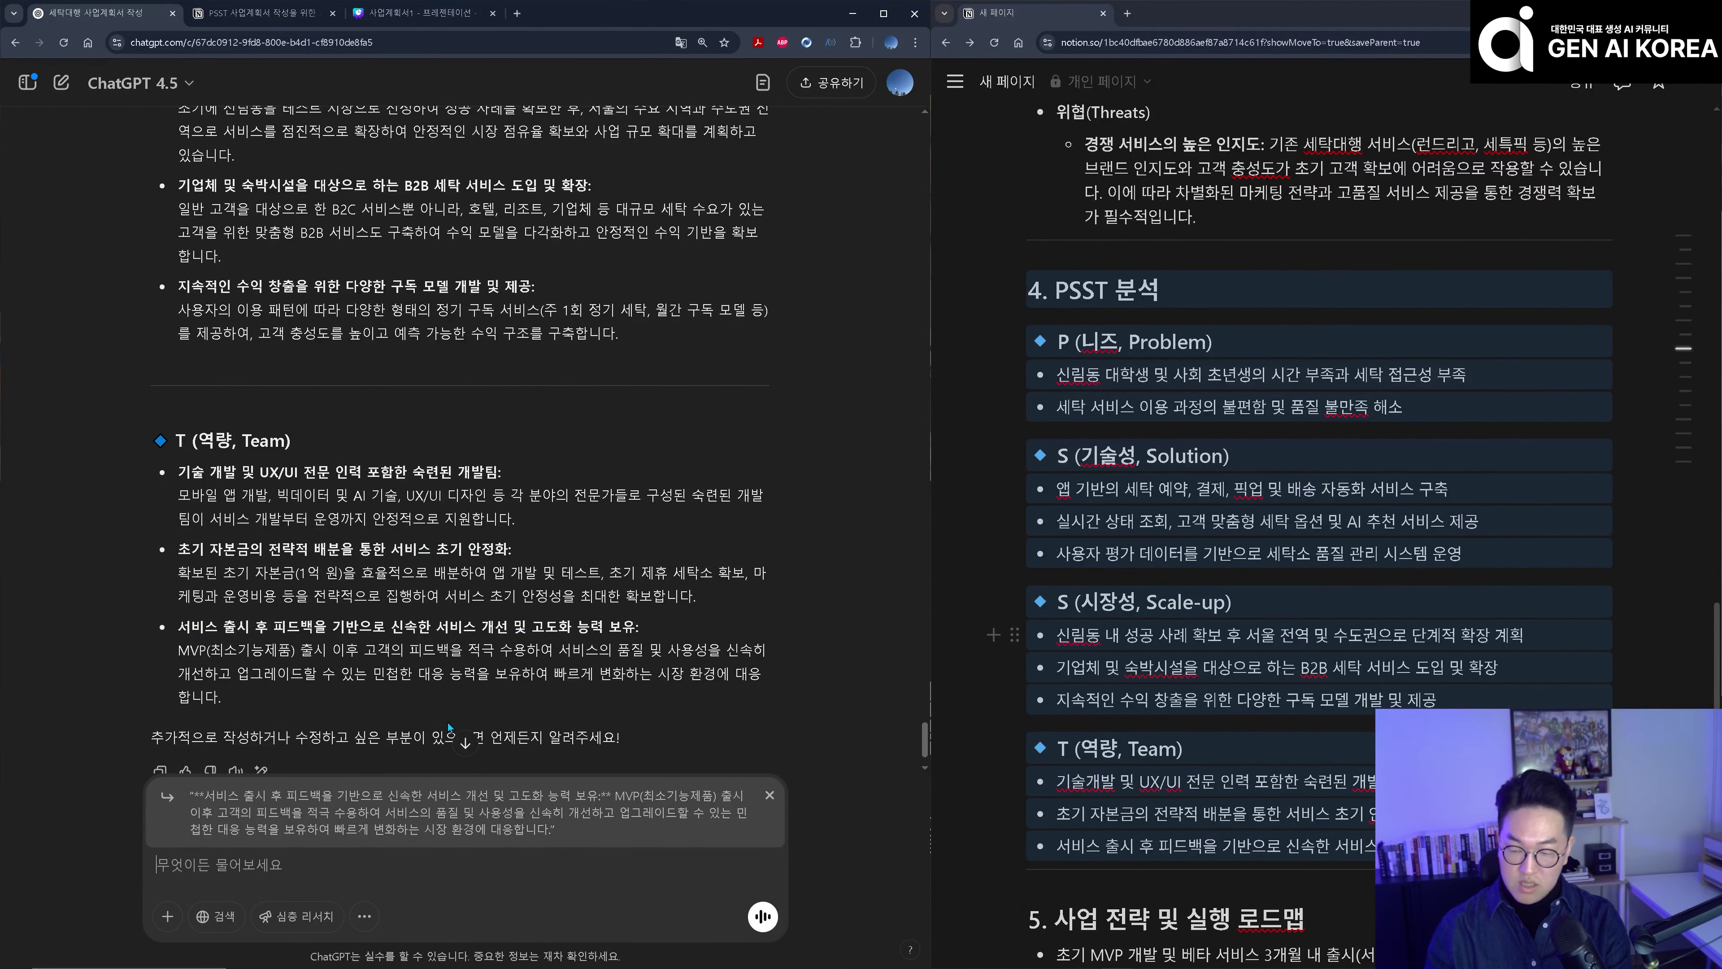
key("ctrl+v")
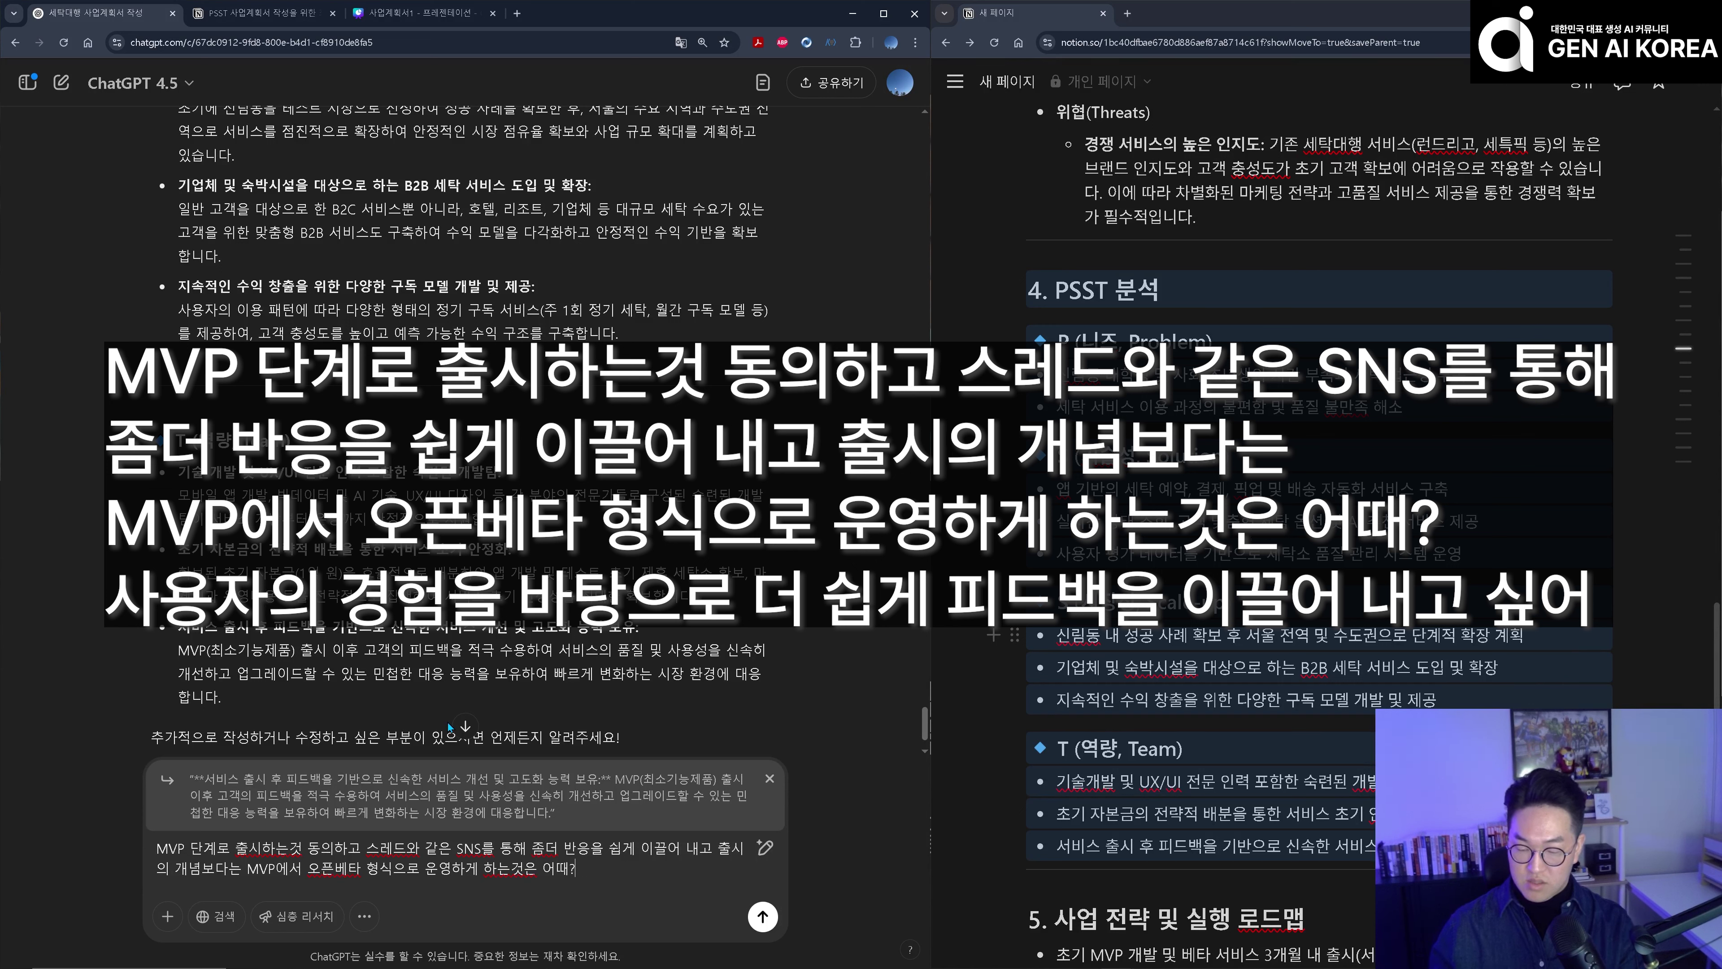
type("자의 경험을 바탕으로 더 쉽게 피드백을 이끌어 내고 싶어")
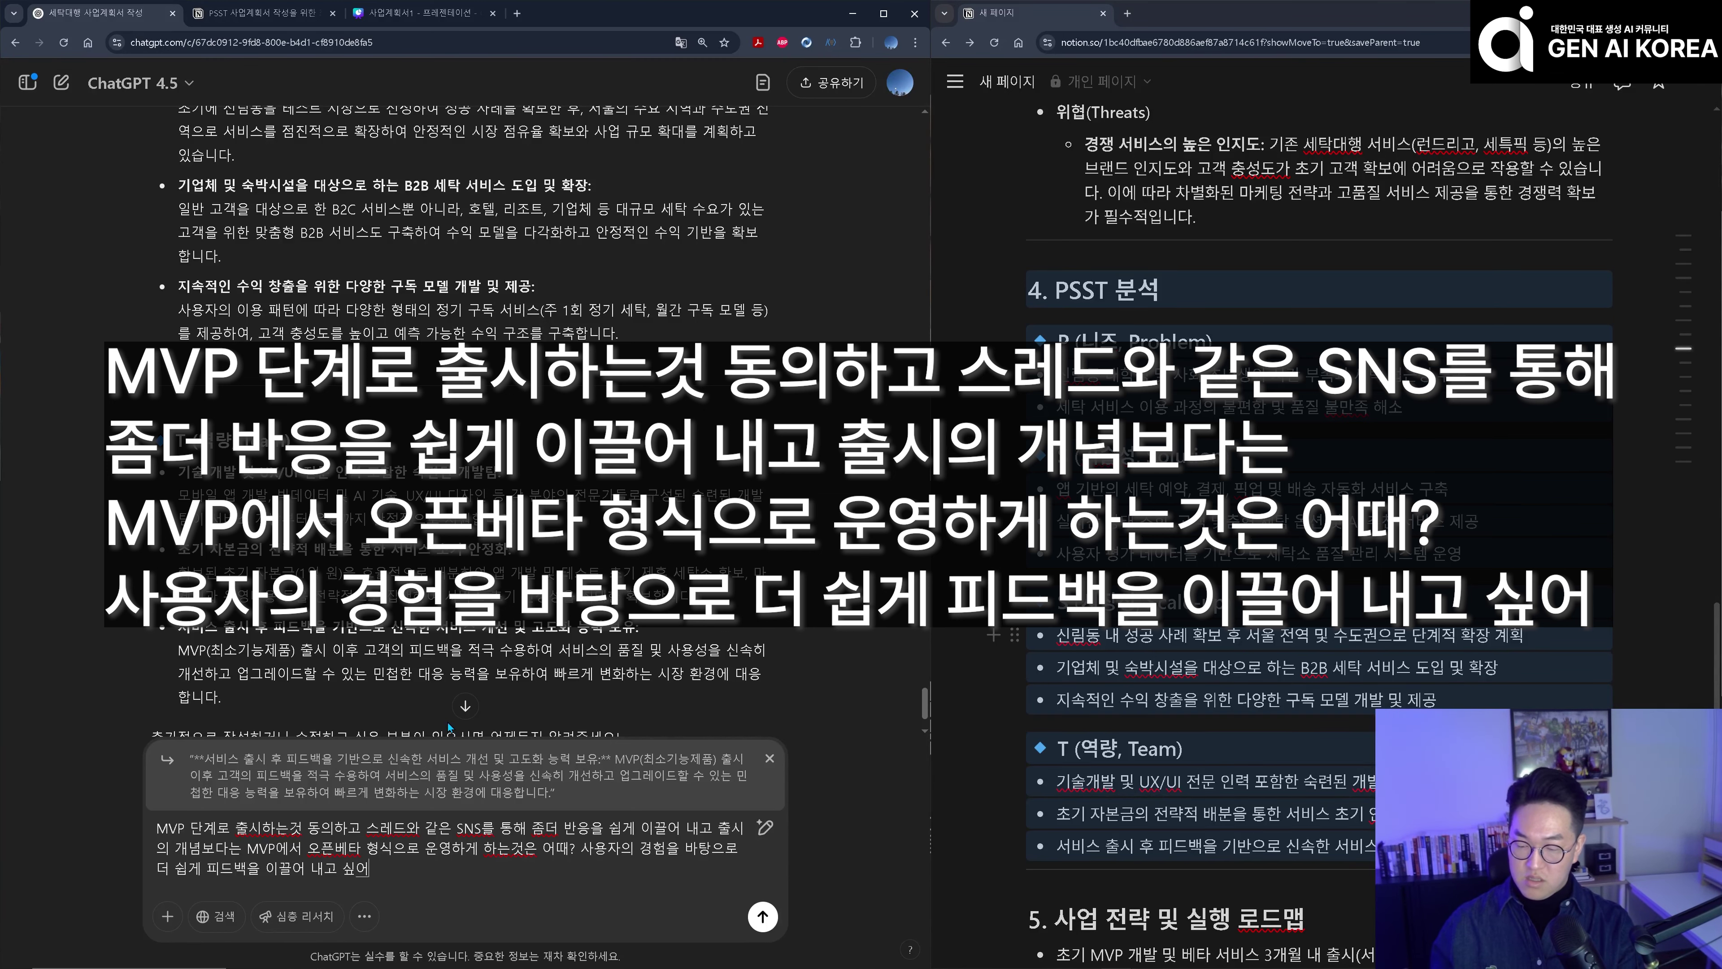
key("Return")
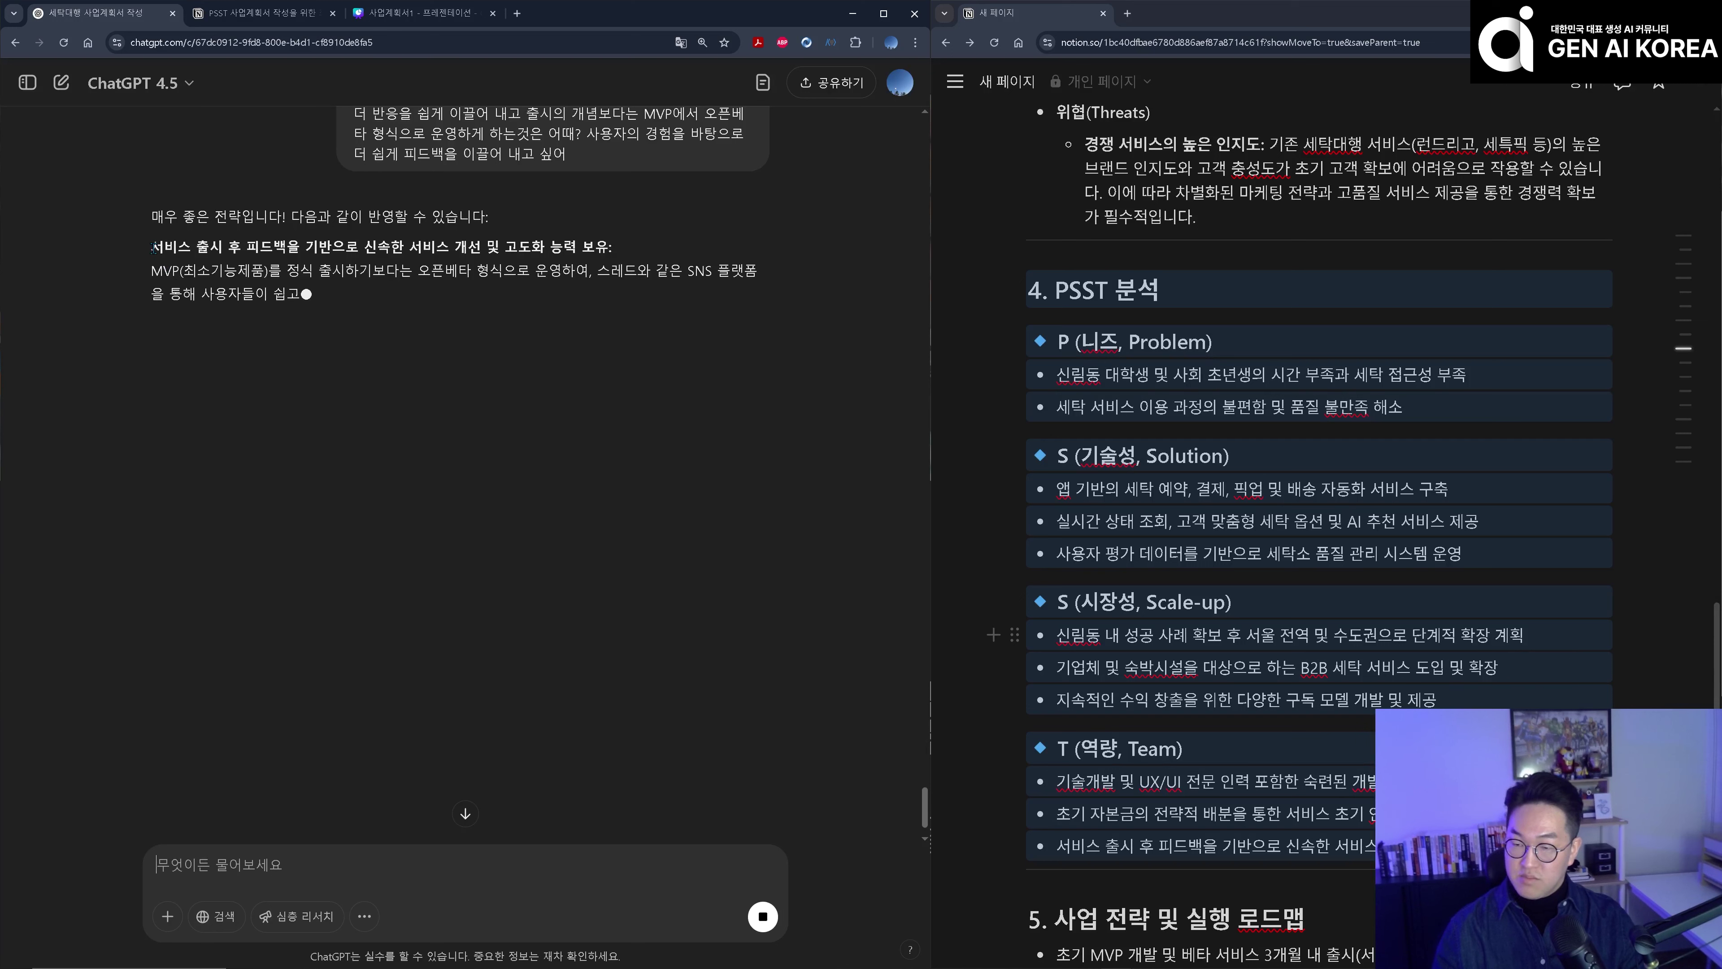
left_click_drag(153, 247, 695, 311)
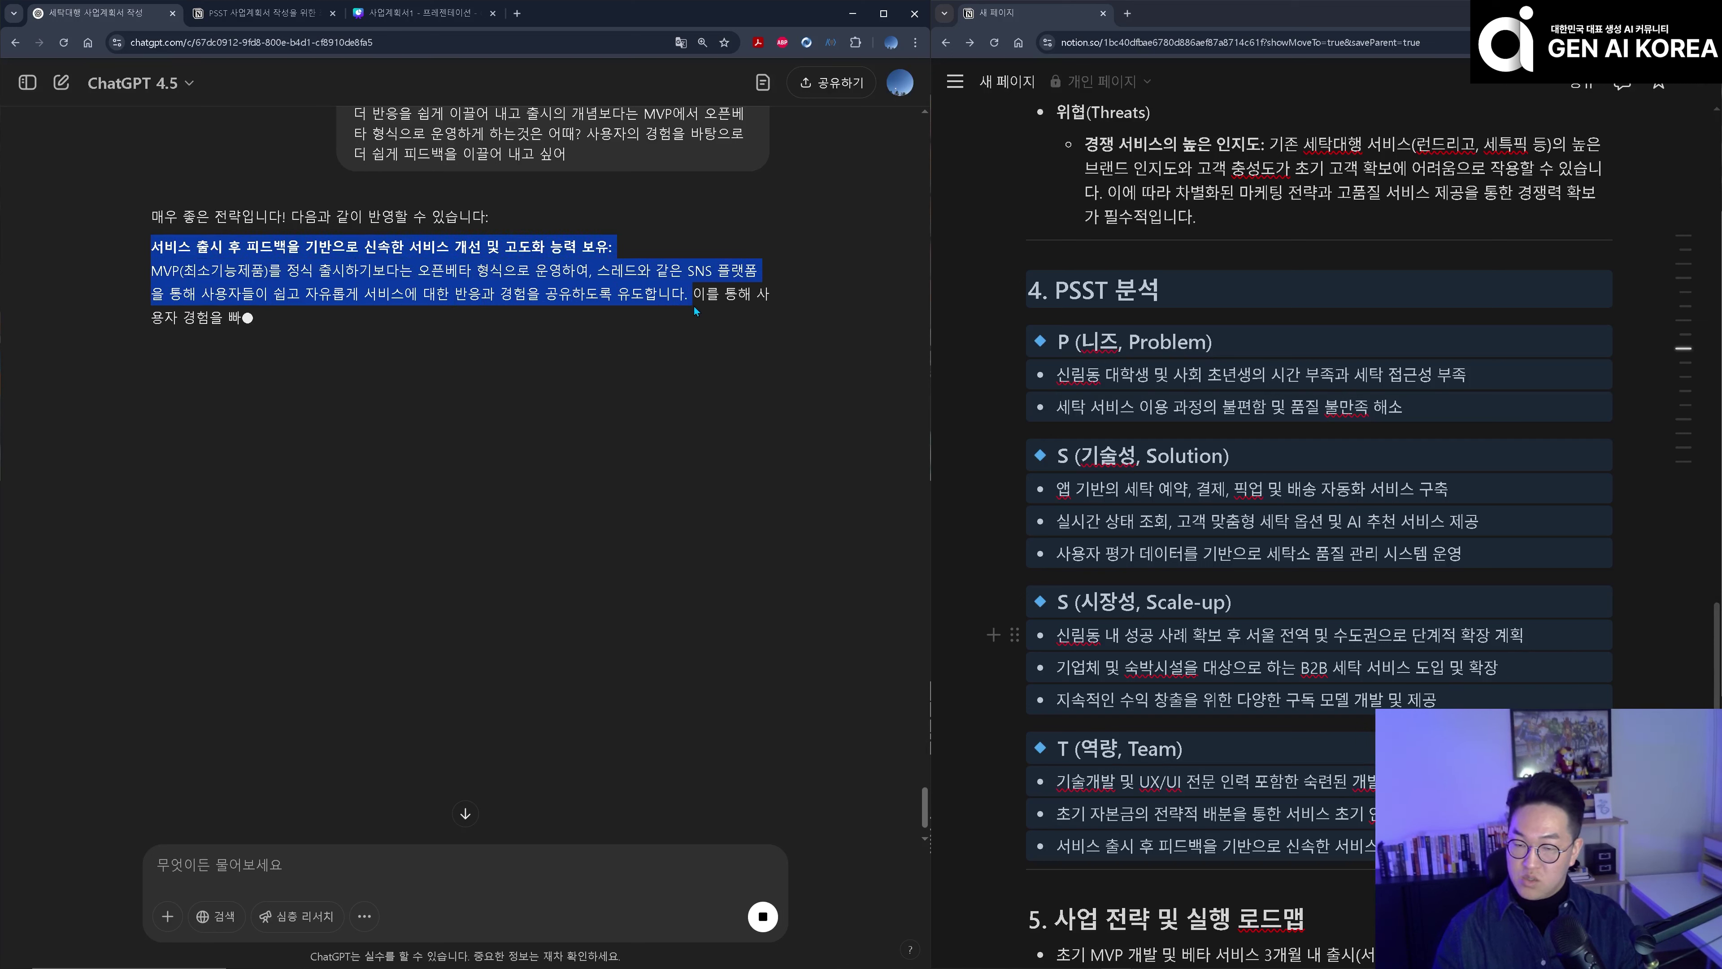
left_click(740, 337)
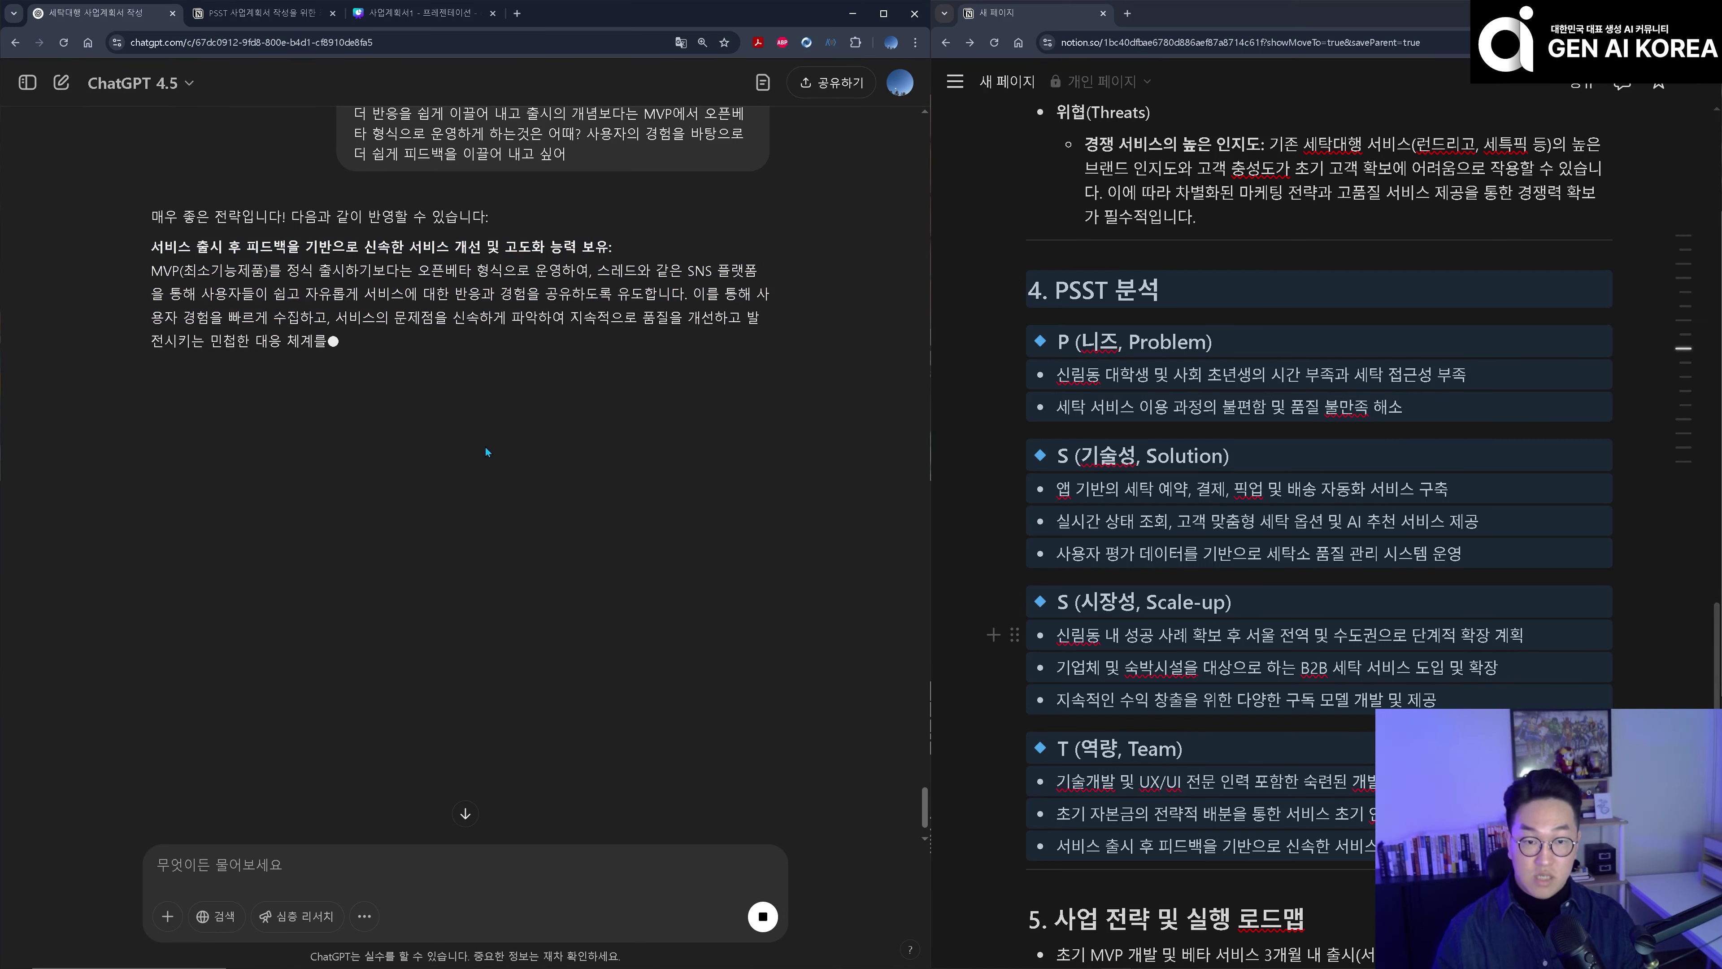
- Copy ChatGPT's whole expanded '4. PSST 분석 (니즈-기술성-시장성-역량 분석)' section, from its heading through the end of T (역량, Team)
scroll(436, 467, "up", 8)
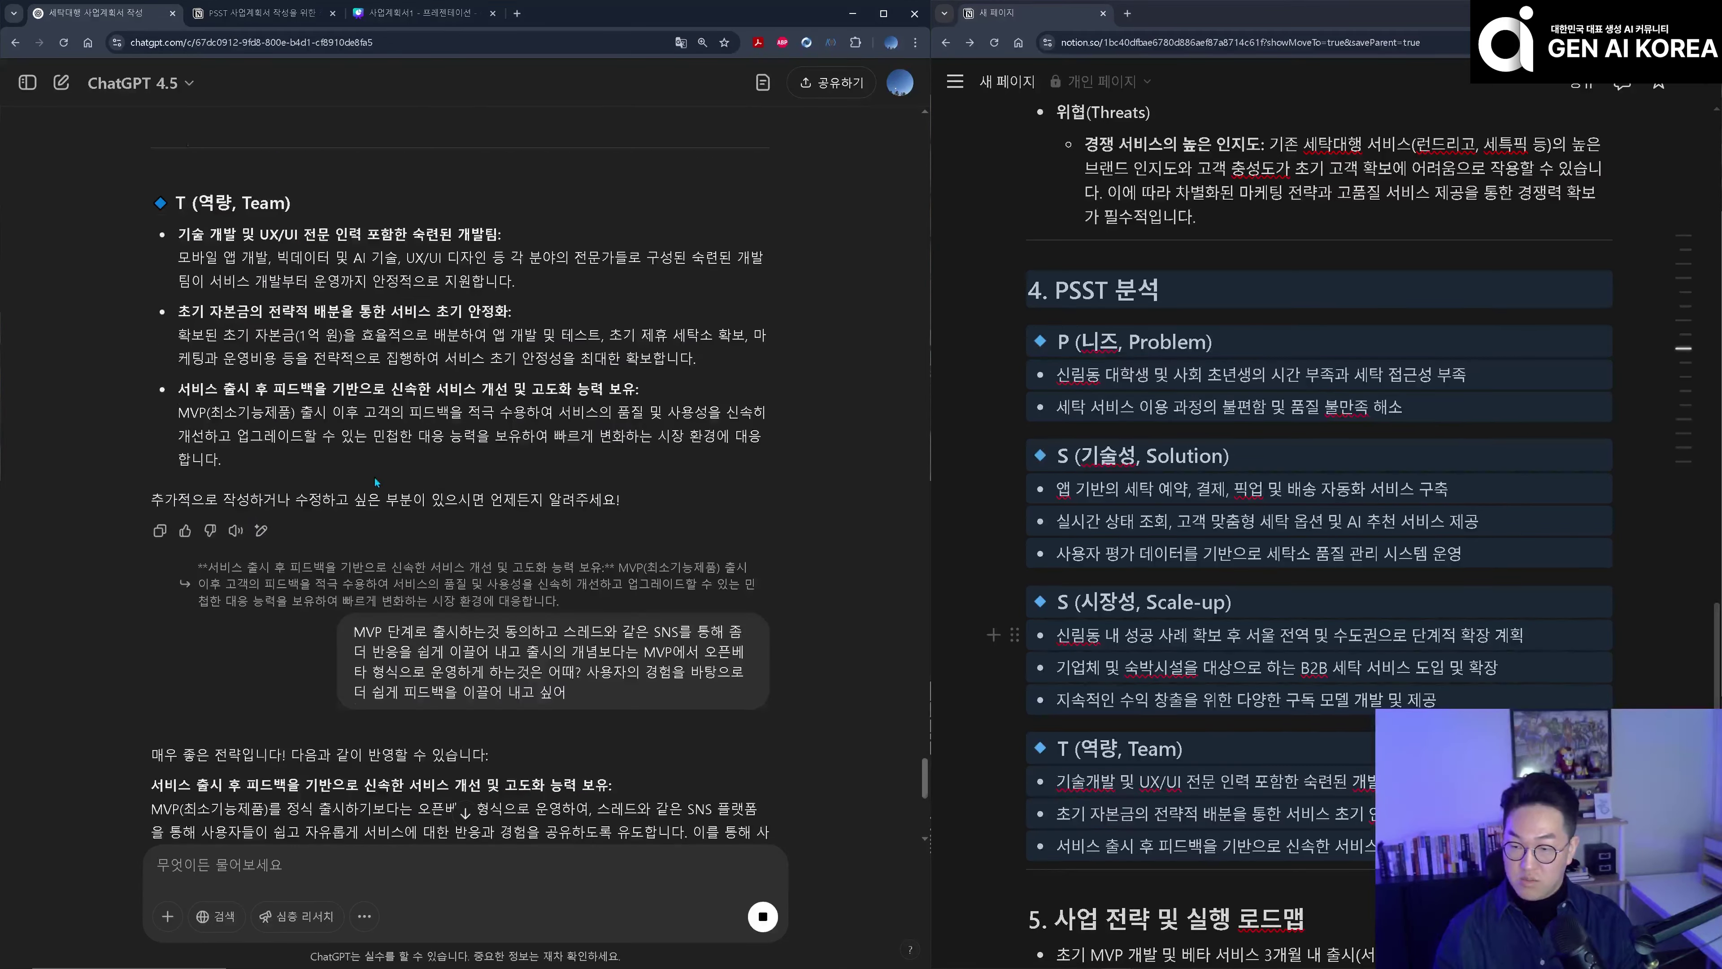
scroll(375, 476, "up", 4)
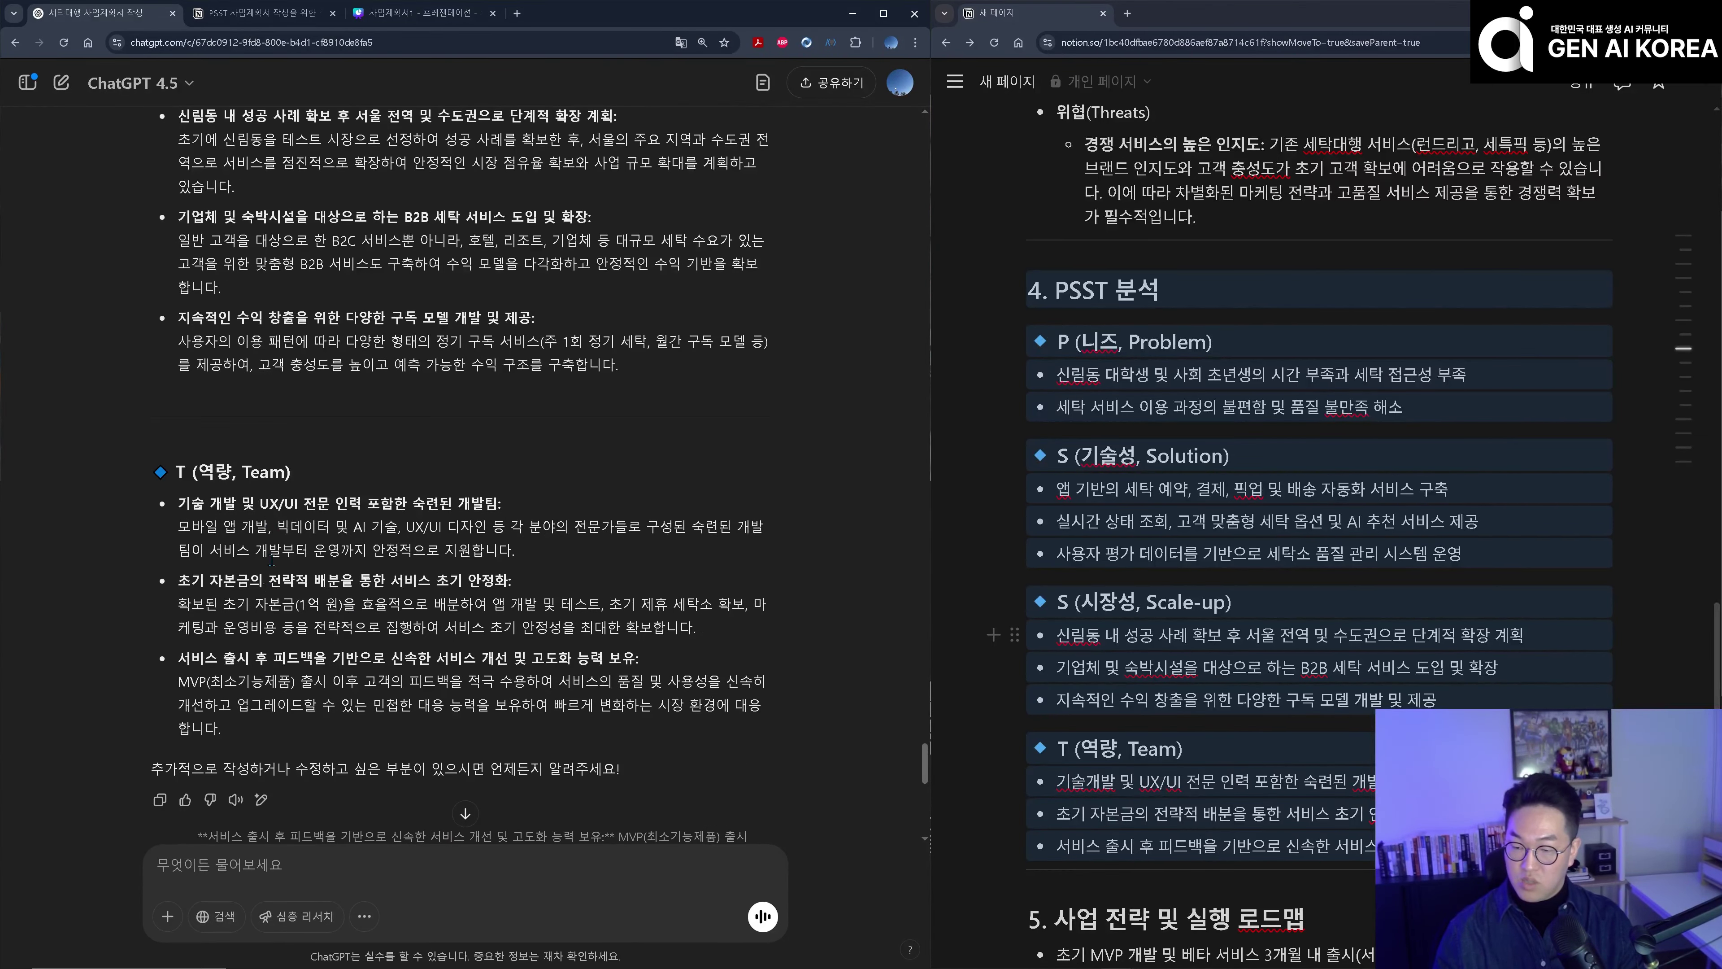
left_click_drag(223, 732, 192, 739)
scroll(191, 739, "up", 14)
left_click(151, 319, "shift")
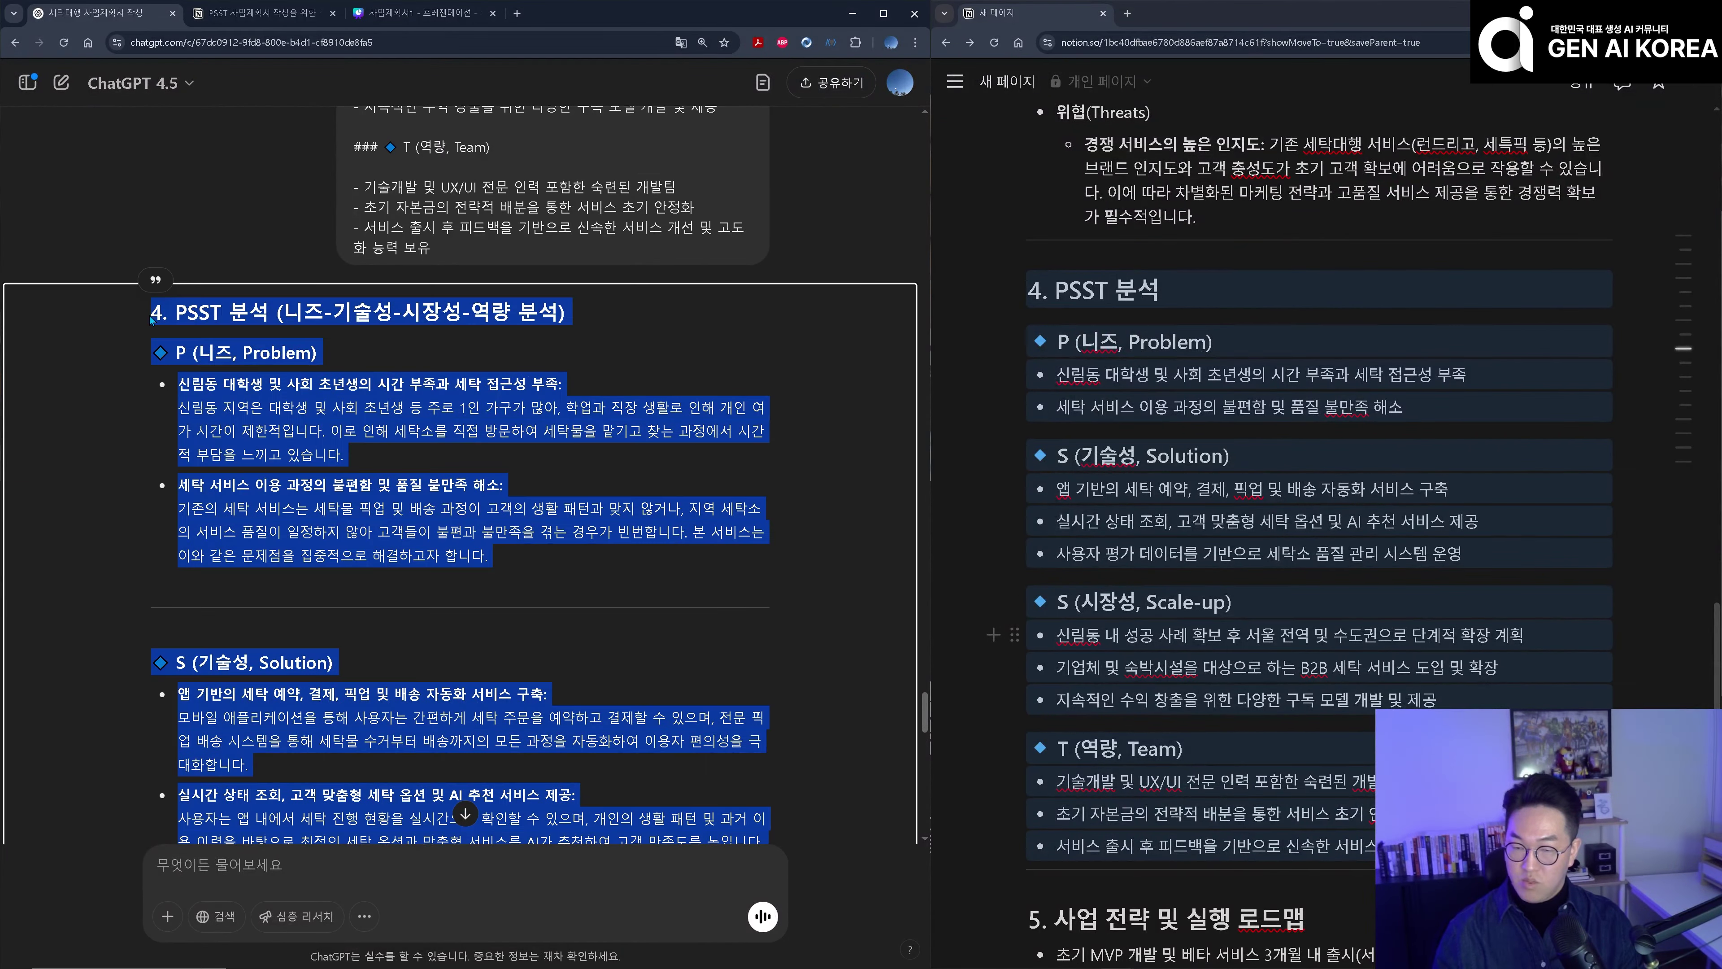
key("ctrl+c")
- Replace the '4. PSST 분석' section on the Notion page with the copied version and remove the leftover empty heading block
left_click(1634, 356)
scroll(1634, 339, "down", 4)
key("ctrl+v")
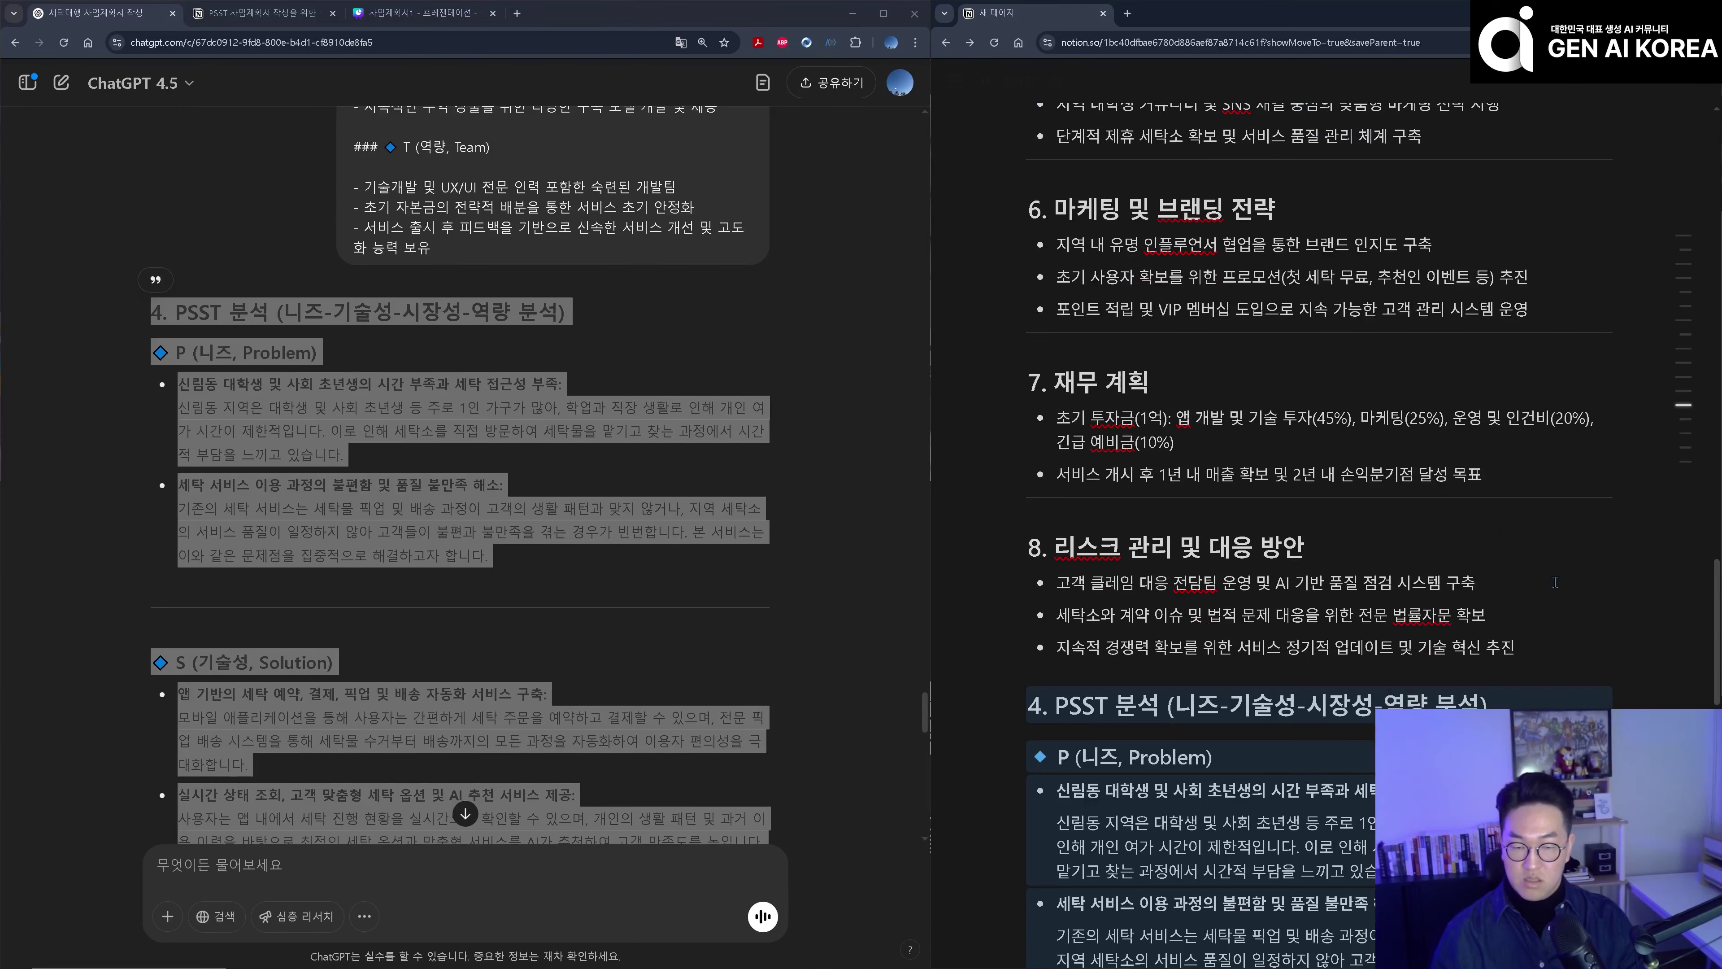
scroll(1098, 271, "down", 7)
left_click(1098, 150)
scroll(1085, 339, "down", 16)
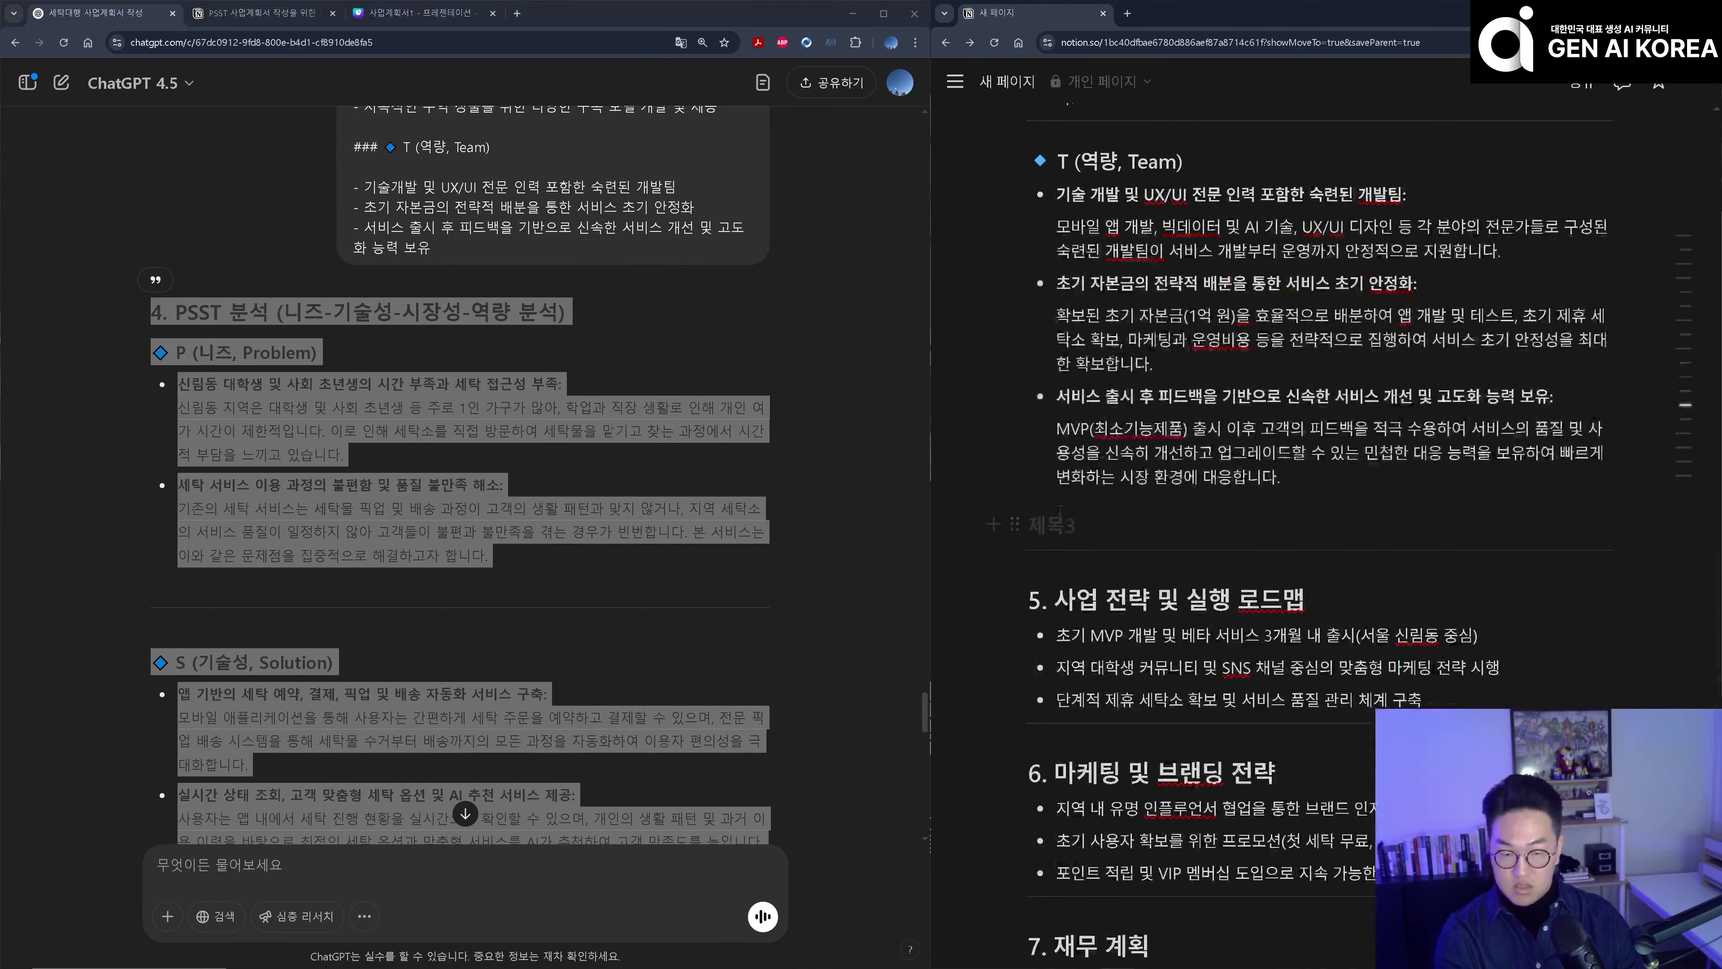
key("BackSpace")
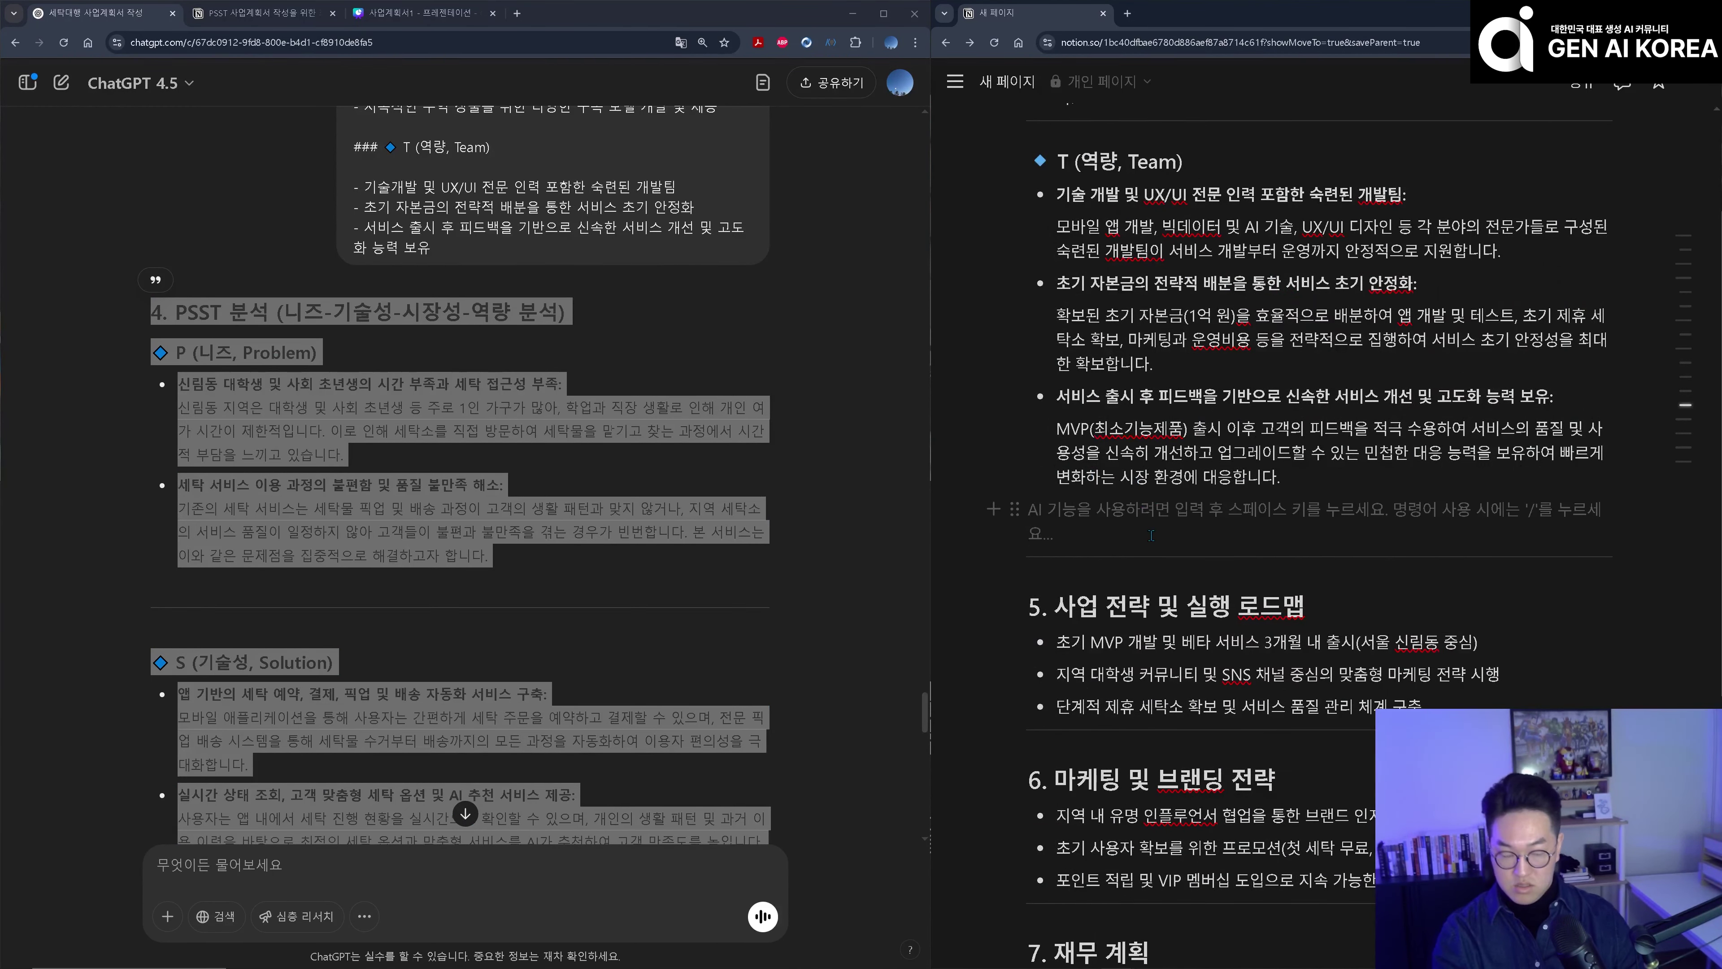
key("BackSpace")
- Replace the last T (역량, Team) item on the Notion page with ChatGPT's open-beta version and indent its description under the bullet
scroll(212, 498, "down", 15)
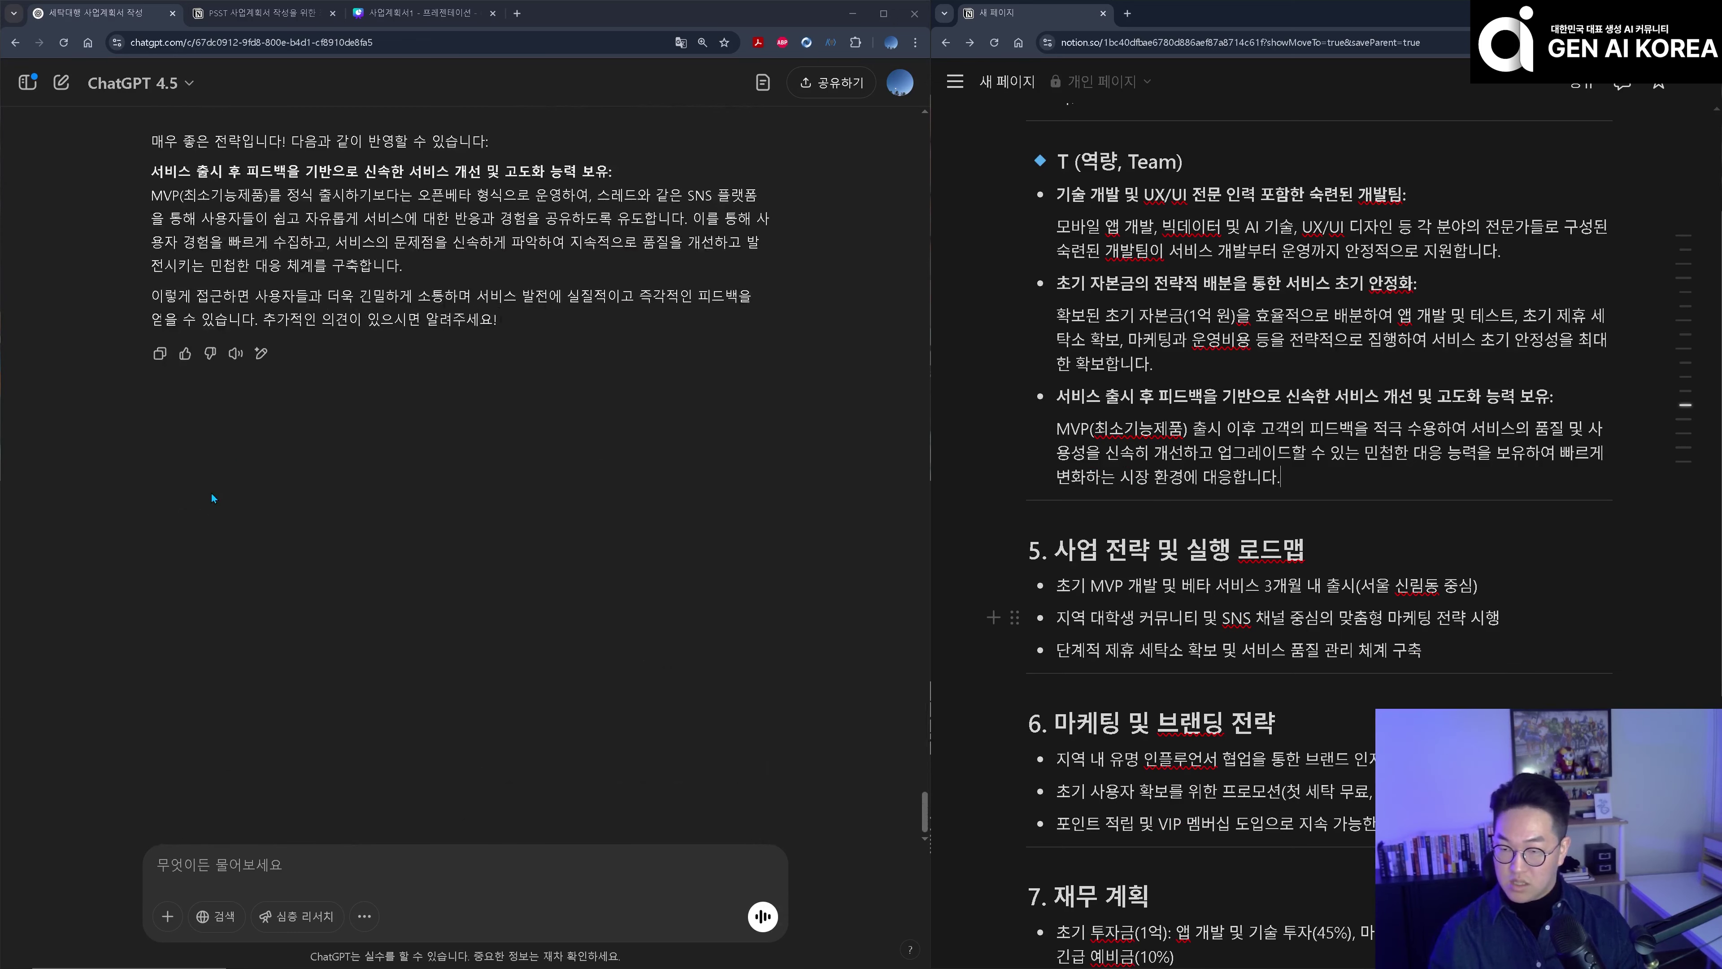
scroll(212, 497, "up", 3)
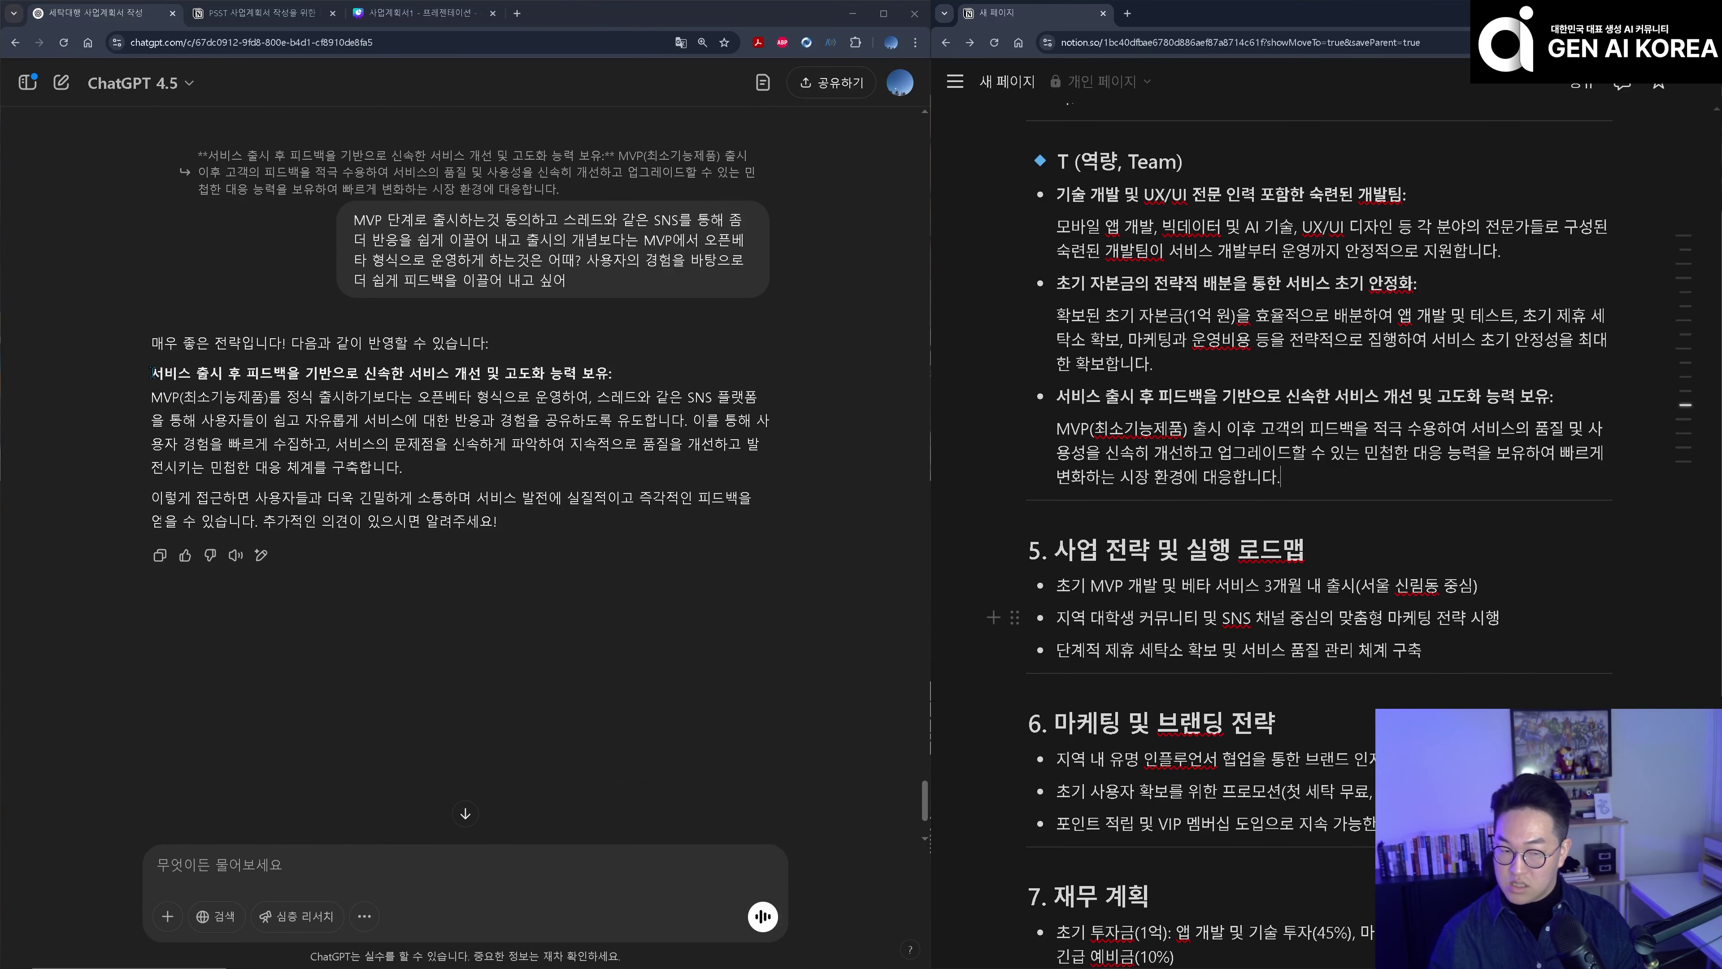
left_click_drag(152, 372, 502, 467)
left_click(1059, 398, "shift")
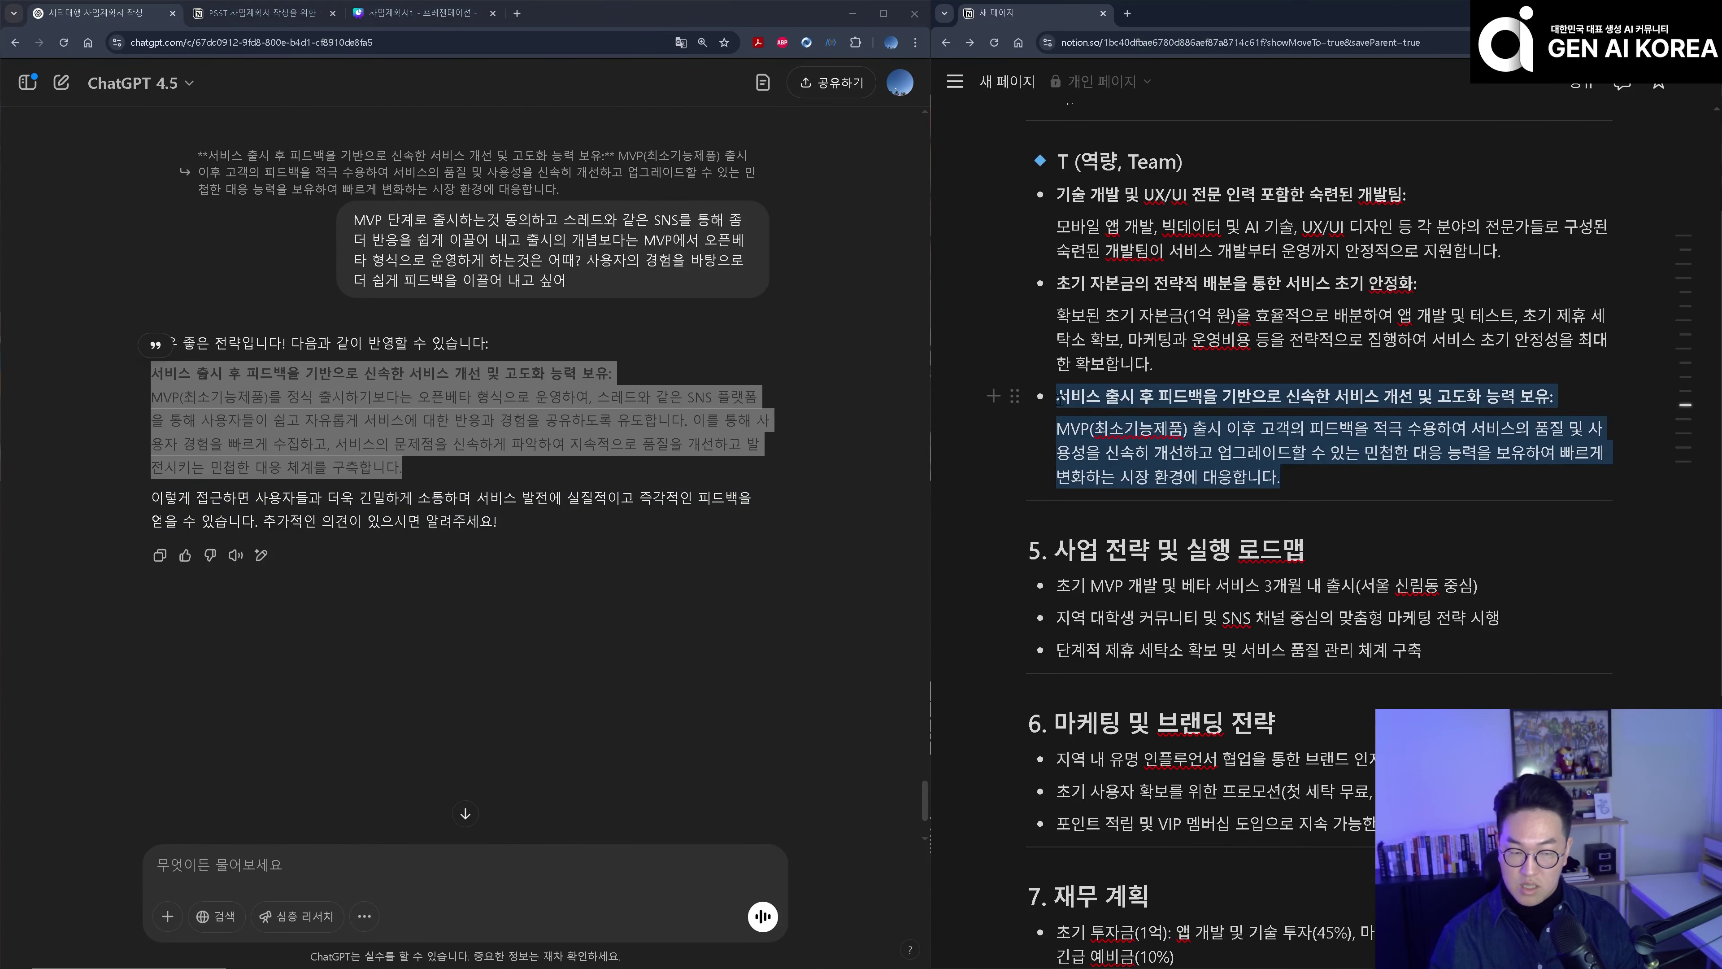
key("ctrl+v")
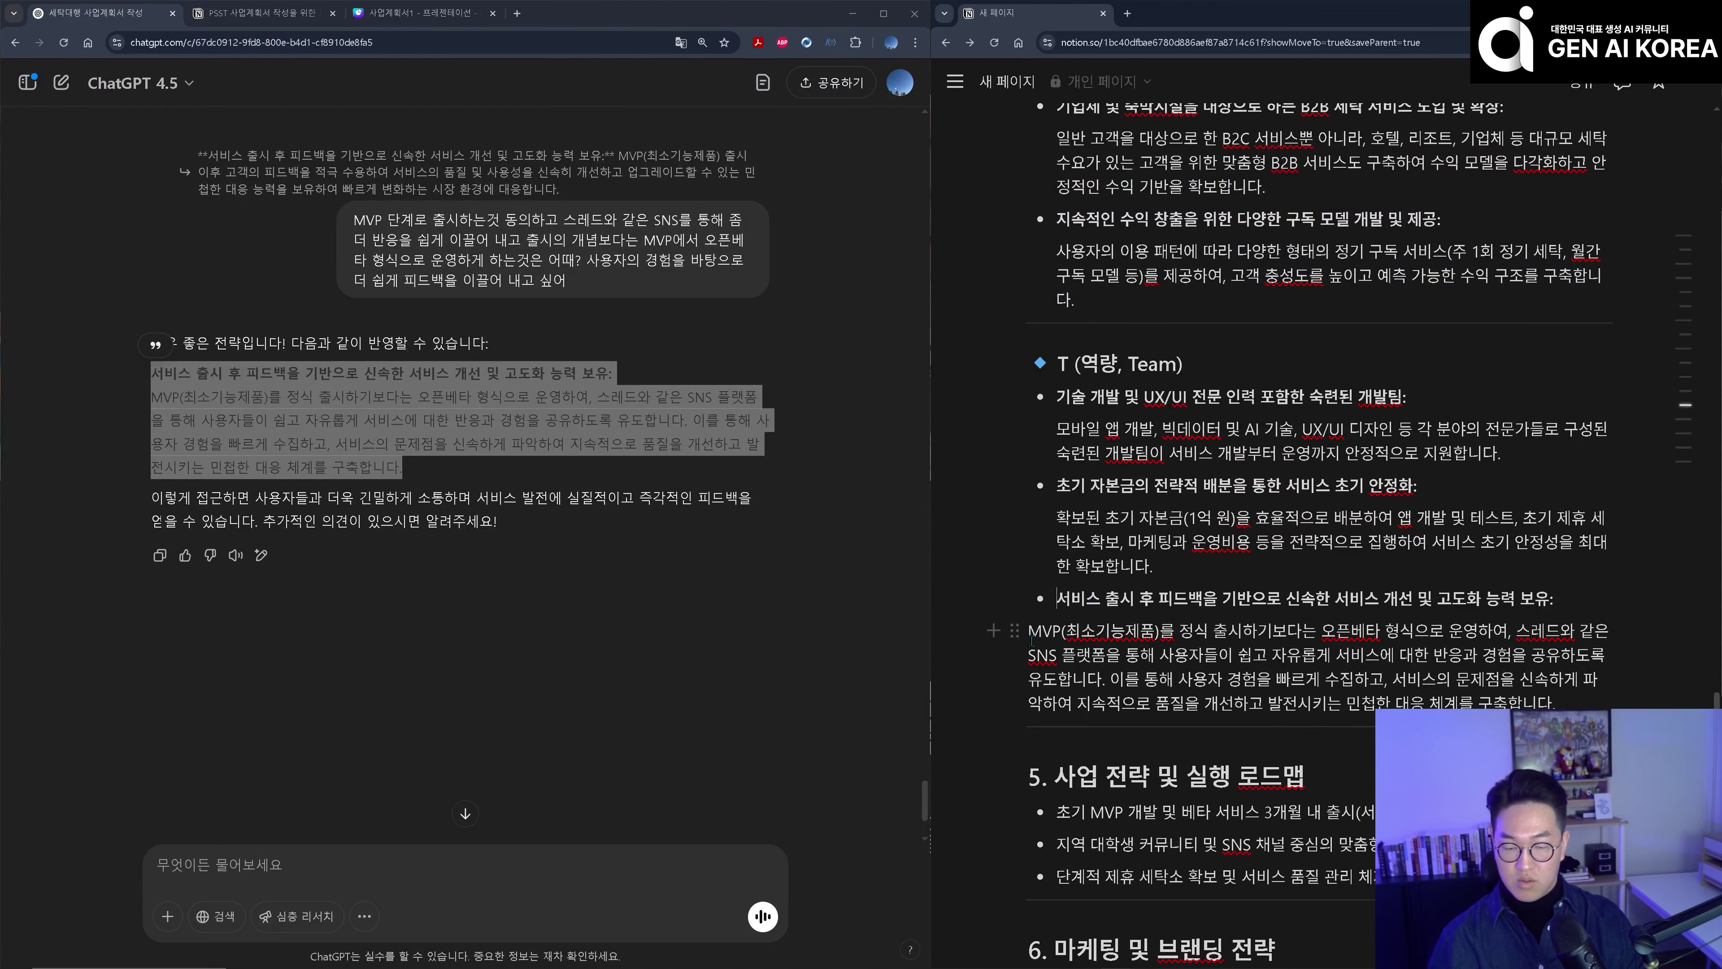
key("Tab")
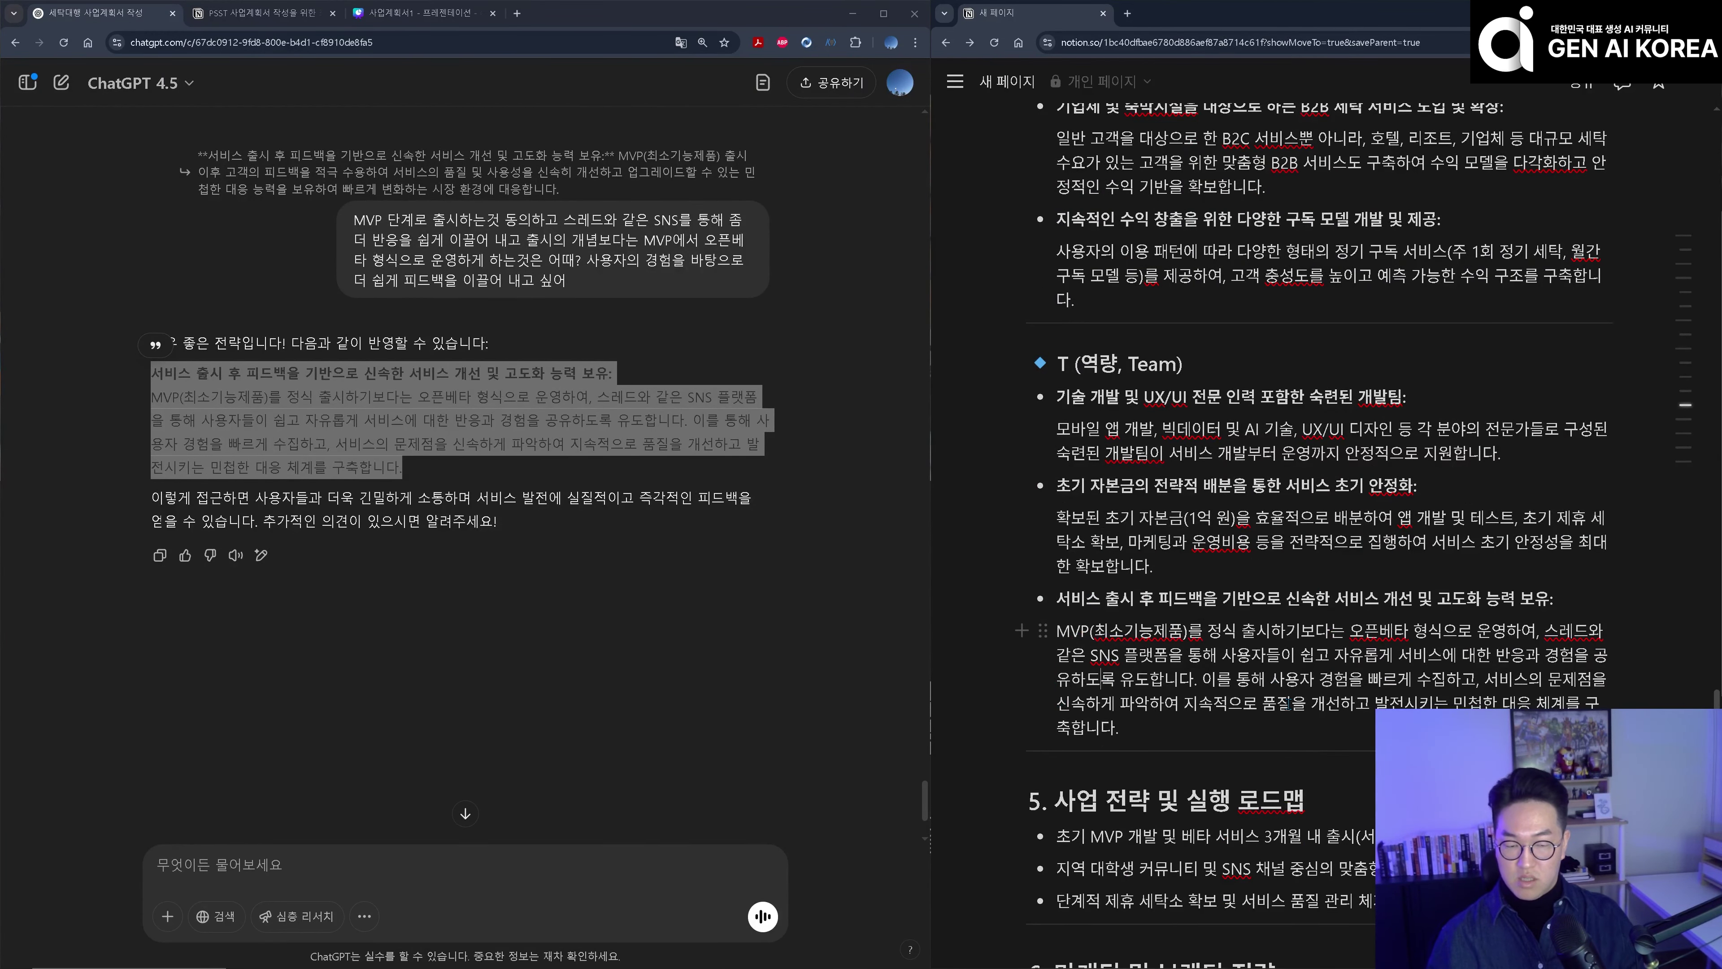
- Send the '5. 사업 전략 및 실행 로드맵' section from the Notion page to ChatGPT for expansion
scroll(1287, 704, "down", 6)
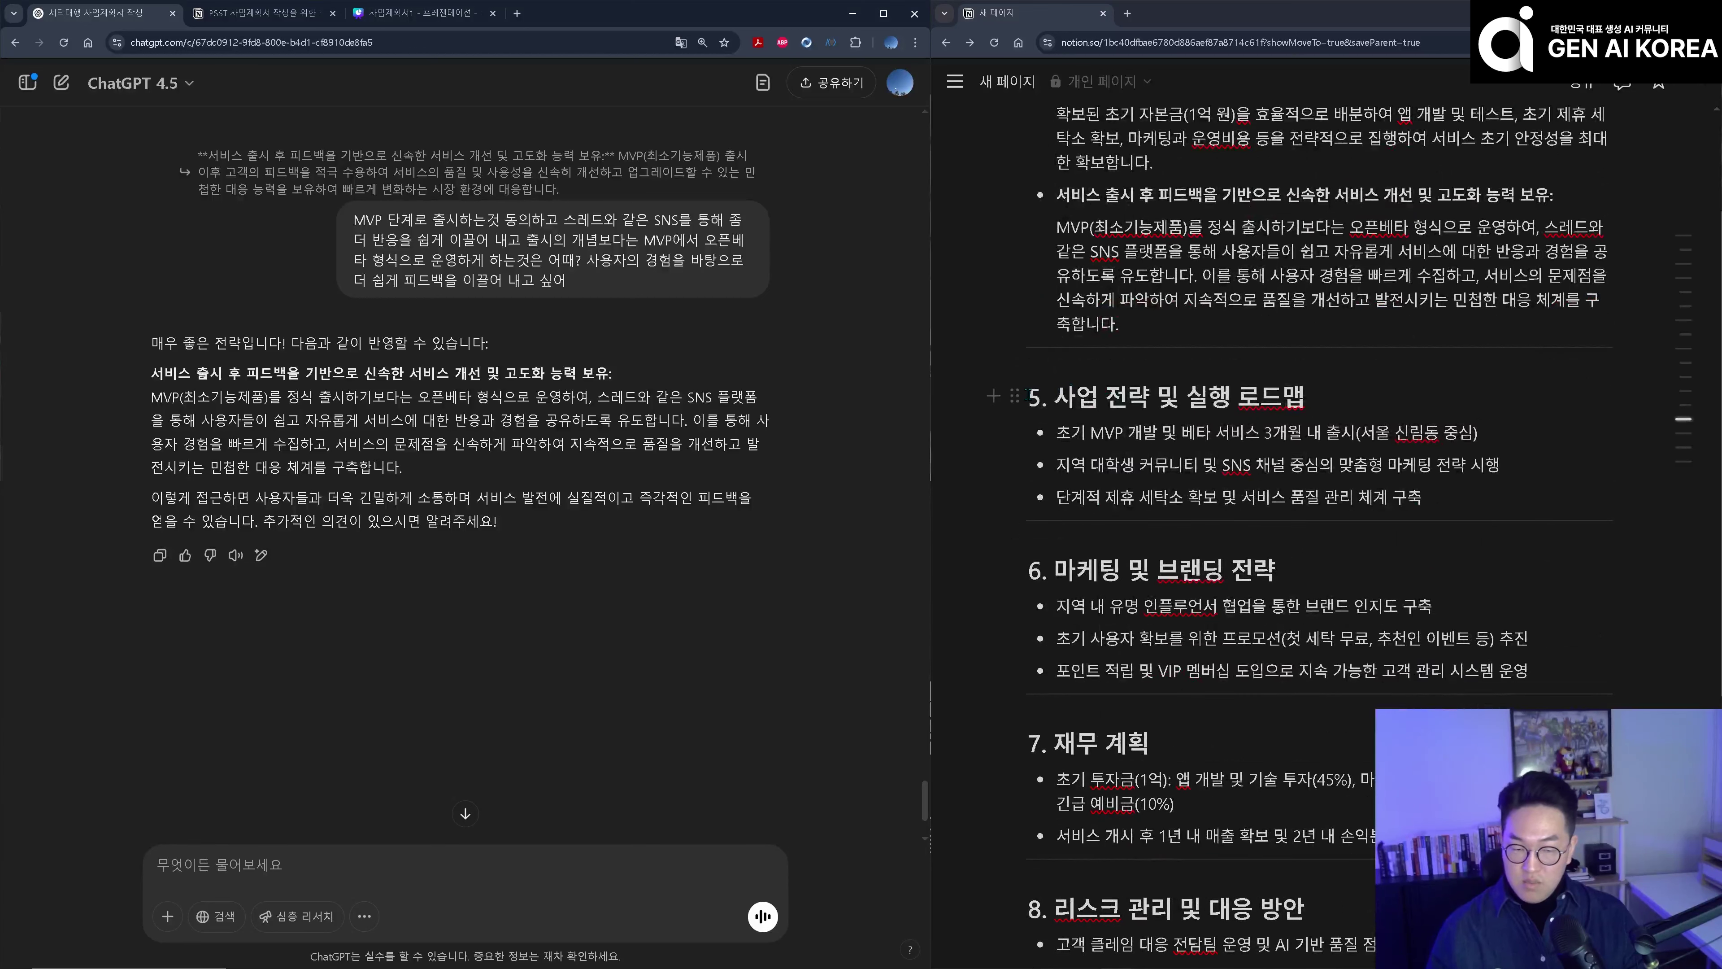
left_click_drag(1028, 396, 1442, 489)
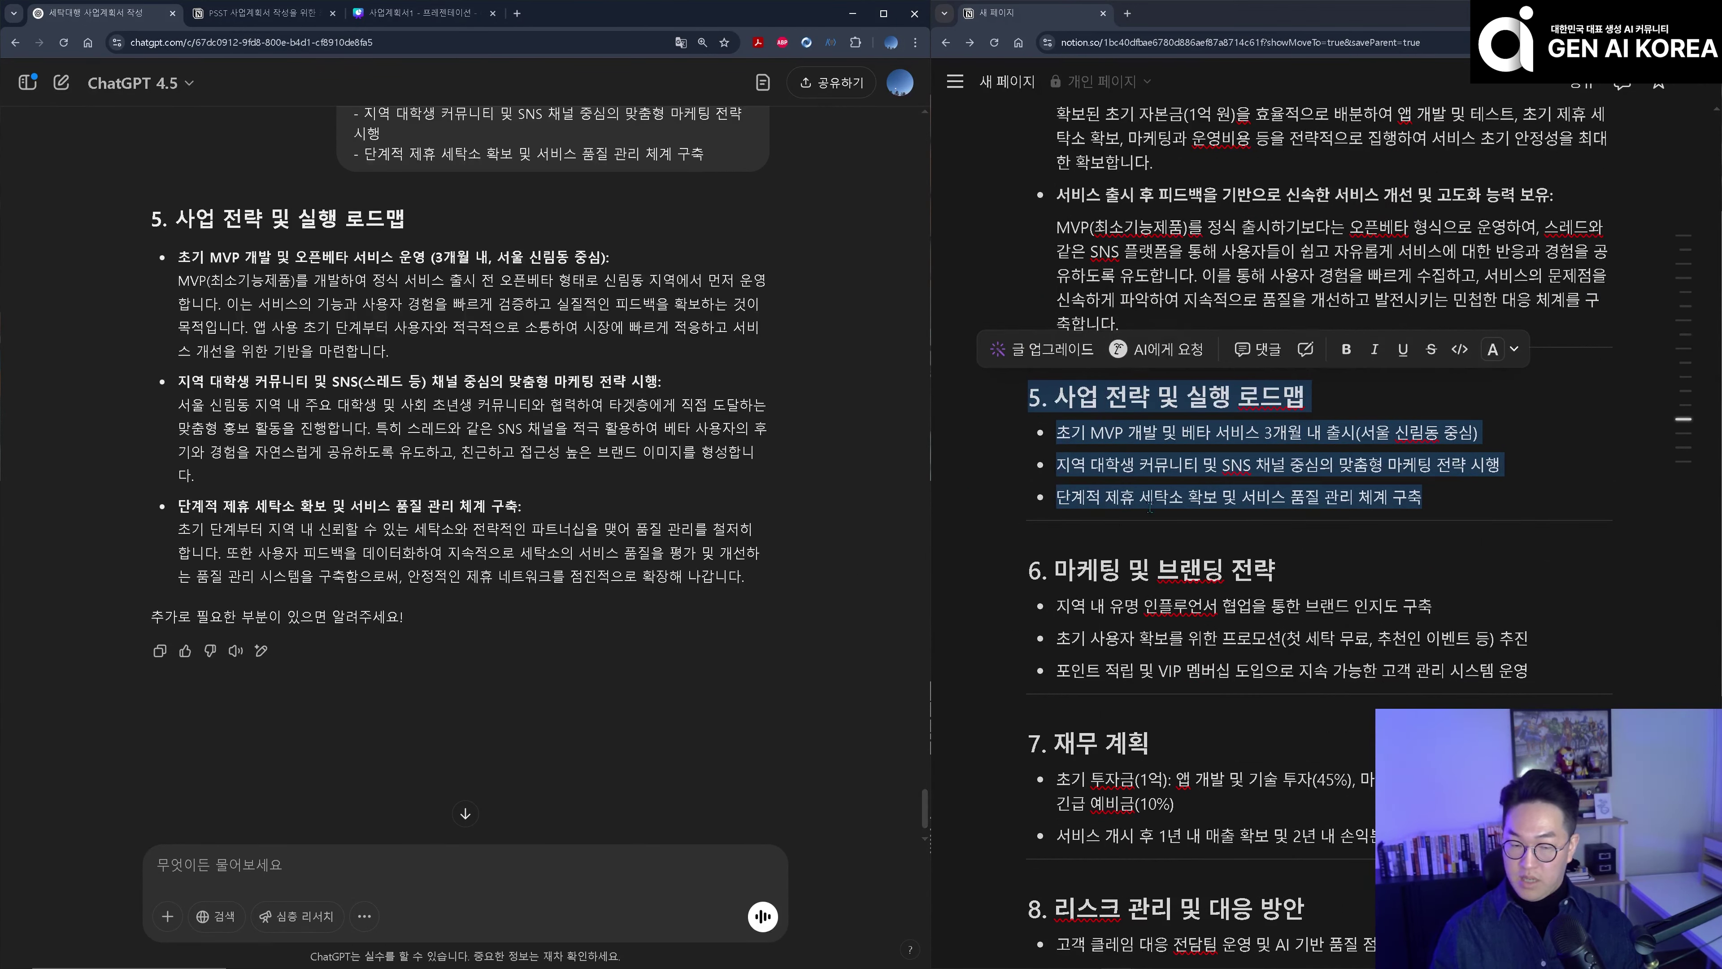
left_click(1077, 503)
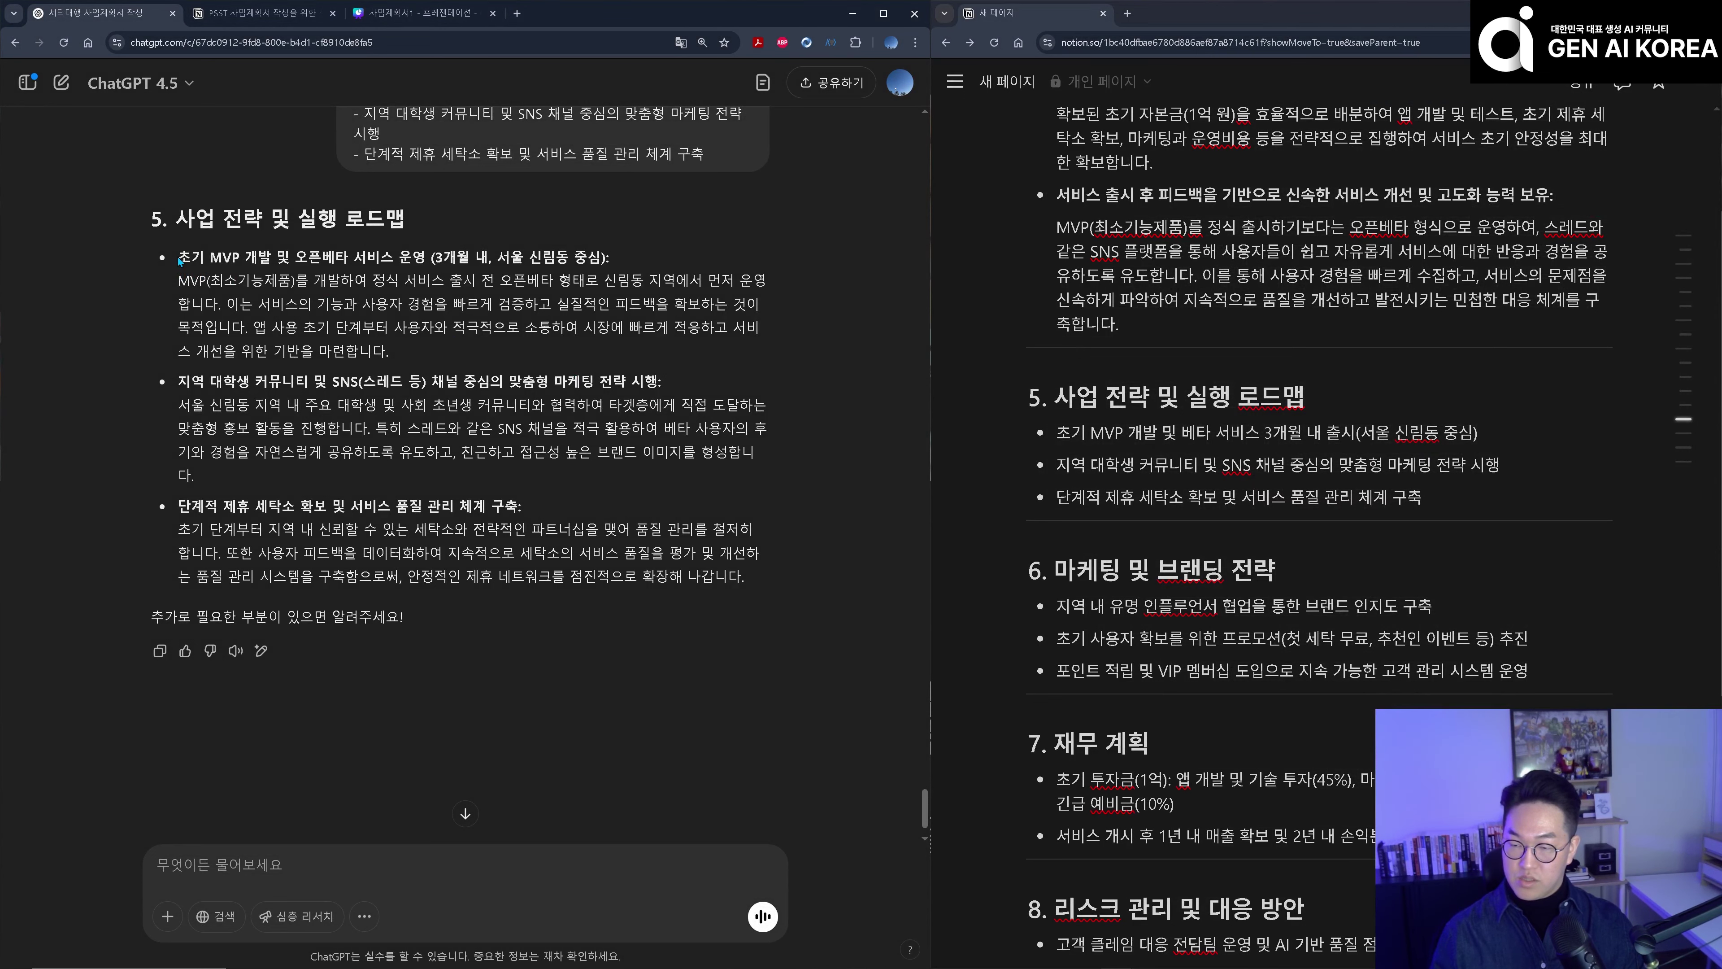
- Replace the bullets under '5. 사업 전략 및 실행 로드맵' on the Notion page with ChatGPT's expanded ones, leaving no empty bullet
left_click_drag(180, 261, 772, 577)
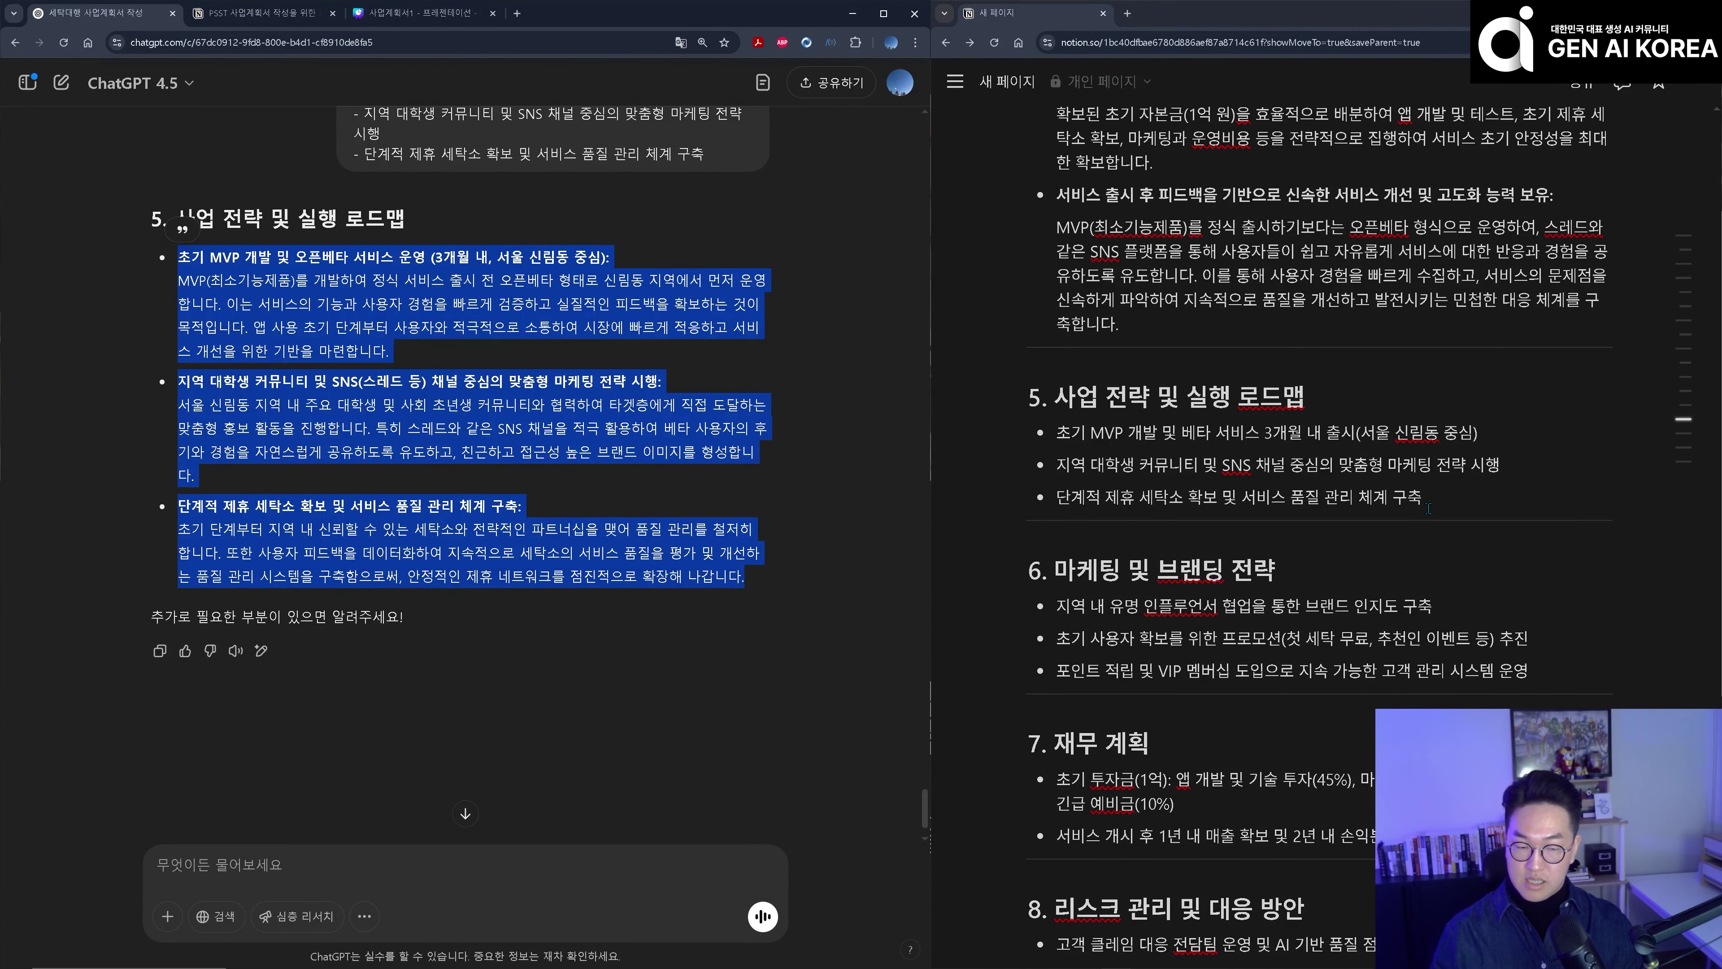
left_click_drag(1429, 509, 1045, 438)
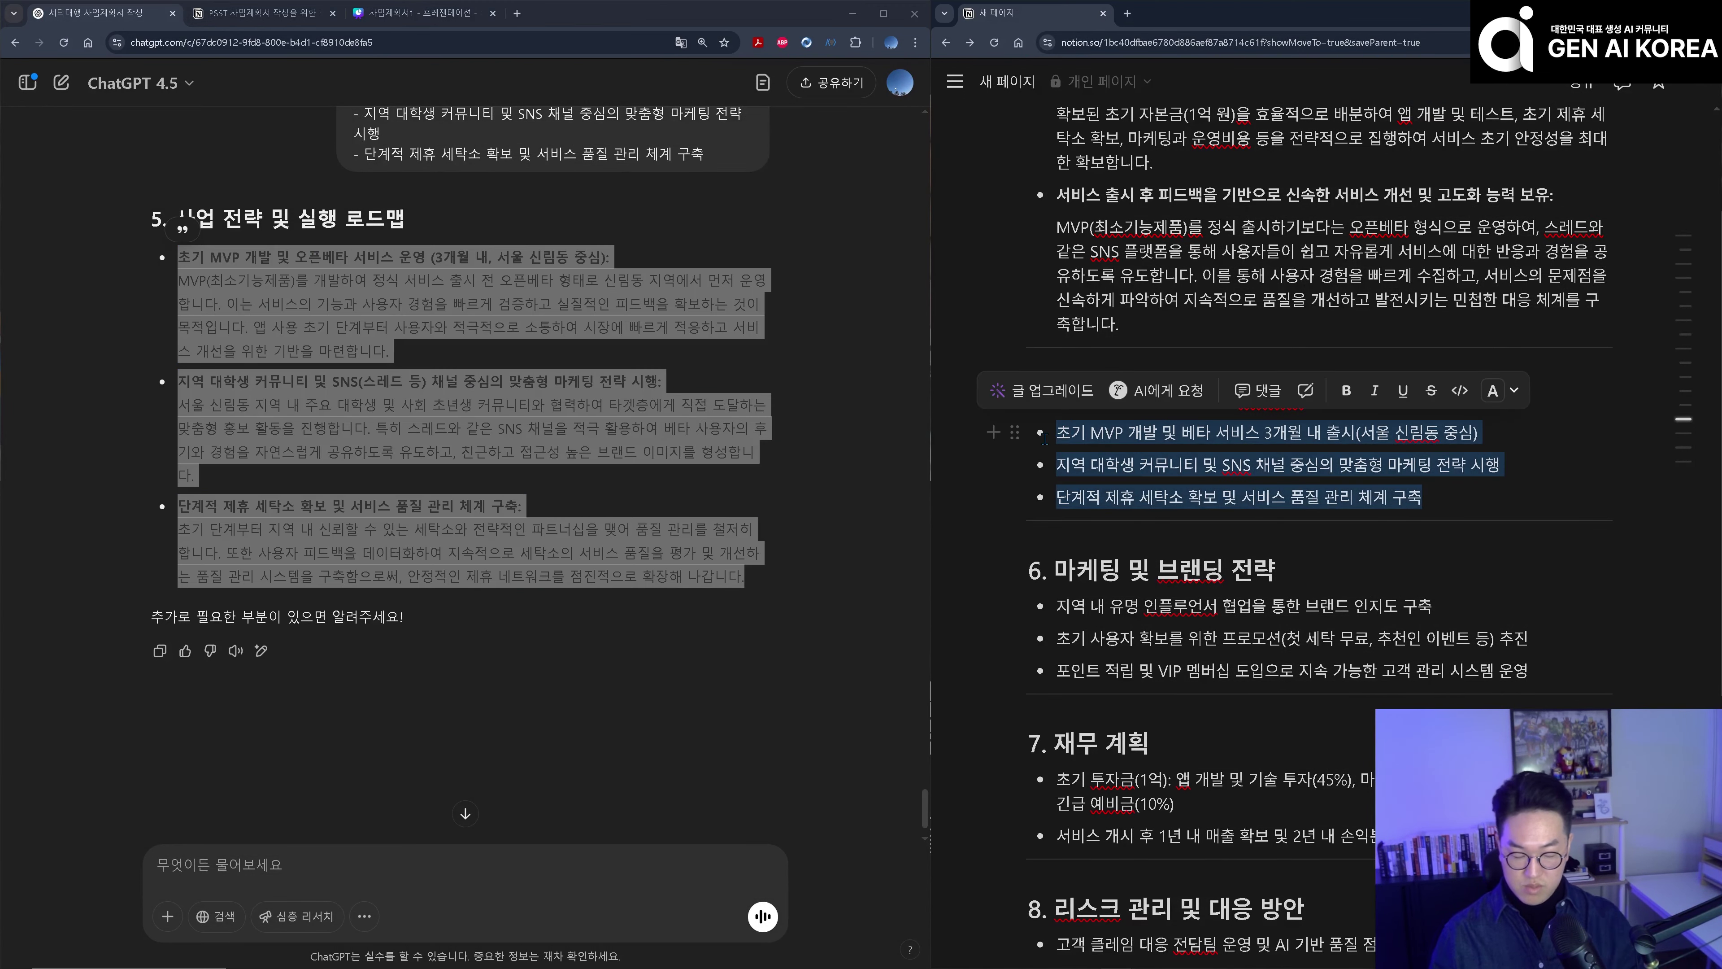
key("ctrl+v")
key("ctrl+z")
key("BackSpace")
key("ctrl+v")
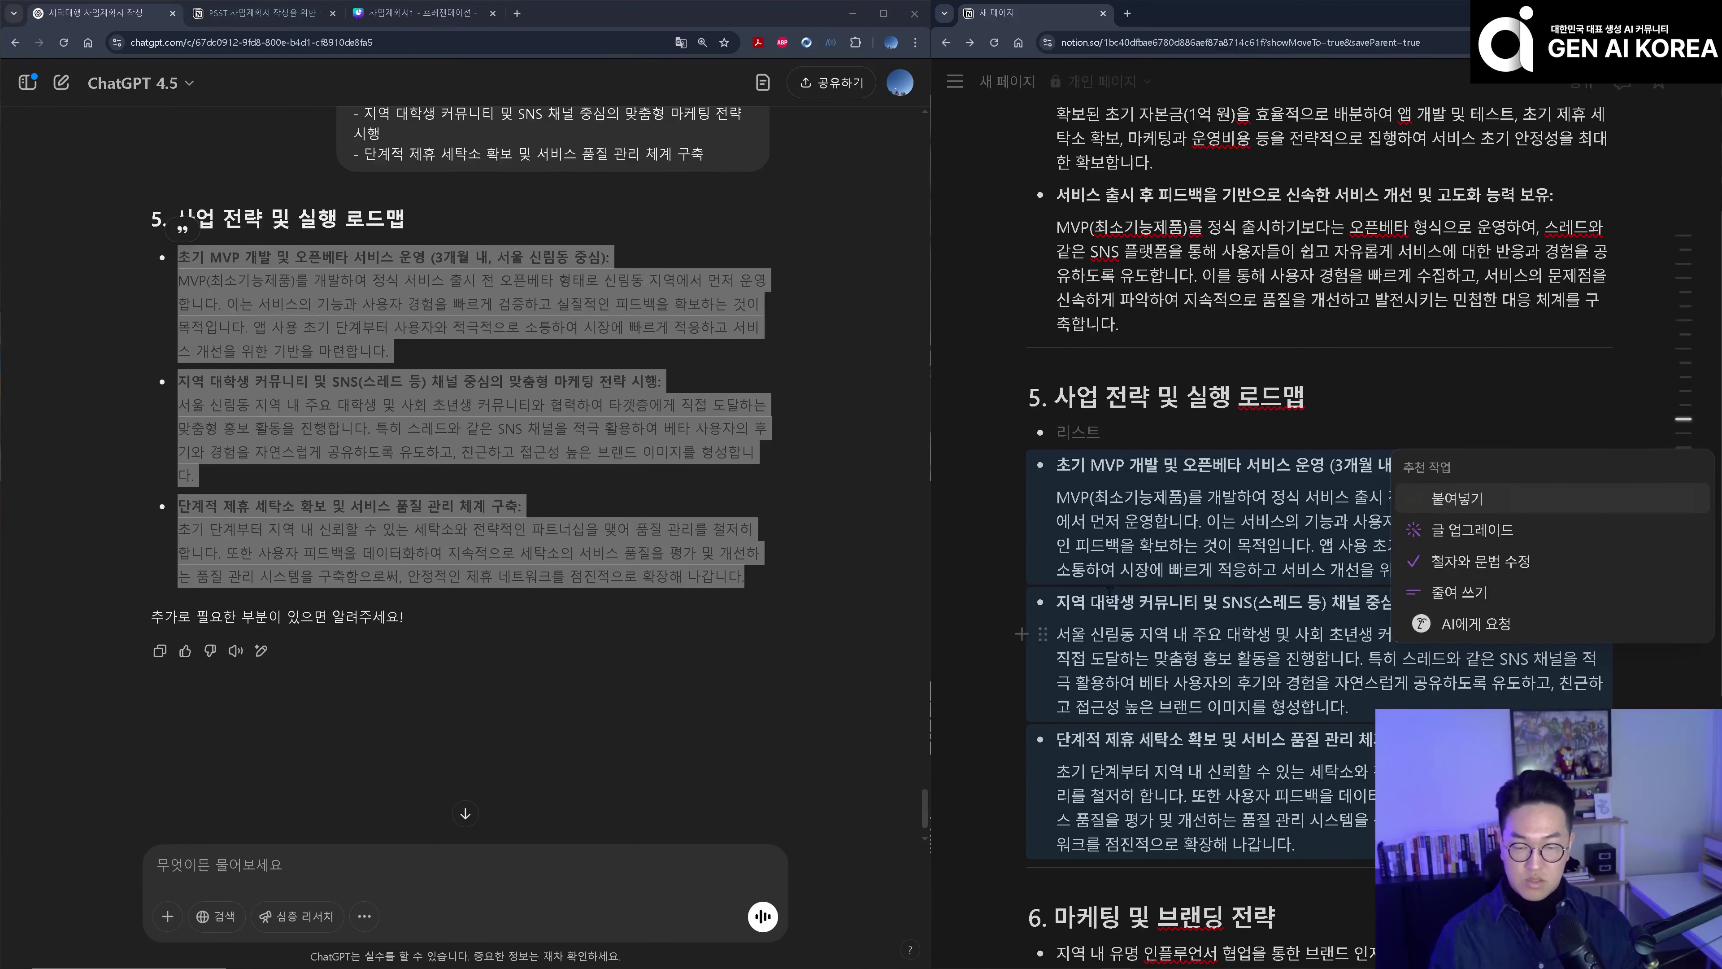
left_click(1129, 441)
key("Delete")
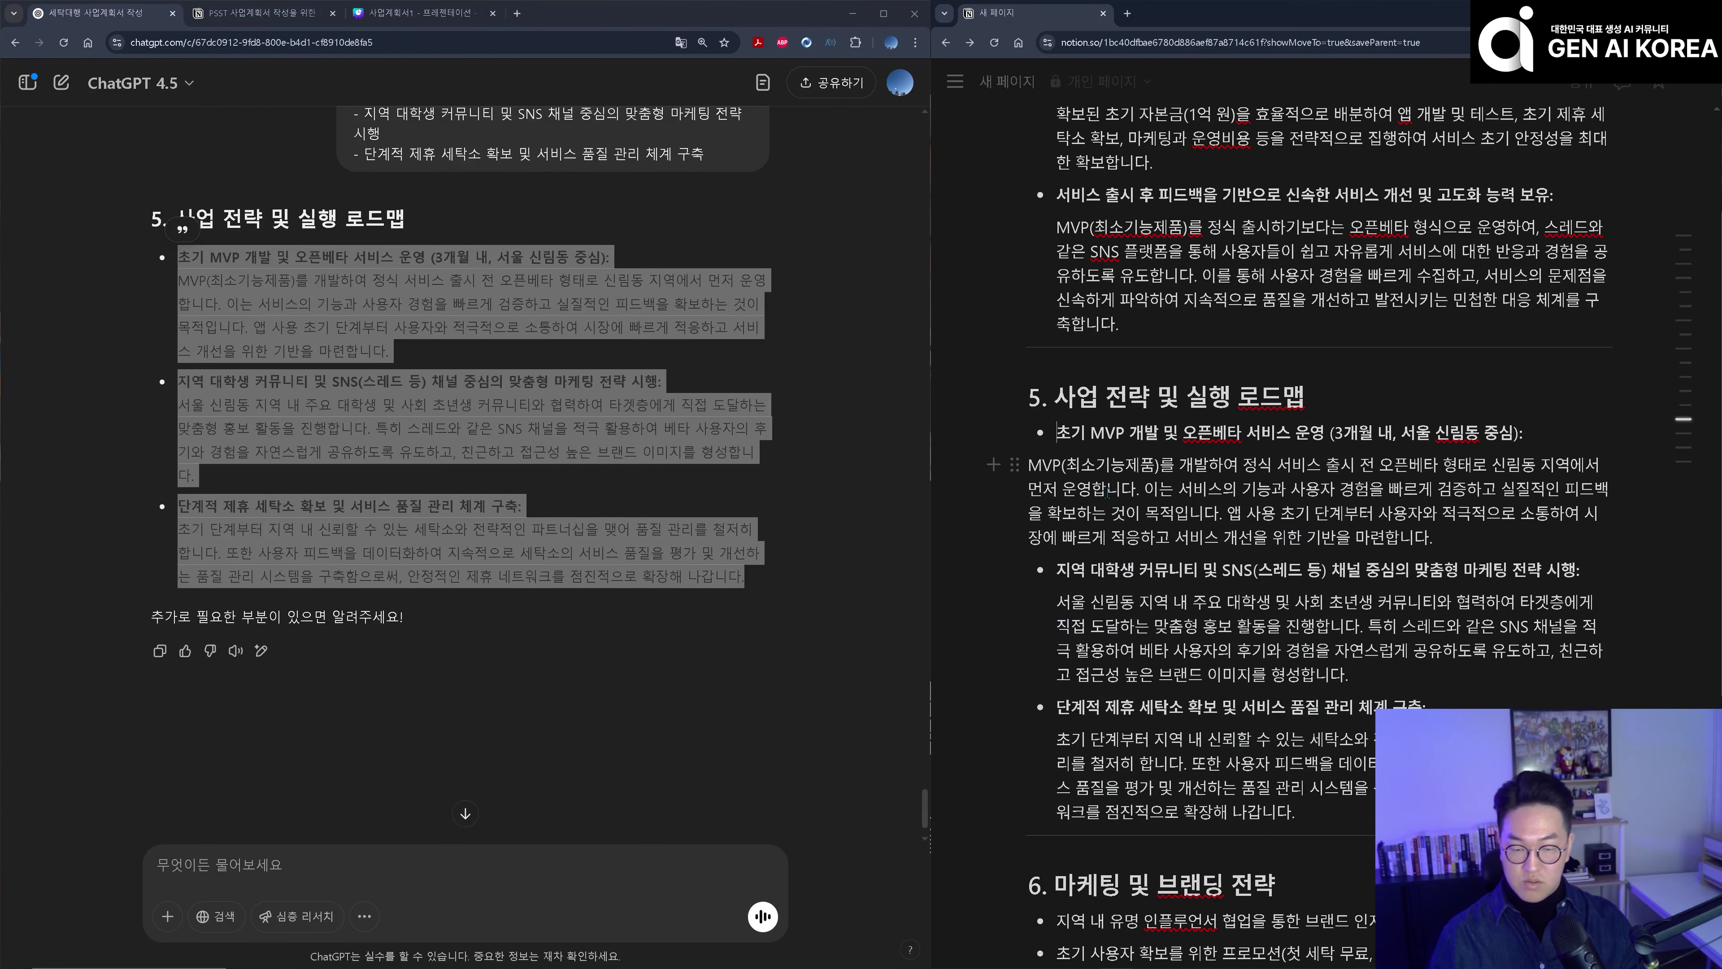
- Have ChatGPT expand '6. 마케팅 및 브랜딩 전략' and replace that section's bullets on the Notion page with the expanded ones
scroll(1029, 475, "down", 7)
left_click_drag(1529, 515, 1024, 423)
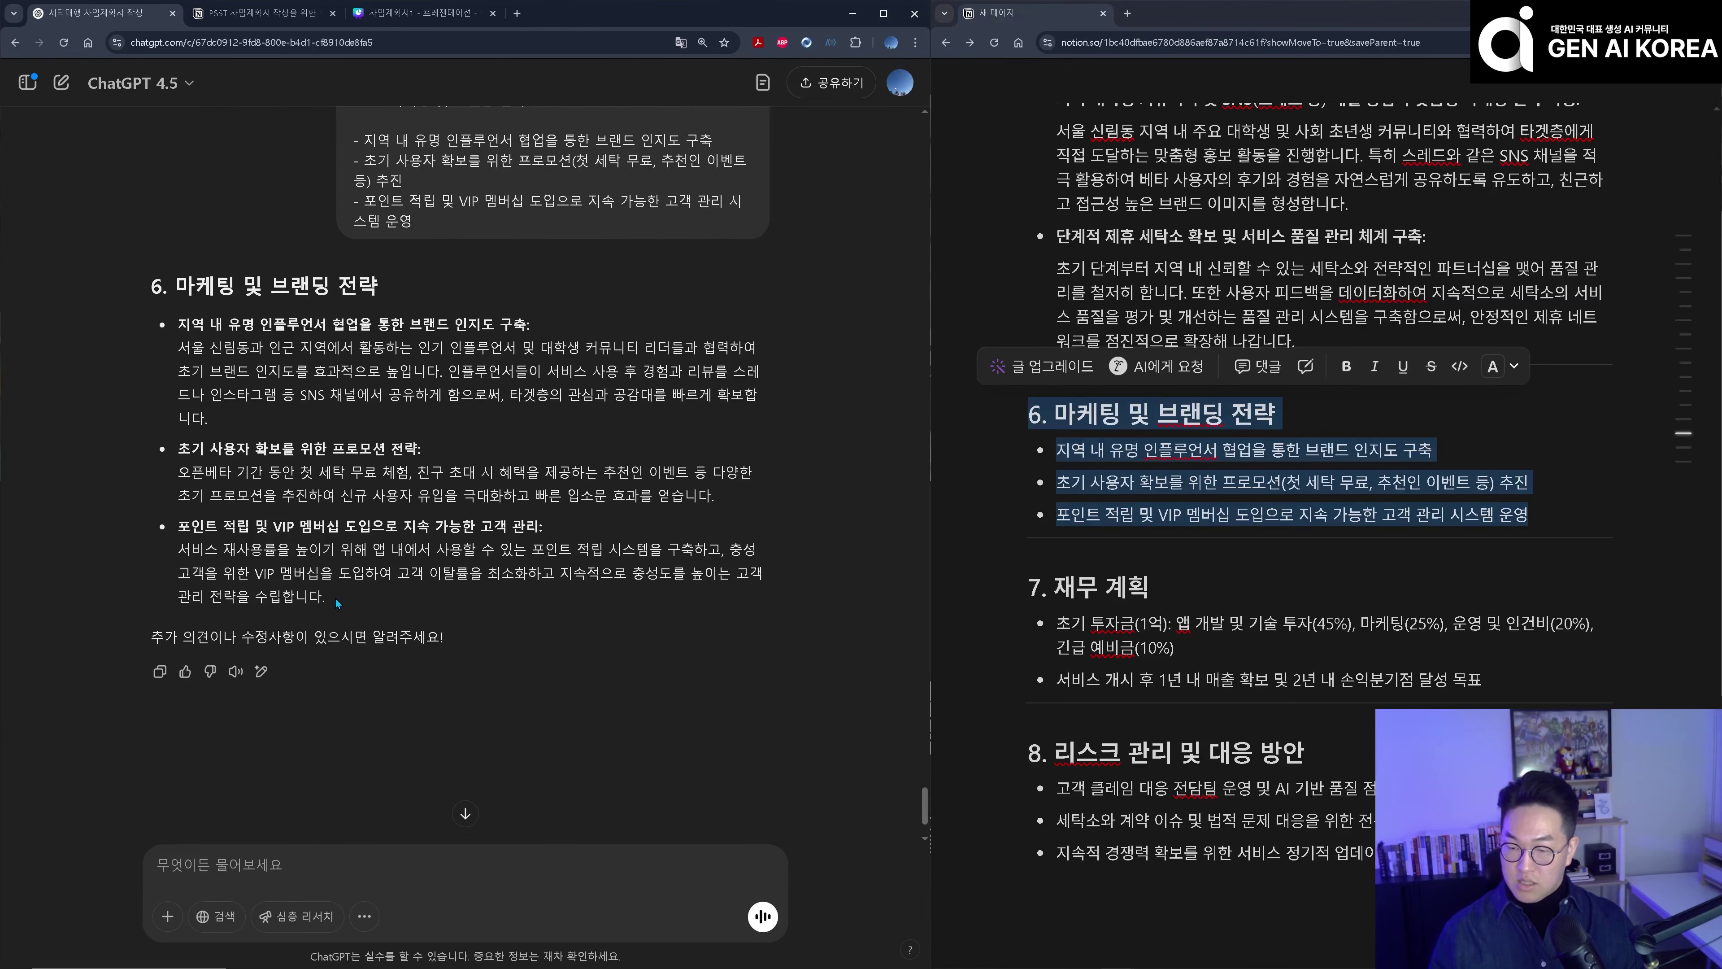
left_click_drag(335, 599, 160, 318)
key("ctrl+c")
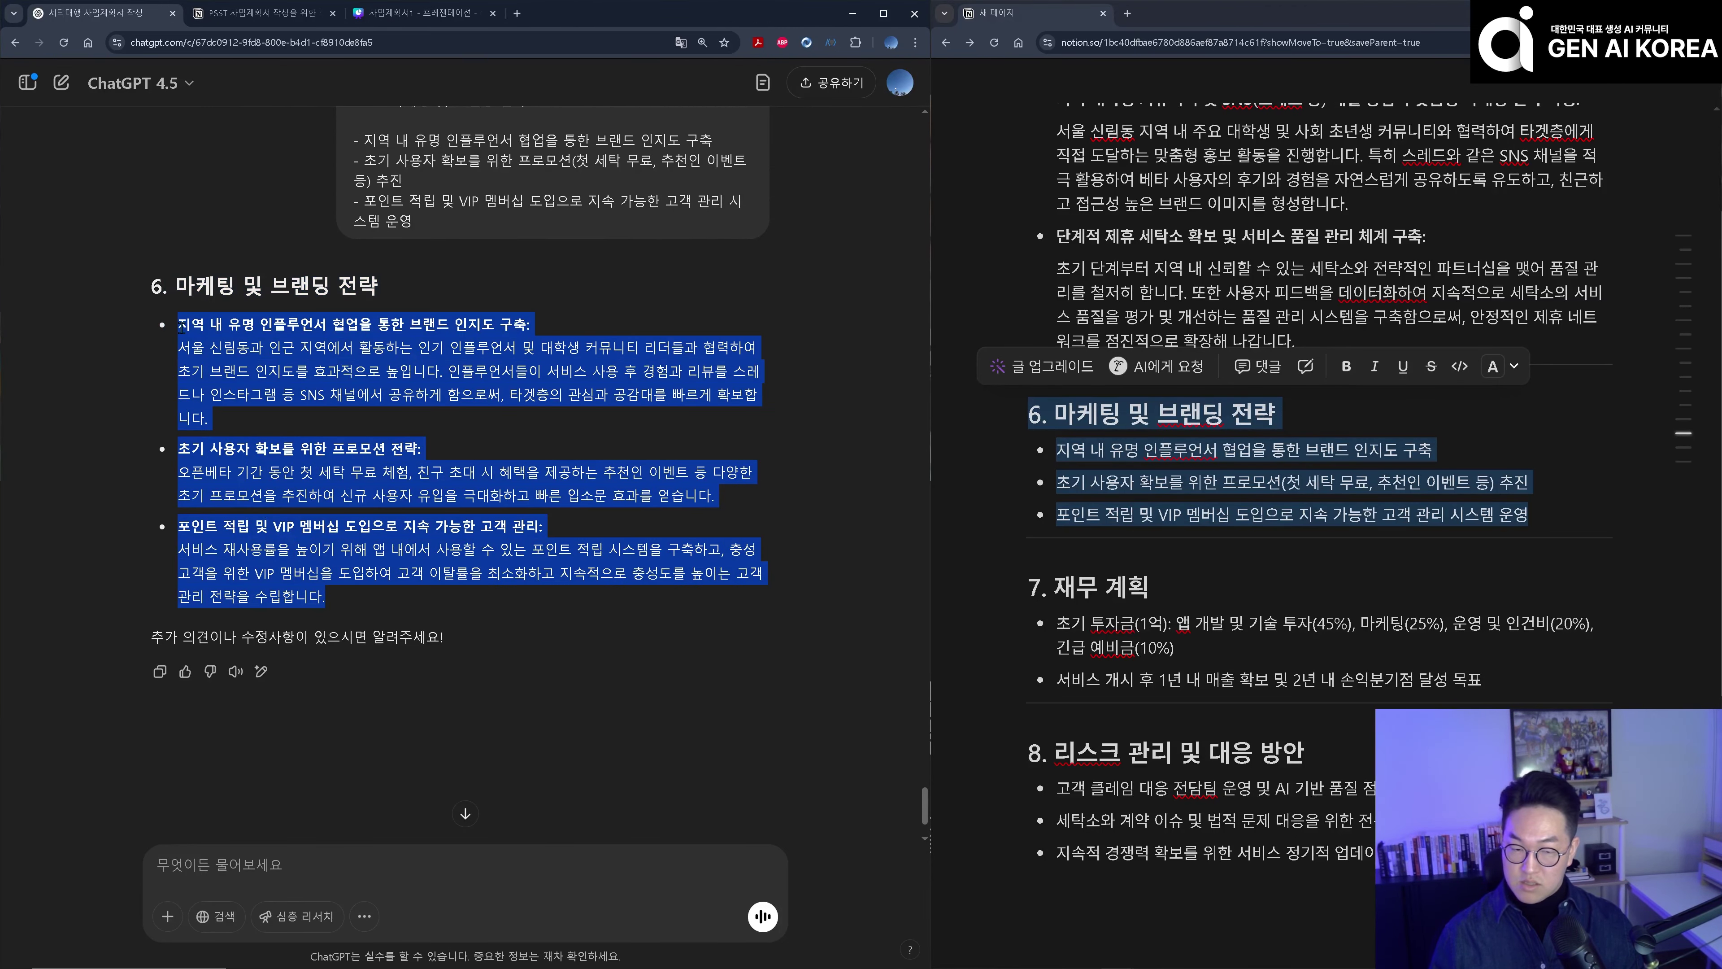
left_click_drag(1536, 517, 1085, 471)
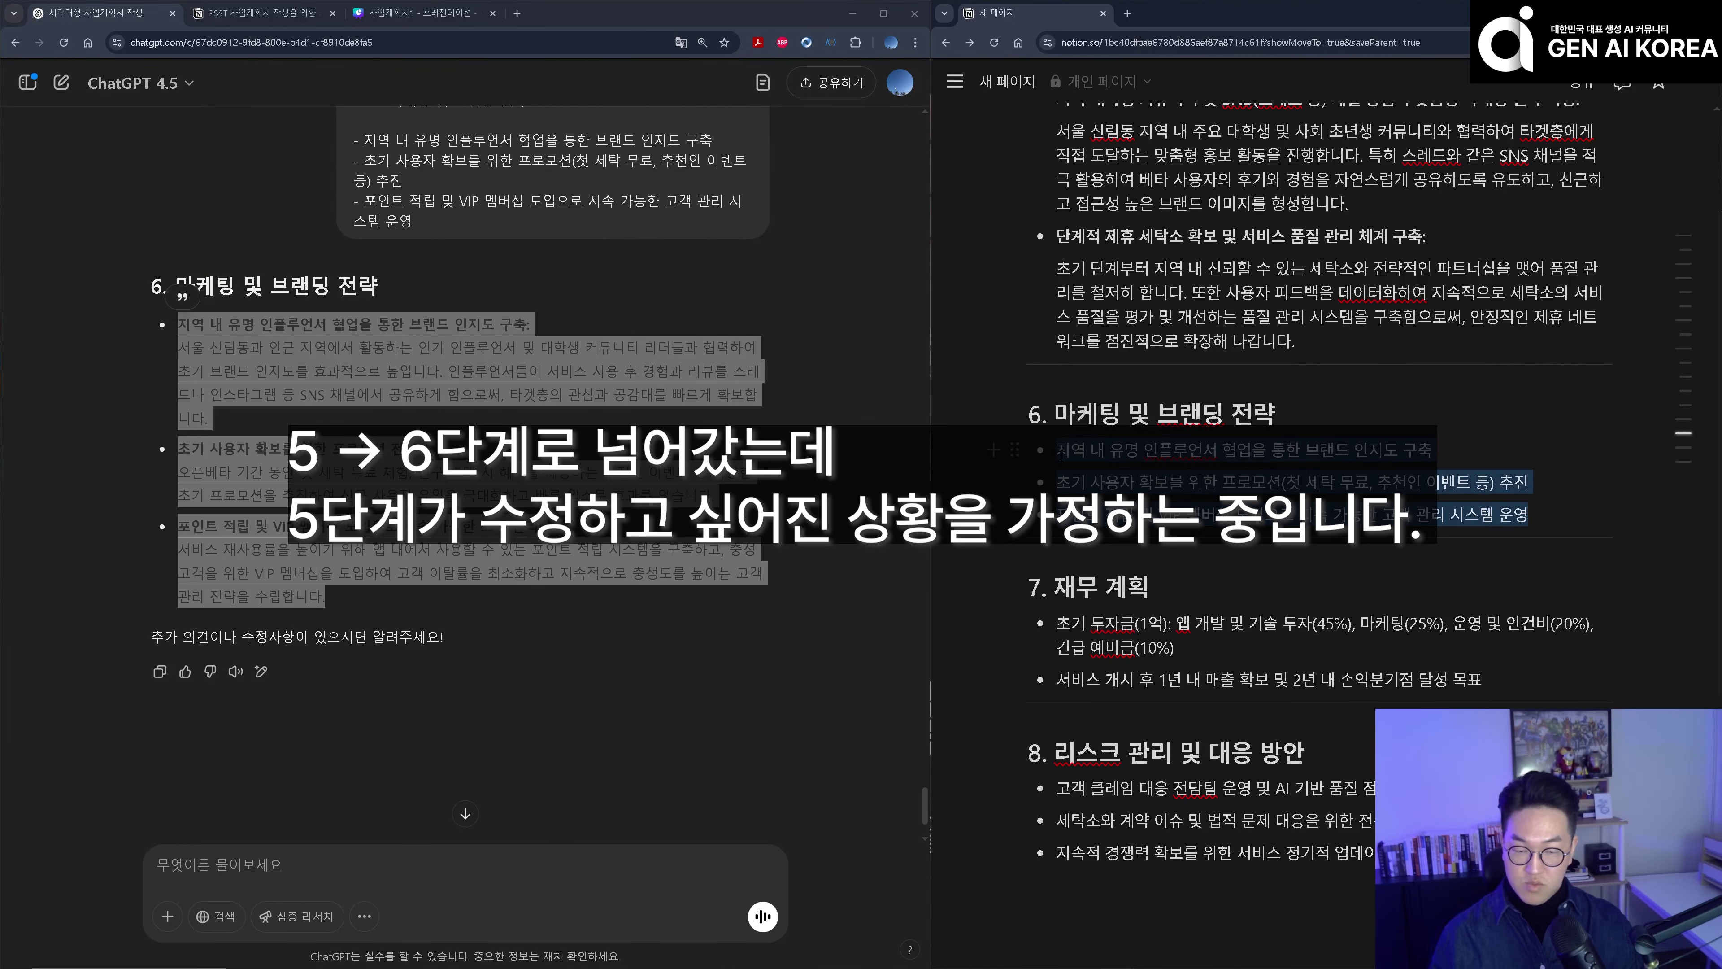
key("BackSpace")
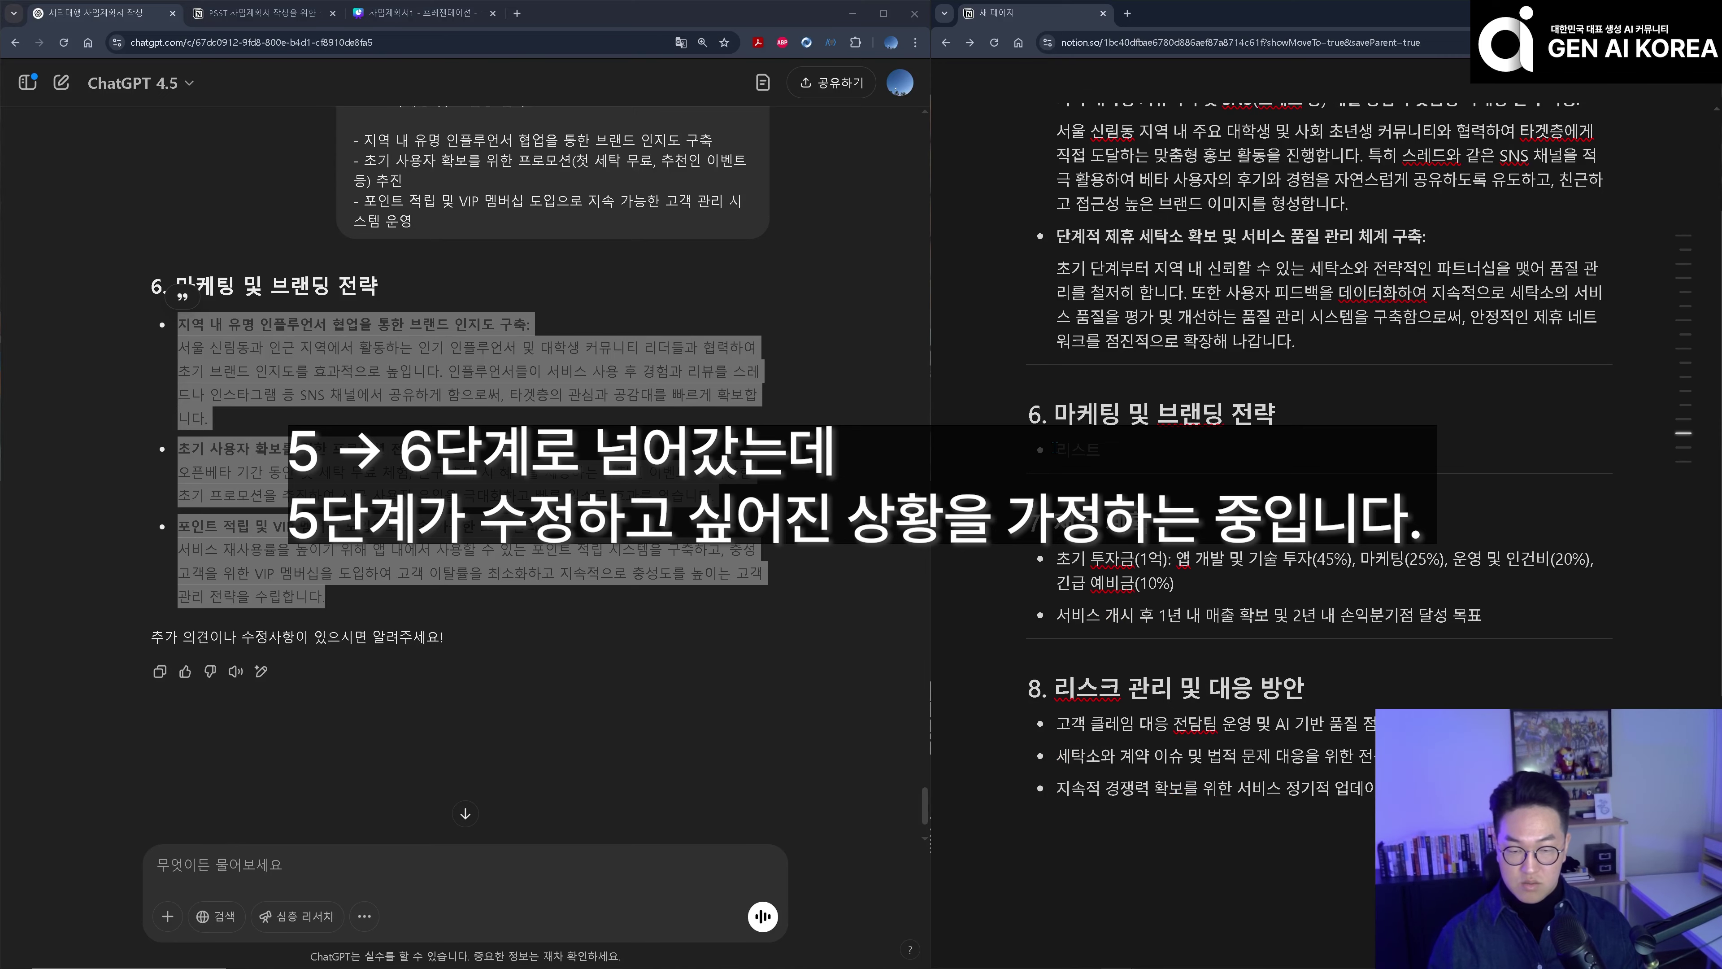
key("ctrl+v")
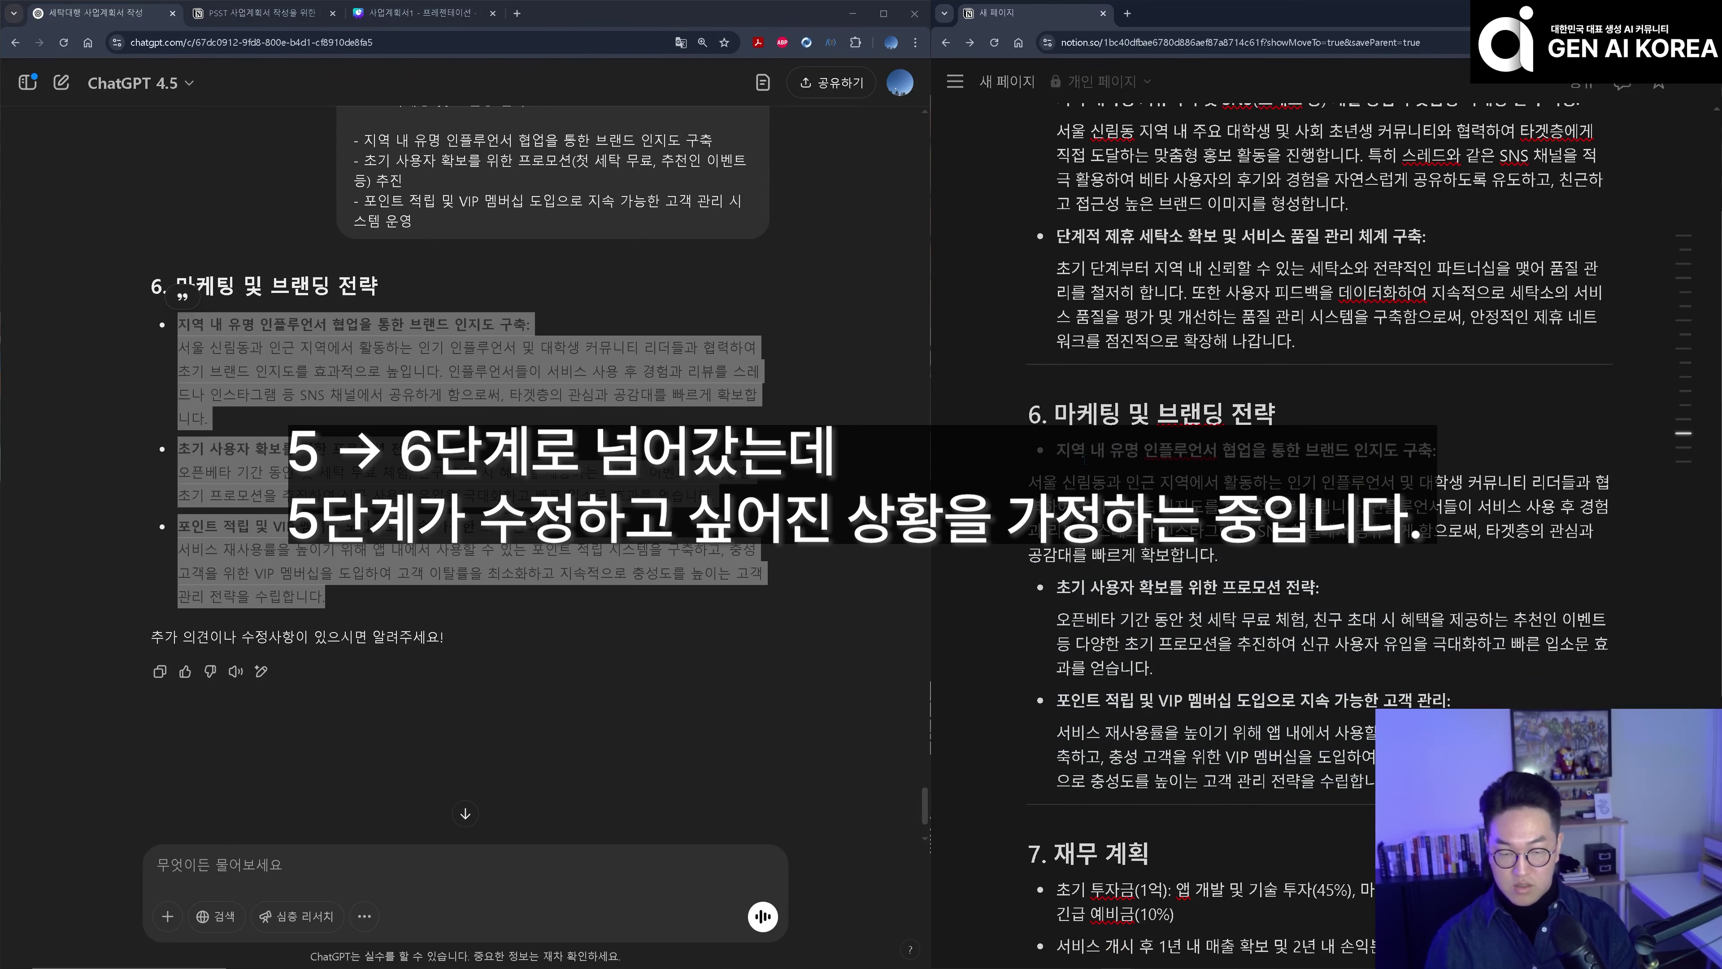
- Ask ChatGPT to return to '5. 사업 전략 및 실행 로드맵' and tabulate a two-year plan from 2025년 4월 1일, covering development, launch and feedback
scroll(1323, 475, "up", 4)
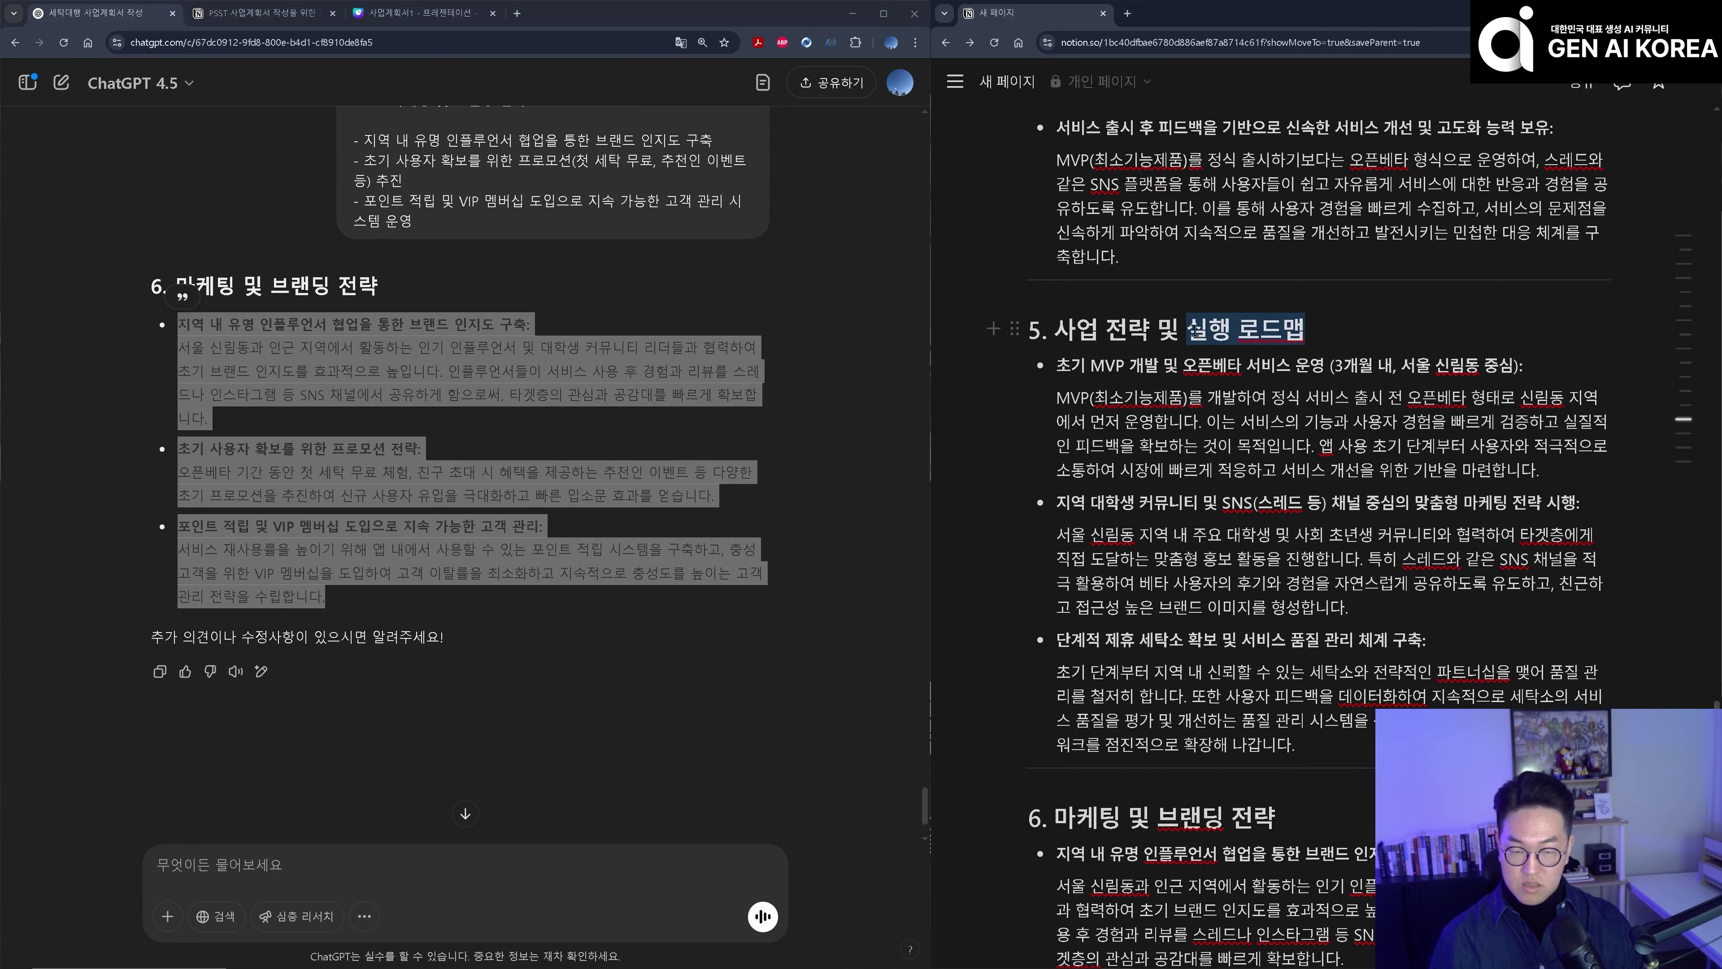
left_click_drag(1318, 328, 1187, 329)
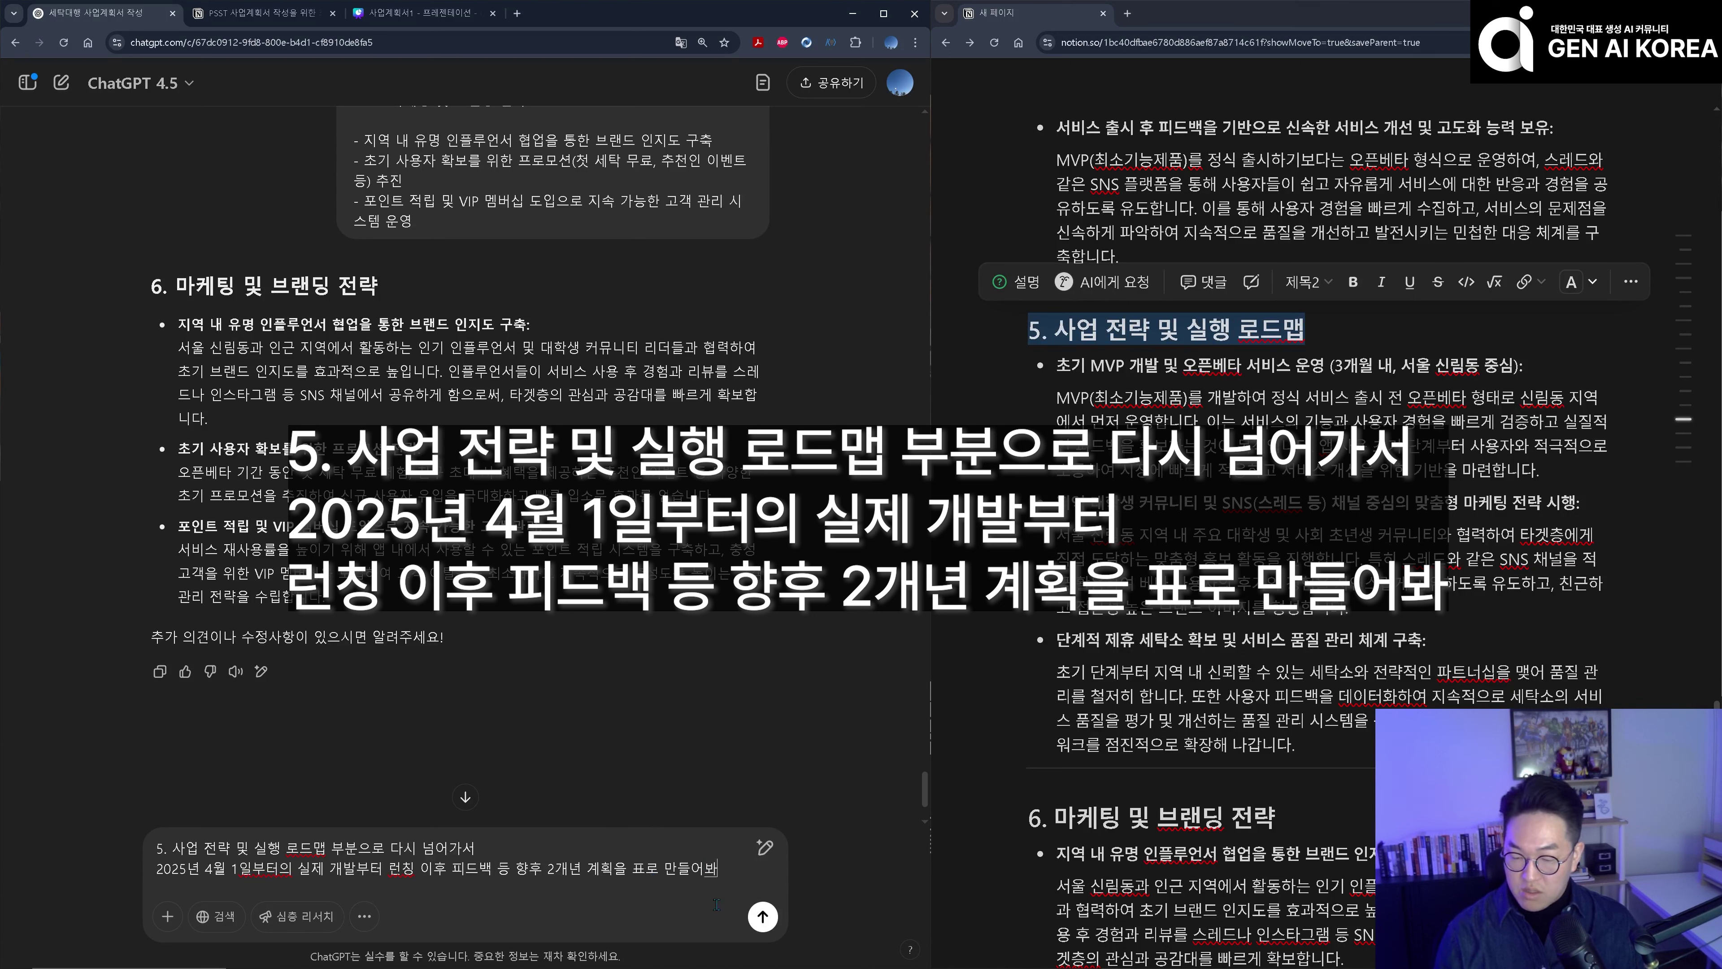
left_click(770, 919)
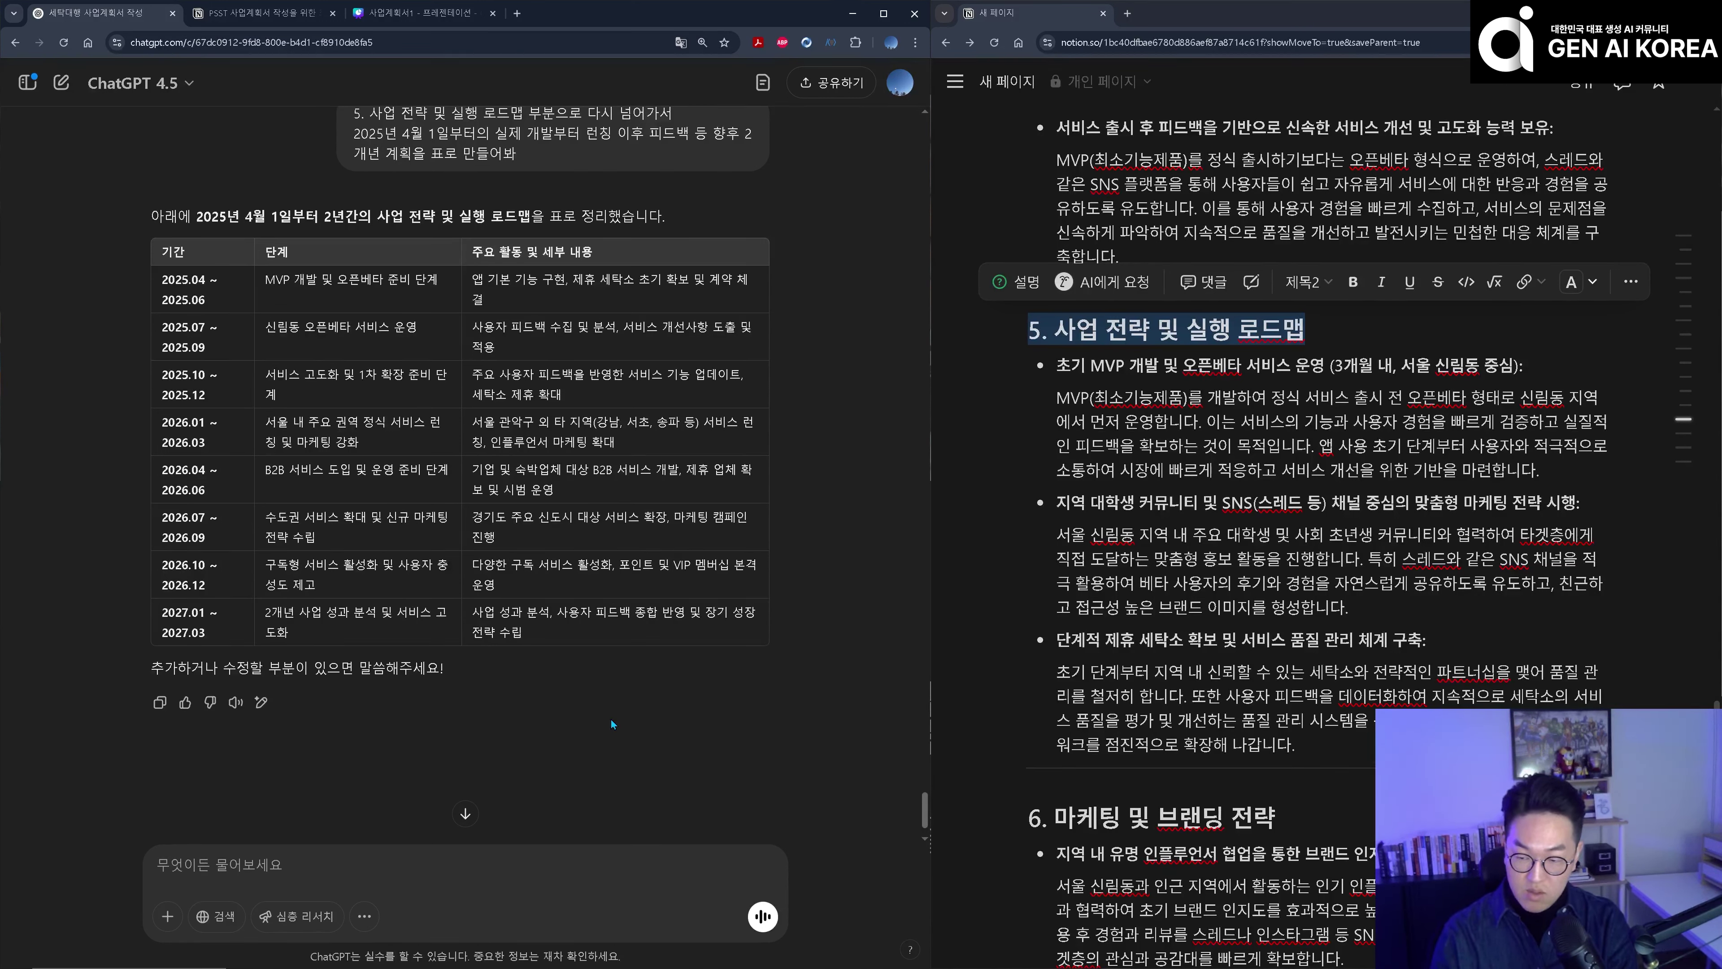
- Ask ChatGPT for a more detailed roadmap that moves from a mobile PWA open beta to the Android and iPhone app stores if response is good
type("더 자세하게 작성하는데")
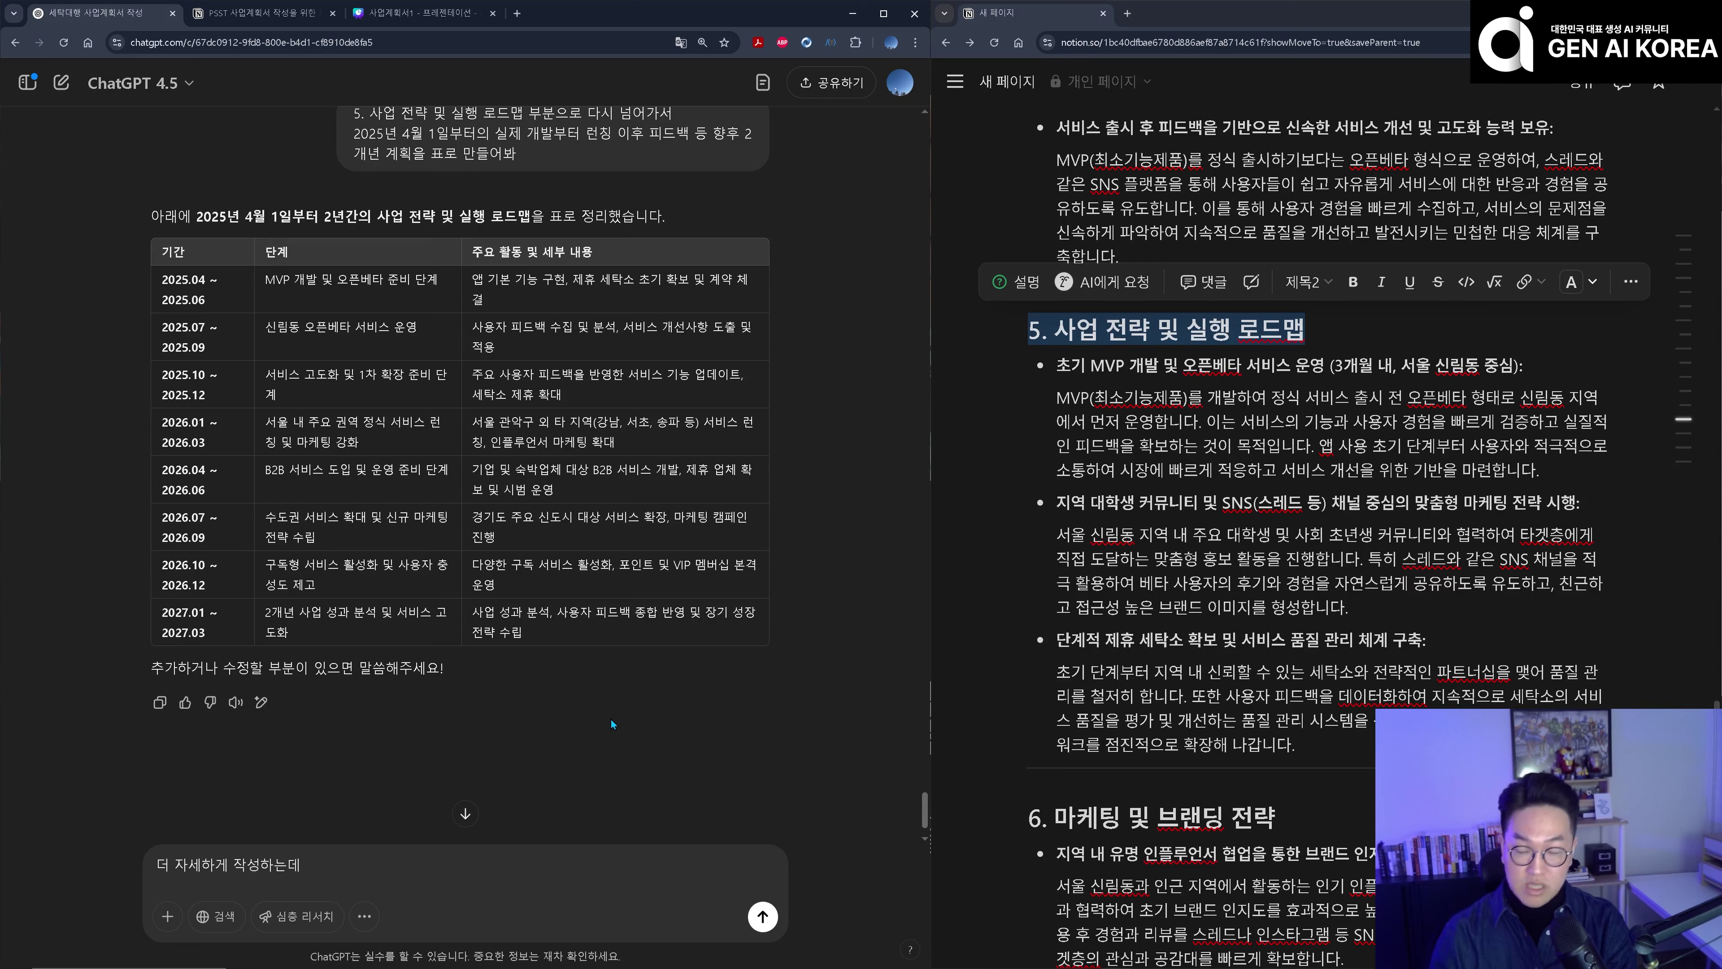
type("모바일 PWA 로 오픈베타 이후 반응이 좋으면 안드로이드 및 아이폰 앱스토어 진출단계로 넘어가는건 어때?  이런 세부사항을 같이 작성해보면 더 체계적인 단계를 확인 가능할 것 같아")
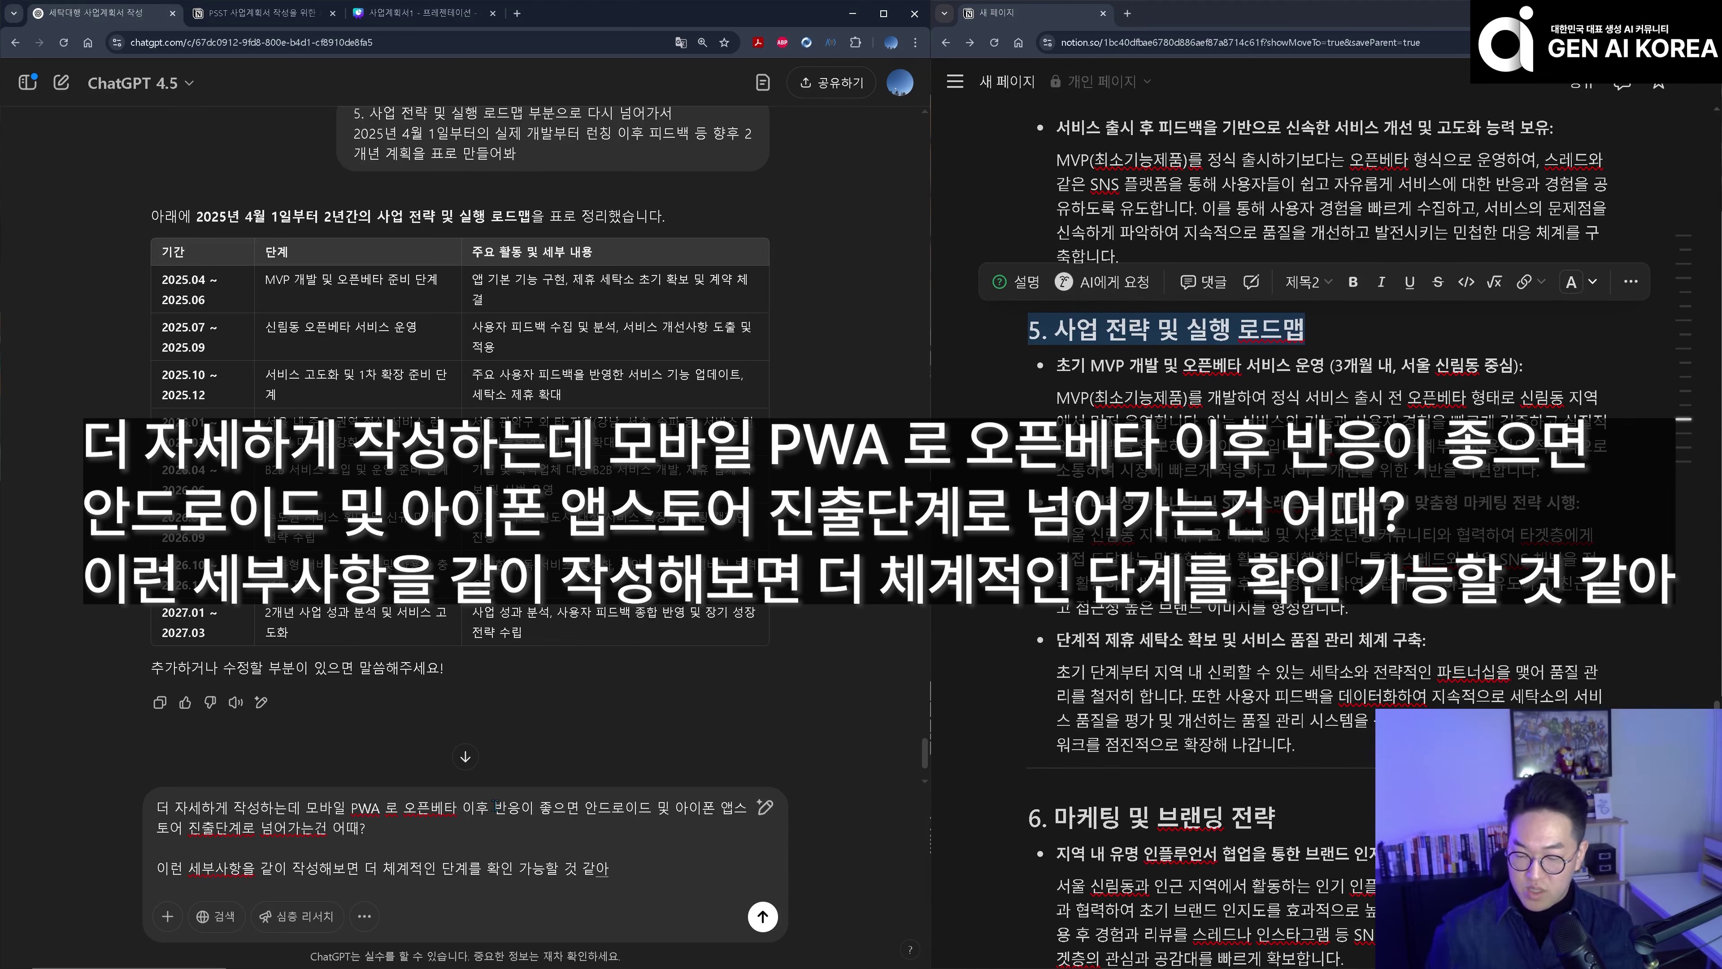
left_click_drag(495, 807, 505, 820)
left_click(513, 844)
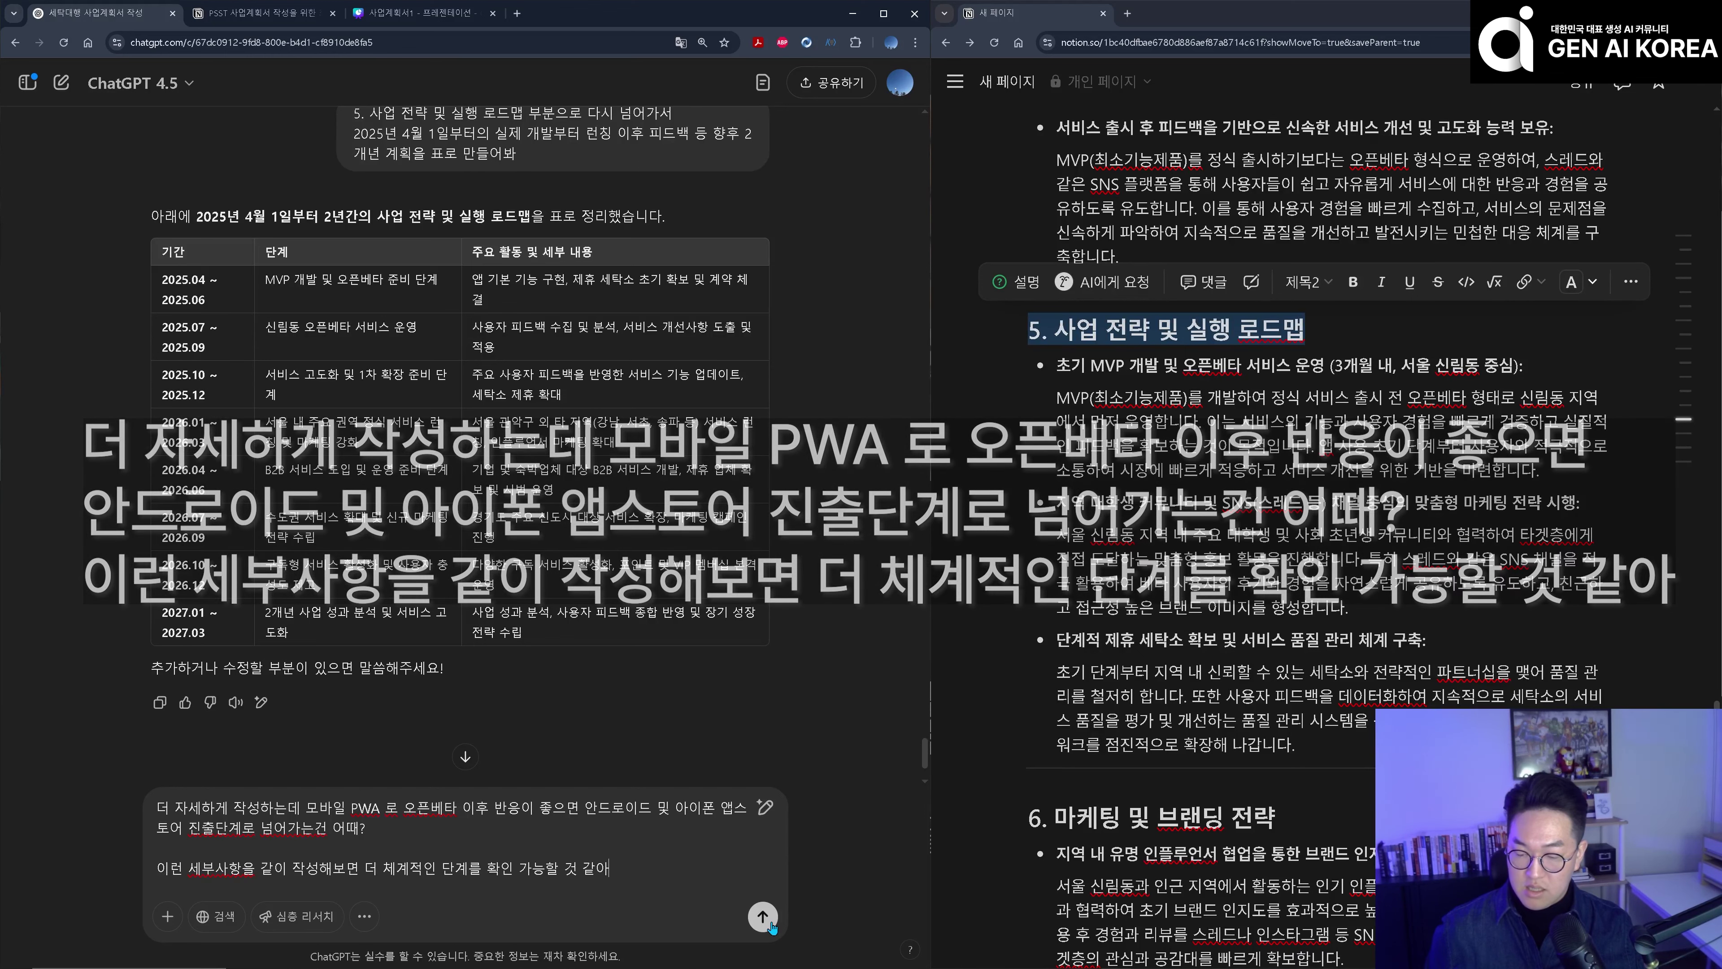
left_click(770, 924)
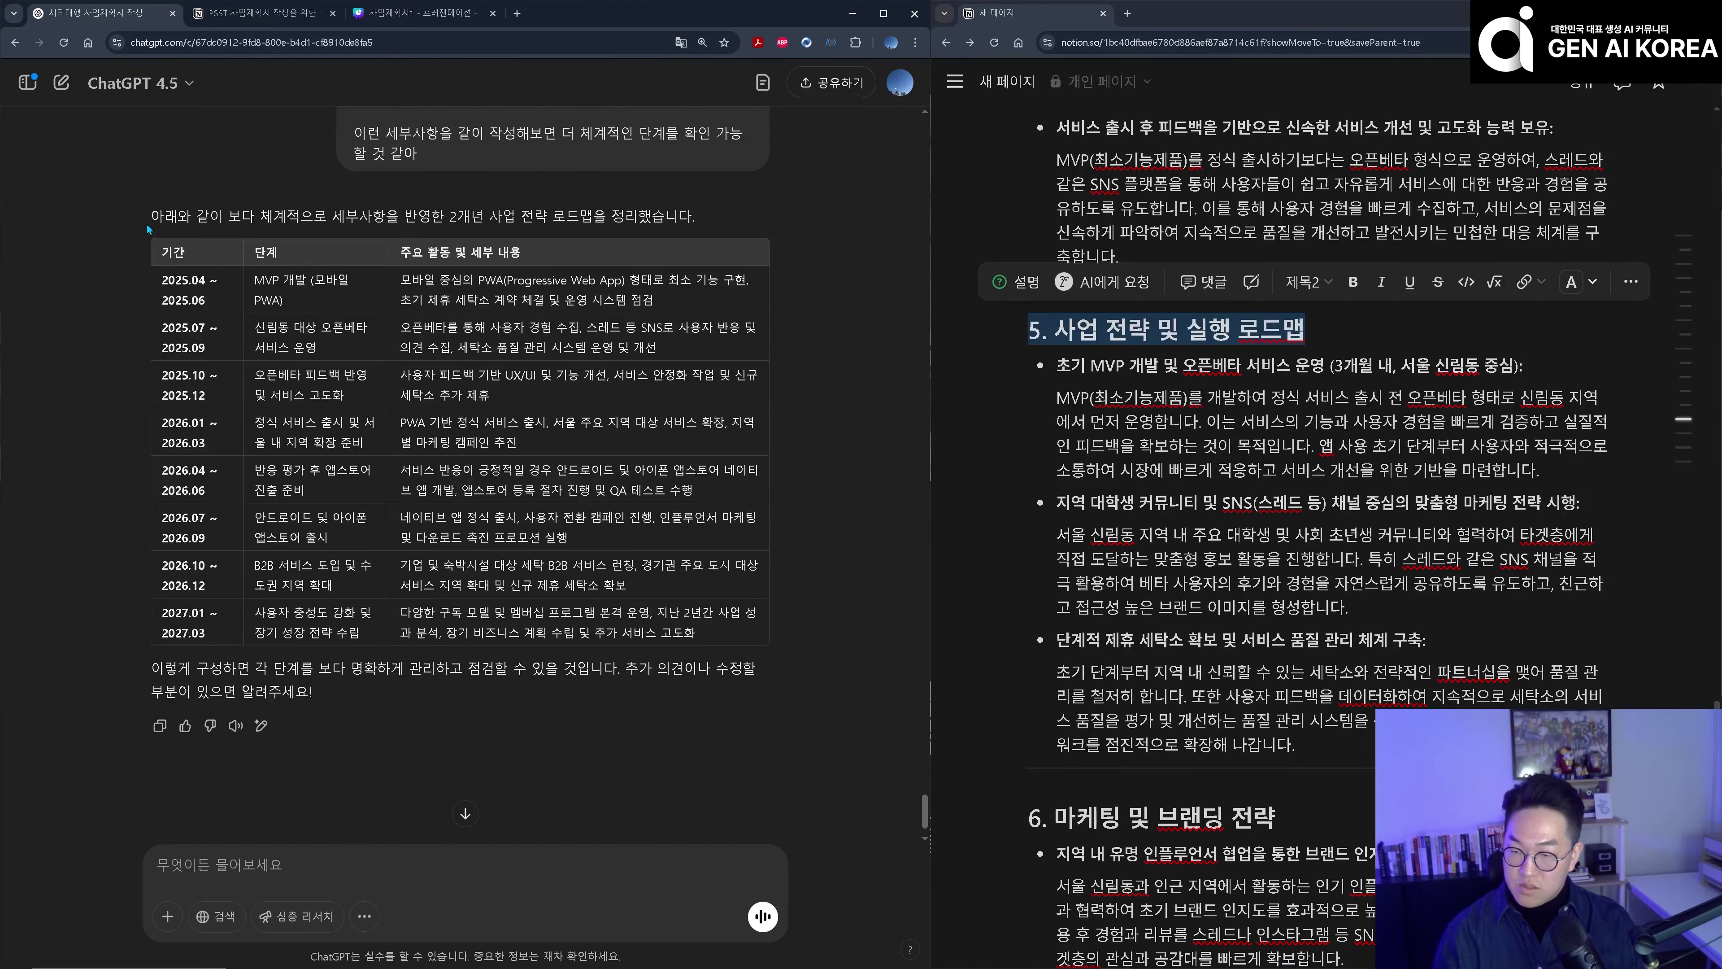
- Copy ChatGPT's revised two-year roadmap table to the end of '5. 사업 전략 및 실행 로드맵' on the Notion page
left_click_drag(151, 216, 782, 627)
key("ctrl+c")
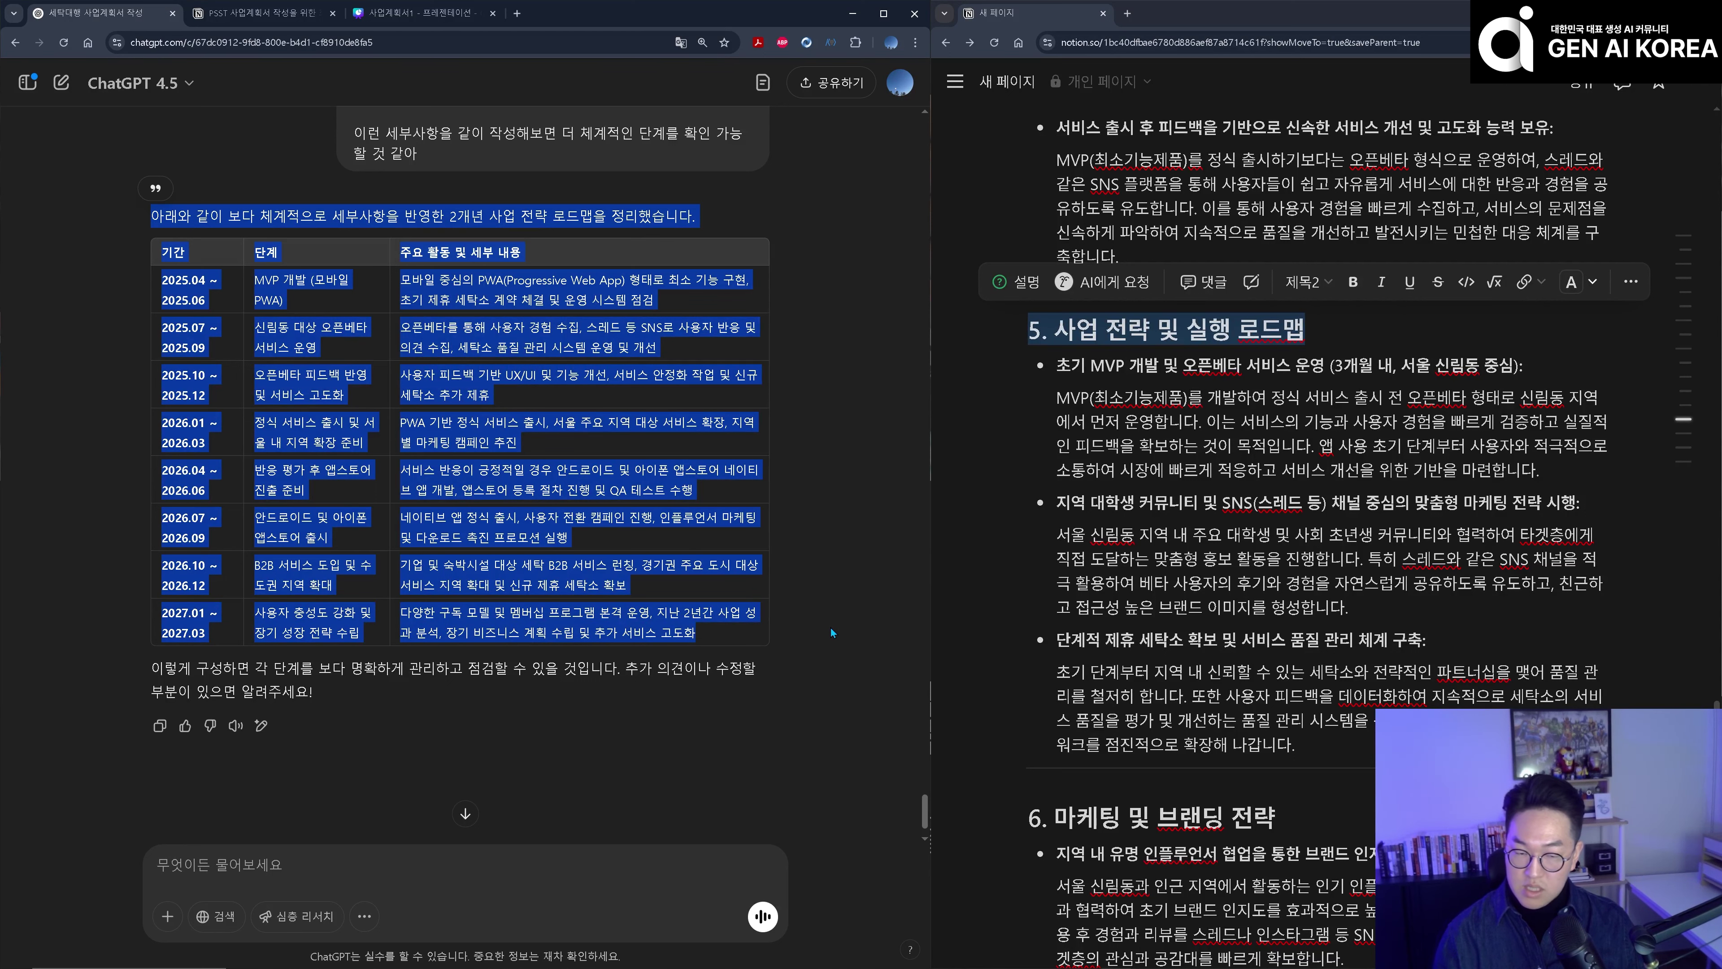
left_click(1298, 745)
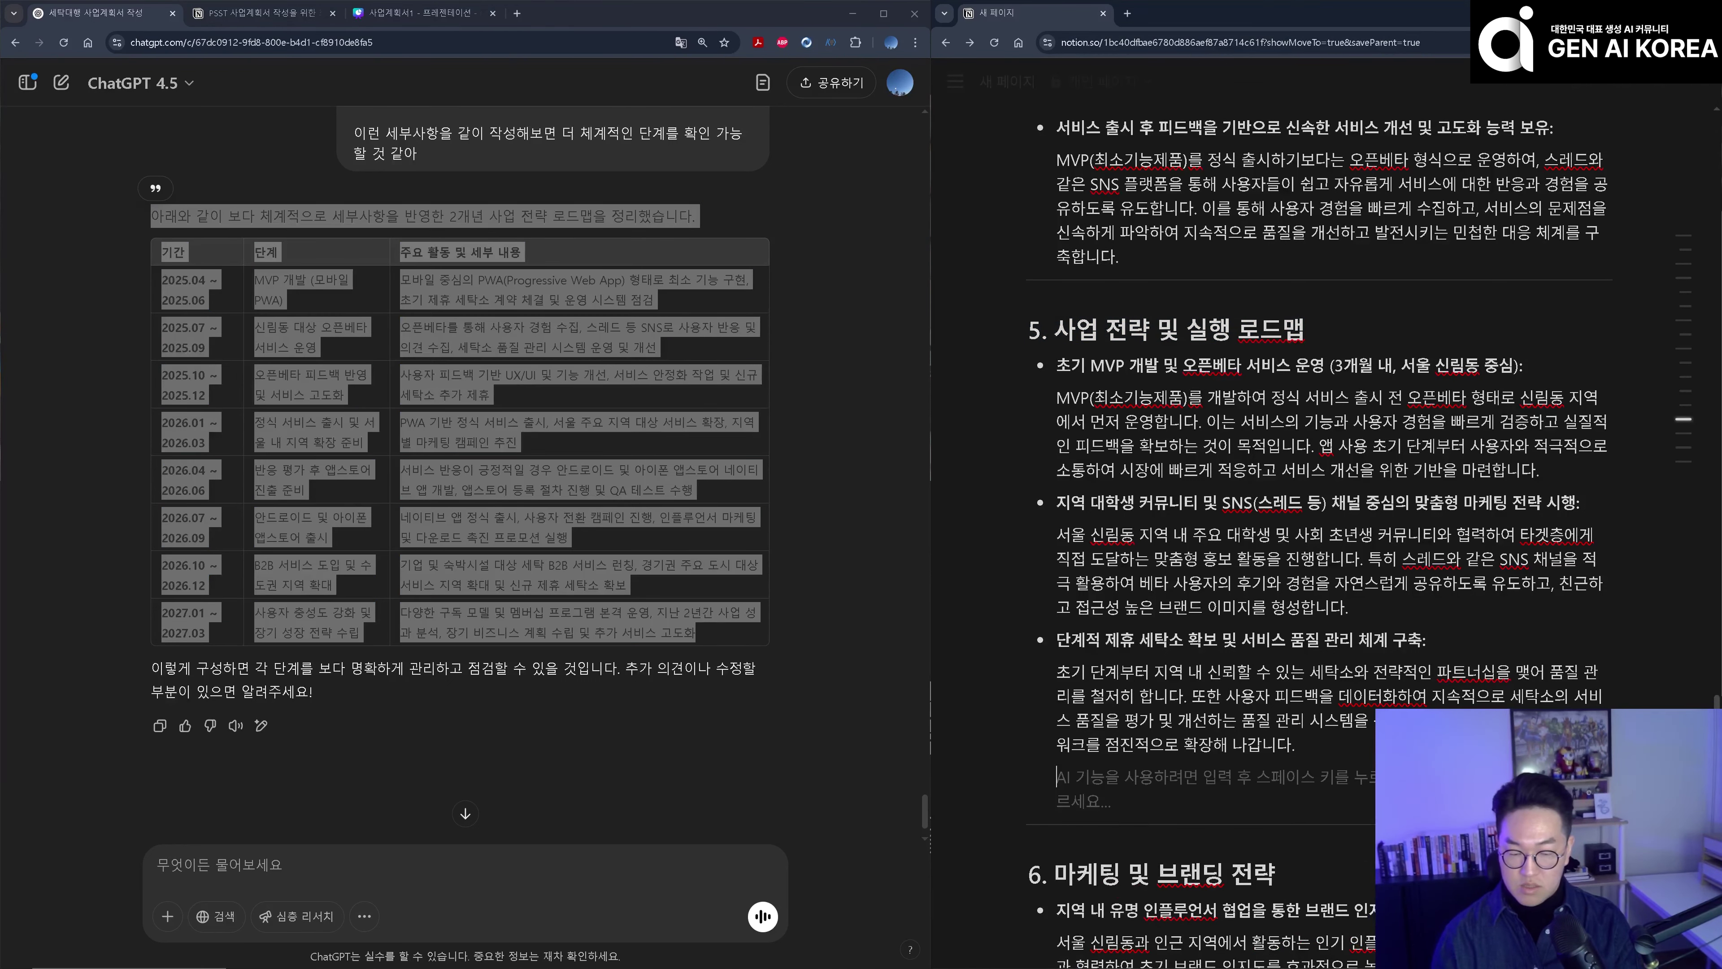
key("ctrl+v")
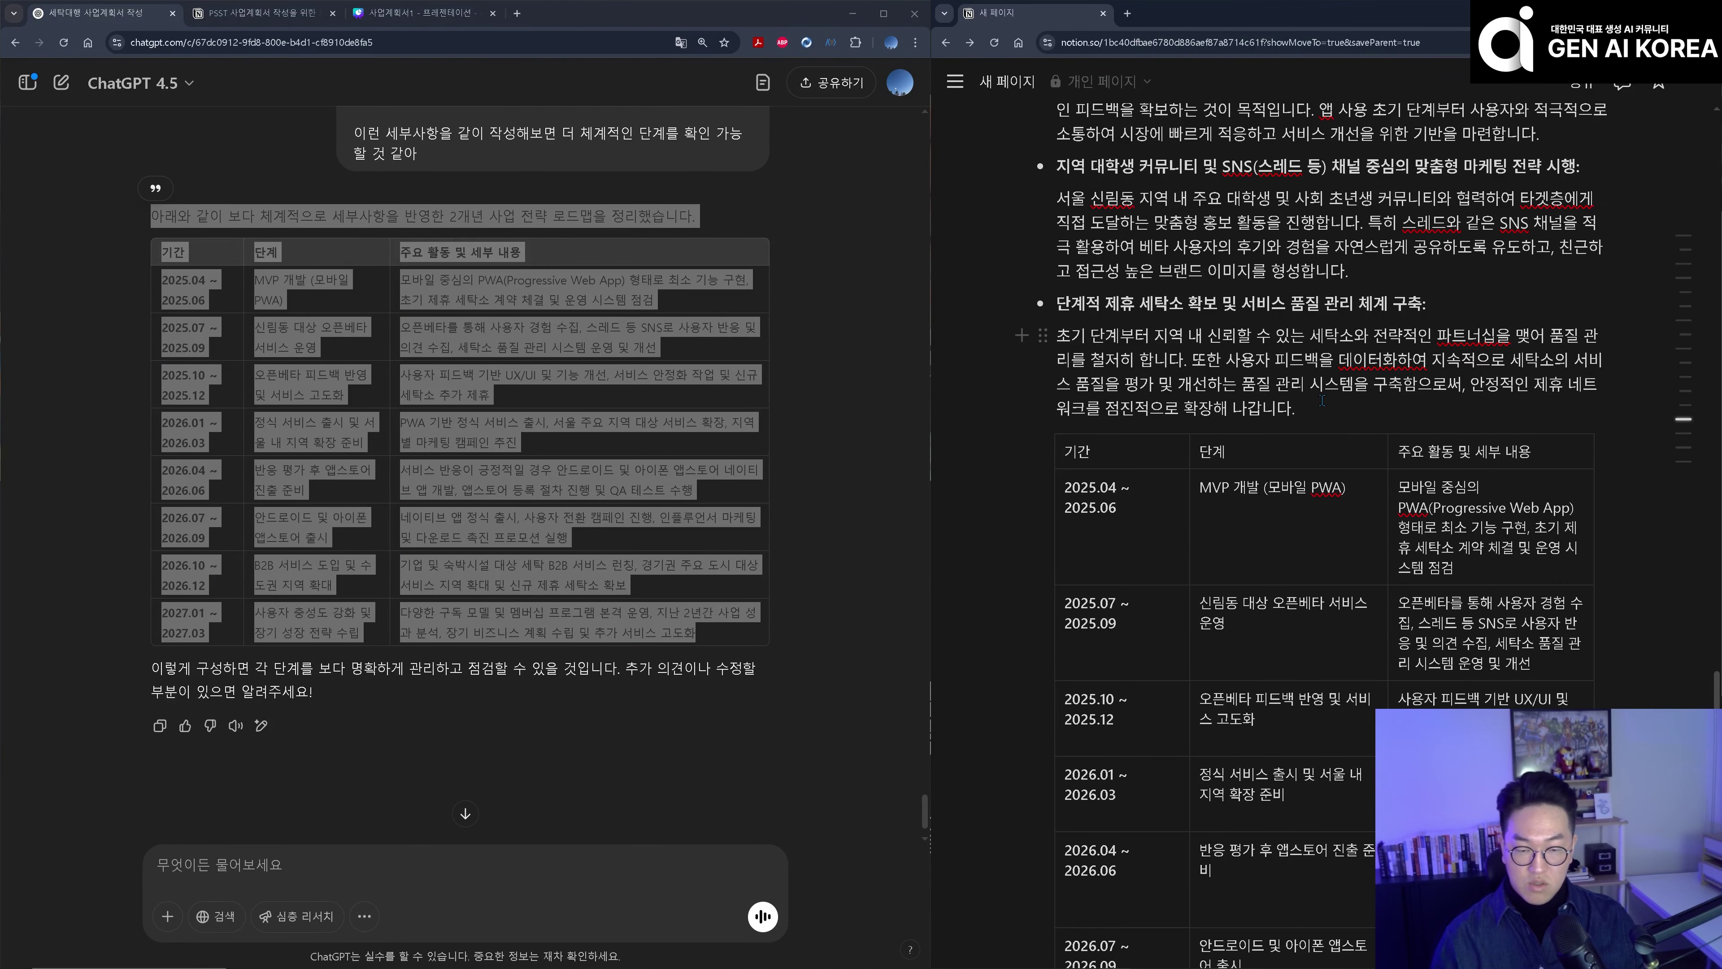
- Review the 주요 활동 및 세부 내용 column and the overall phases of the roadmap table in ChatGPT
left_click(415, 295)
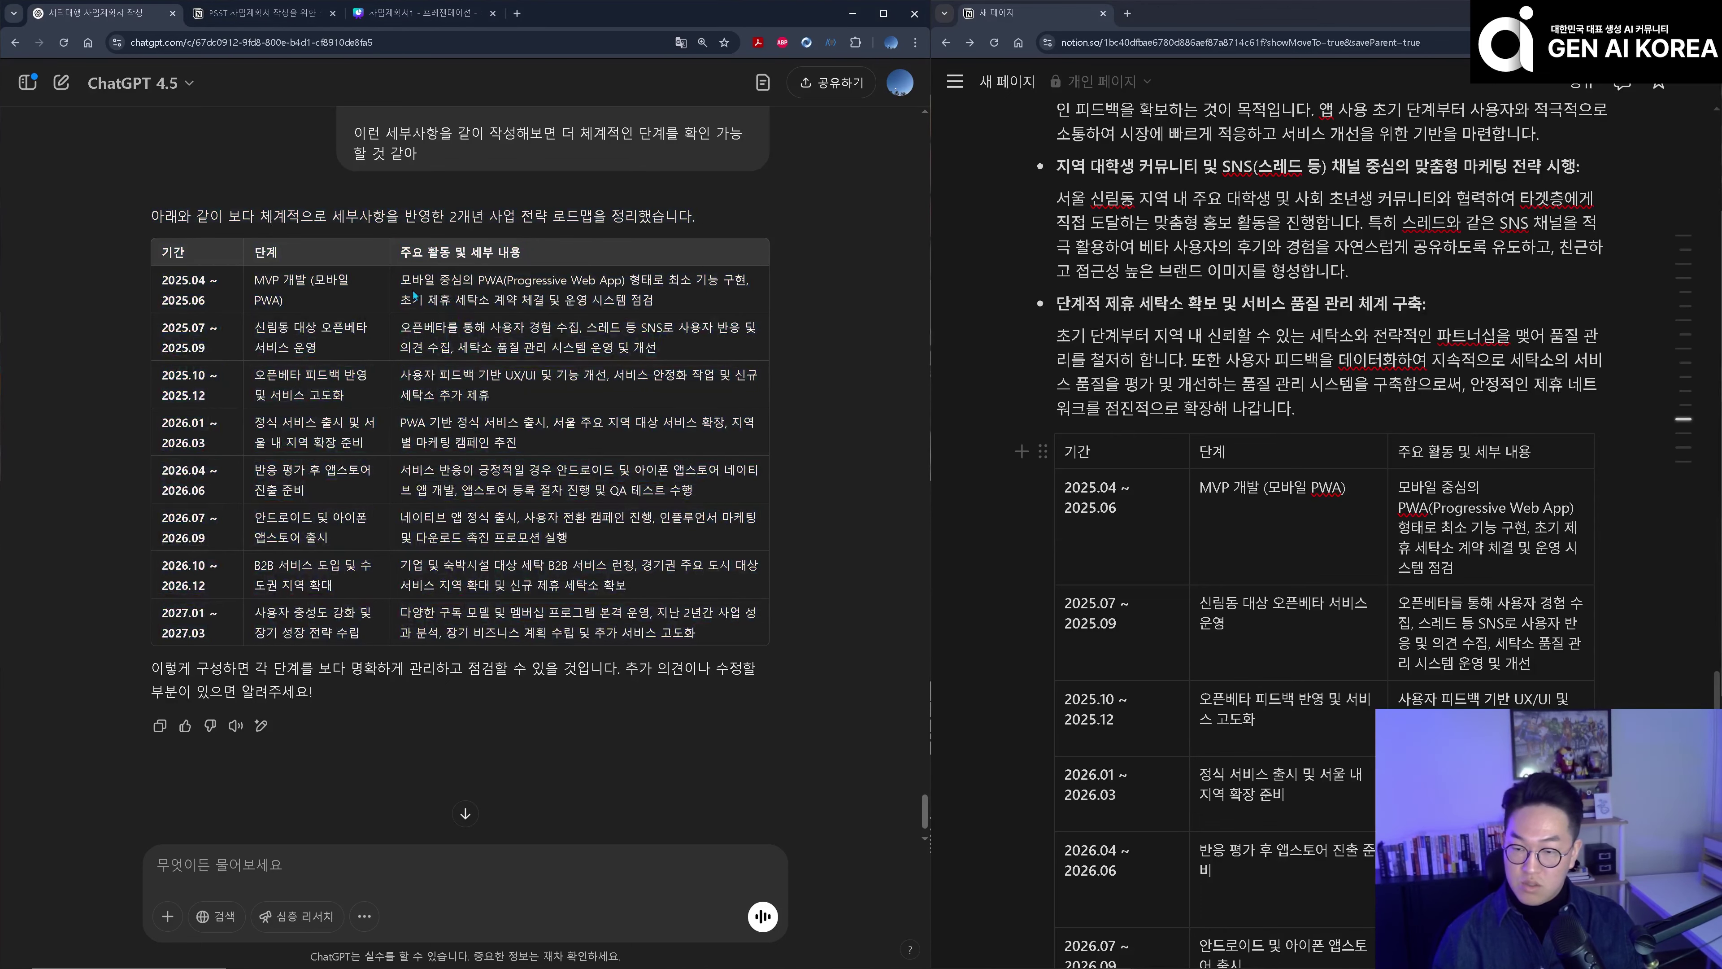
left_click_drag(397, 279, 707, 631)
left_click(709, 630)
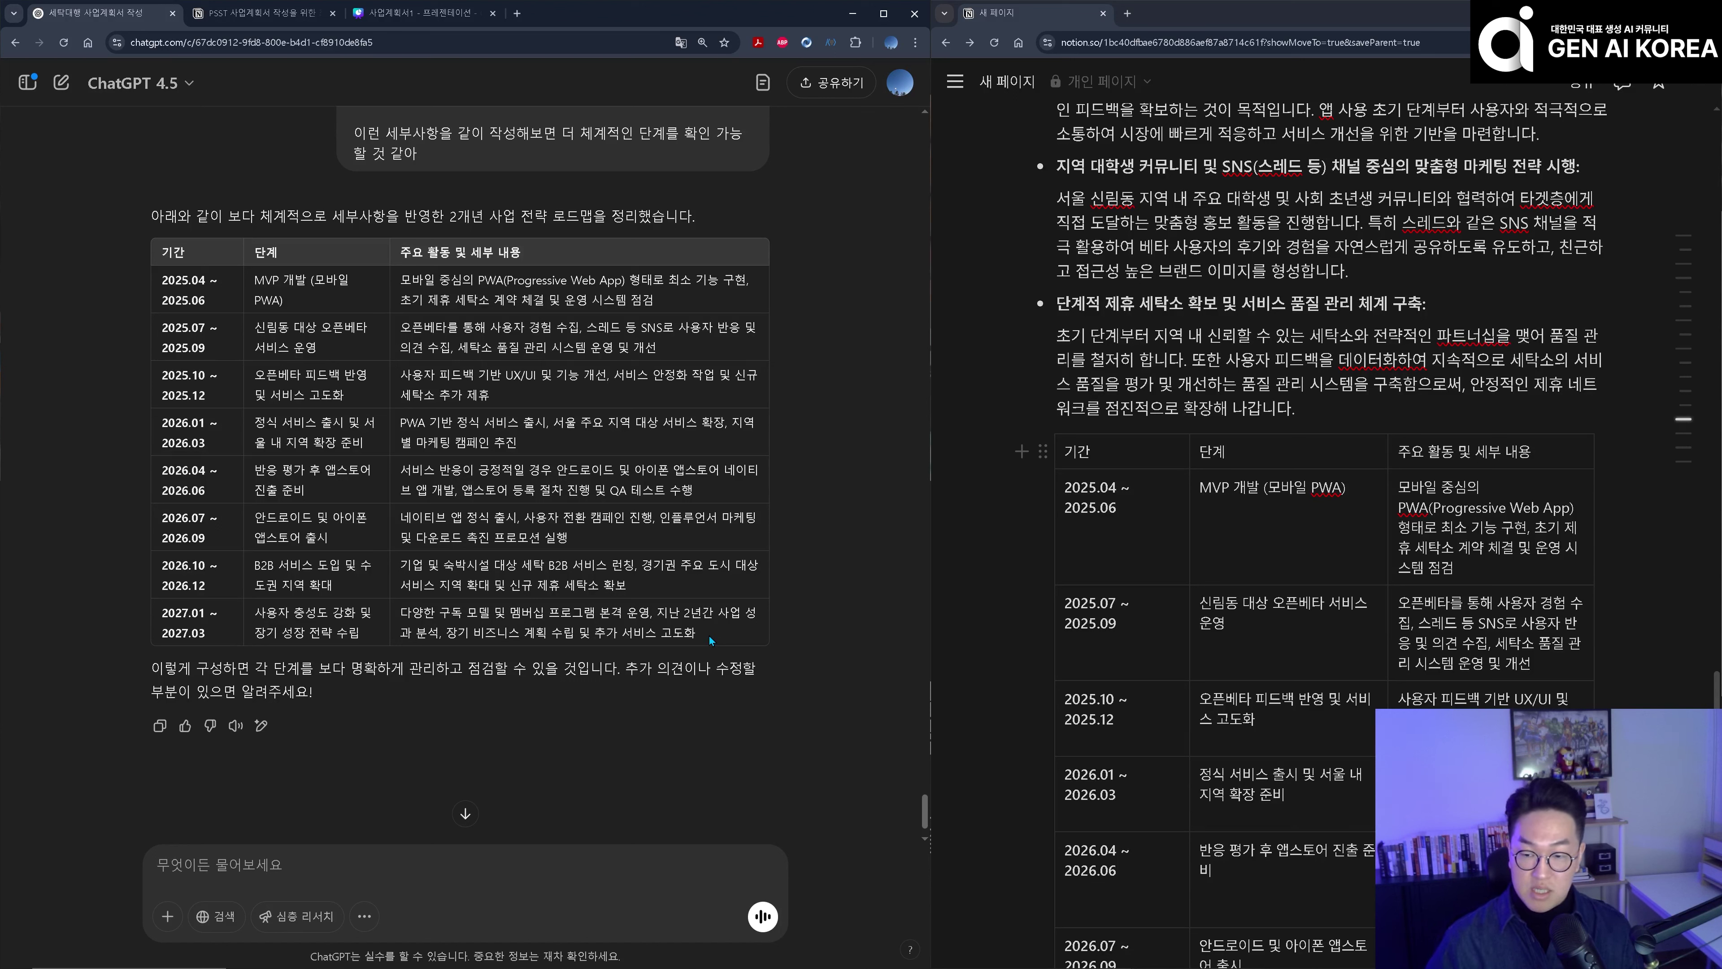
mouse_move(713, 637)
left_mouse_down()
mouse_move(163, 563)
mouse_move(210, 281)
mouse_move(160, 278)
mouse_move(746, 302)
mouse_move(607, 505)
mouse_move(716, 641)
left_mouse_up()
left_click(716, 641)
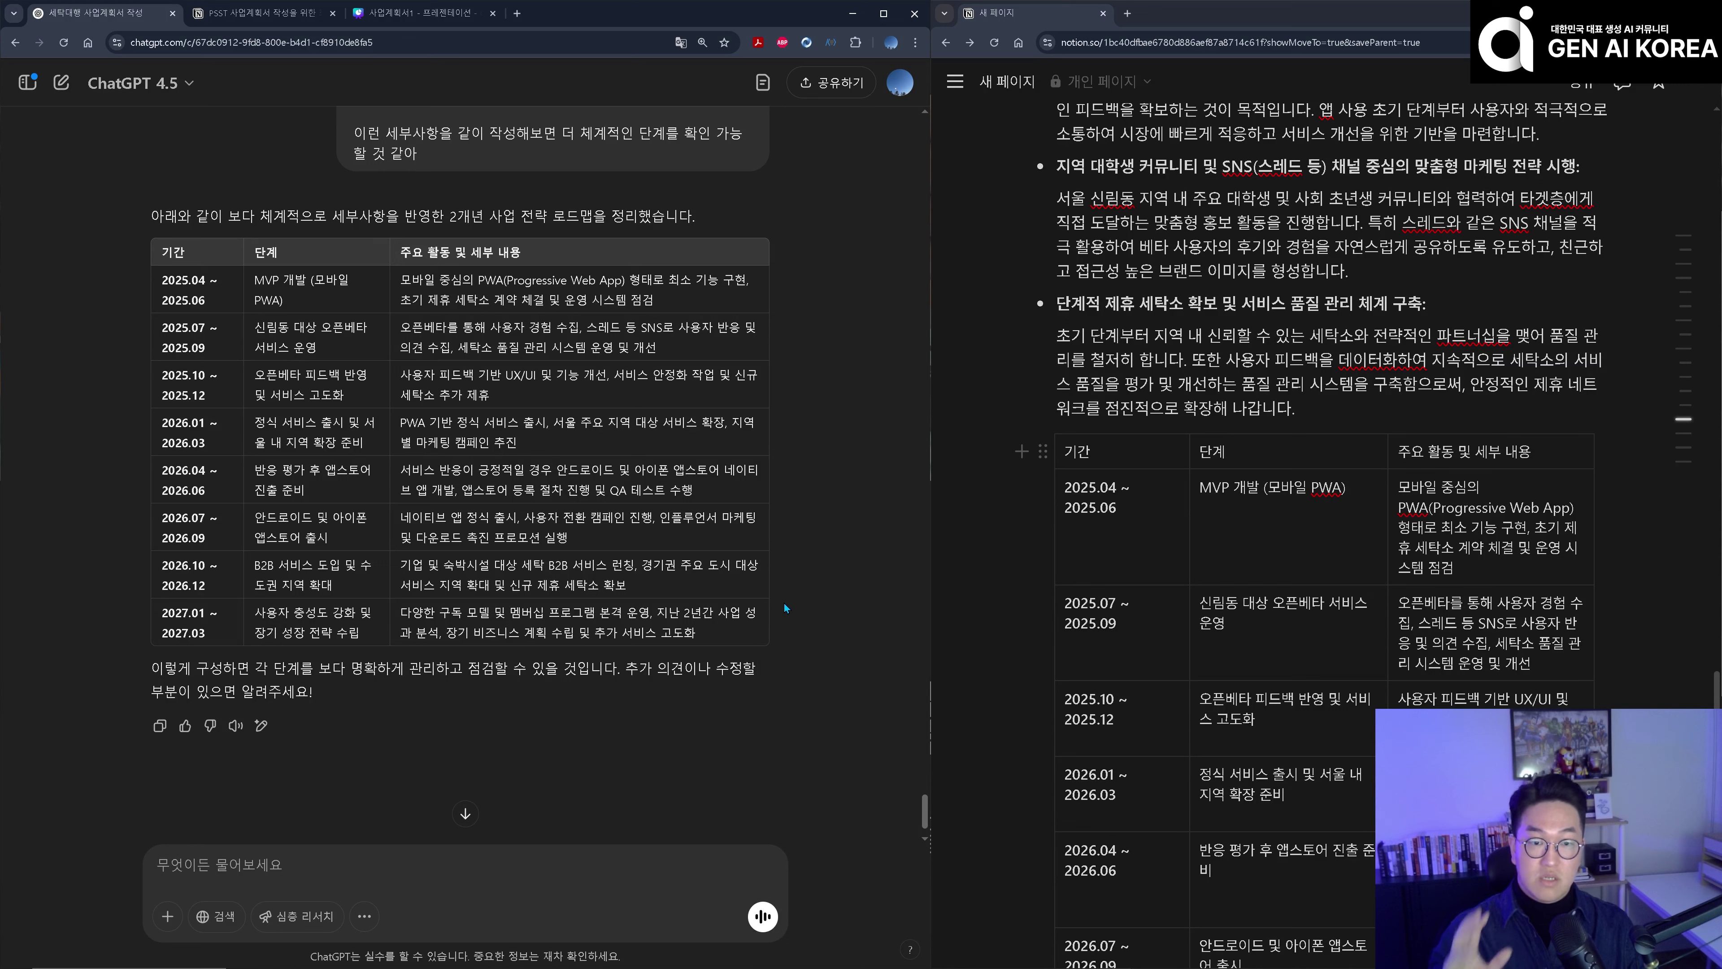
left_click_drag(160, 251, 758, 636)
left_click(758, 635)
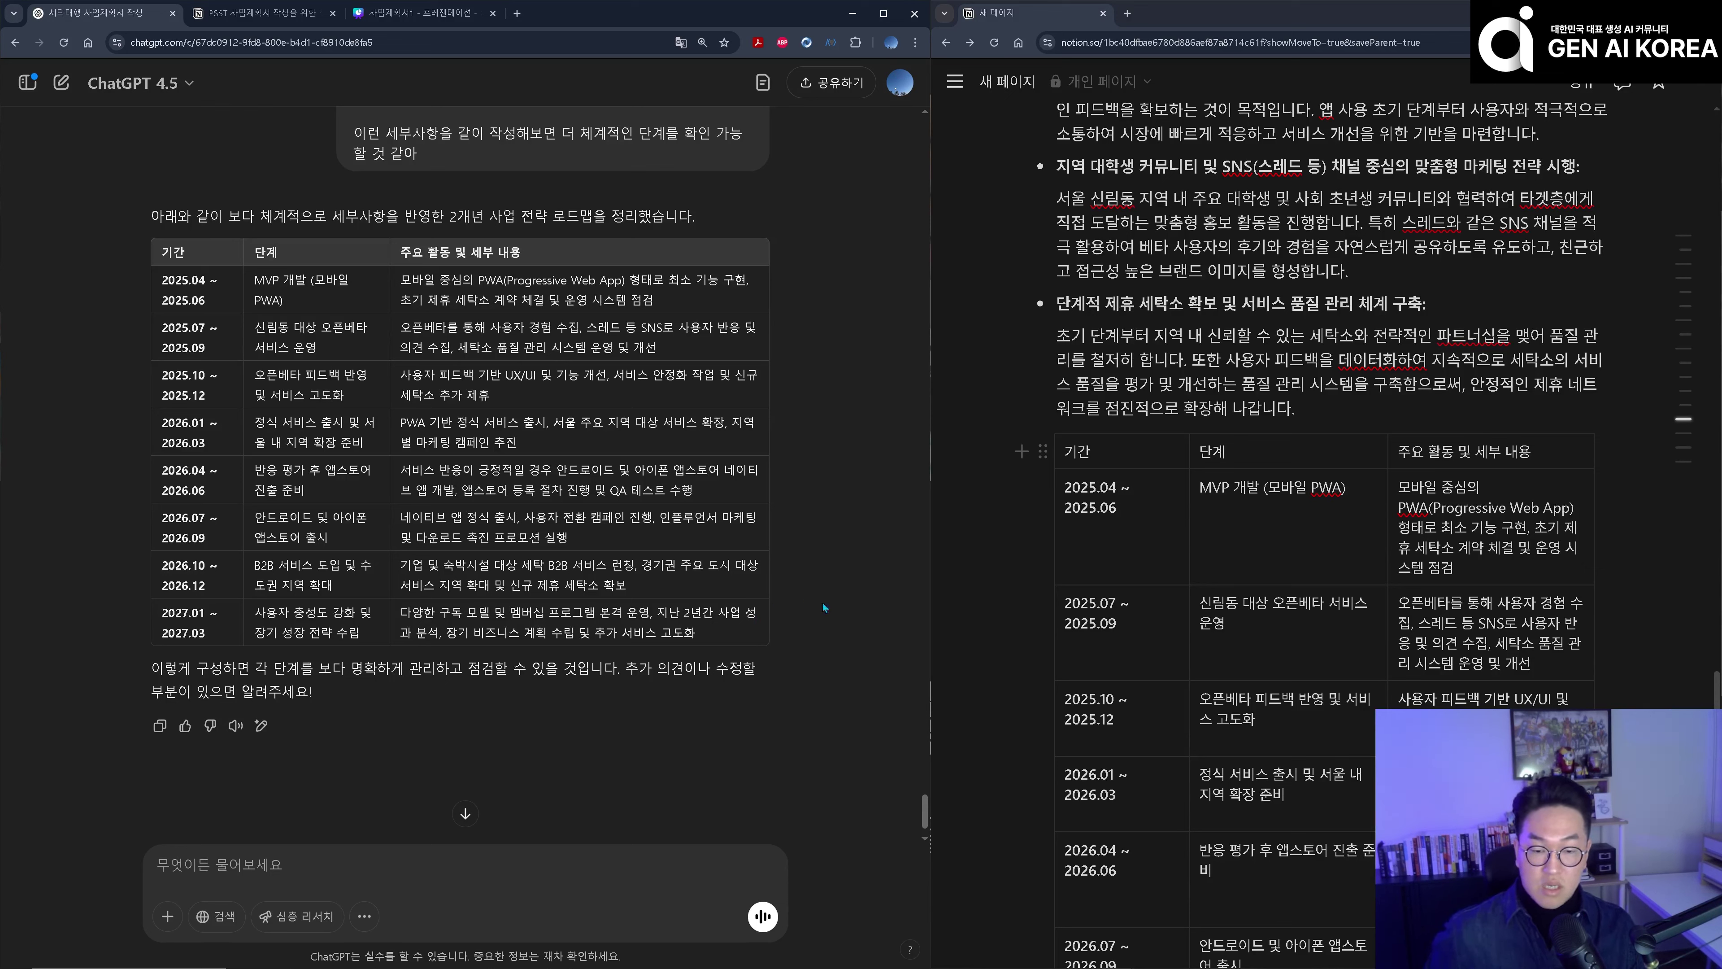
- Send the '7. 재무 계획' section from the Notion page to ChatGPT for a detailed expansion
scroll(1045, 363, "down", 12)
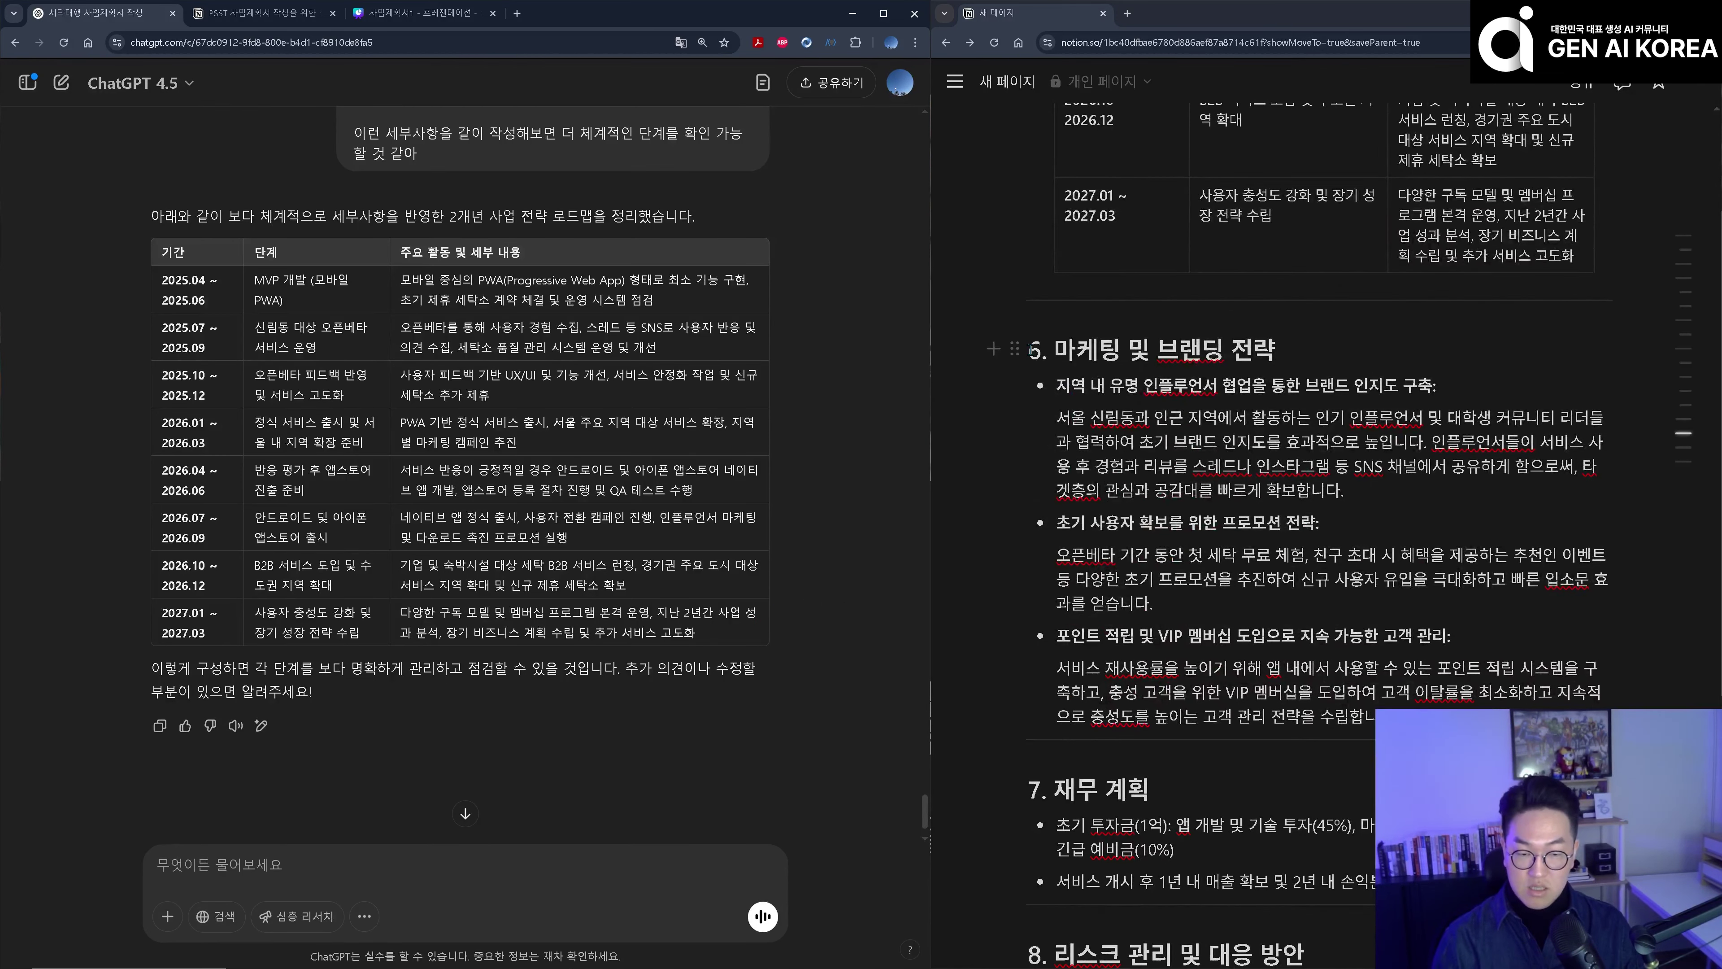
left_click_drag(1031, 349, 1377, 719)
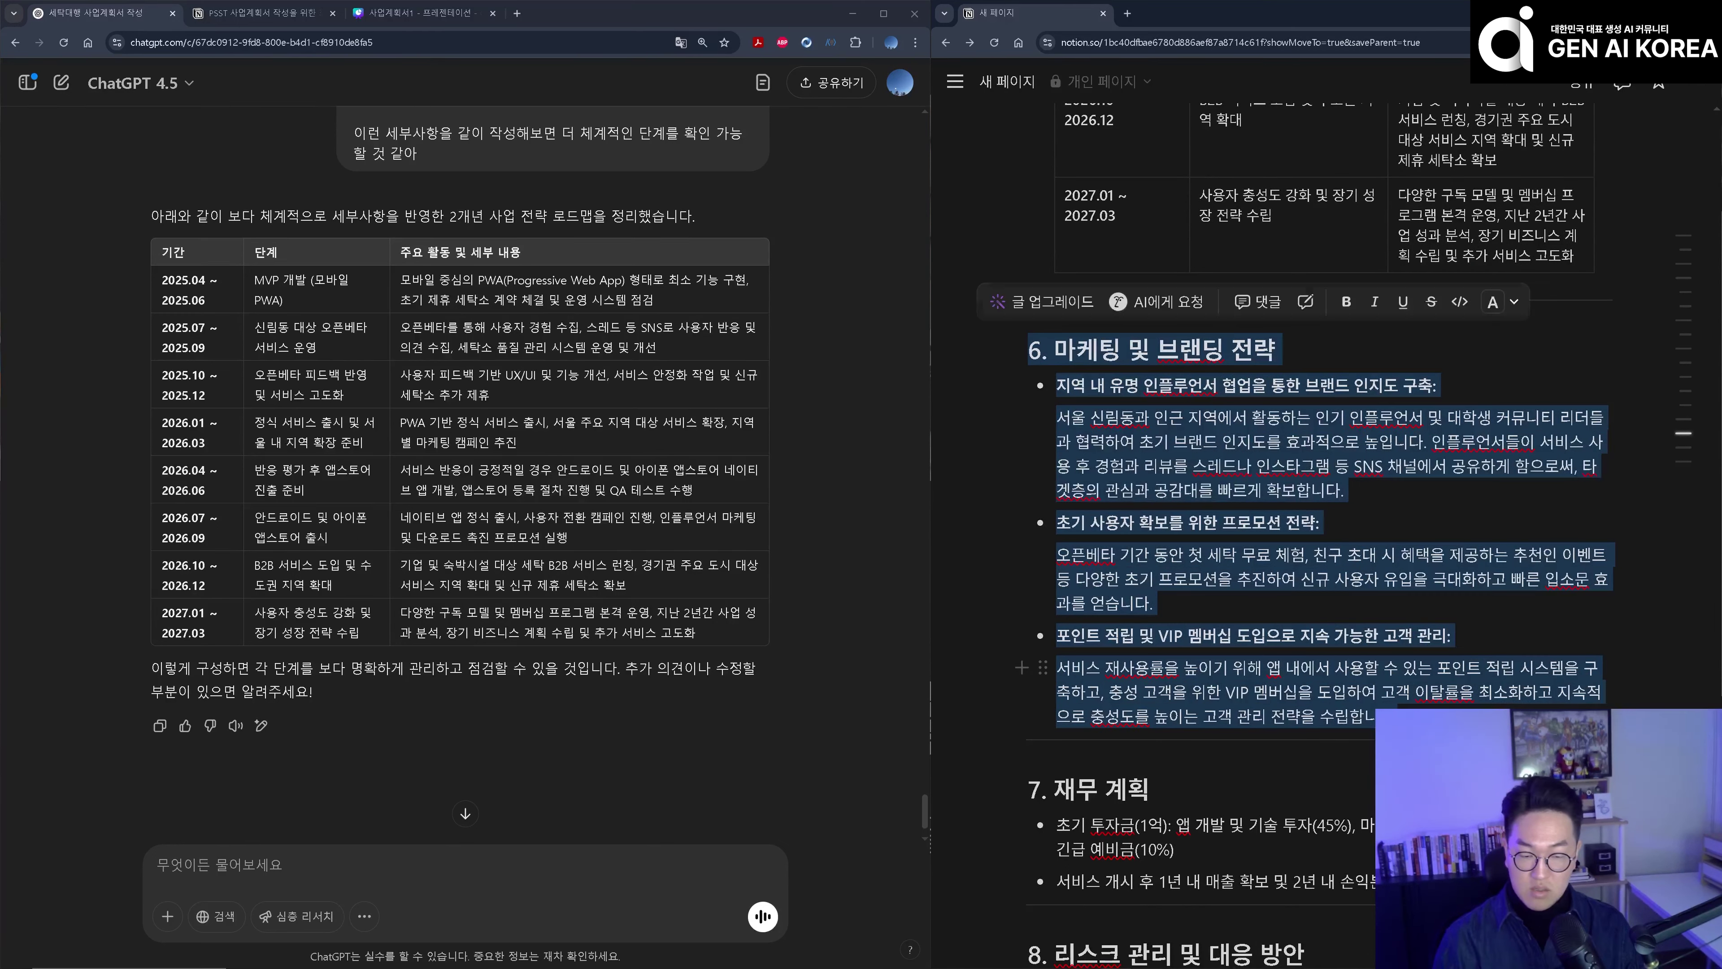
left_click(1085, 672)
scroll(1036, 467, "down", 5)
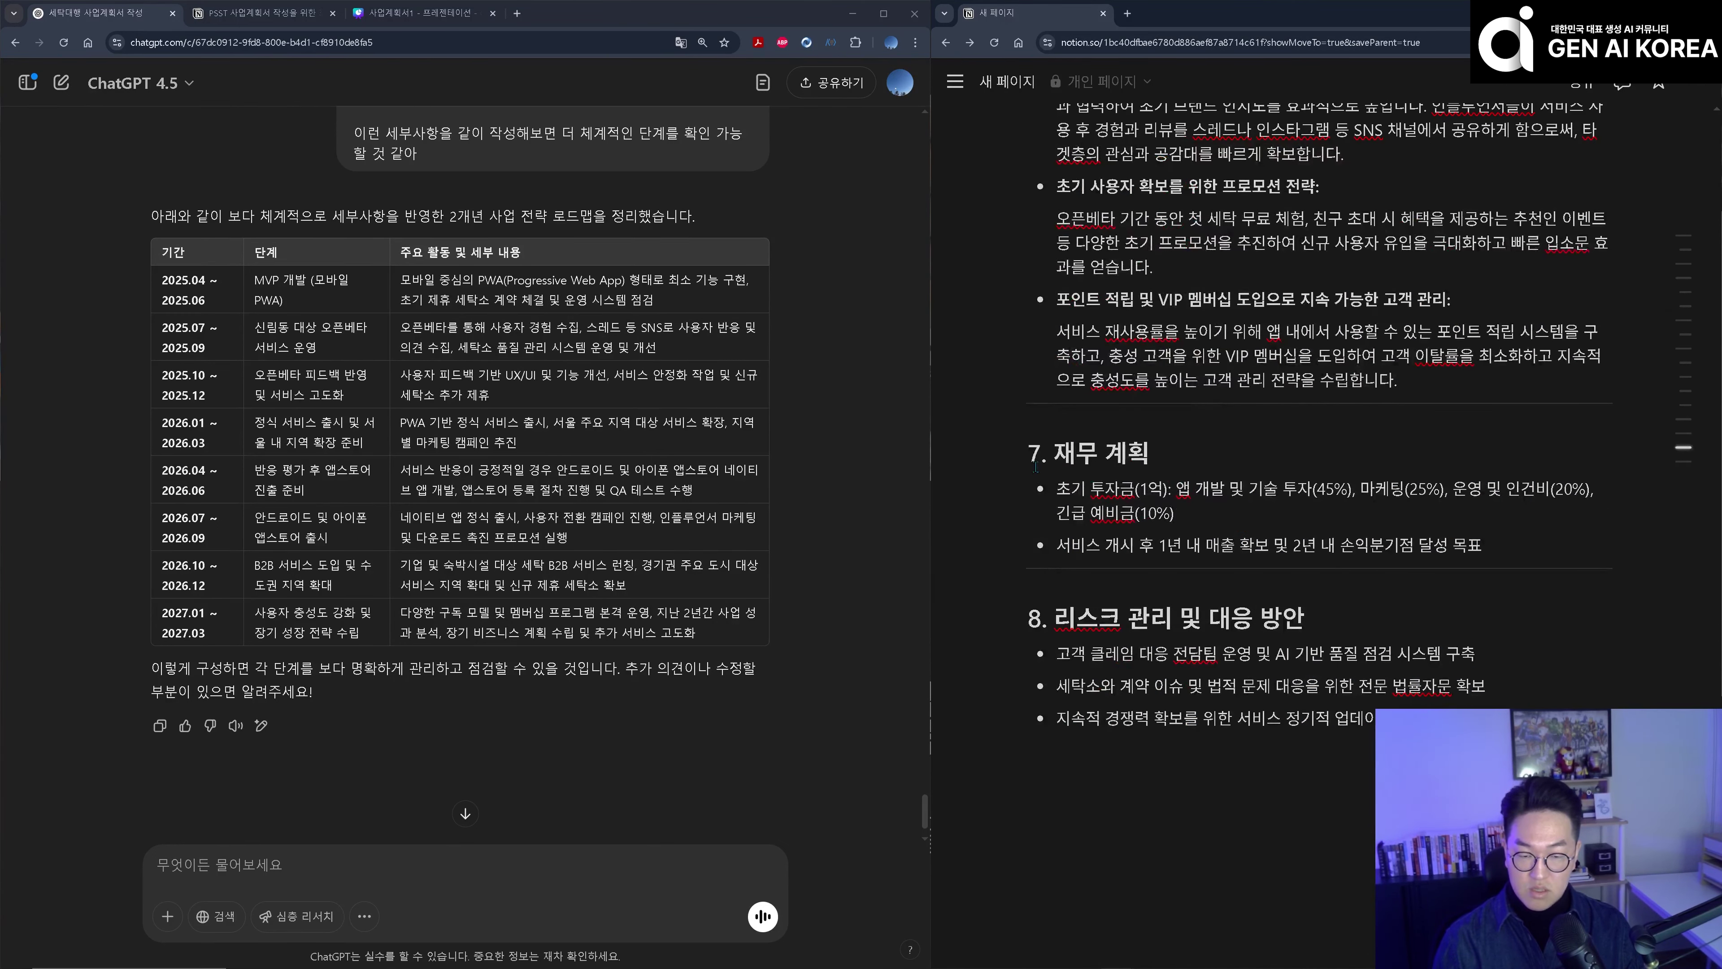
left_click_drag(1033, 453, 1485, 547)
- Replace the '7. 재무 계획' section on the Notion page with ChatGPT's version covering the investment allocation table and revenue and break-even targets
scroll(474, 543, "down", 10)
left_click_drag(625, 740, 154, 314)
scroll(153, 314, "up", 2)
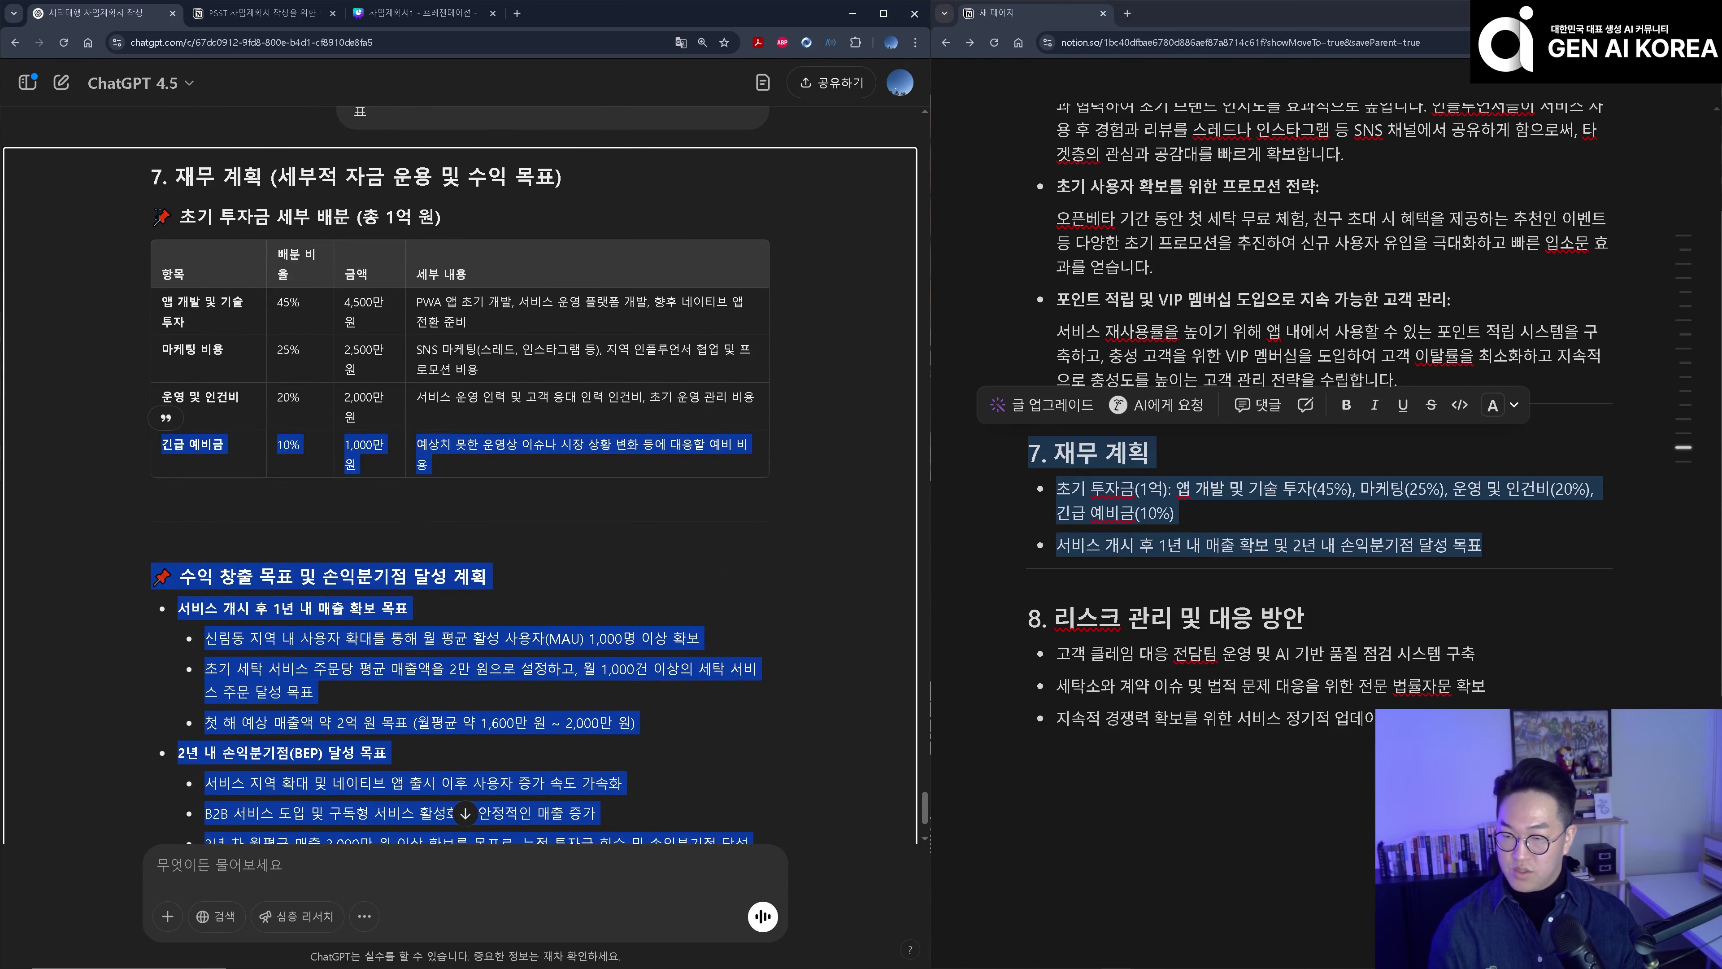
left_click(152, 178, "shift")
key("ctrl+c")
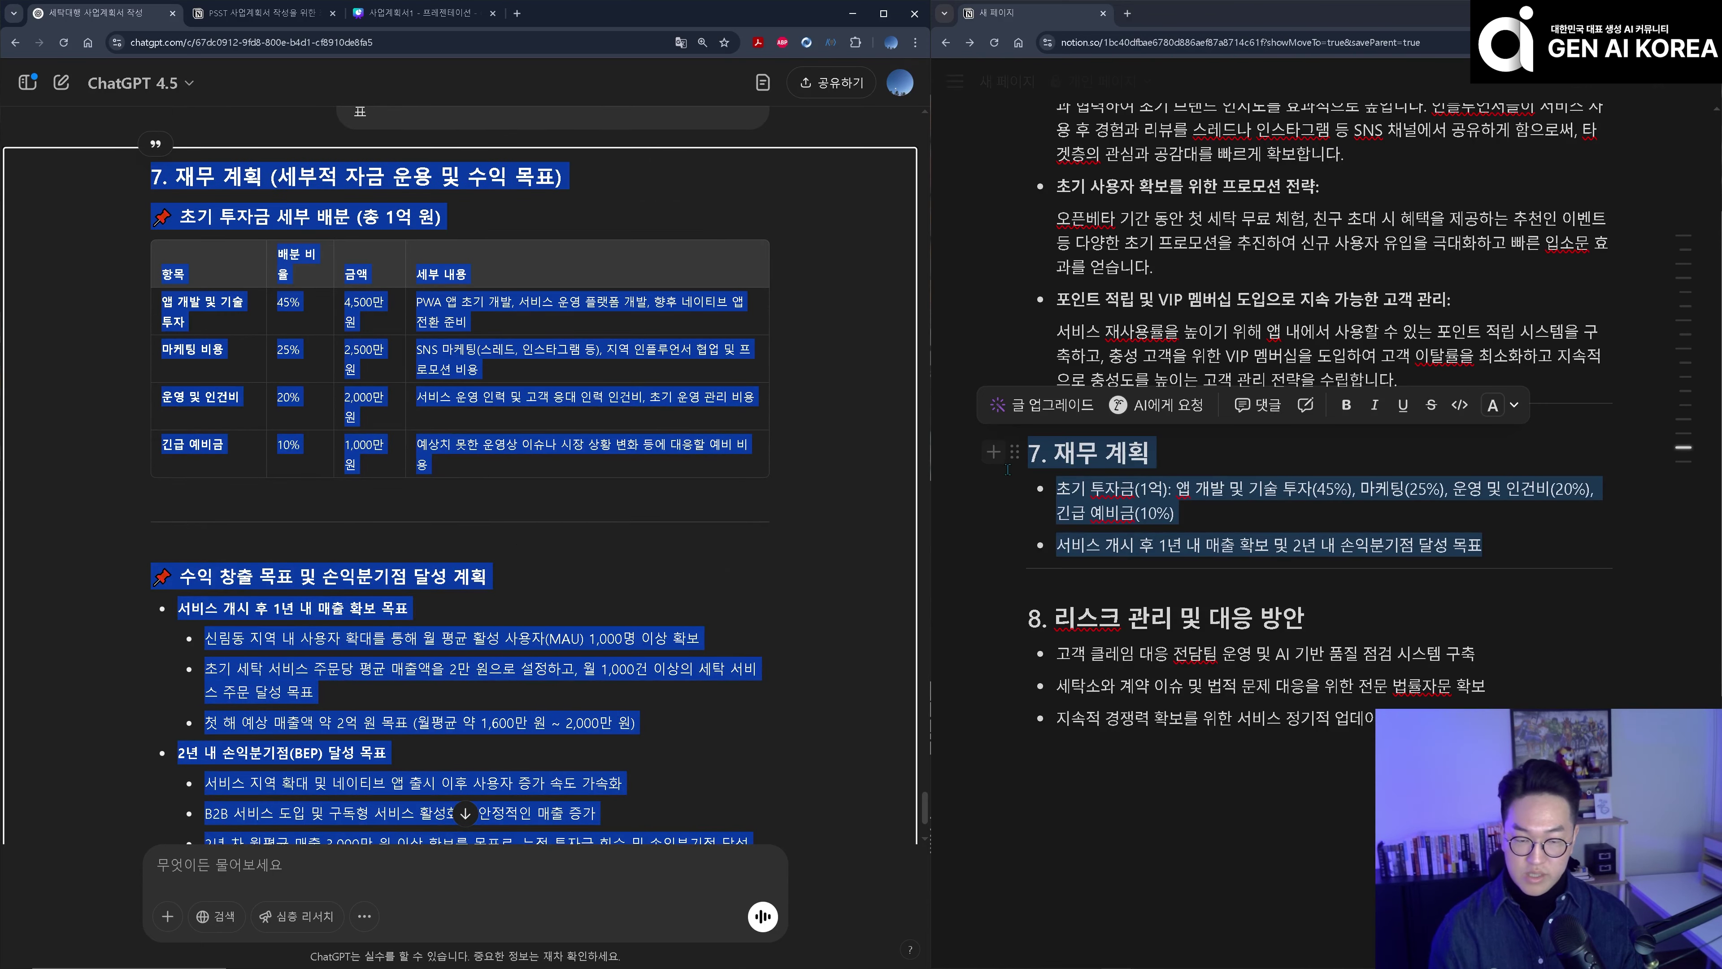
left_click(1083, 462)
key("ctrl+v")
- Have ChatGPT expand '8. 리스크 관리 및 대응 방안' and select the expanded section
left_click(162, 224)
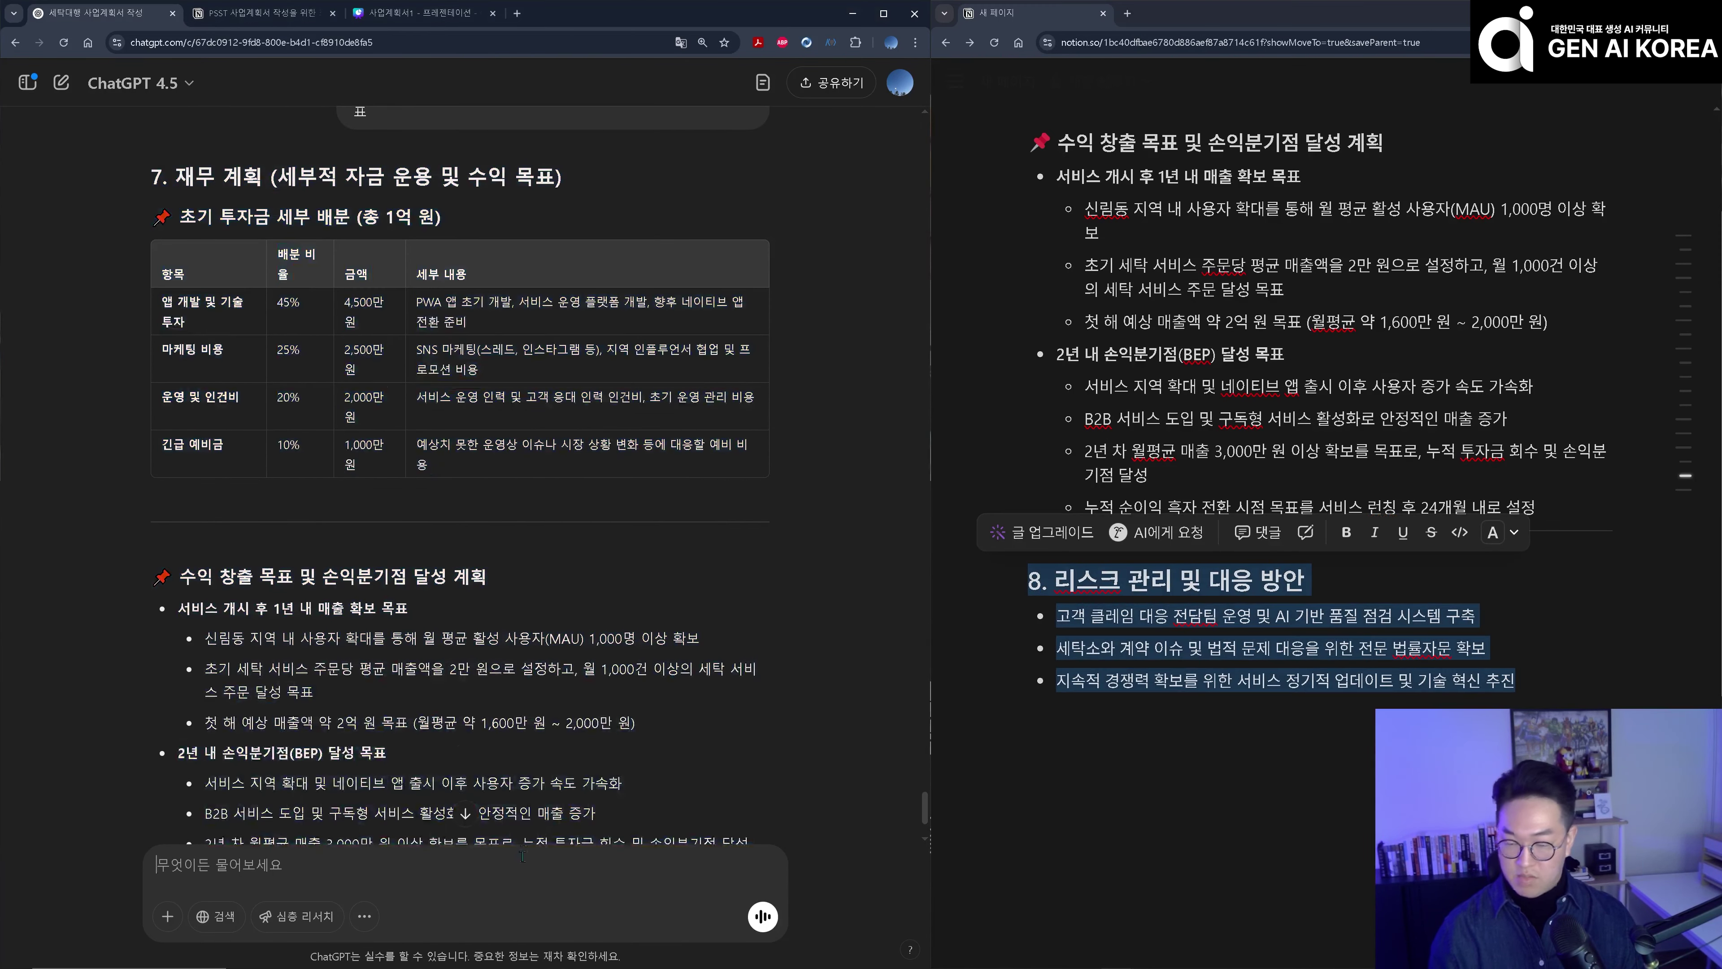
scroll(163, 219, "down", 15)
left_click_drag(152, 219, 557, 660)
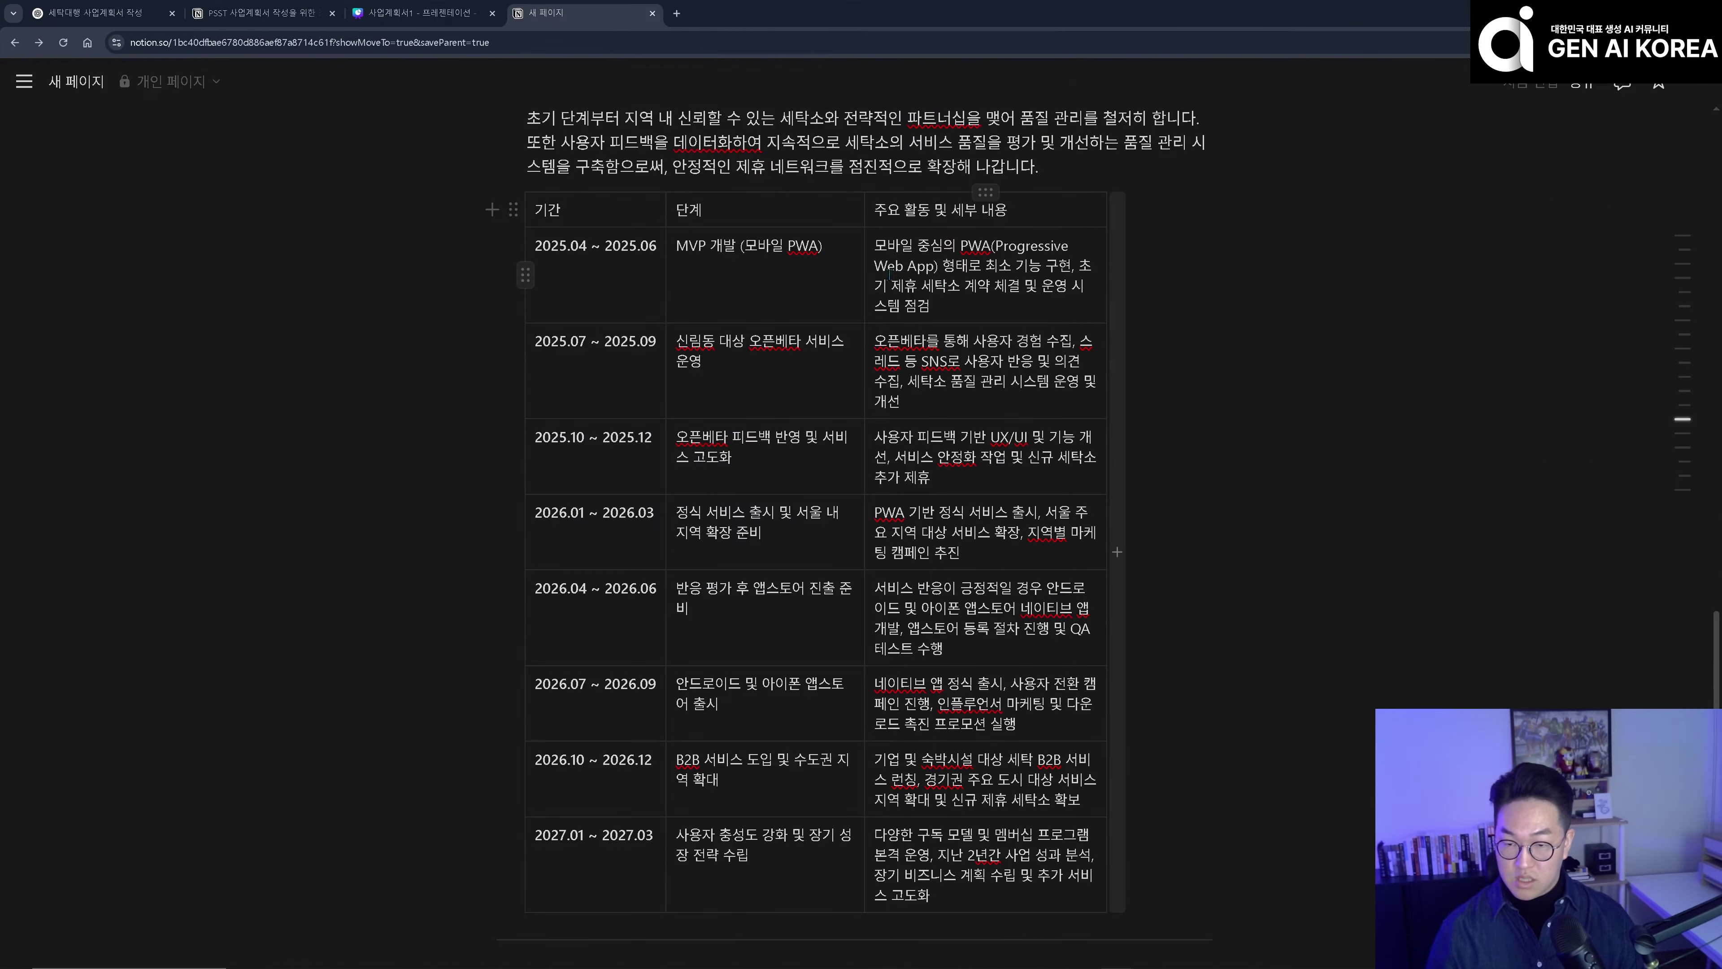
- Find Napkin AI through a web search for '냅킨' and examine the 전문가 플랜 on its pricing page
scroll(845, 536, "down", 1)
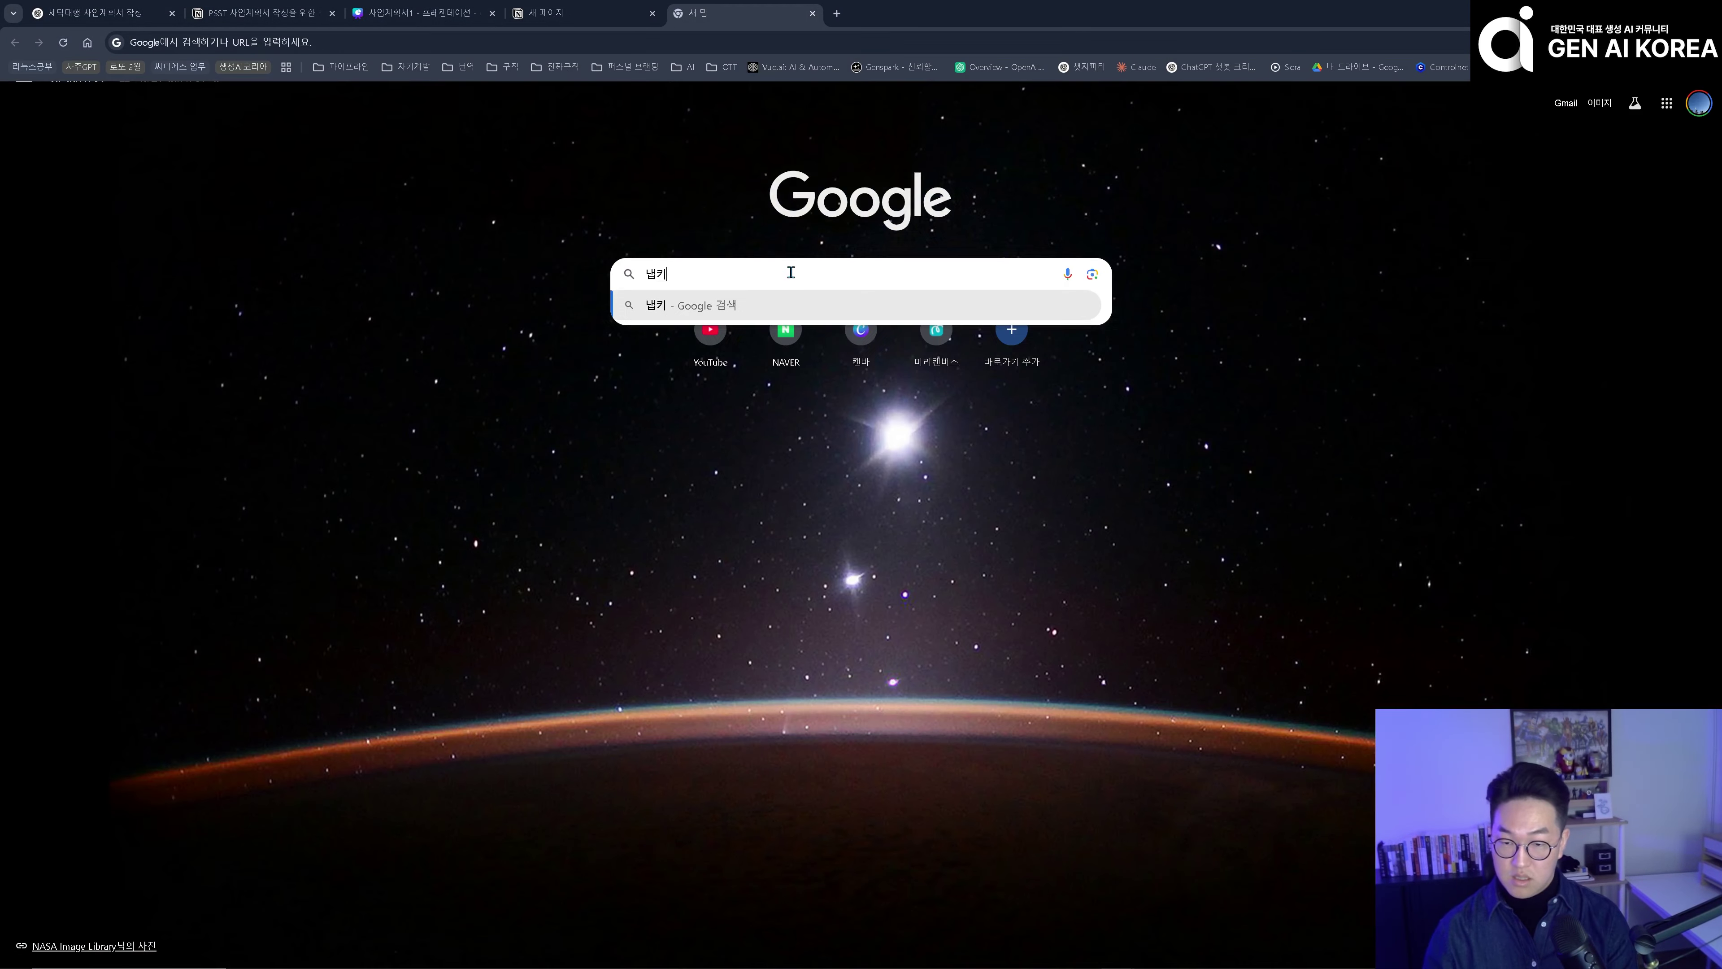
type("ㄴ")
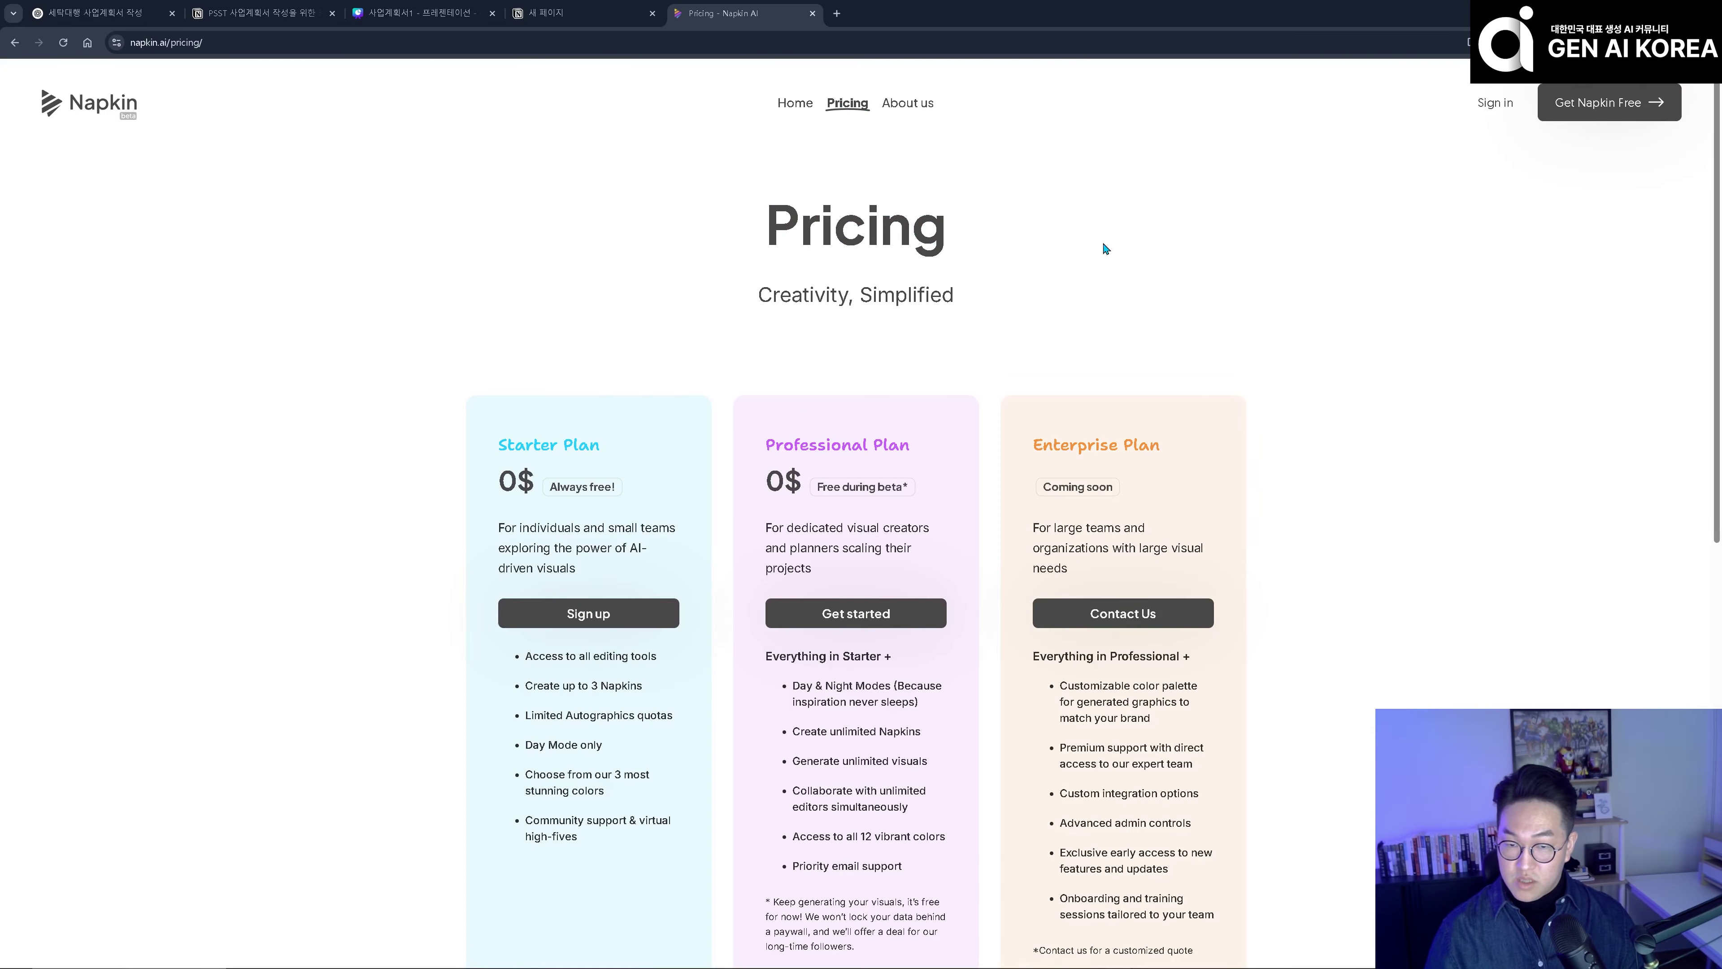
scroll(1280, 388, "down", 3)
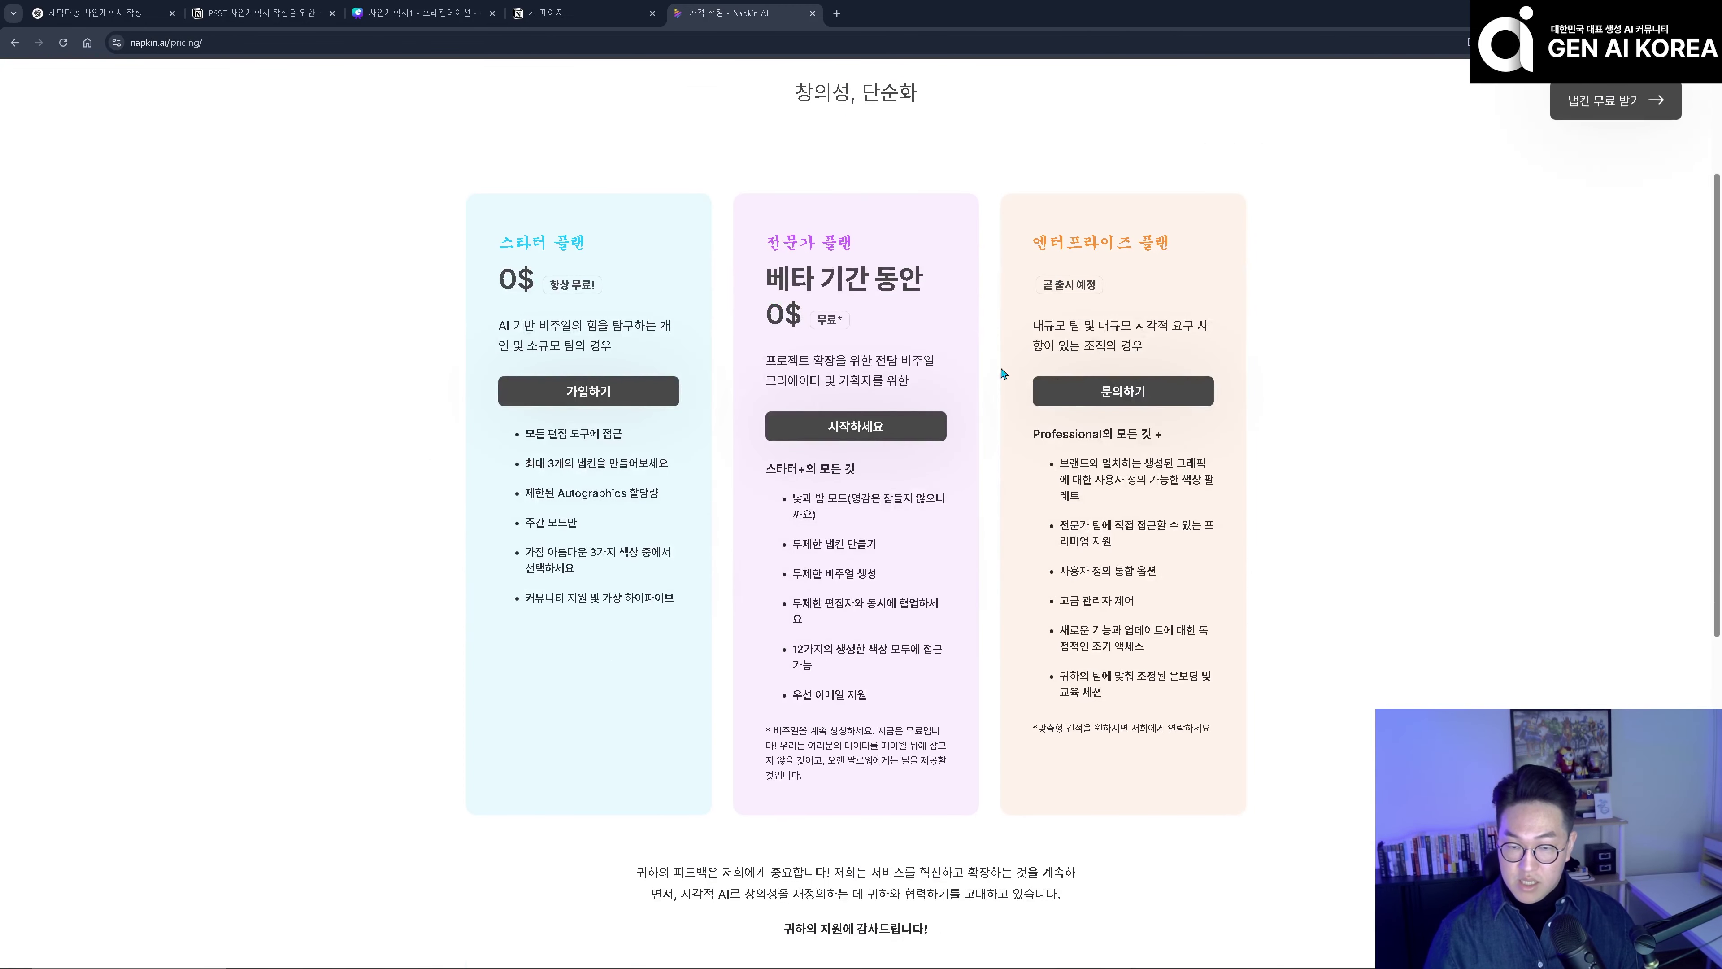
left_click_drag(767, 275, 859, 328)
left_click(881, 328)
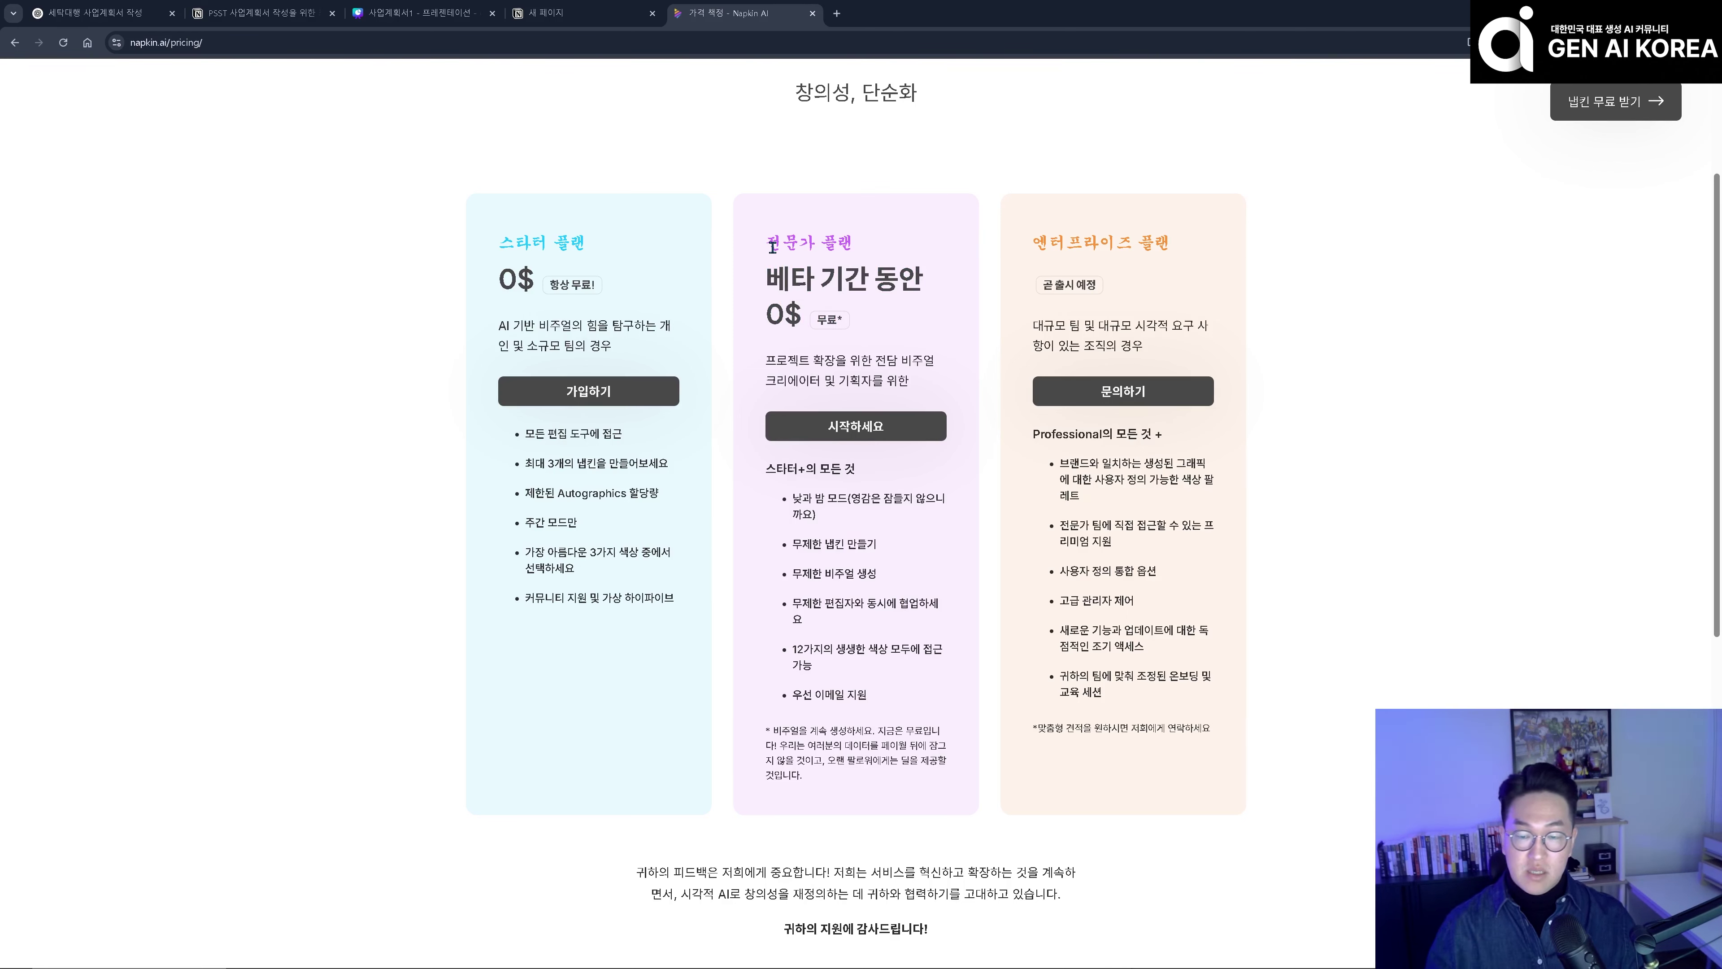
left_click_drag(768, 244, 866, 312)
left_click(899, 326)
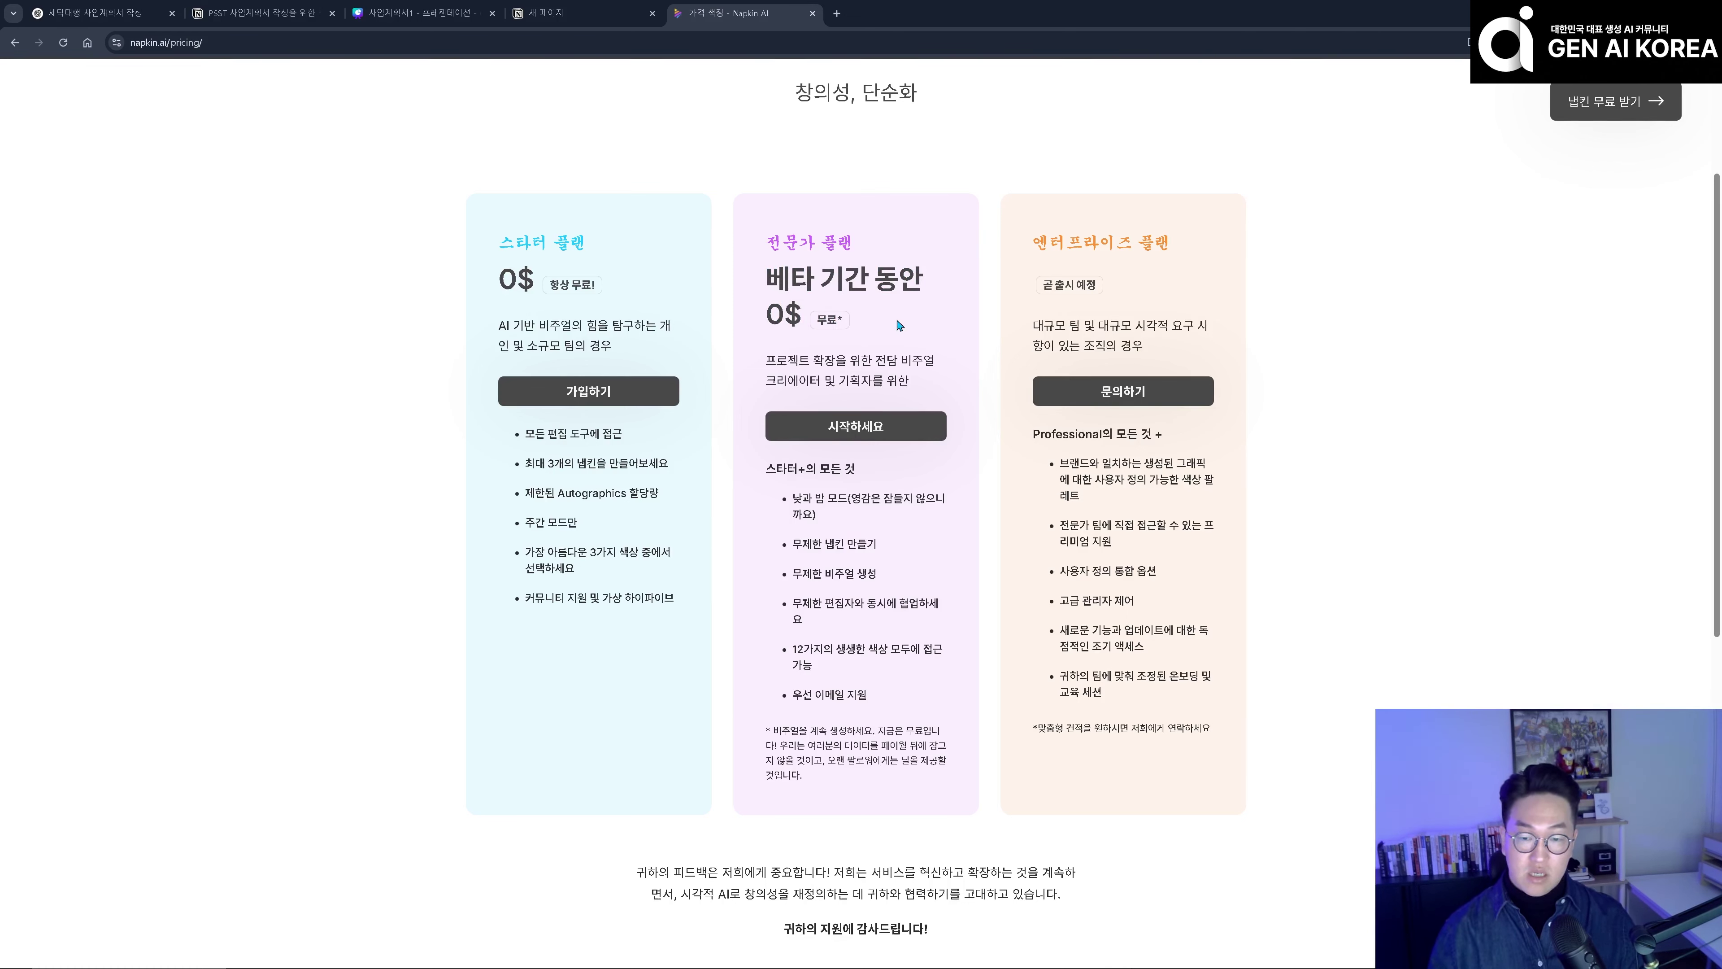
- Enter the Napkin AI app through the 전문가 플랜 and create a blank Napkin
left_click(882, 432)
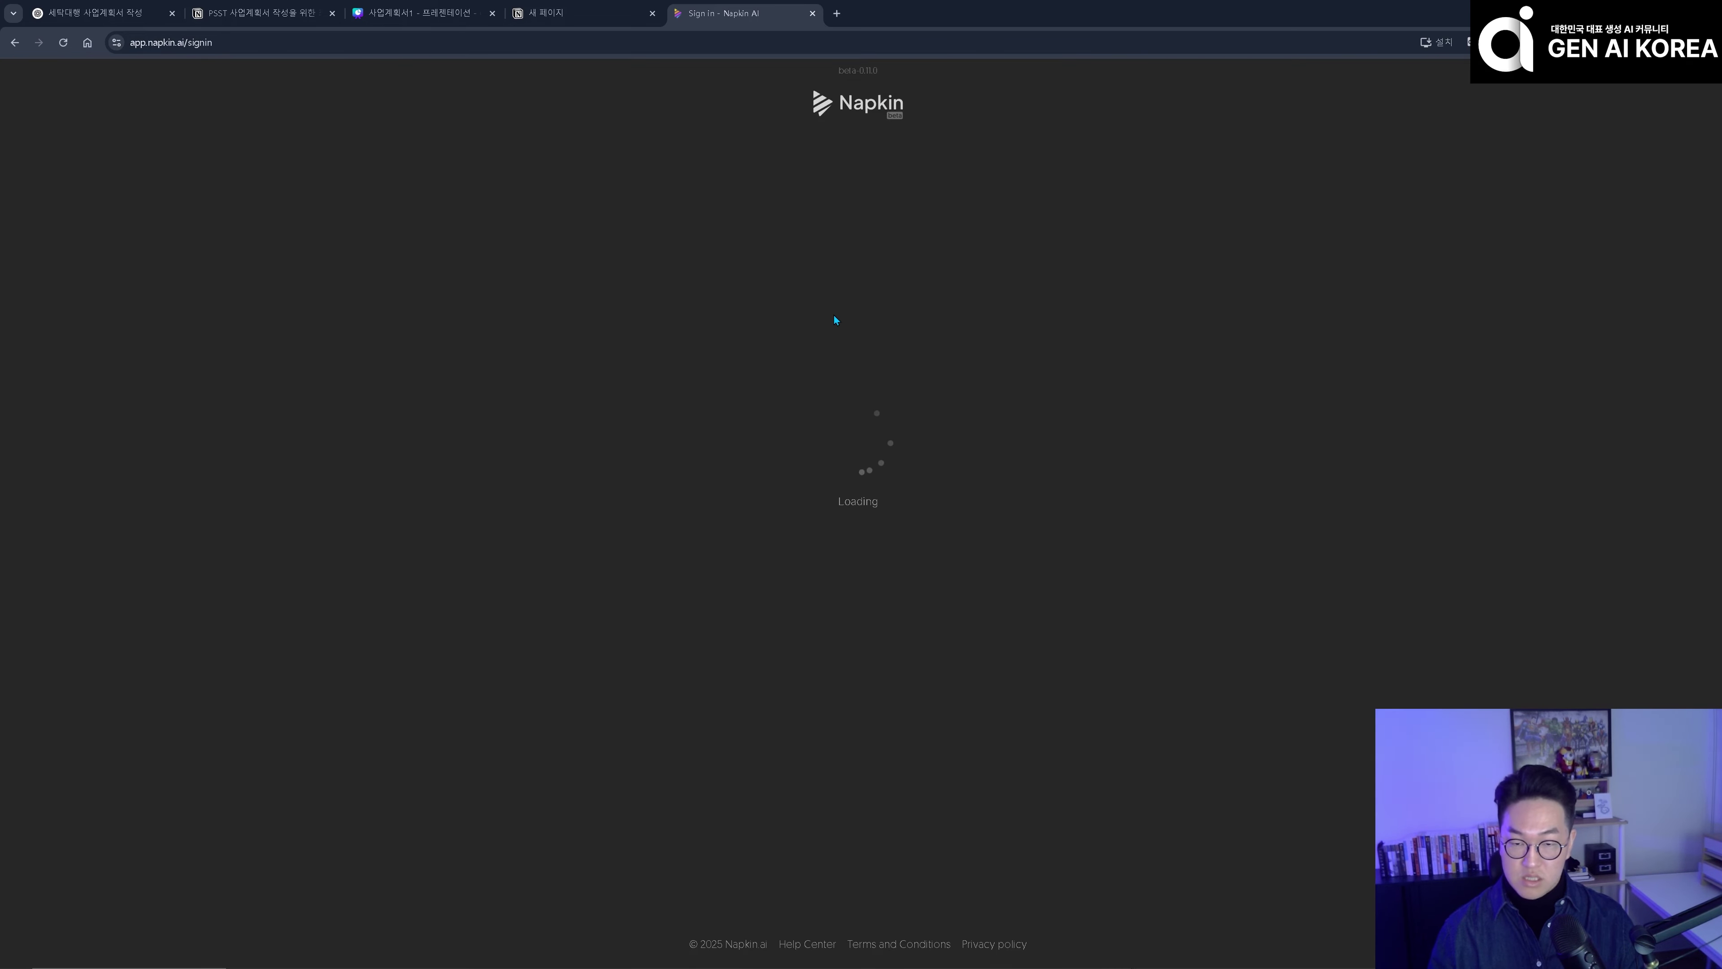
scroll(730, 484, "down", 4)
scroll(734, 489, "up", 4)
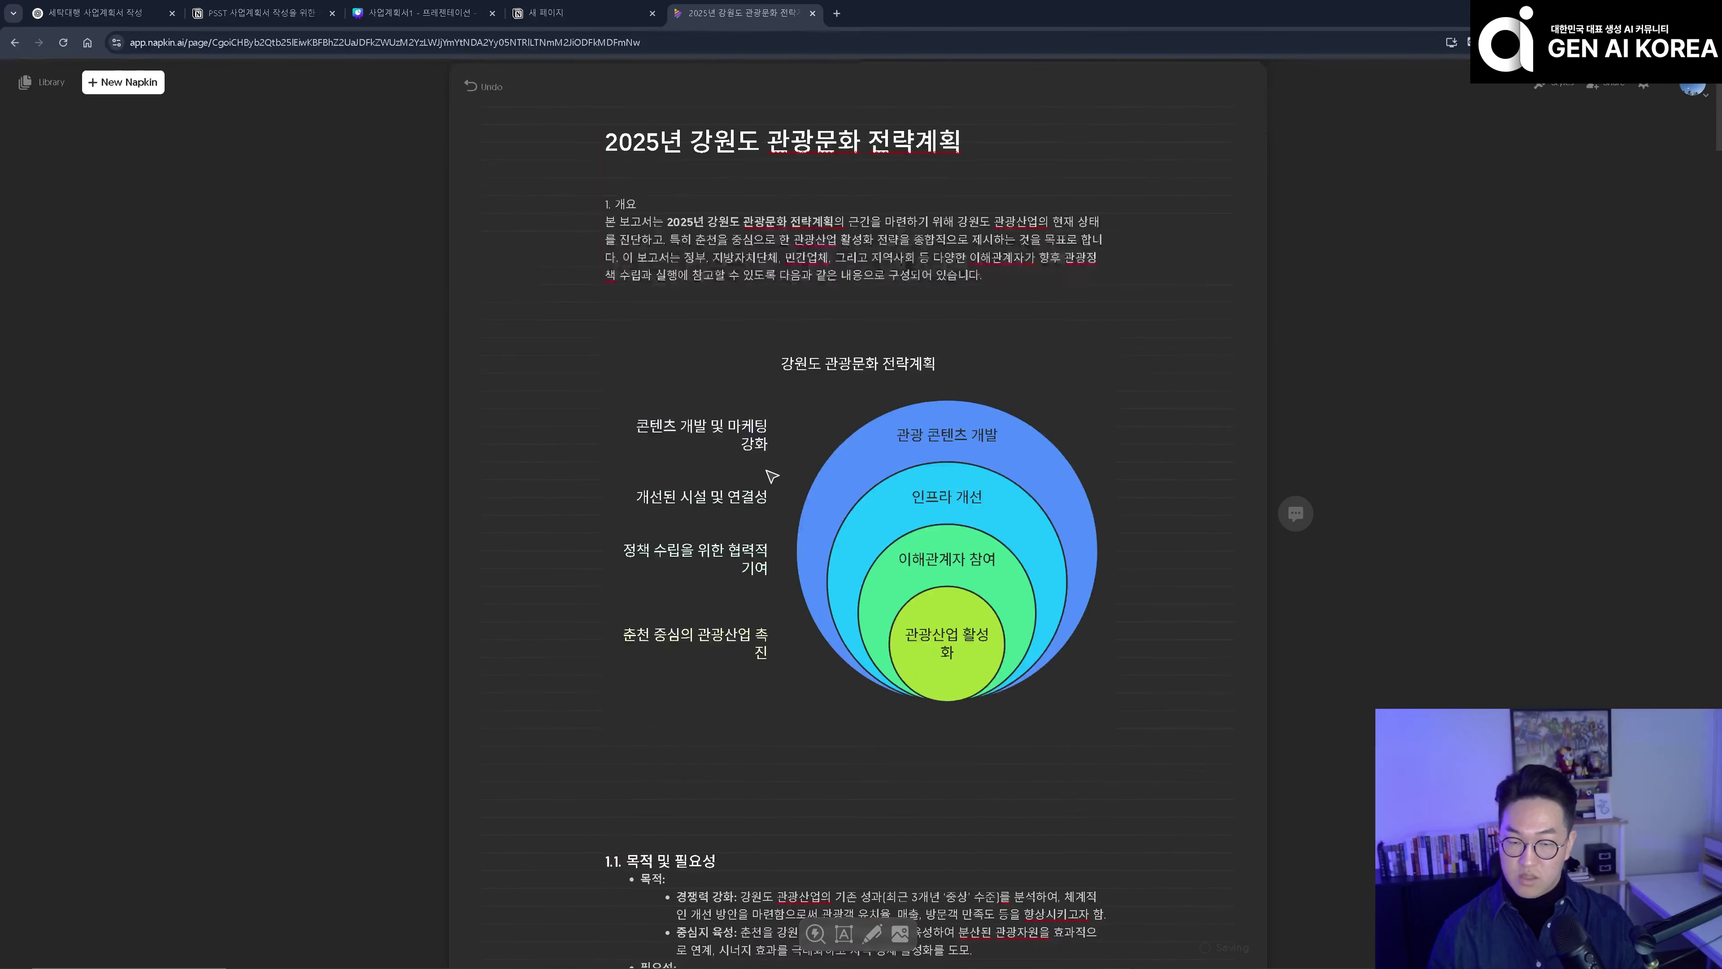
left_click(127, 84)
left_click(131, 87)
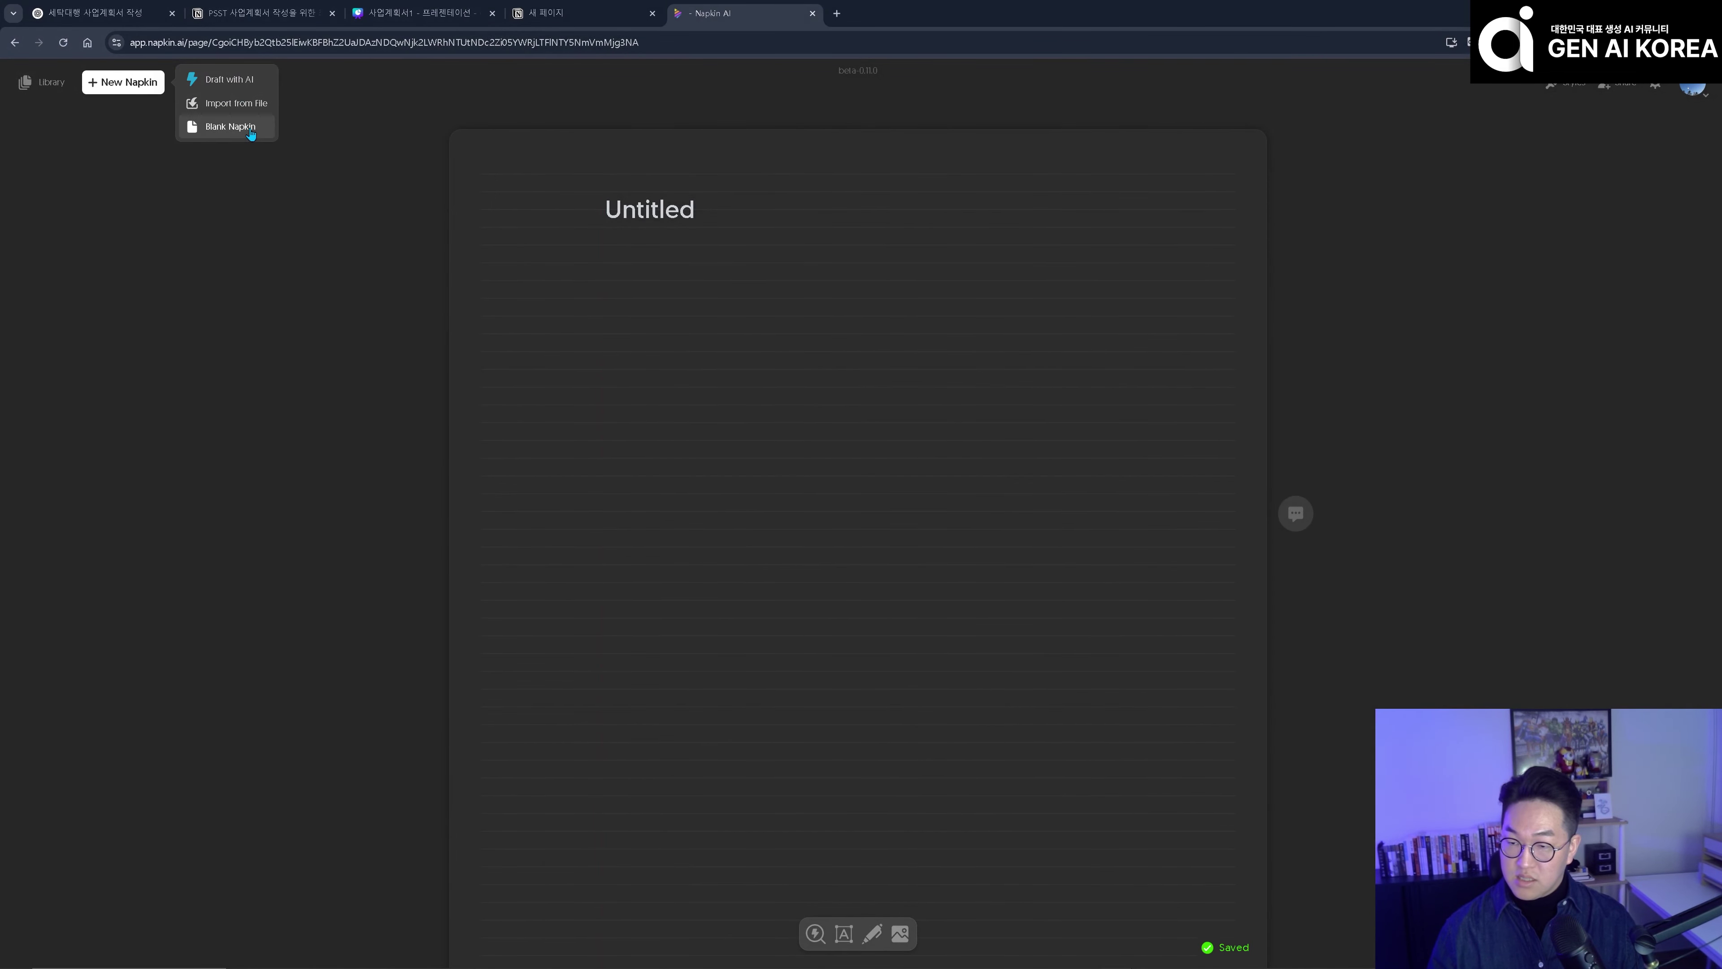
left_click(248, 134)
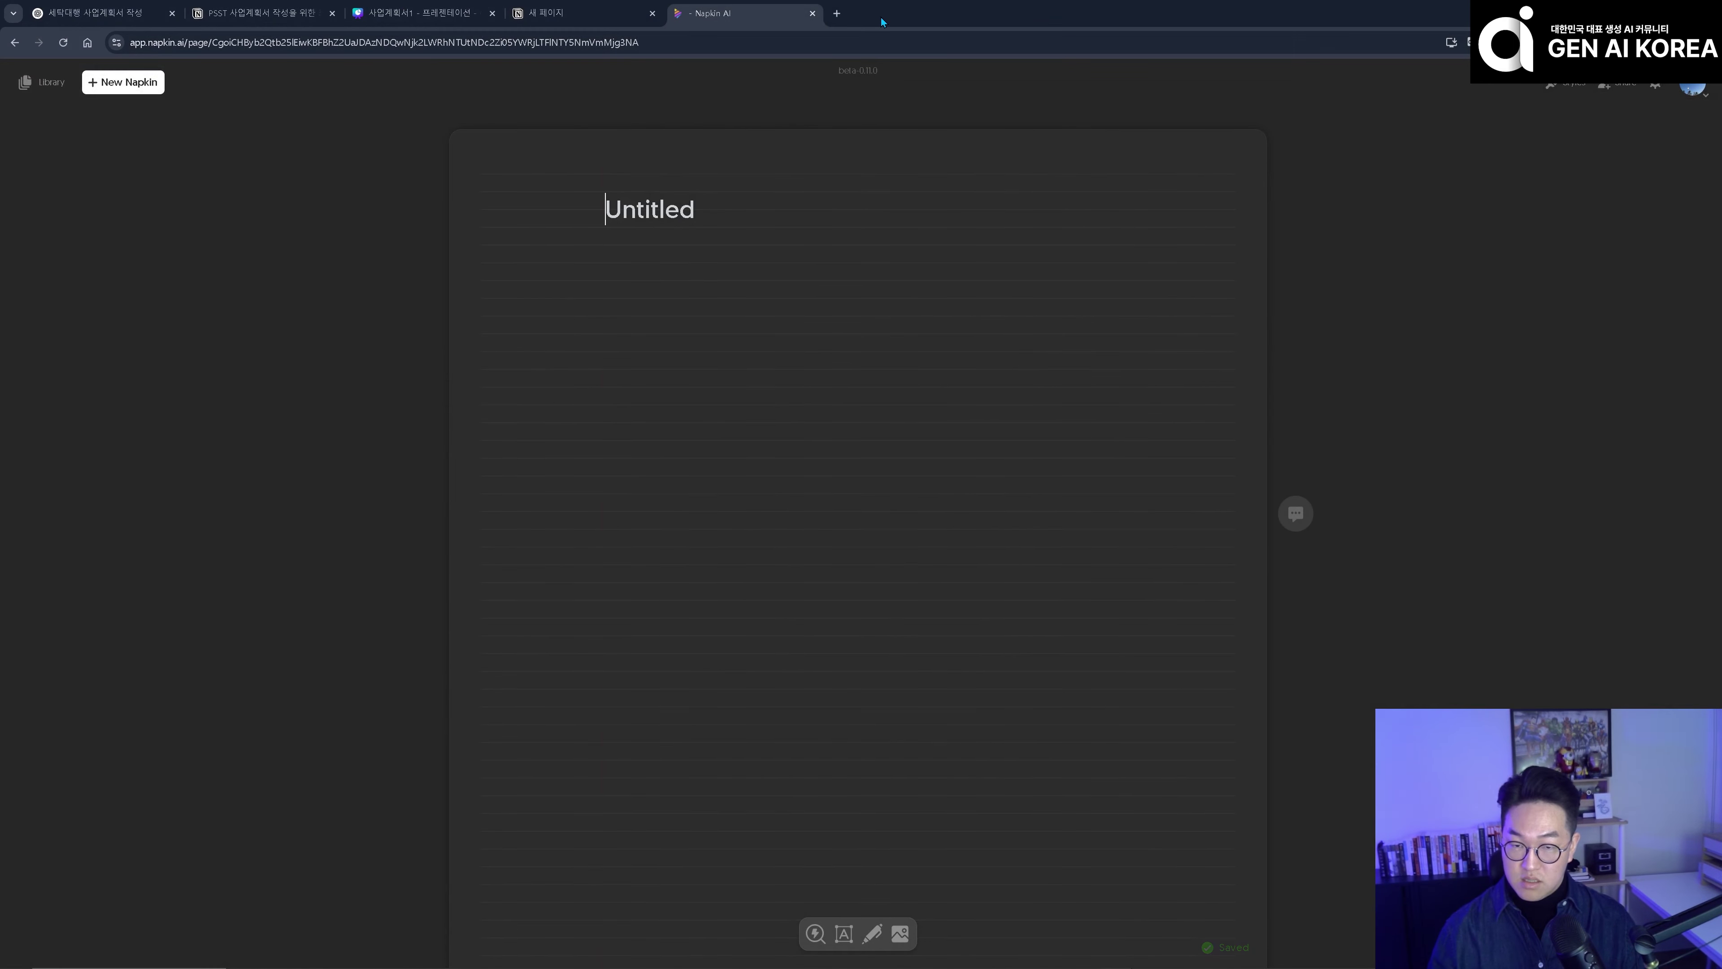
- Switch to full screen and fill a fresh blank Napkin with the copied '세탁대행 어플리케이션 사업계획서 (PSST 기반) [초안2]' text
key("F11")
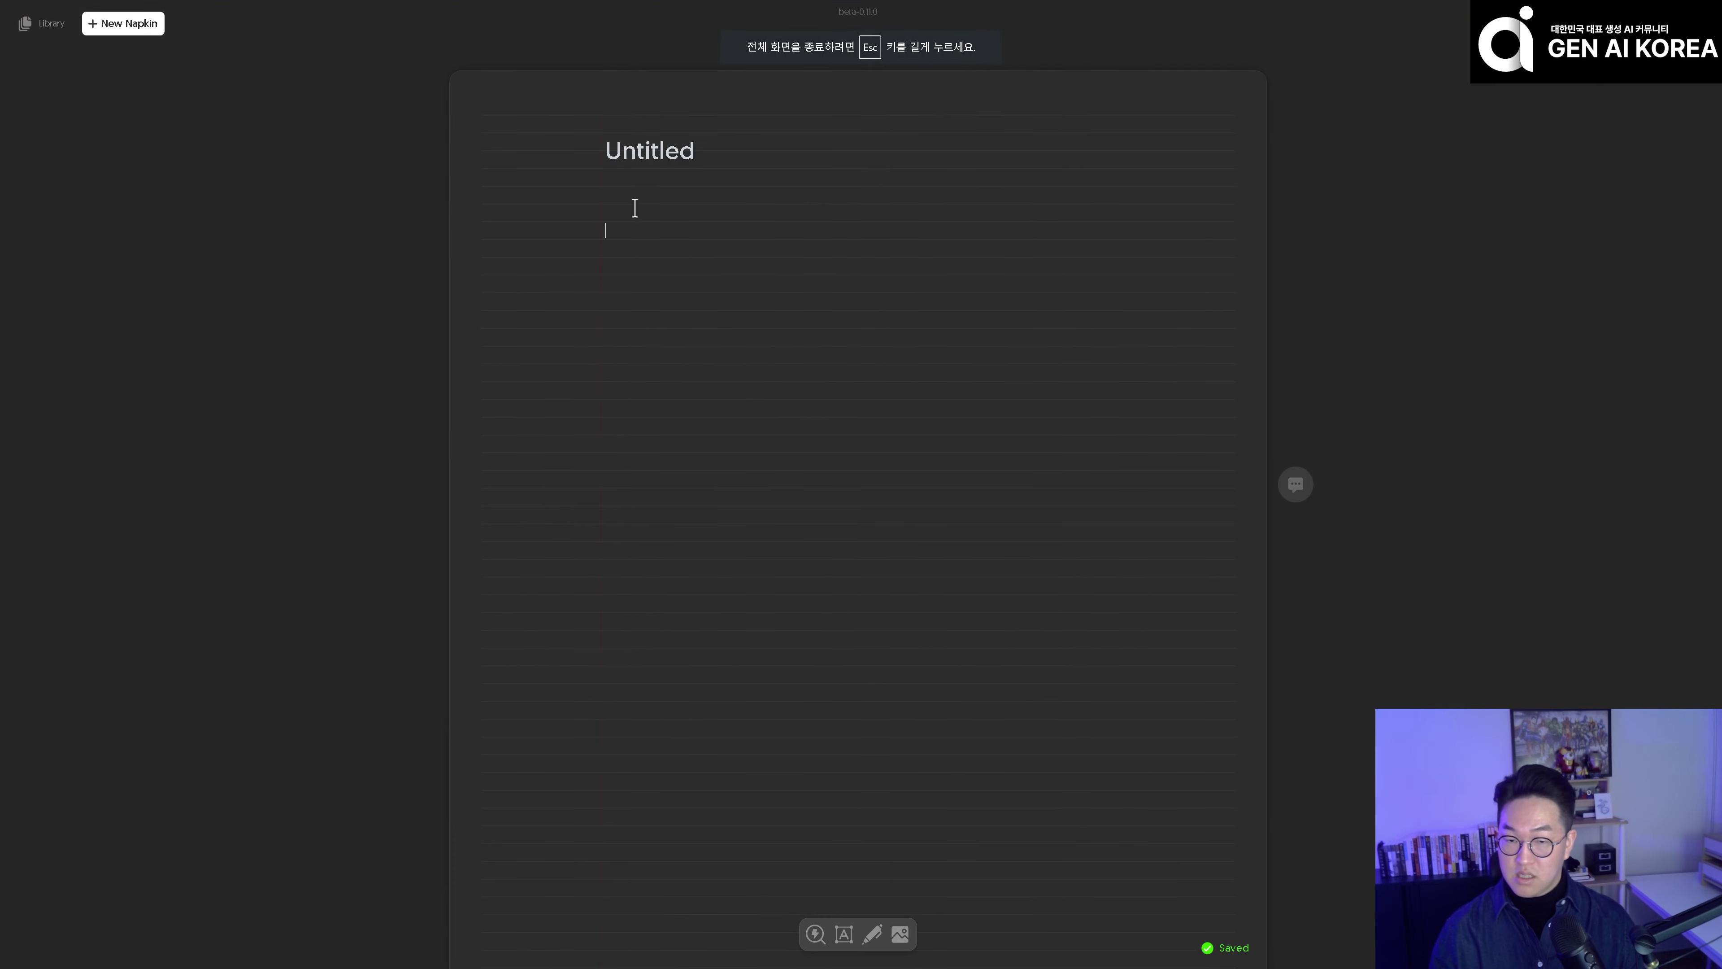
left_click(123, 31)
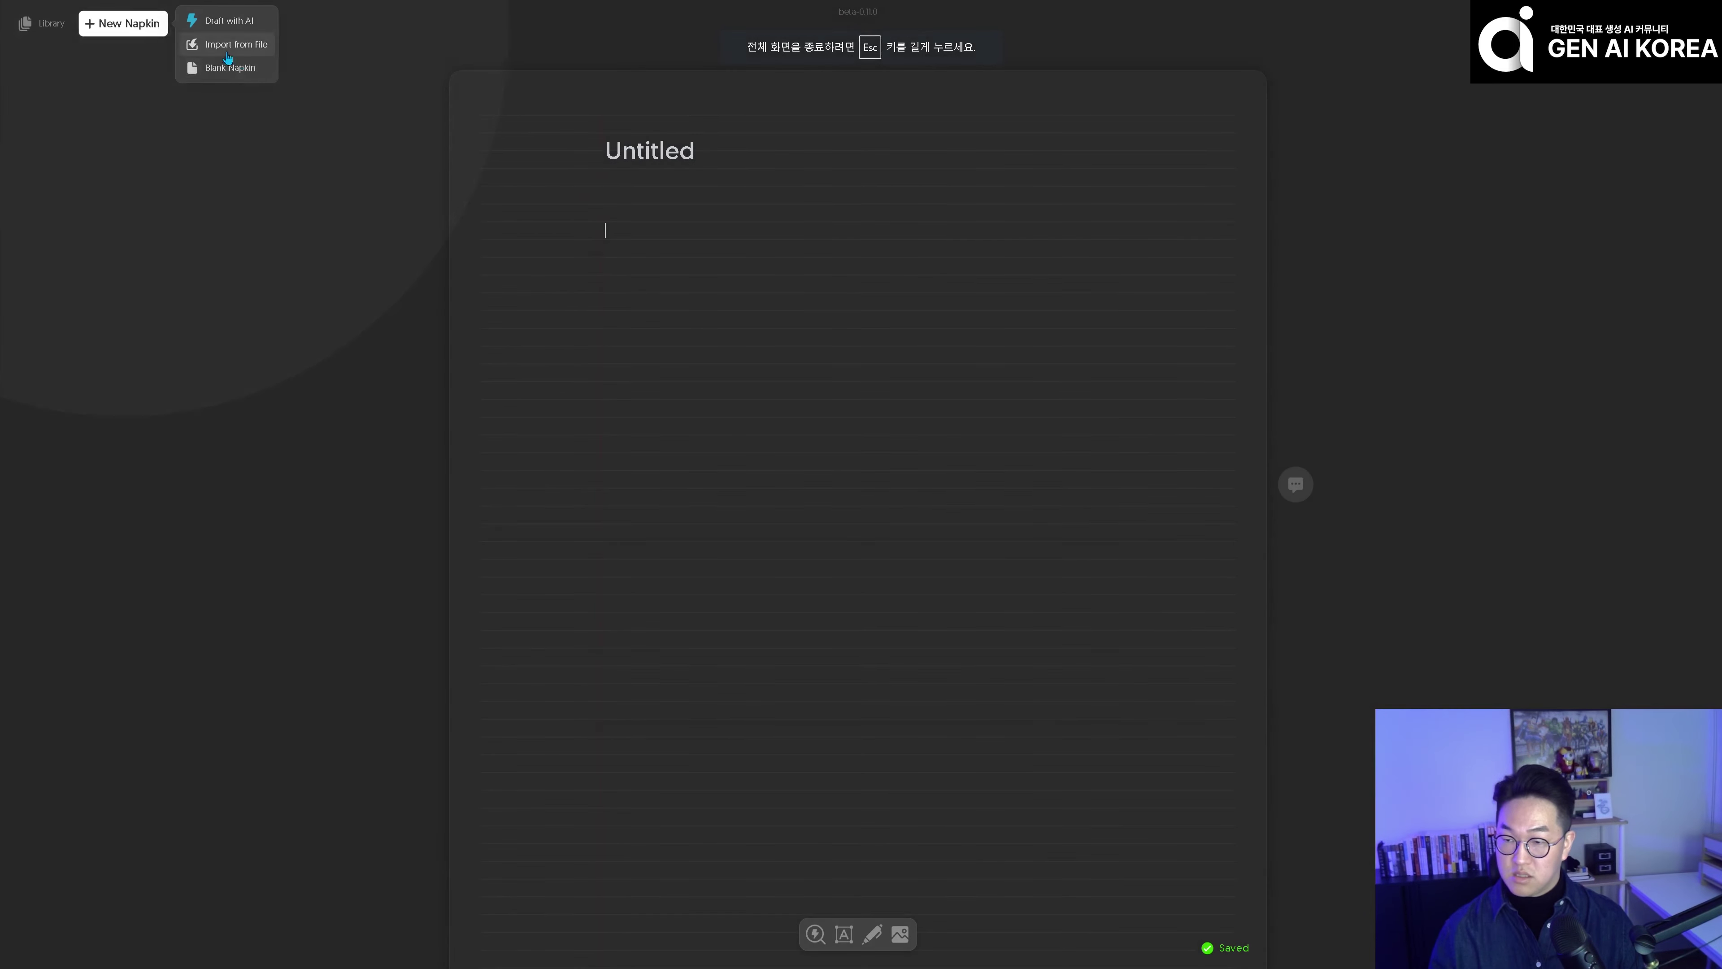
left_click(230, 67)
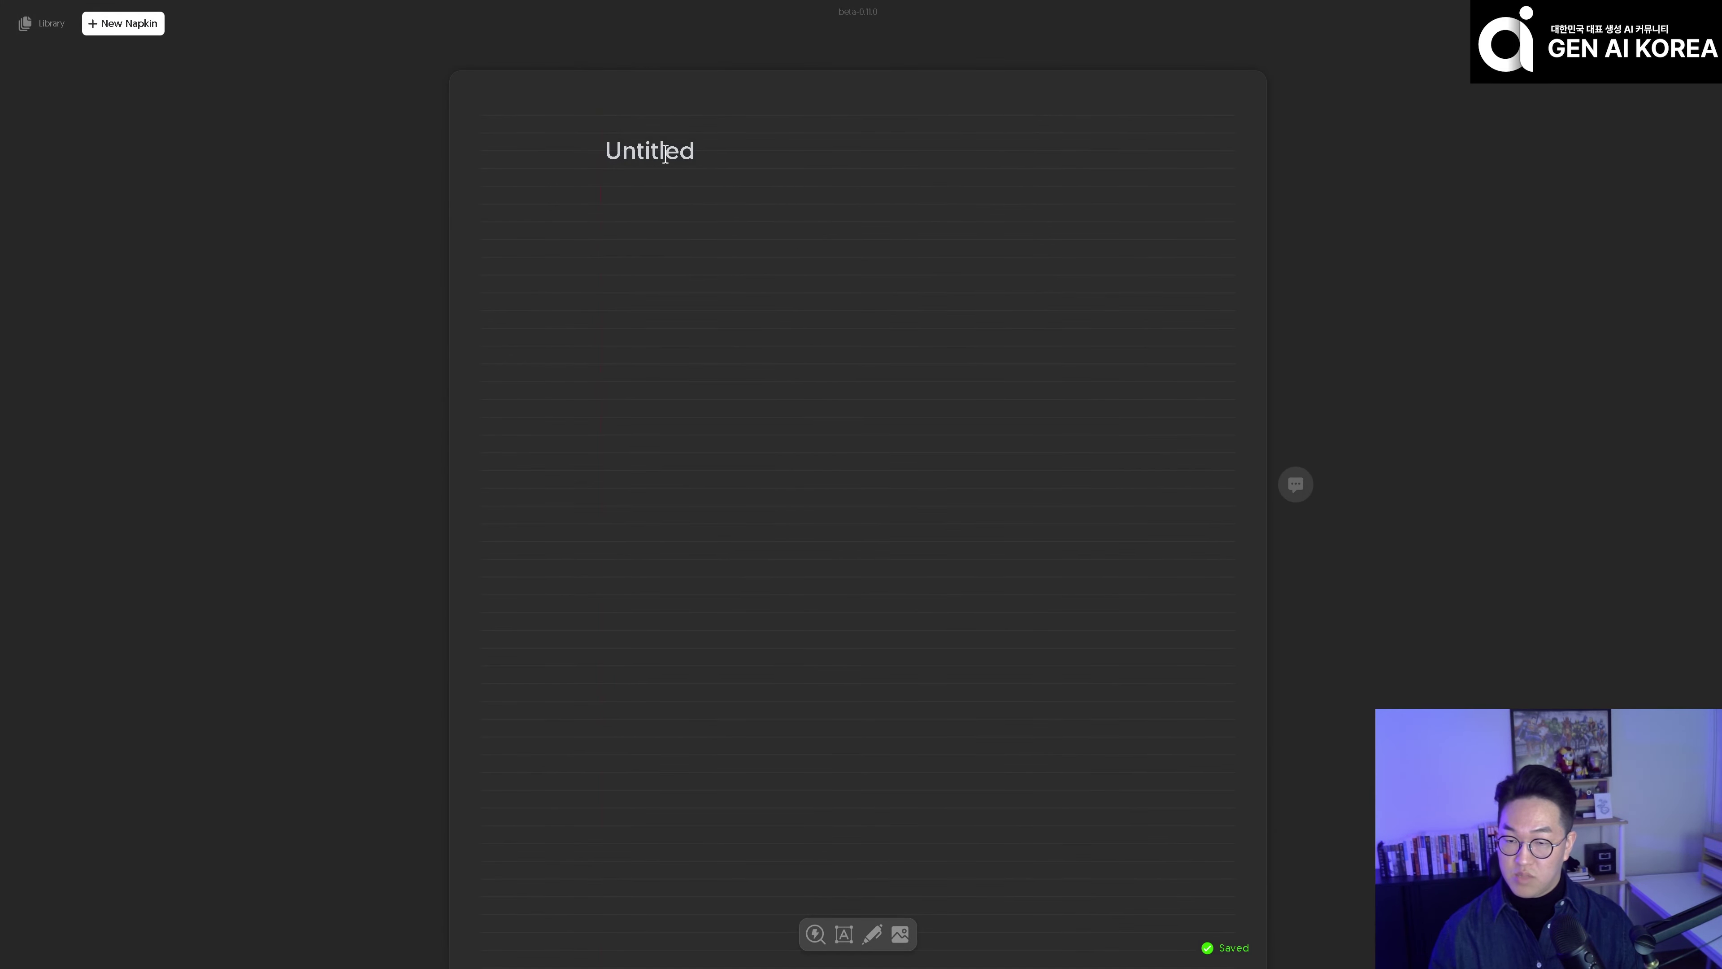
key("ctrl+v")
scroll(780, 294, "down", 1)
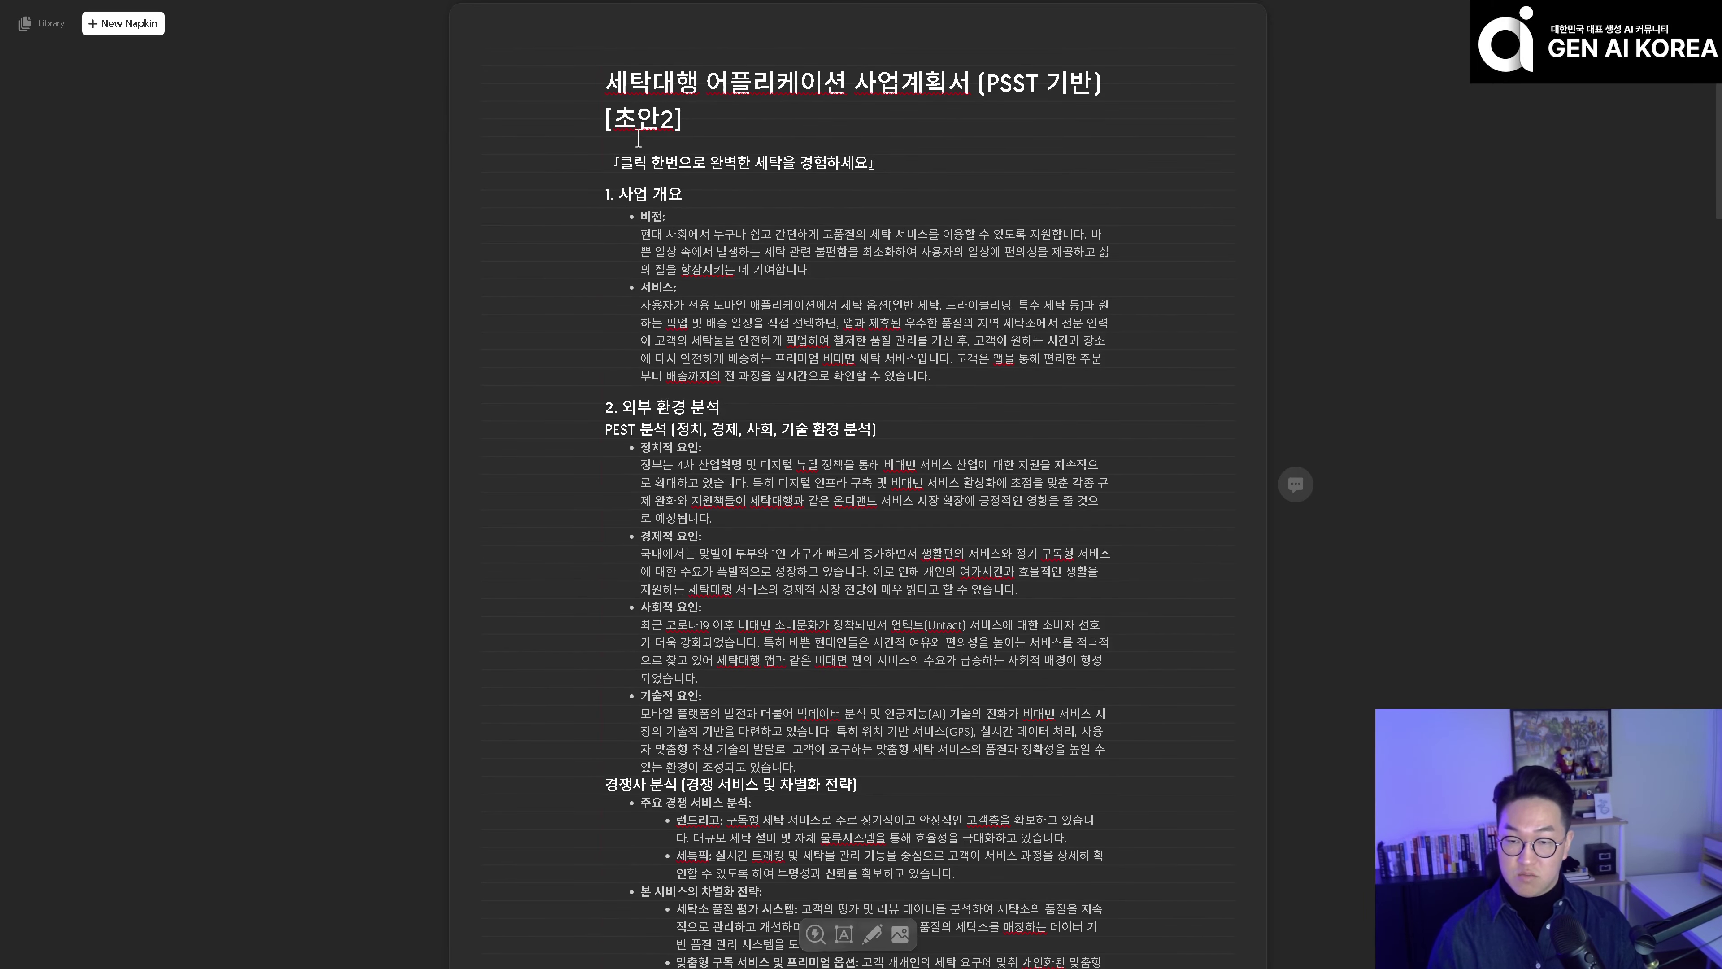
- Generate a visual for the '1. 사업 개요' section and keep the circular '세탁 서비스의 편리함과 품질 향상' diagram in its gradient style
left_click(584, 297)
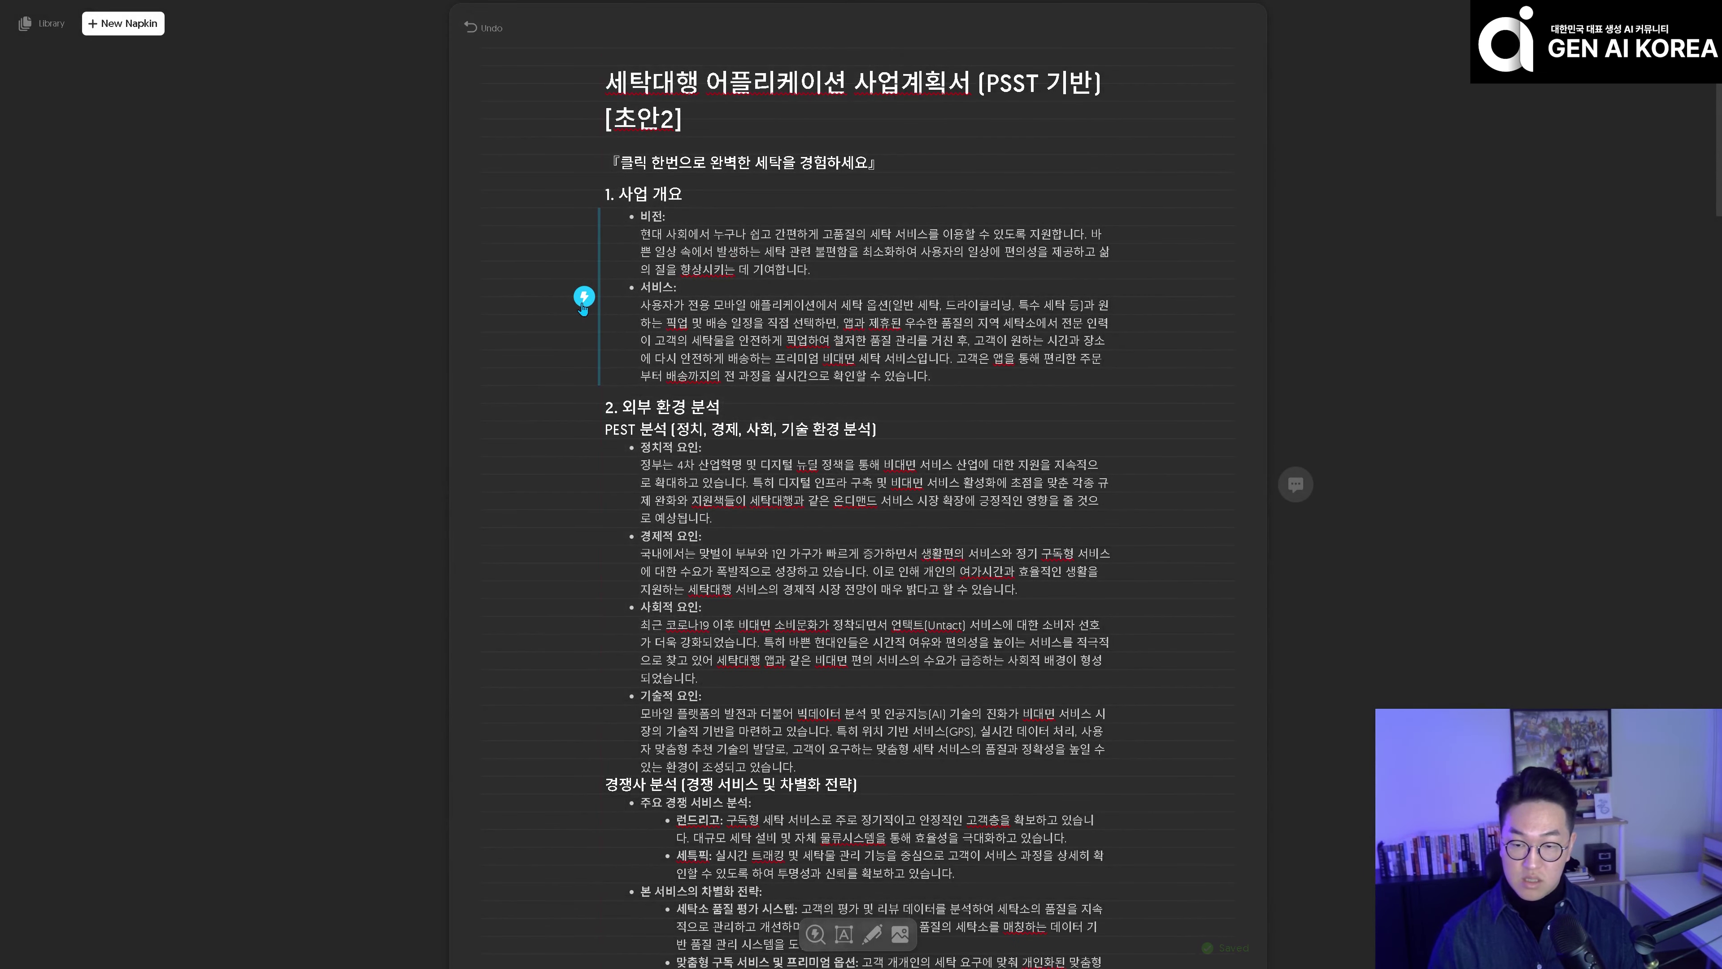
left_click(584, 298)
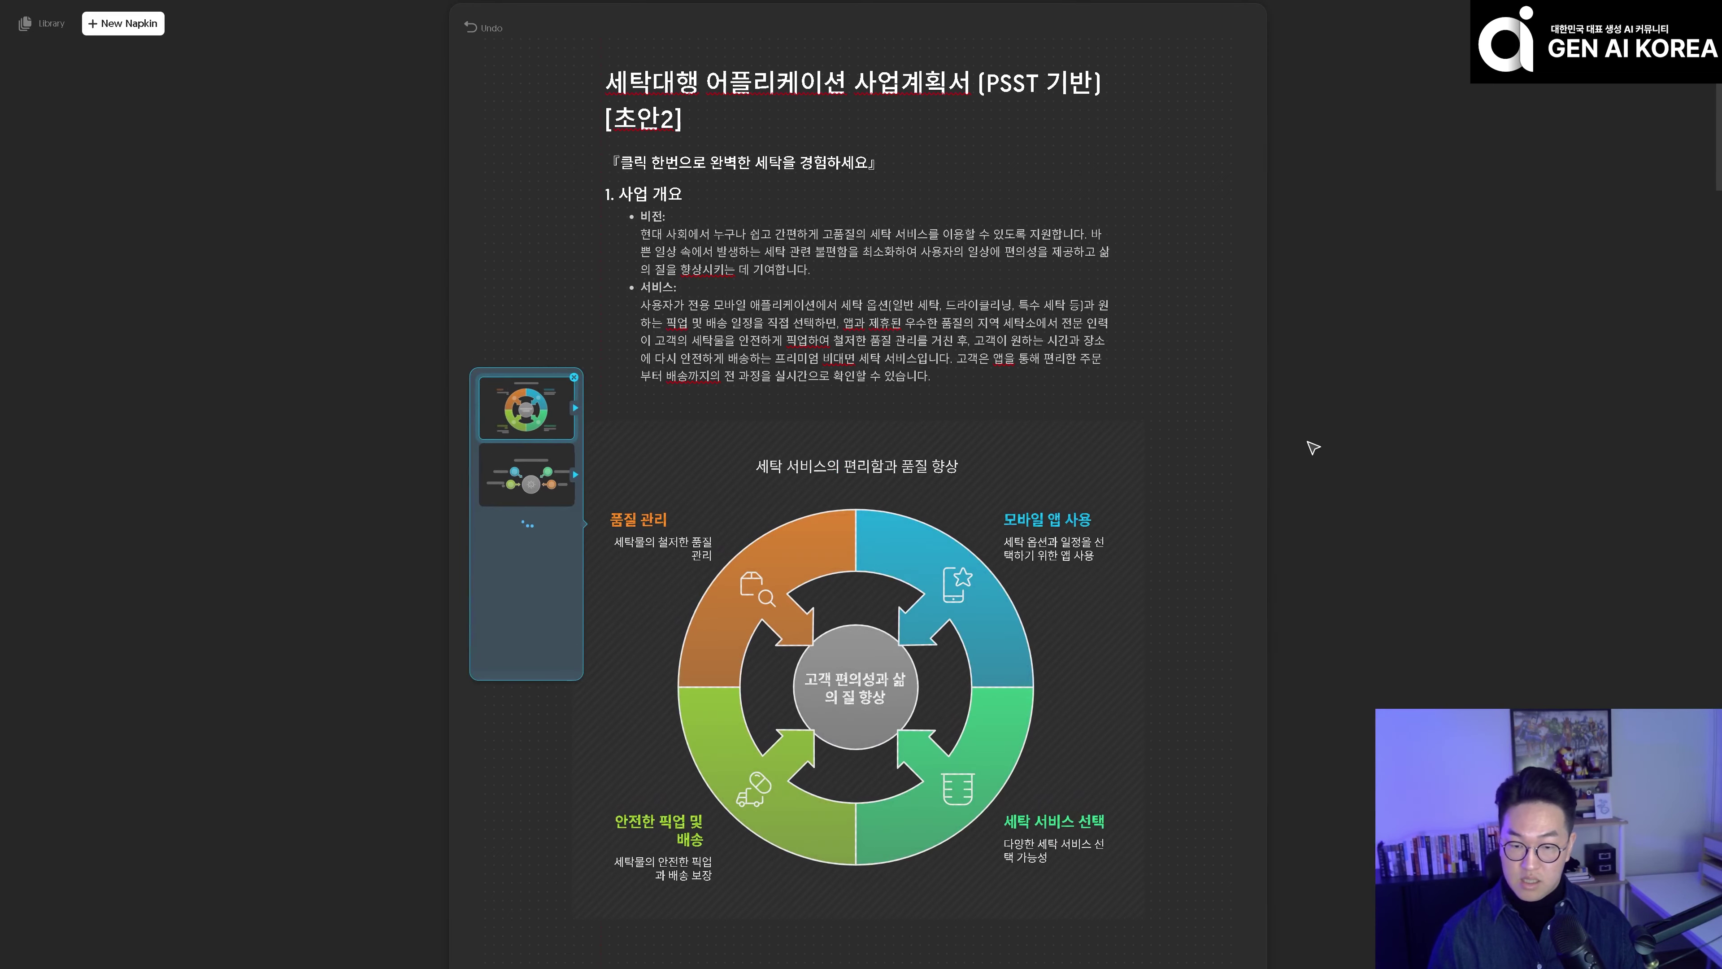
scroll(1314, 448, "down", 2)
scroll(1288, 480, "down", 1)
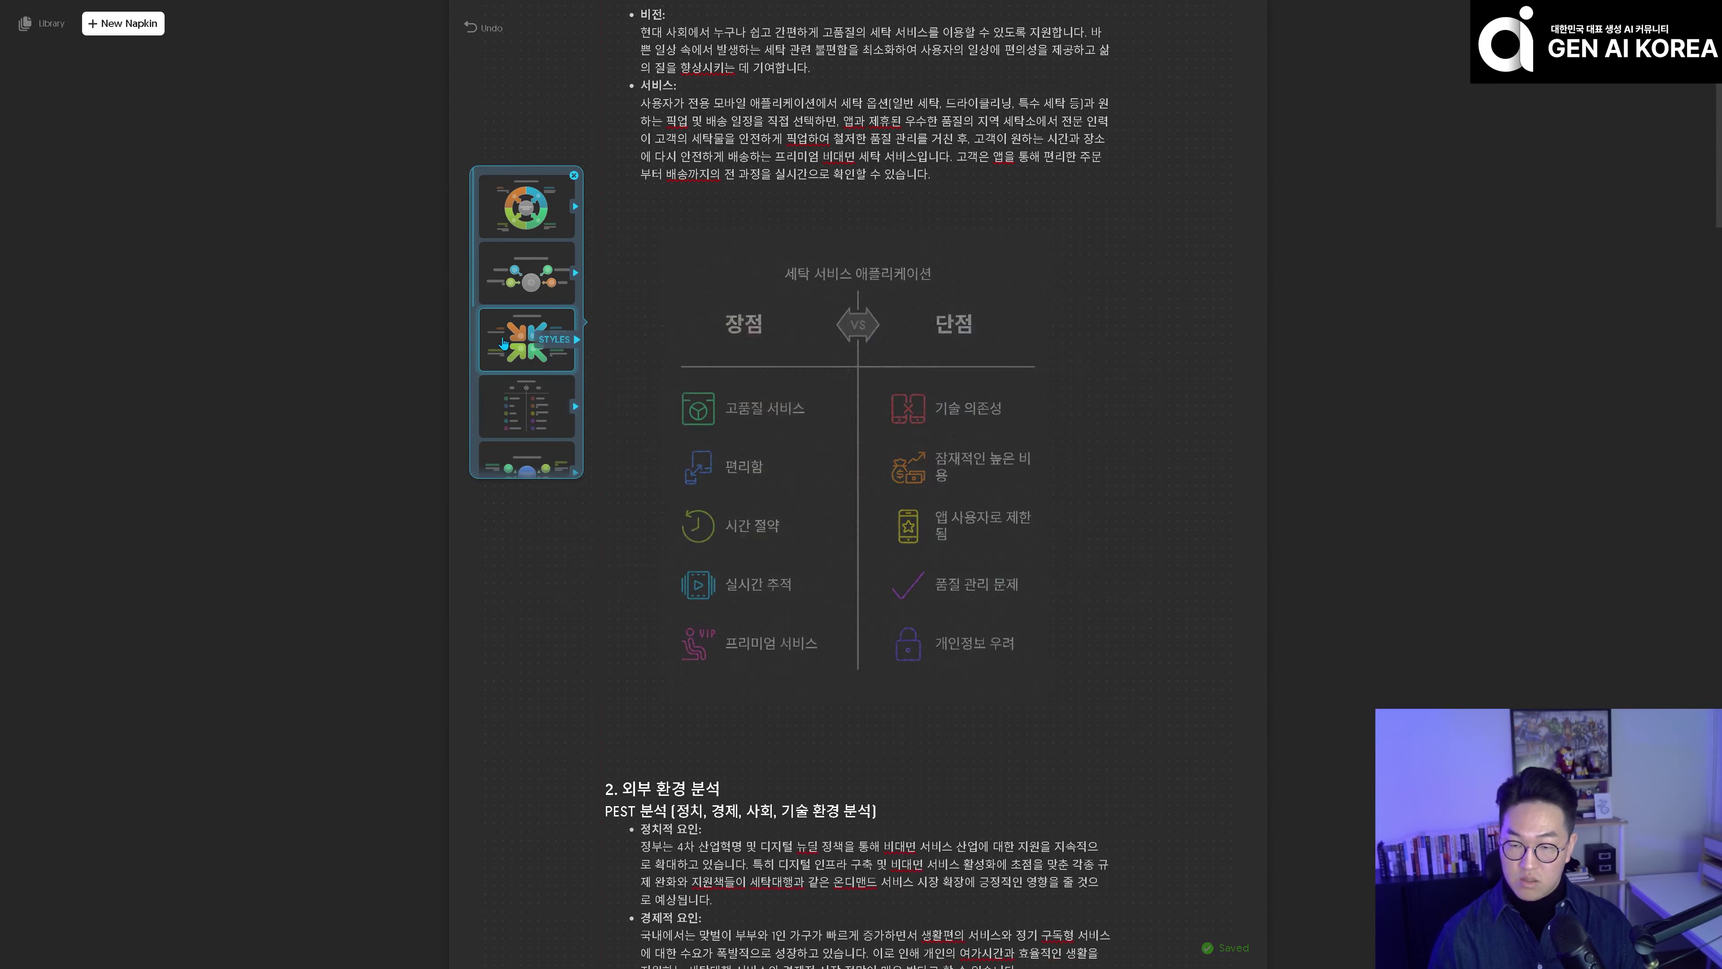
scroll(509, 380, "down", 2)
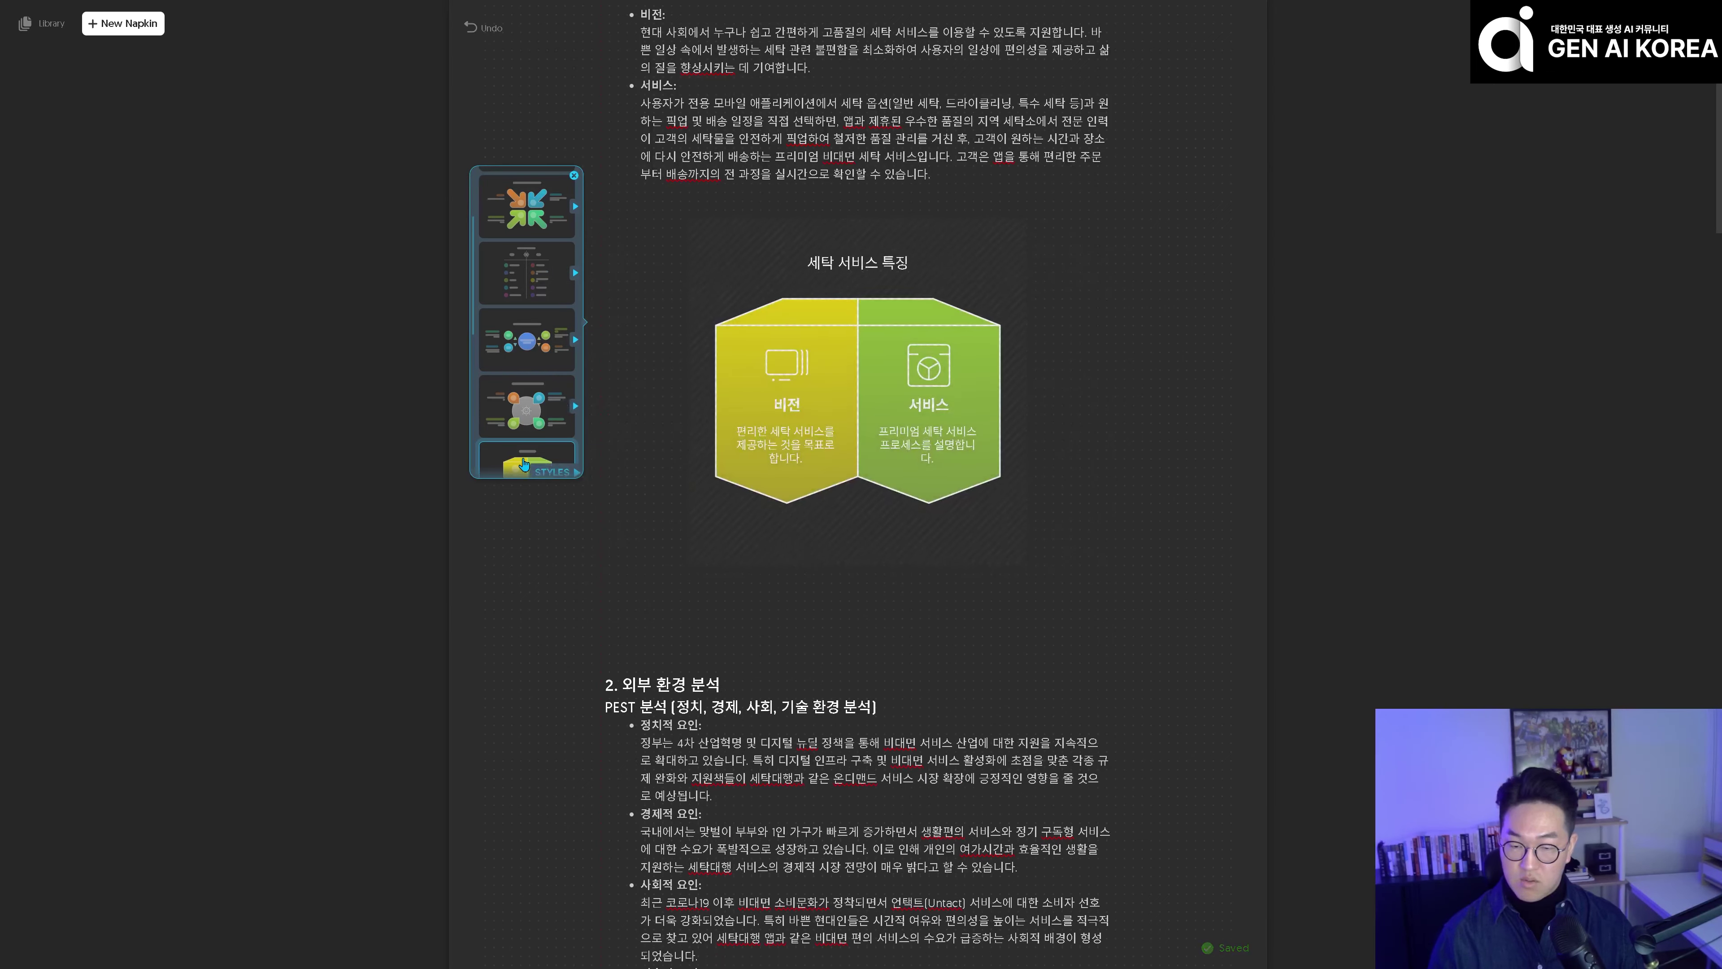
scroll(522, 407, "up", 2)
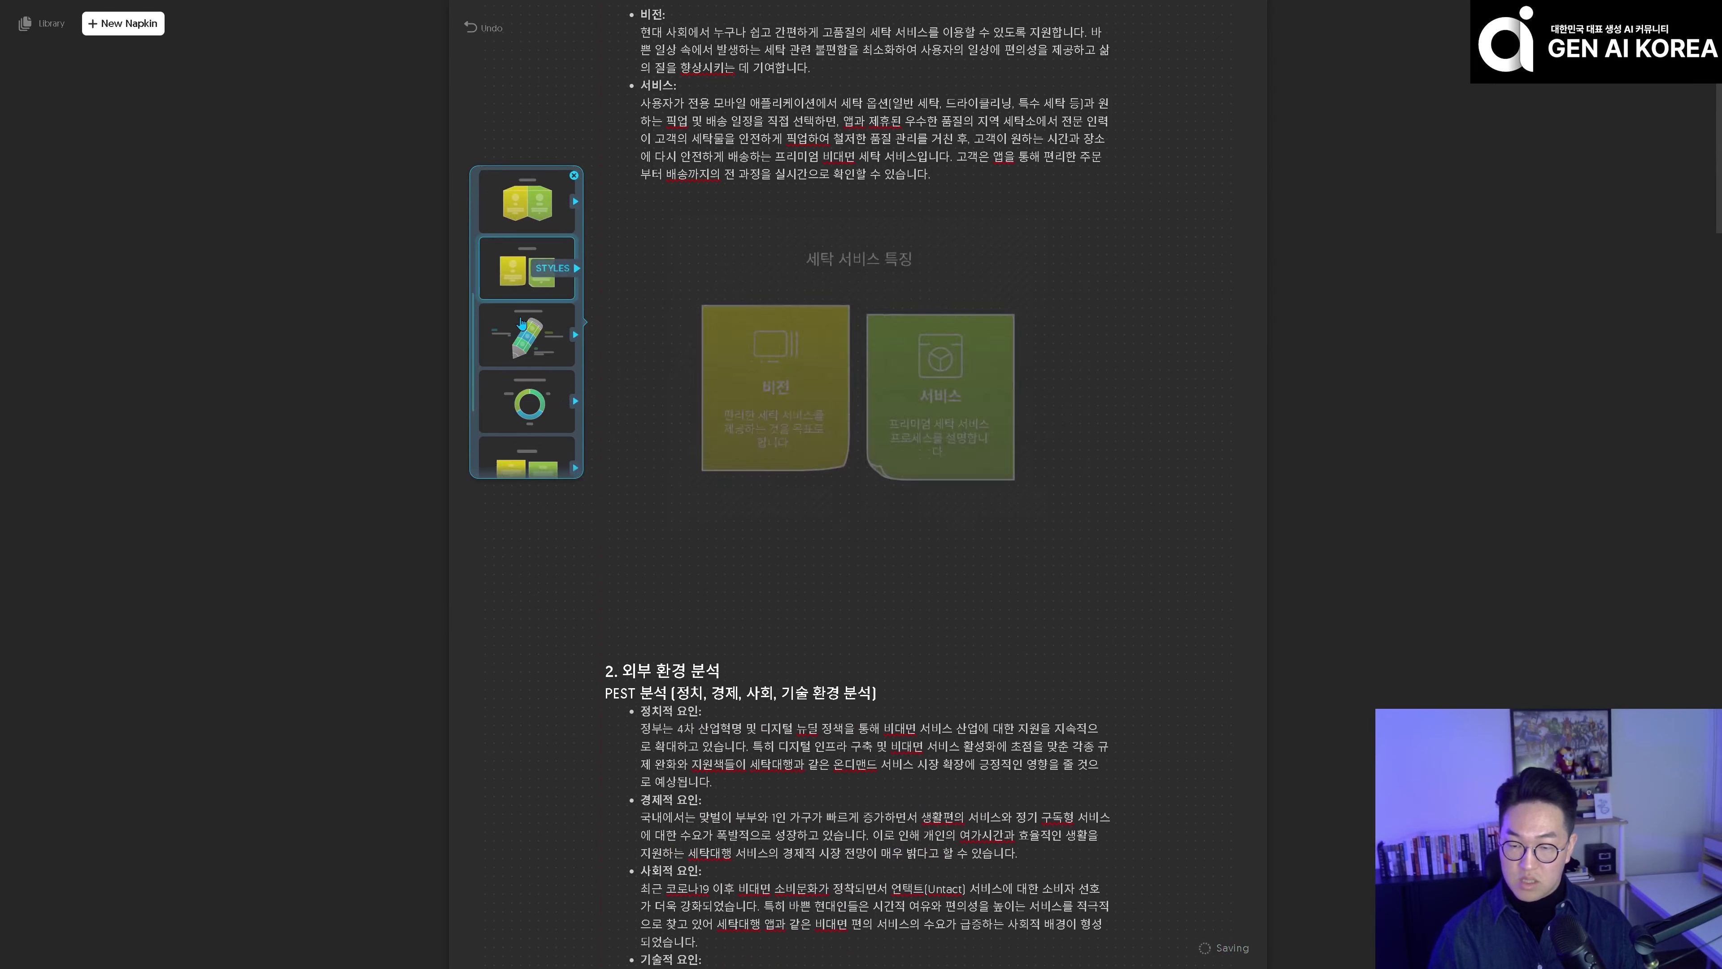
left_click(514, 349)
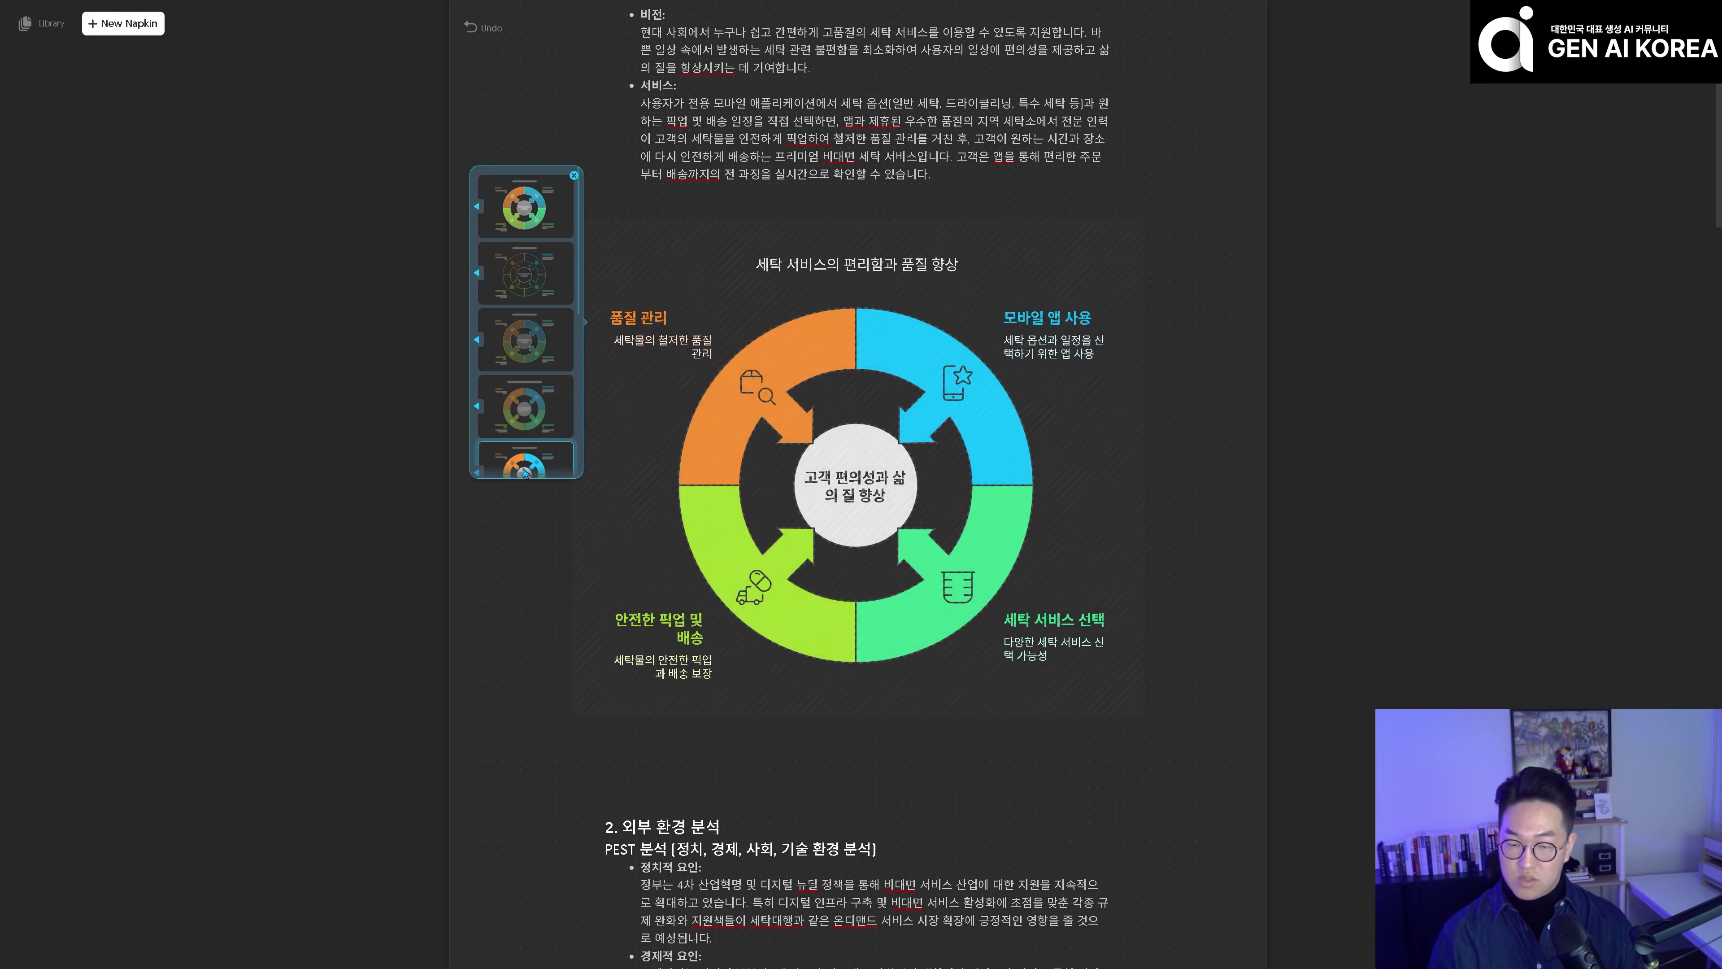
left_click(535, 229)
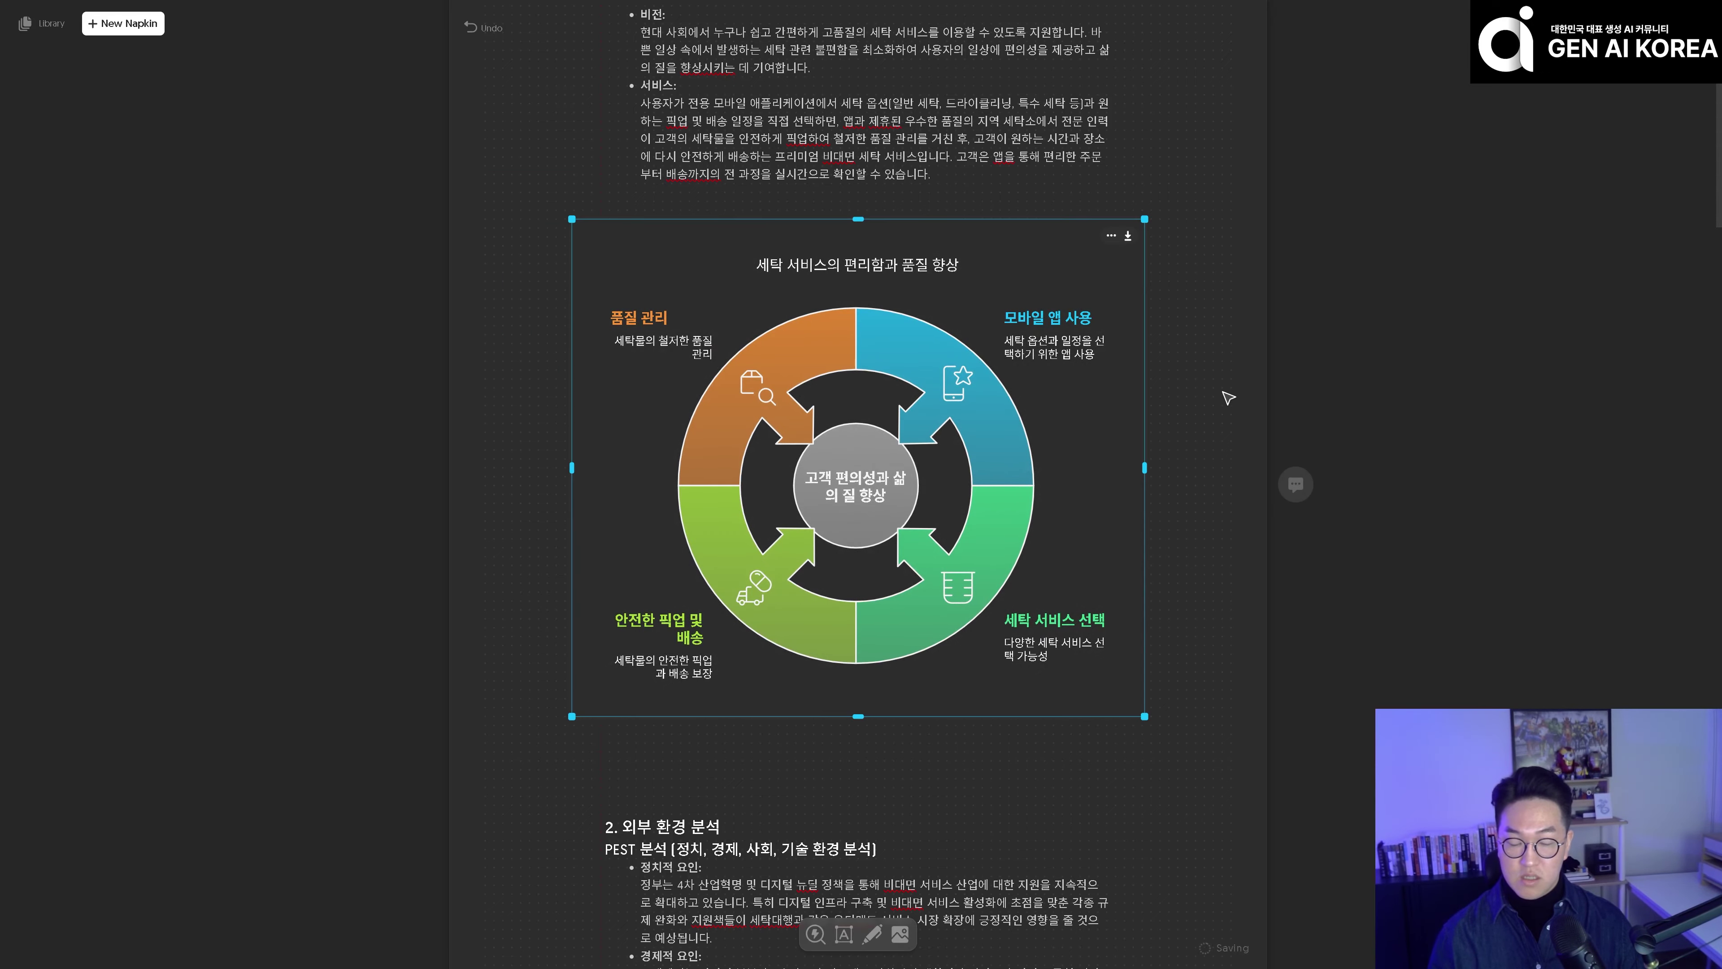
left_click(1264, 388)
- Generate a visual for the PEST 분석 section and choose the four-quadrant '세탁 서비스 앱을 위한 PEST 분석' diagram with solid bright fills
scroll(1111, 166, "down", 9)
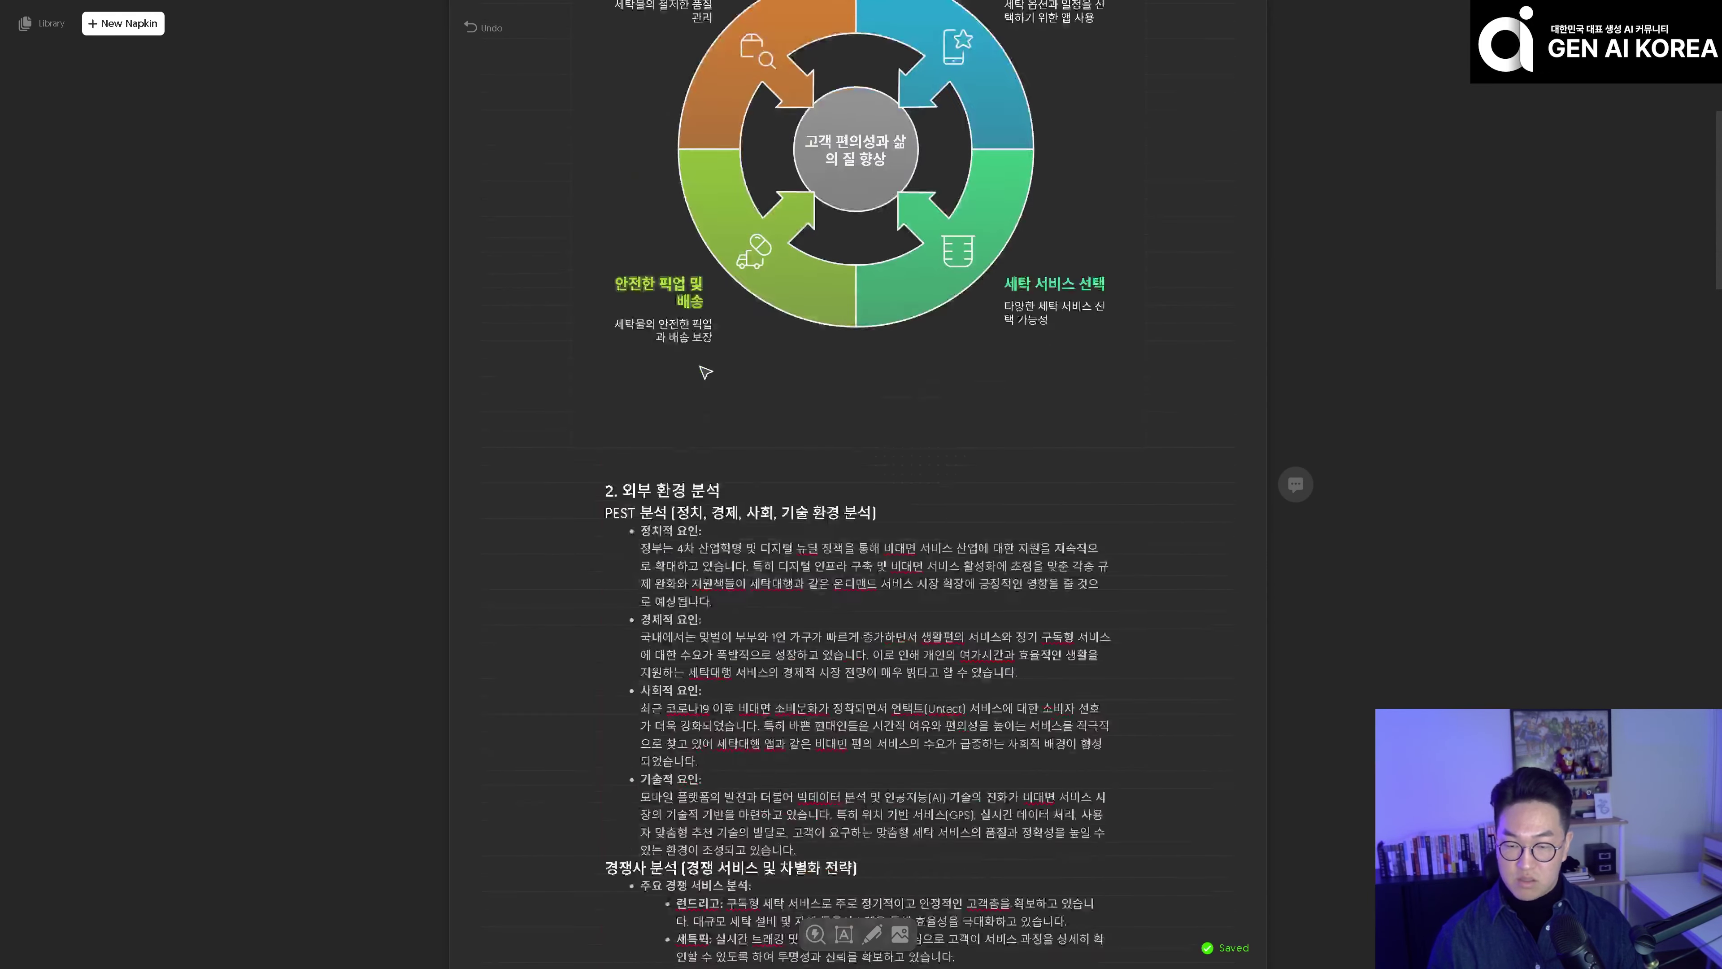
left_click(584, 426)
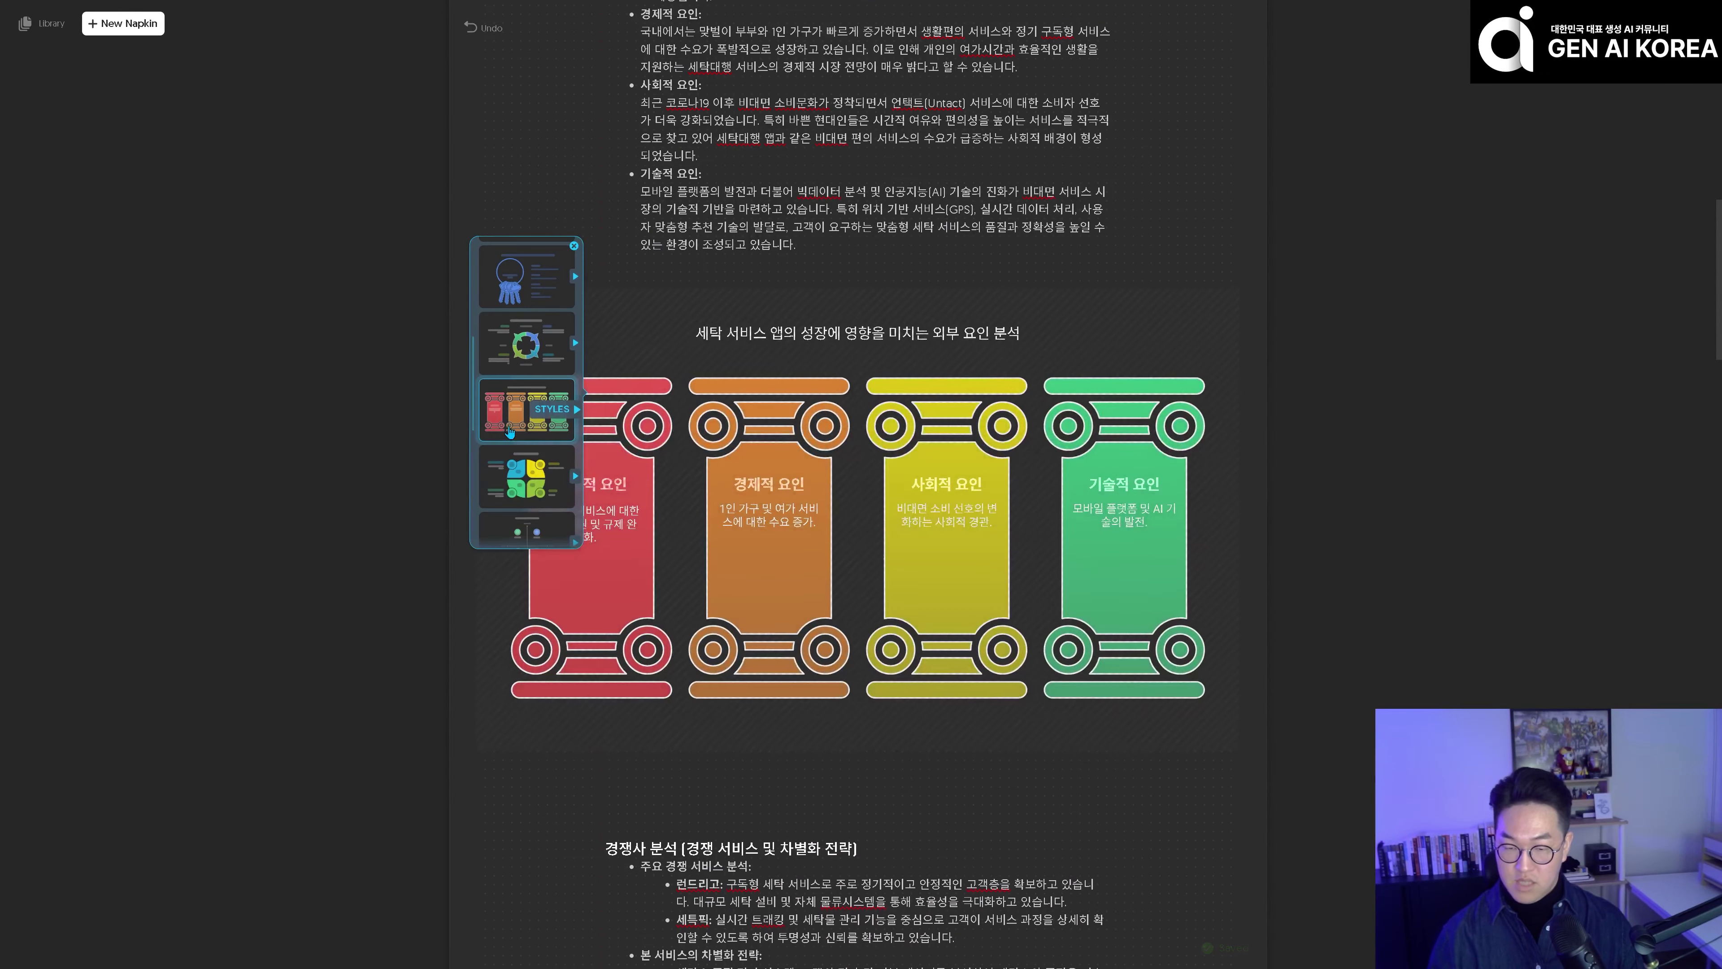
left_click(505, 470)
scroll(507, 468, "down", 2)
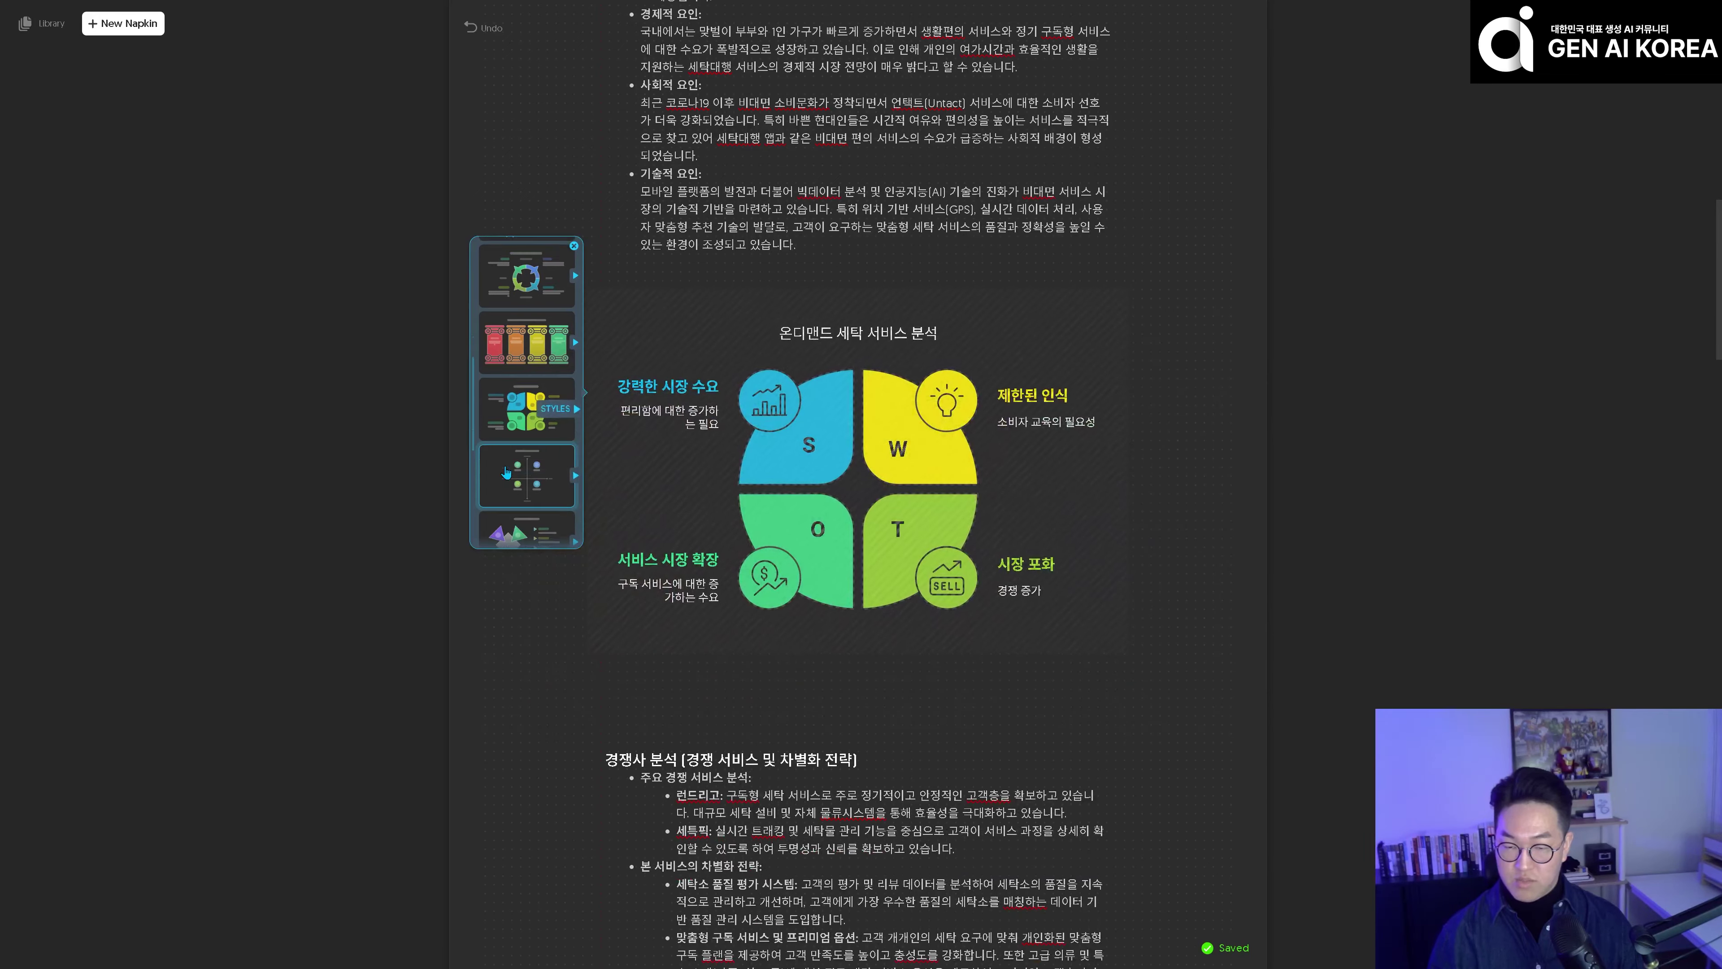
scroll(510, 464, "down", 4)
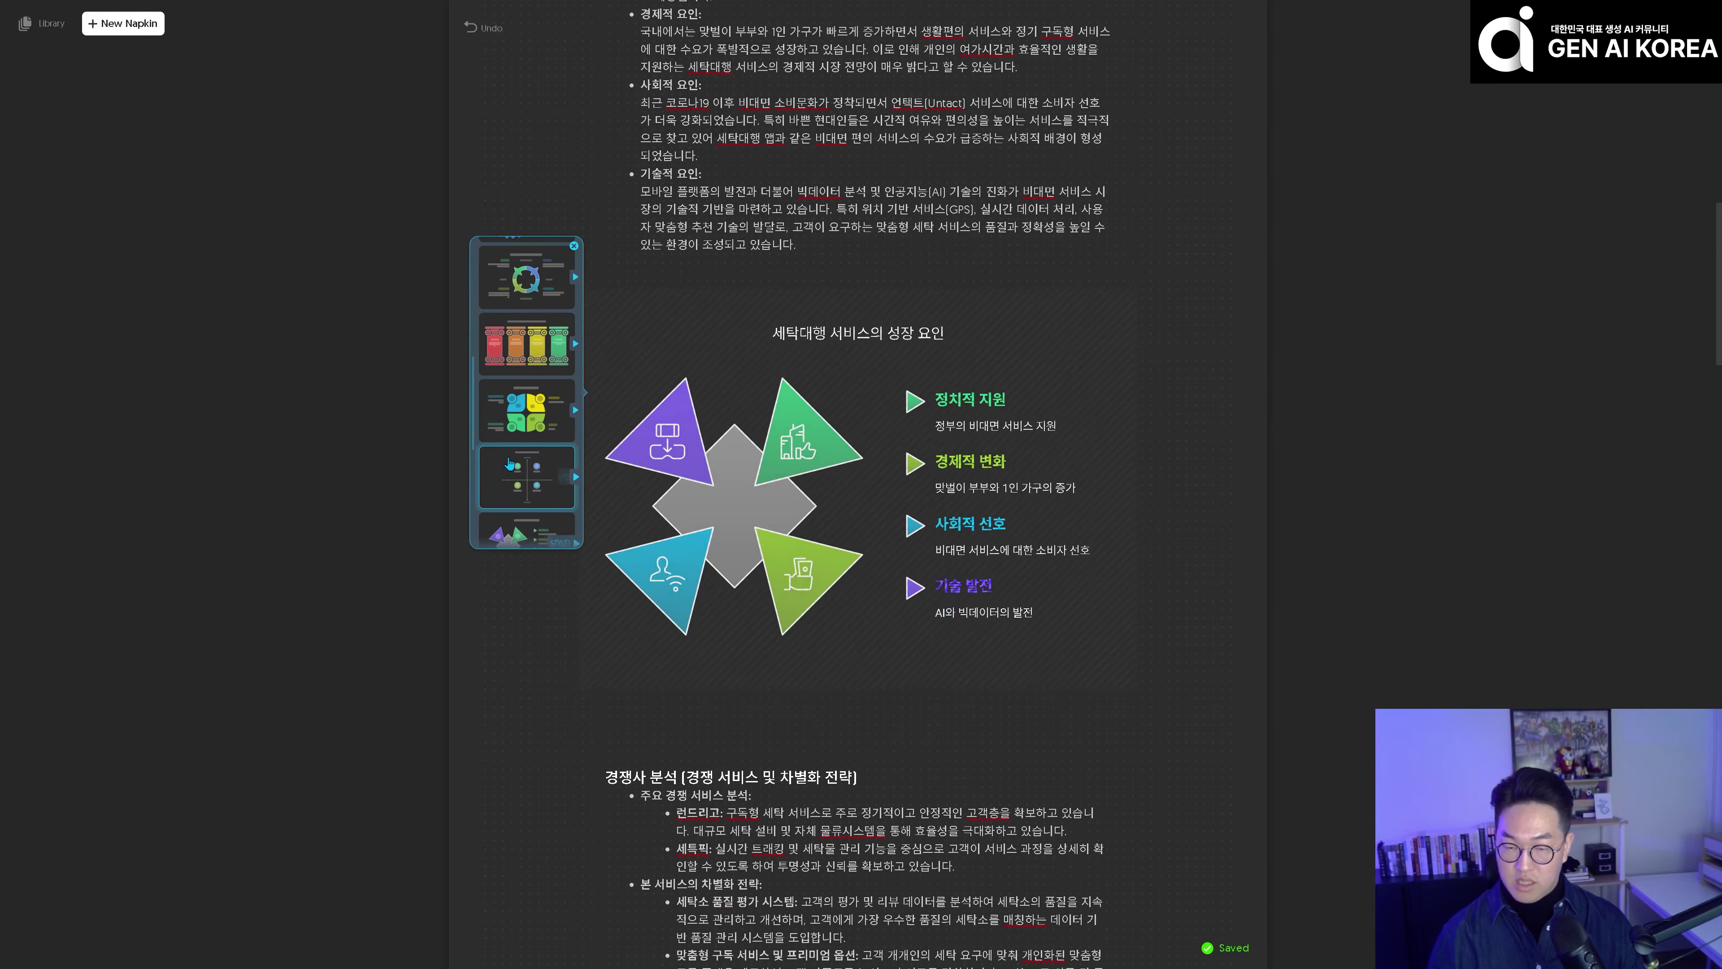
scroll(509, 373, "up", 1)
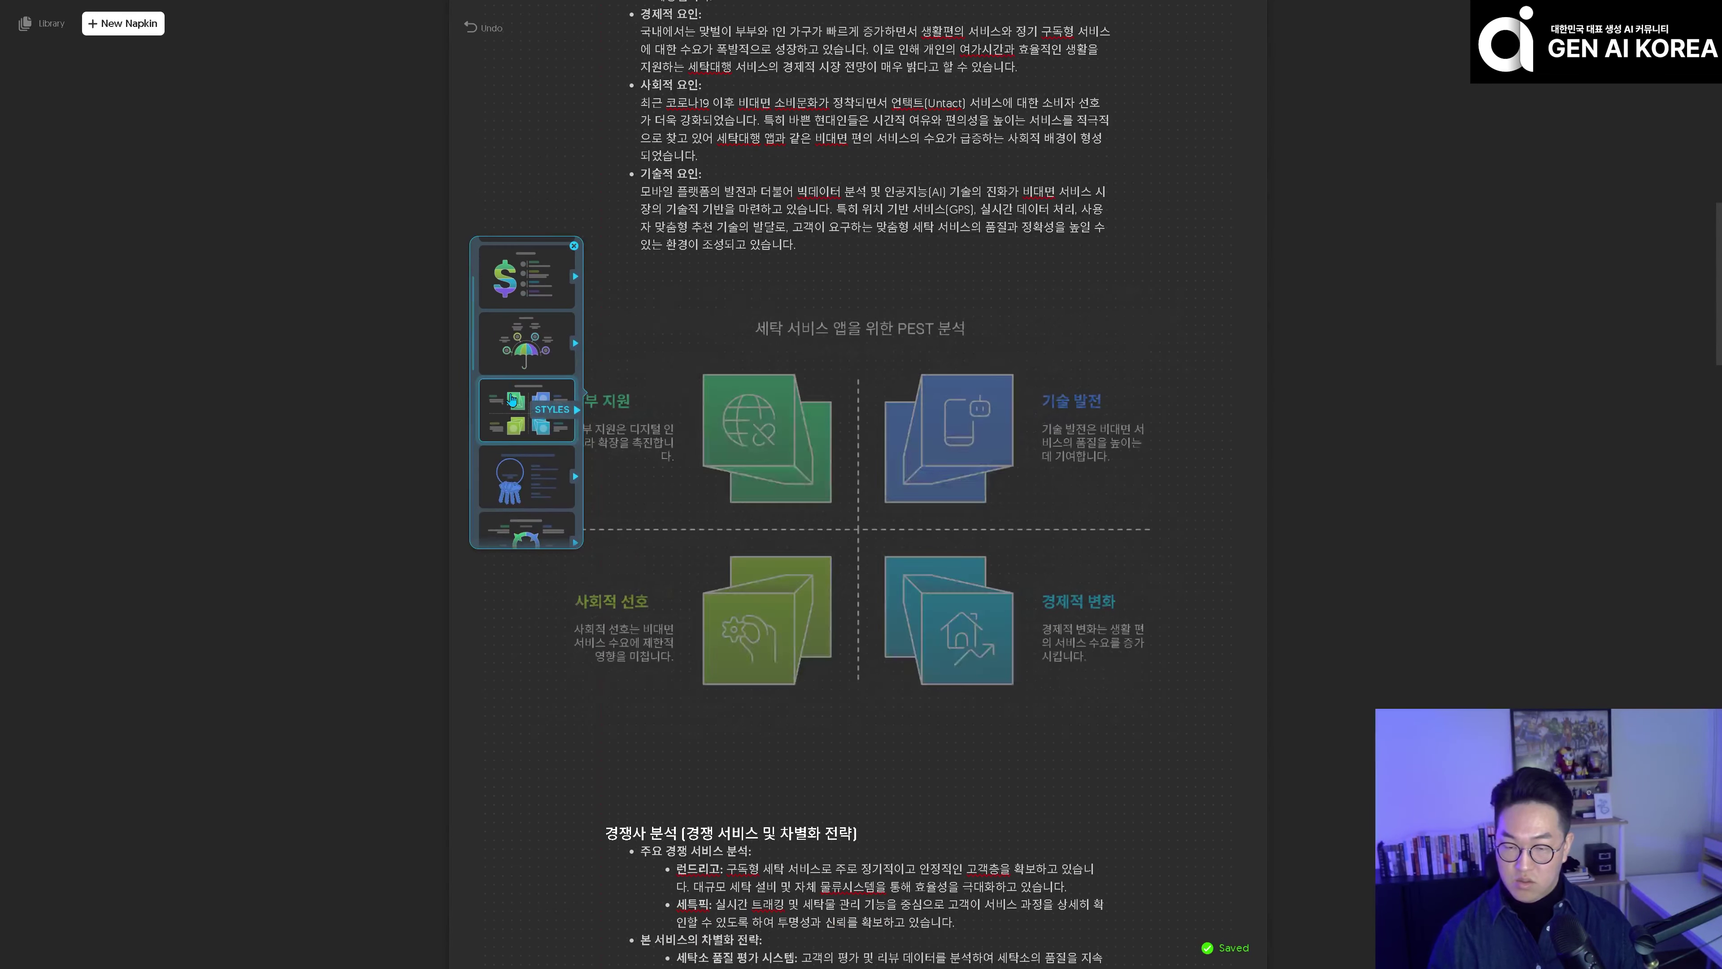
left_click(530, 410)
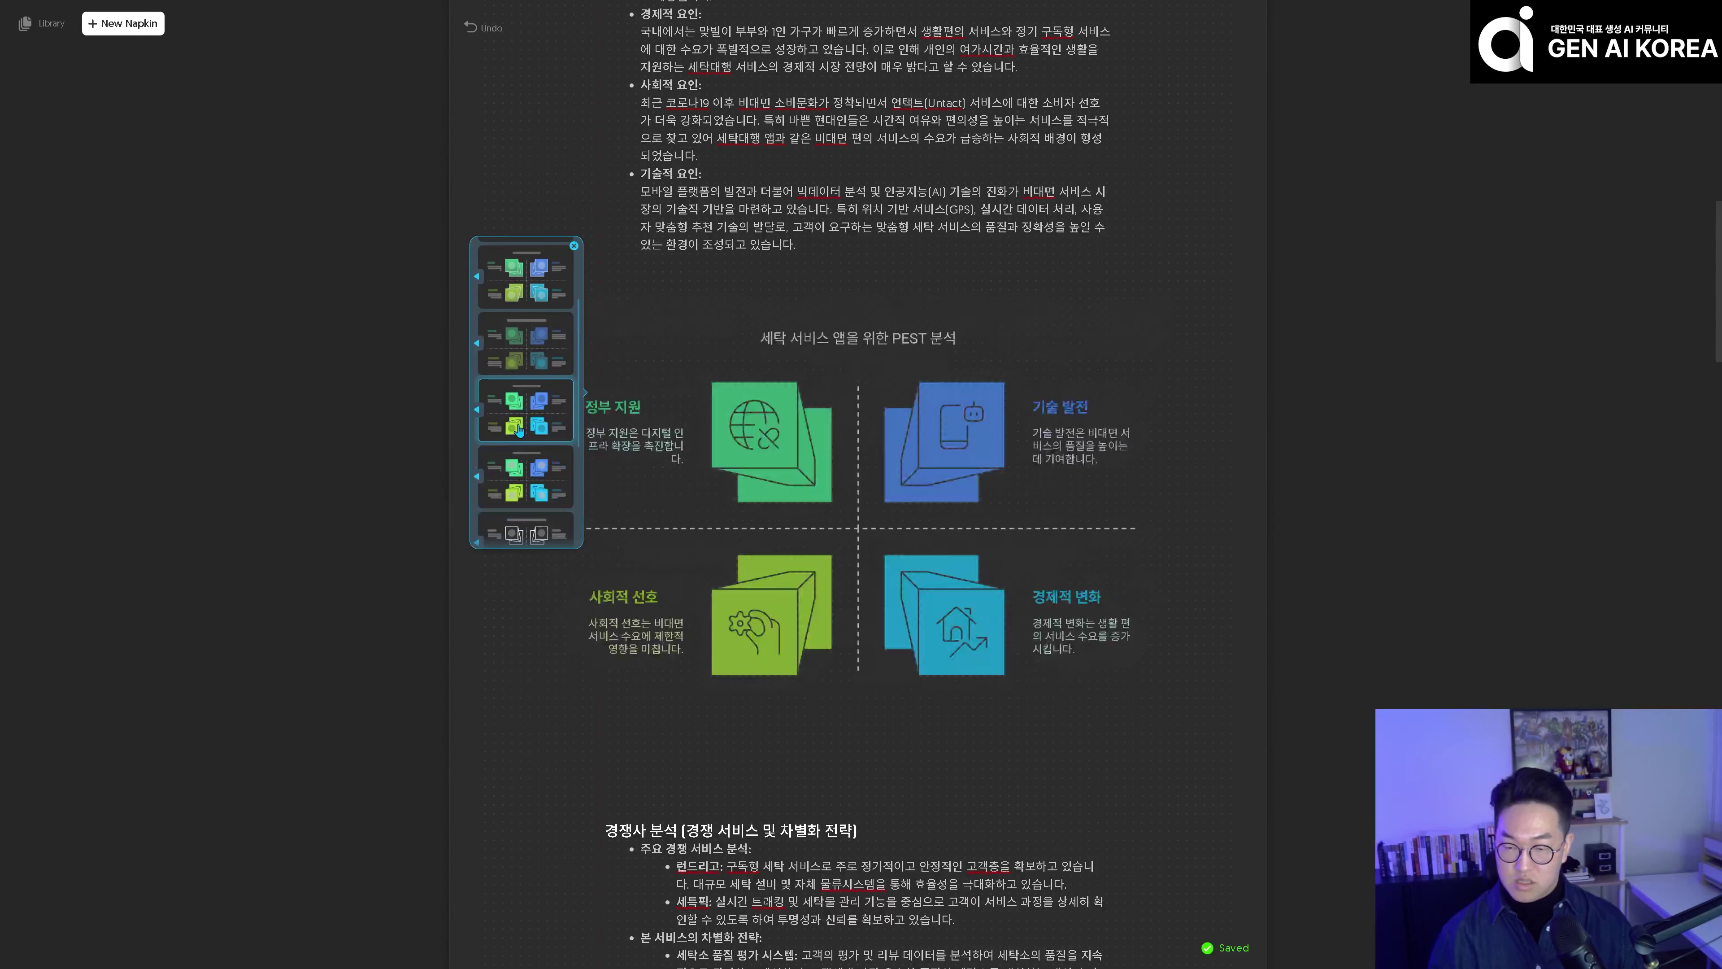
left_click(520, 461)
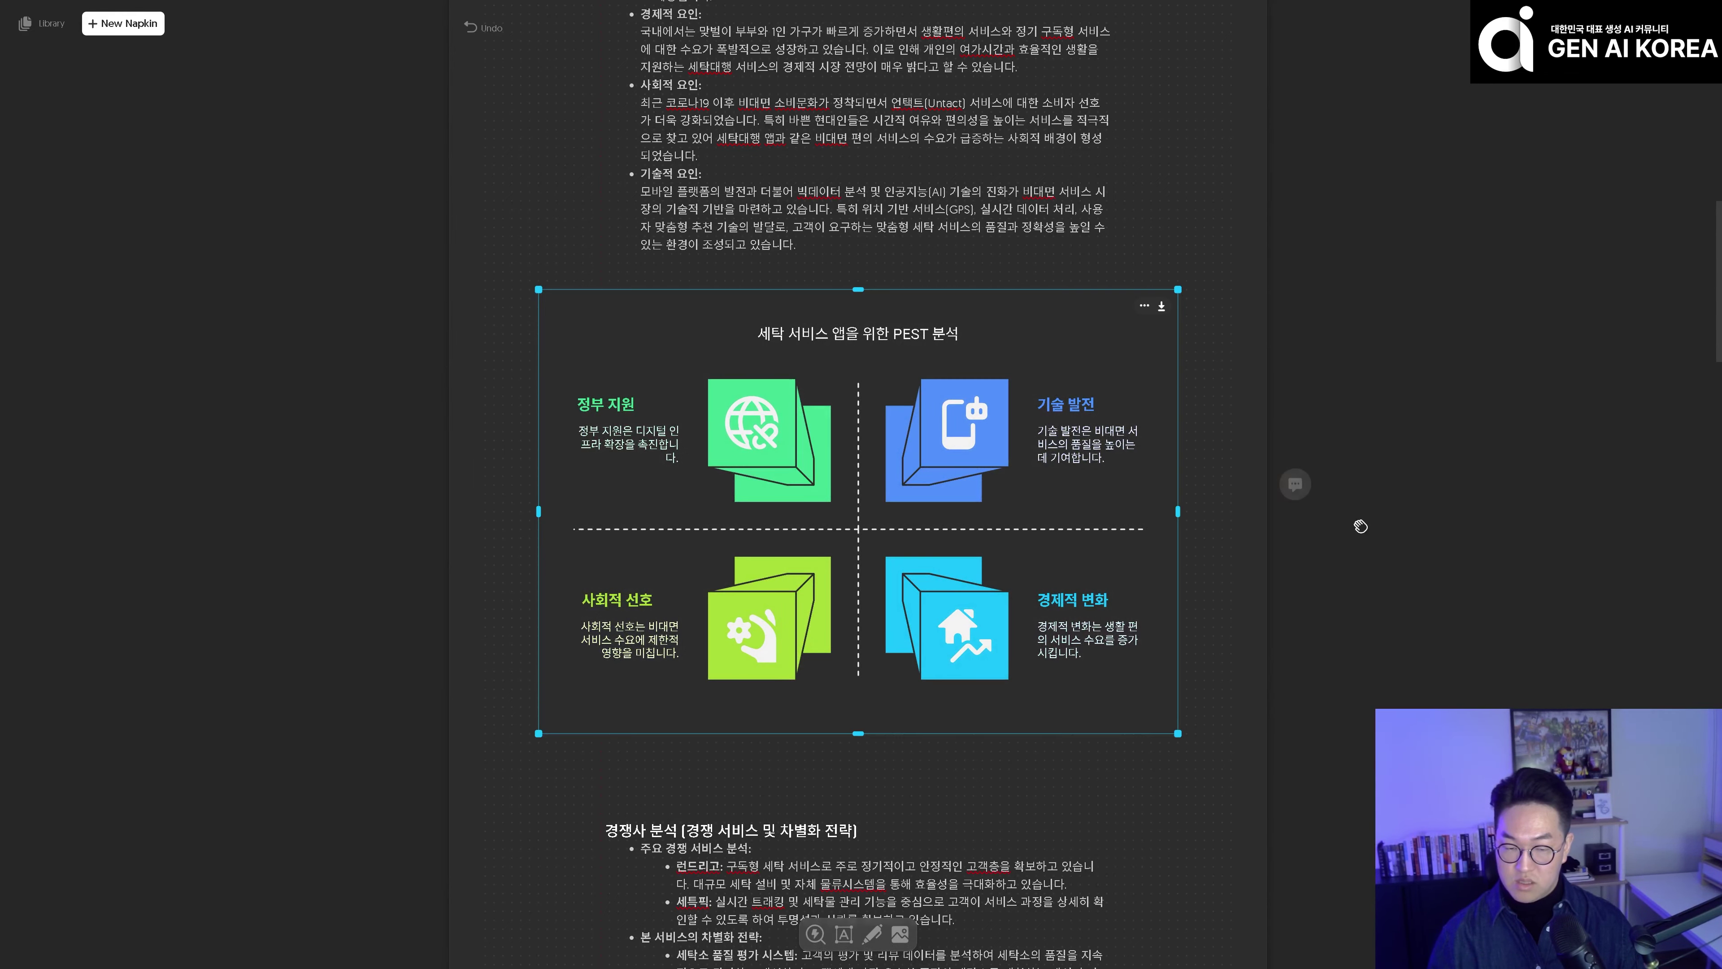
- Generate a visual for the 경쟁사 분석 section, compare the suggested layouts and choose one
scroll(1137, 404, "down", 9)
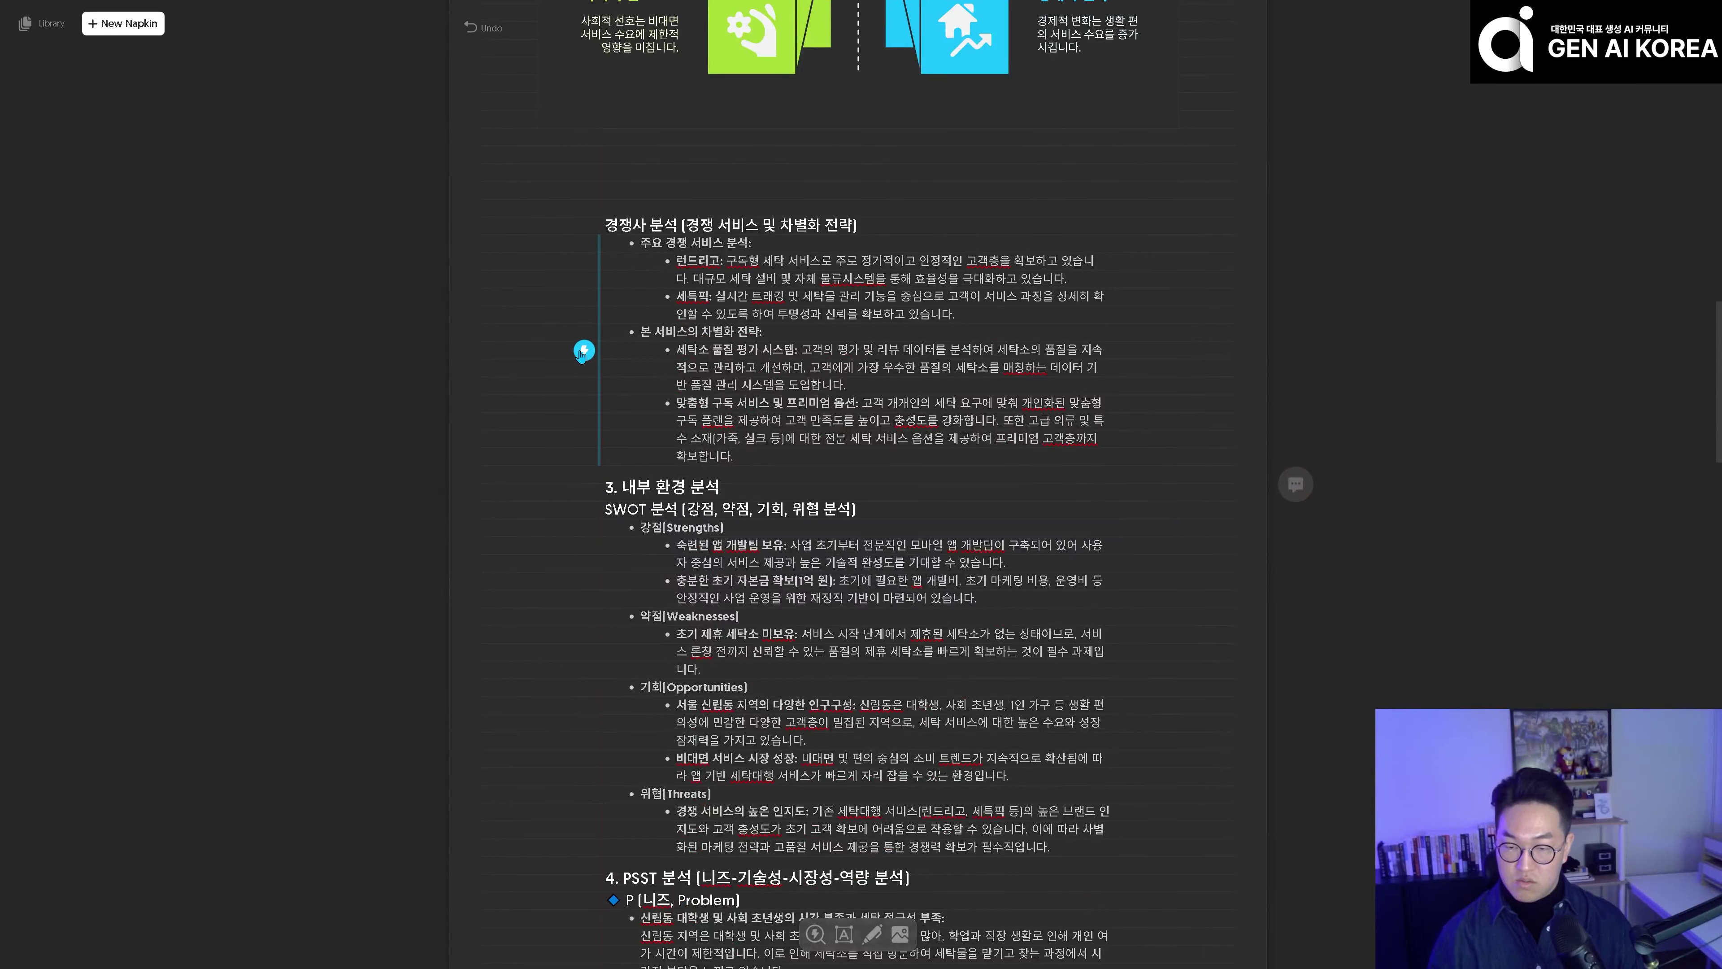
left_click(584, 351)
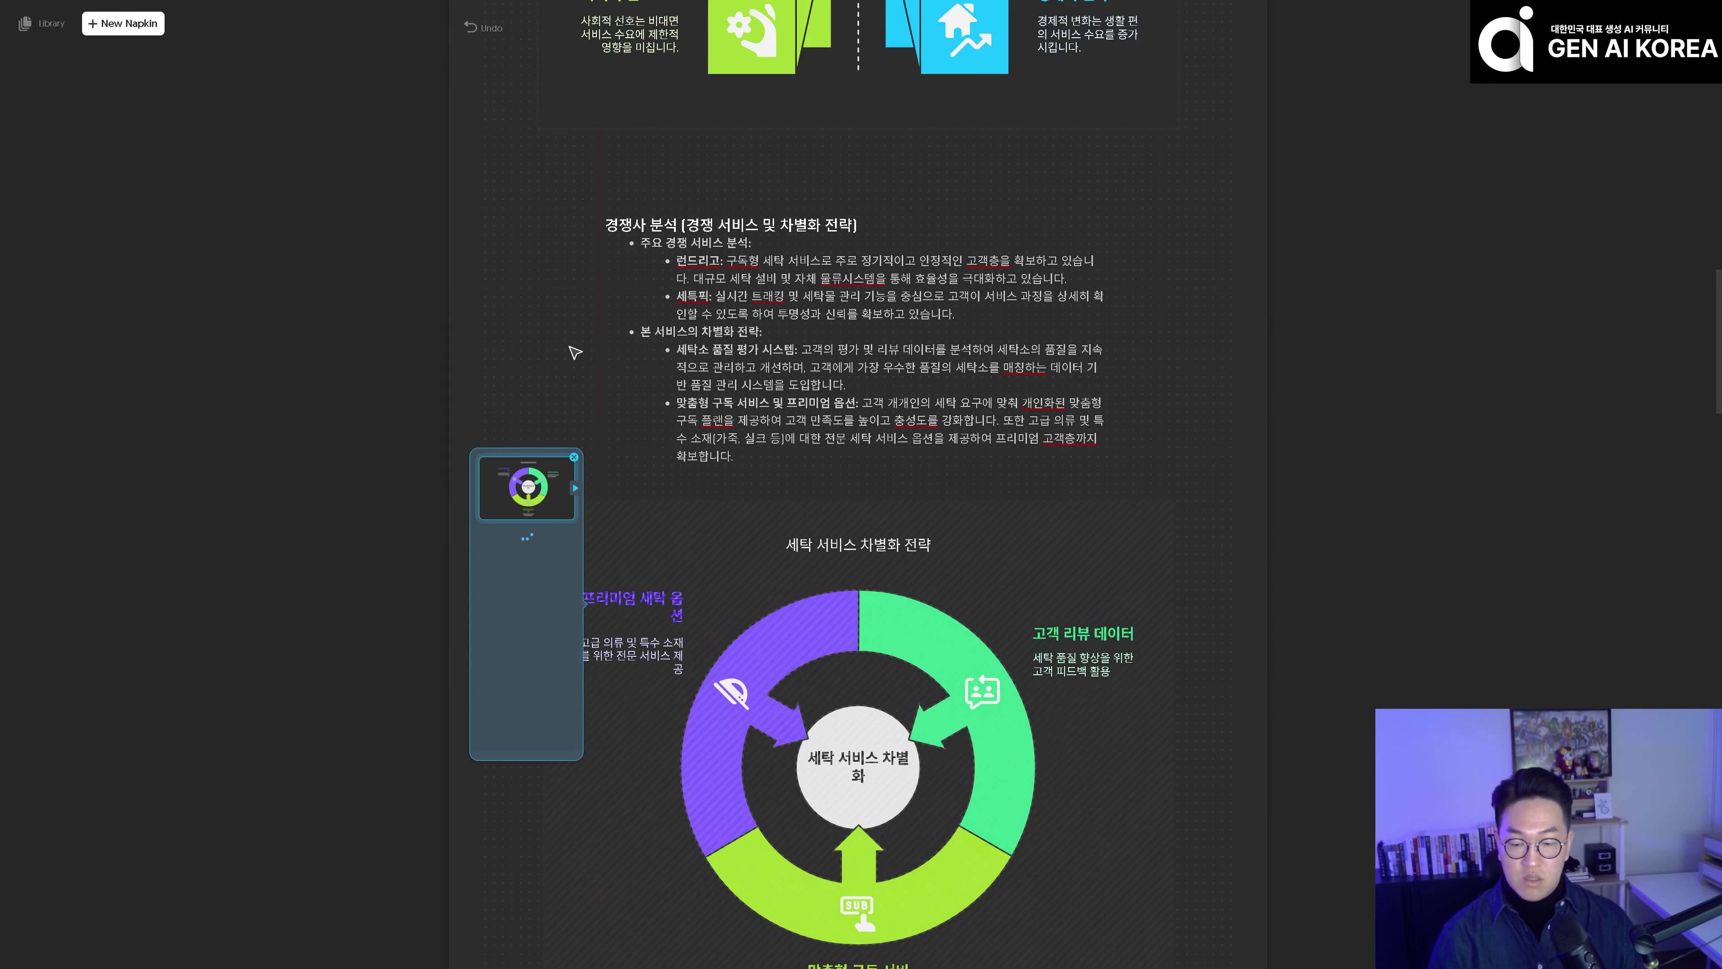
scroll(1040, 405, "down", 5)
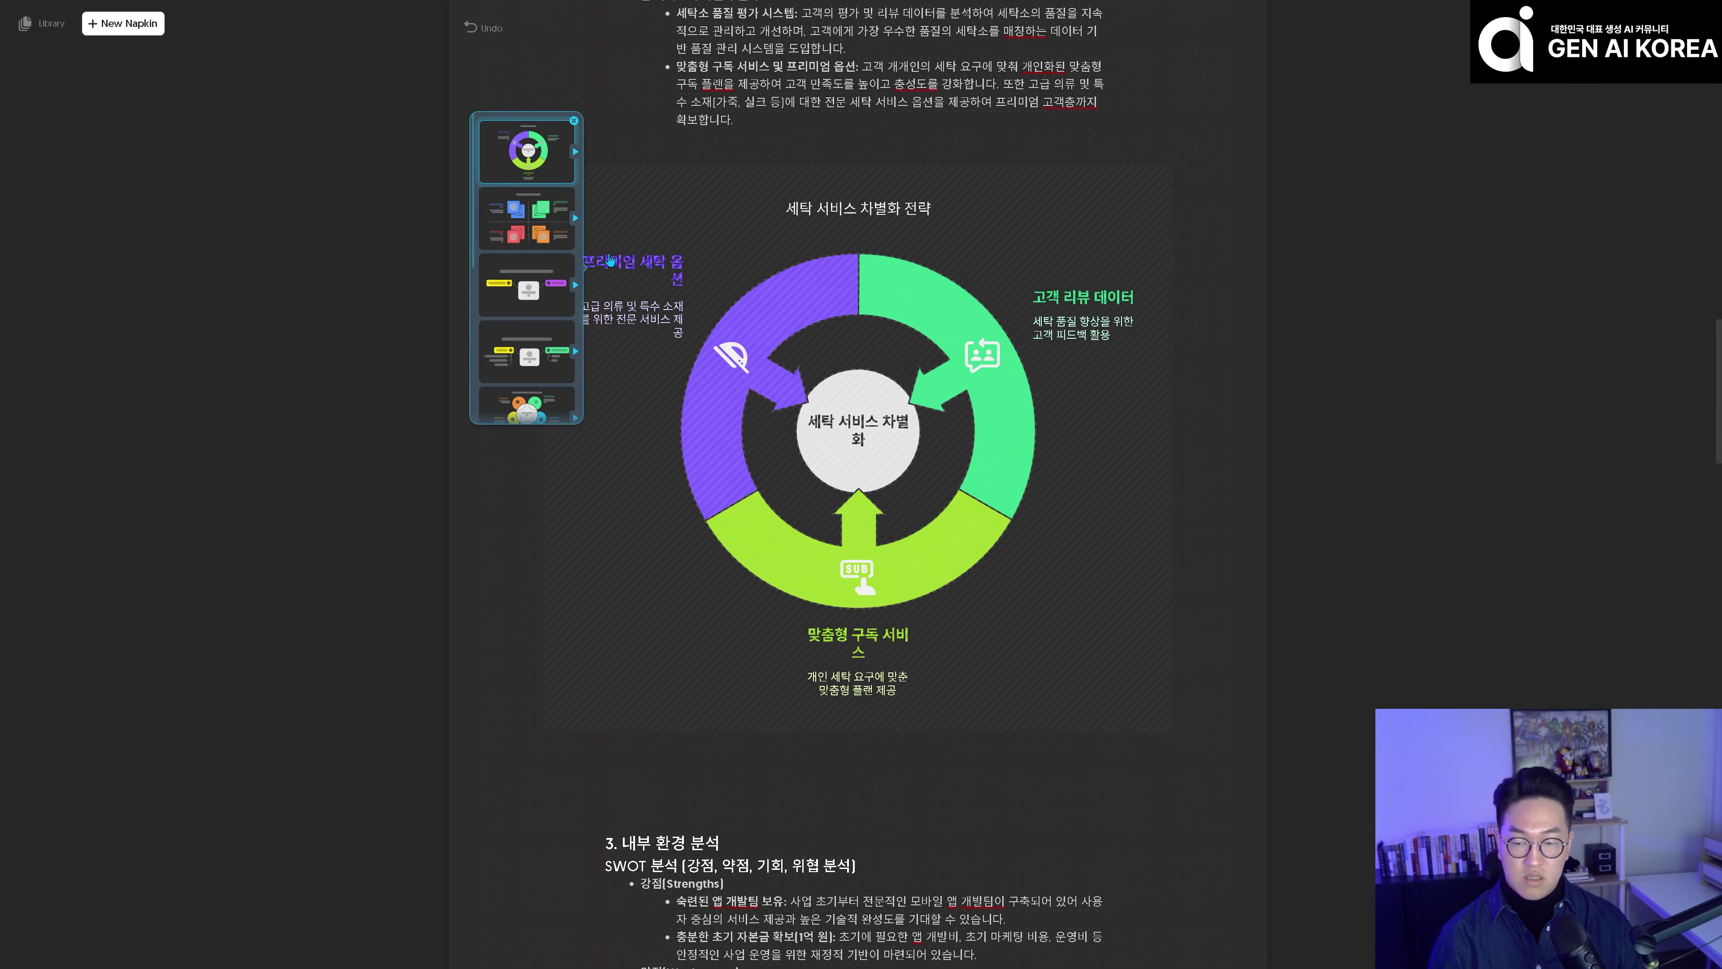
left_click(537, 234)
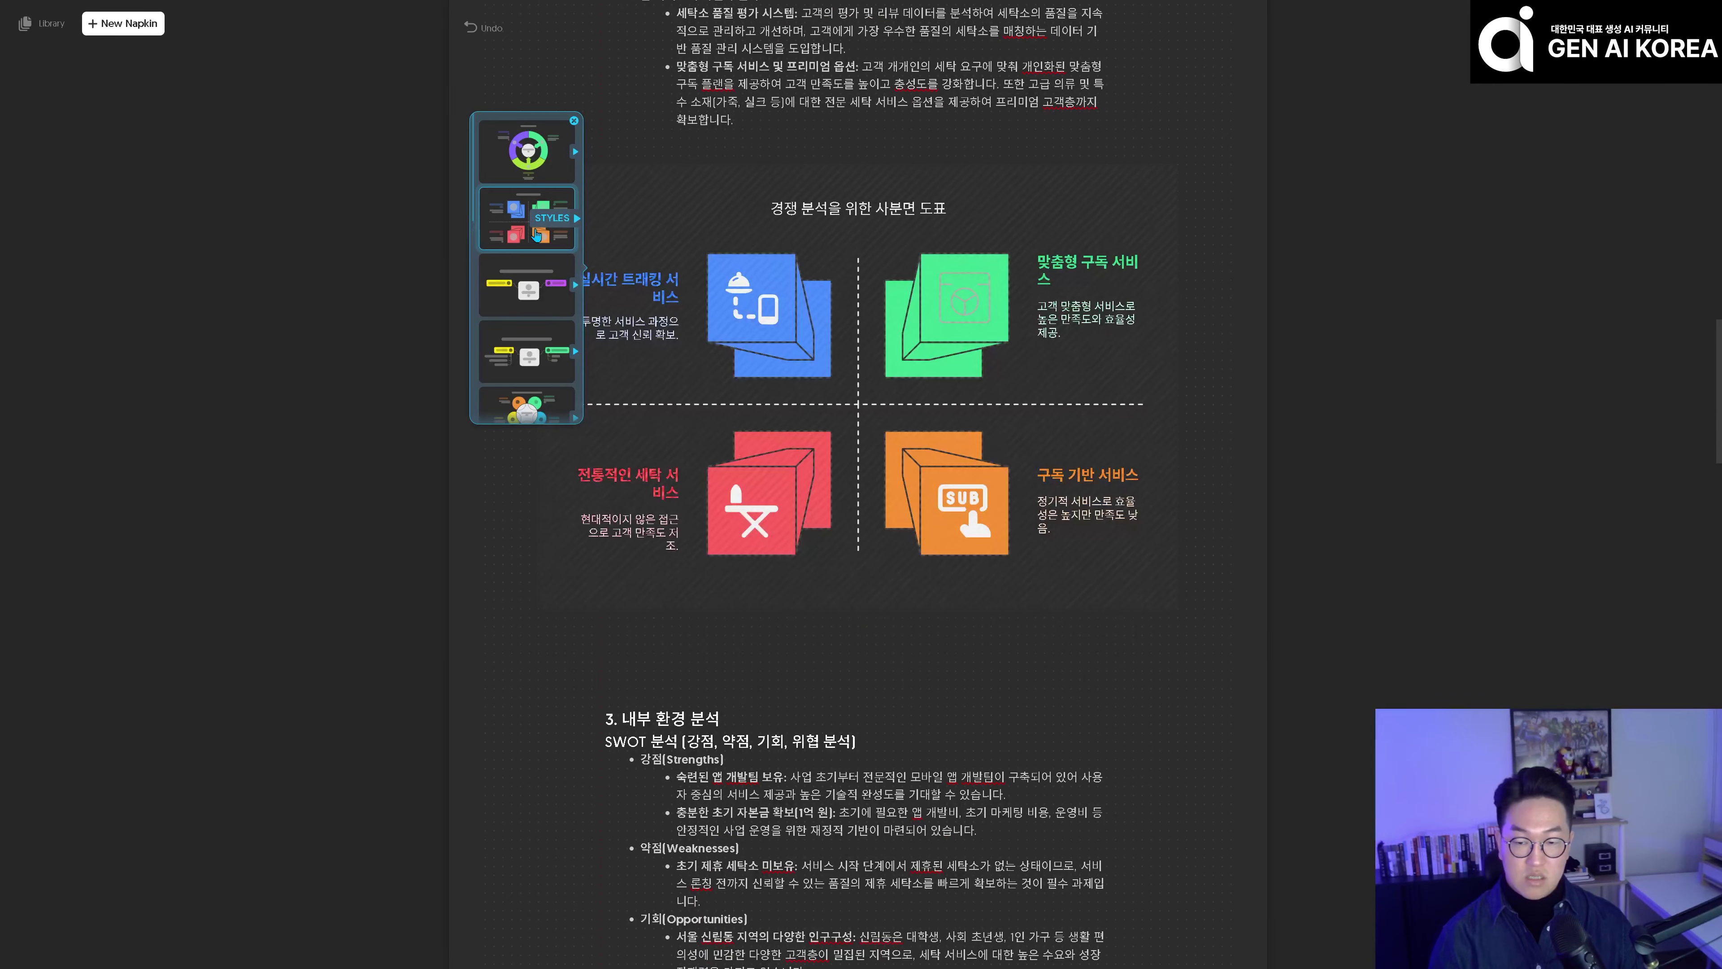
left_click(516, 166)
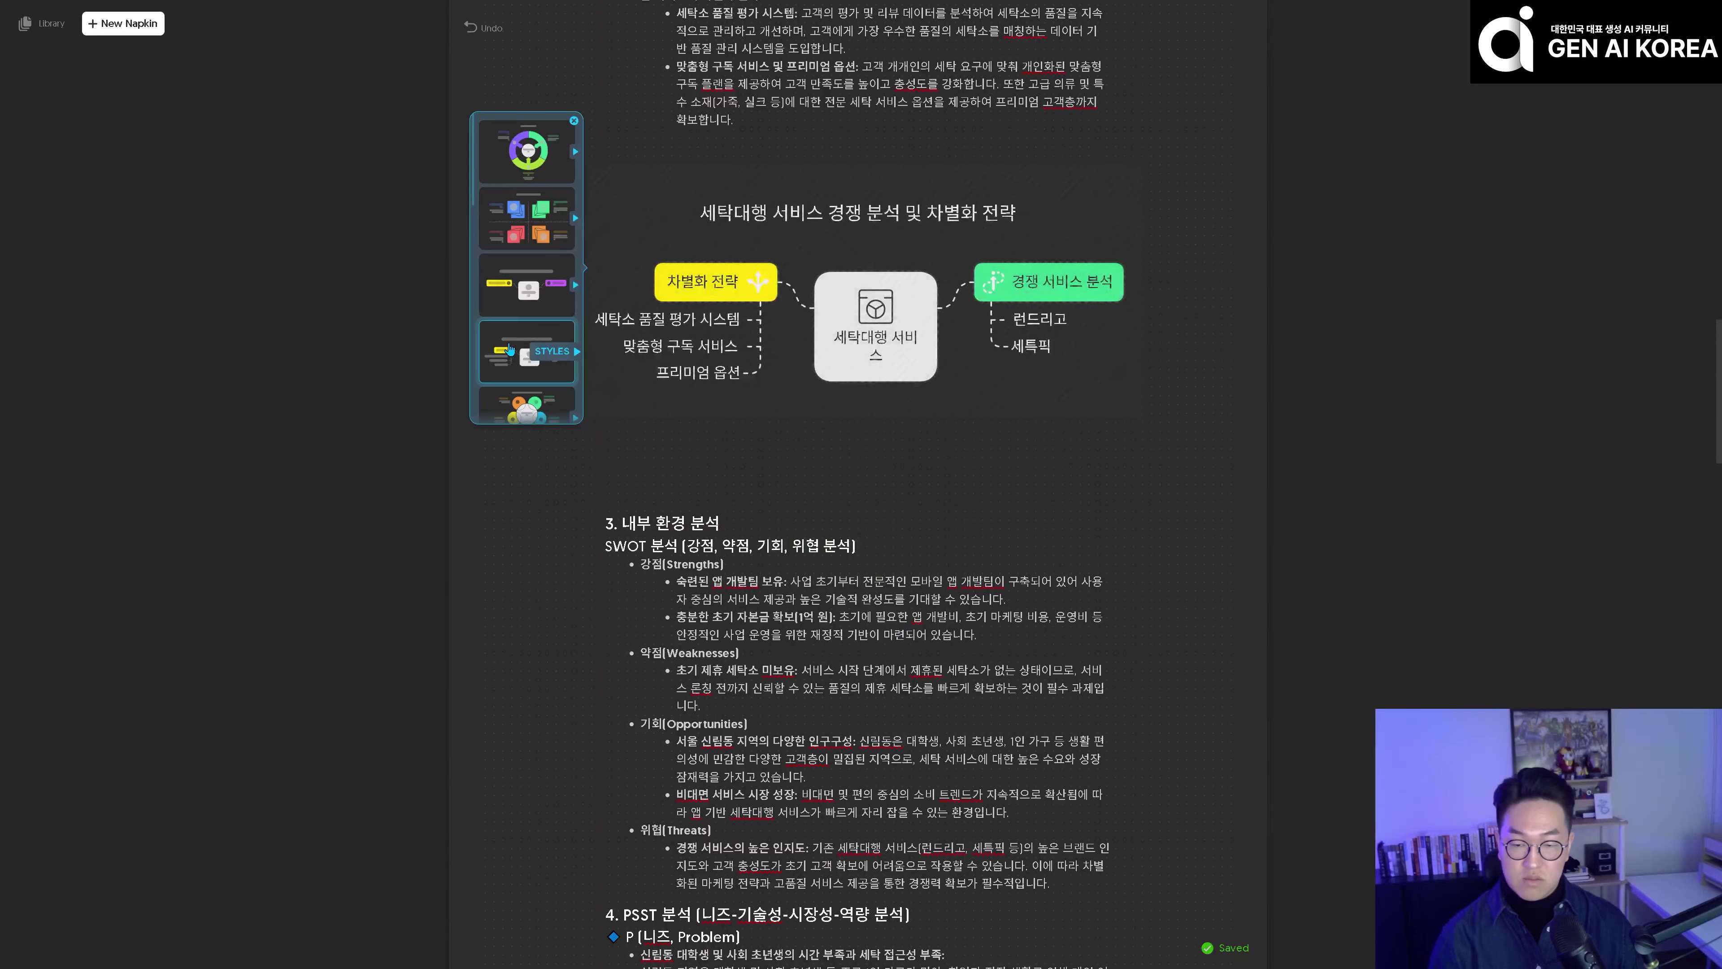
scroll(519, 345, "down", 2)
left_click(518, 291)
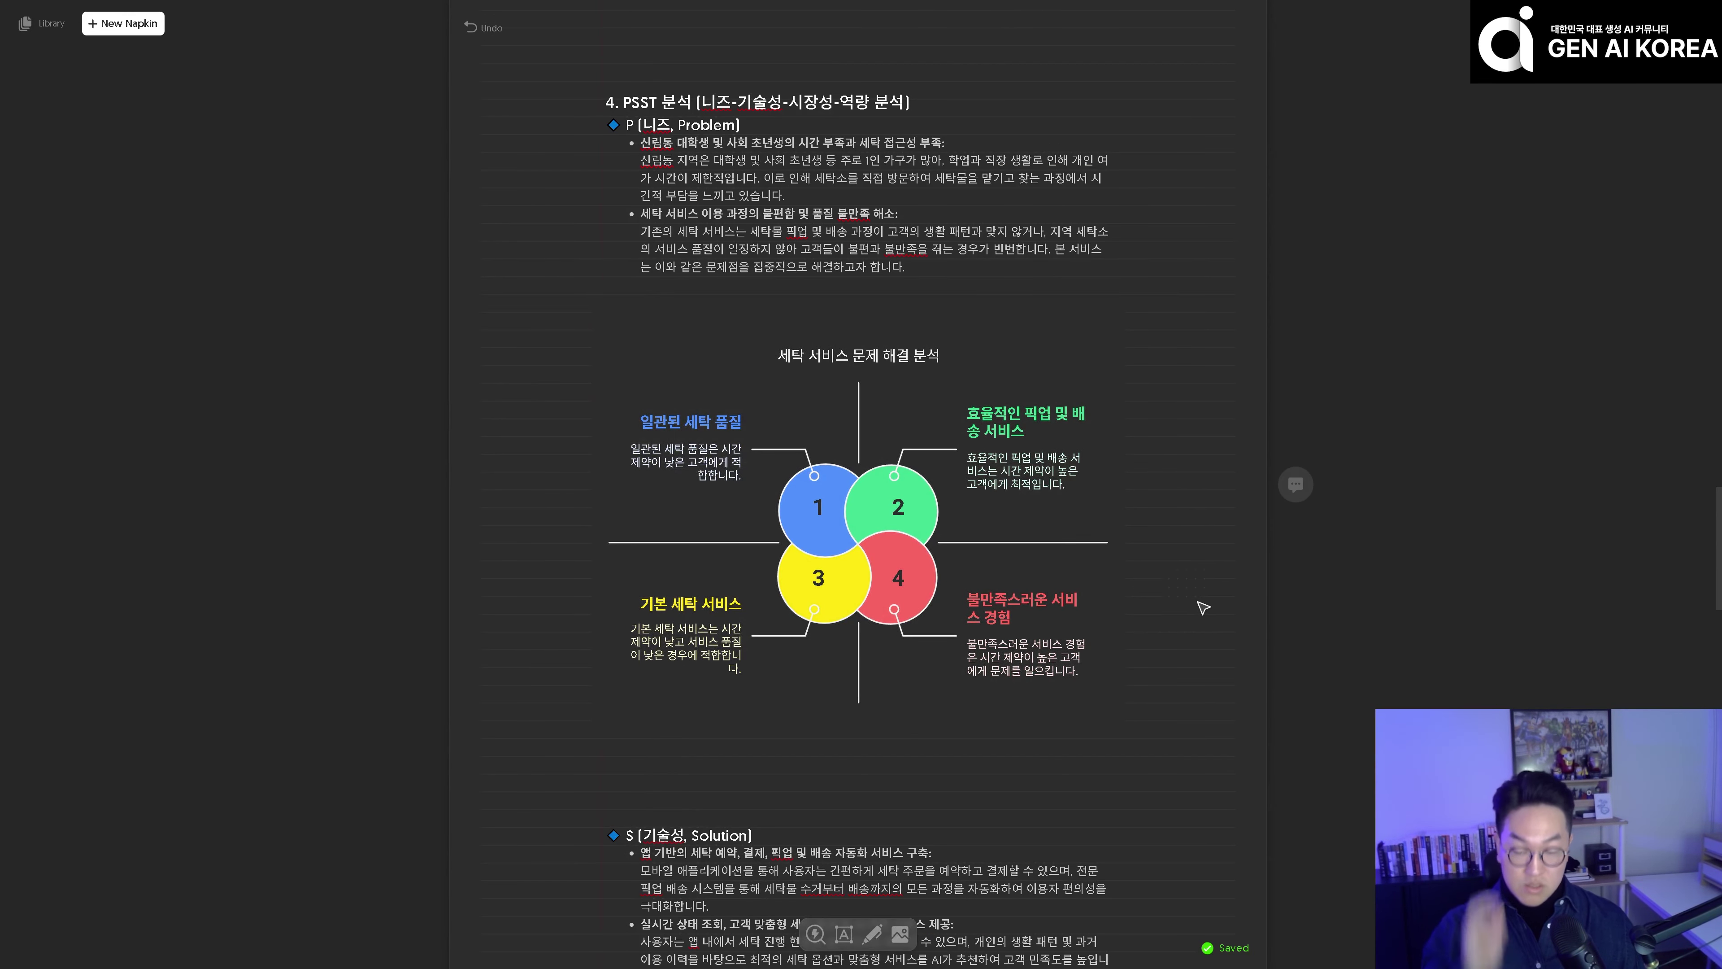
- Compare the export formats for the '세탁 서비스의 편리함과 품질 향상' diagram and download it as a PNG in dark color mode
scroll(1284, 637, "down", 12)
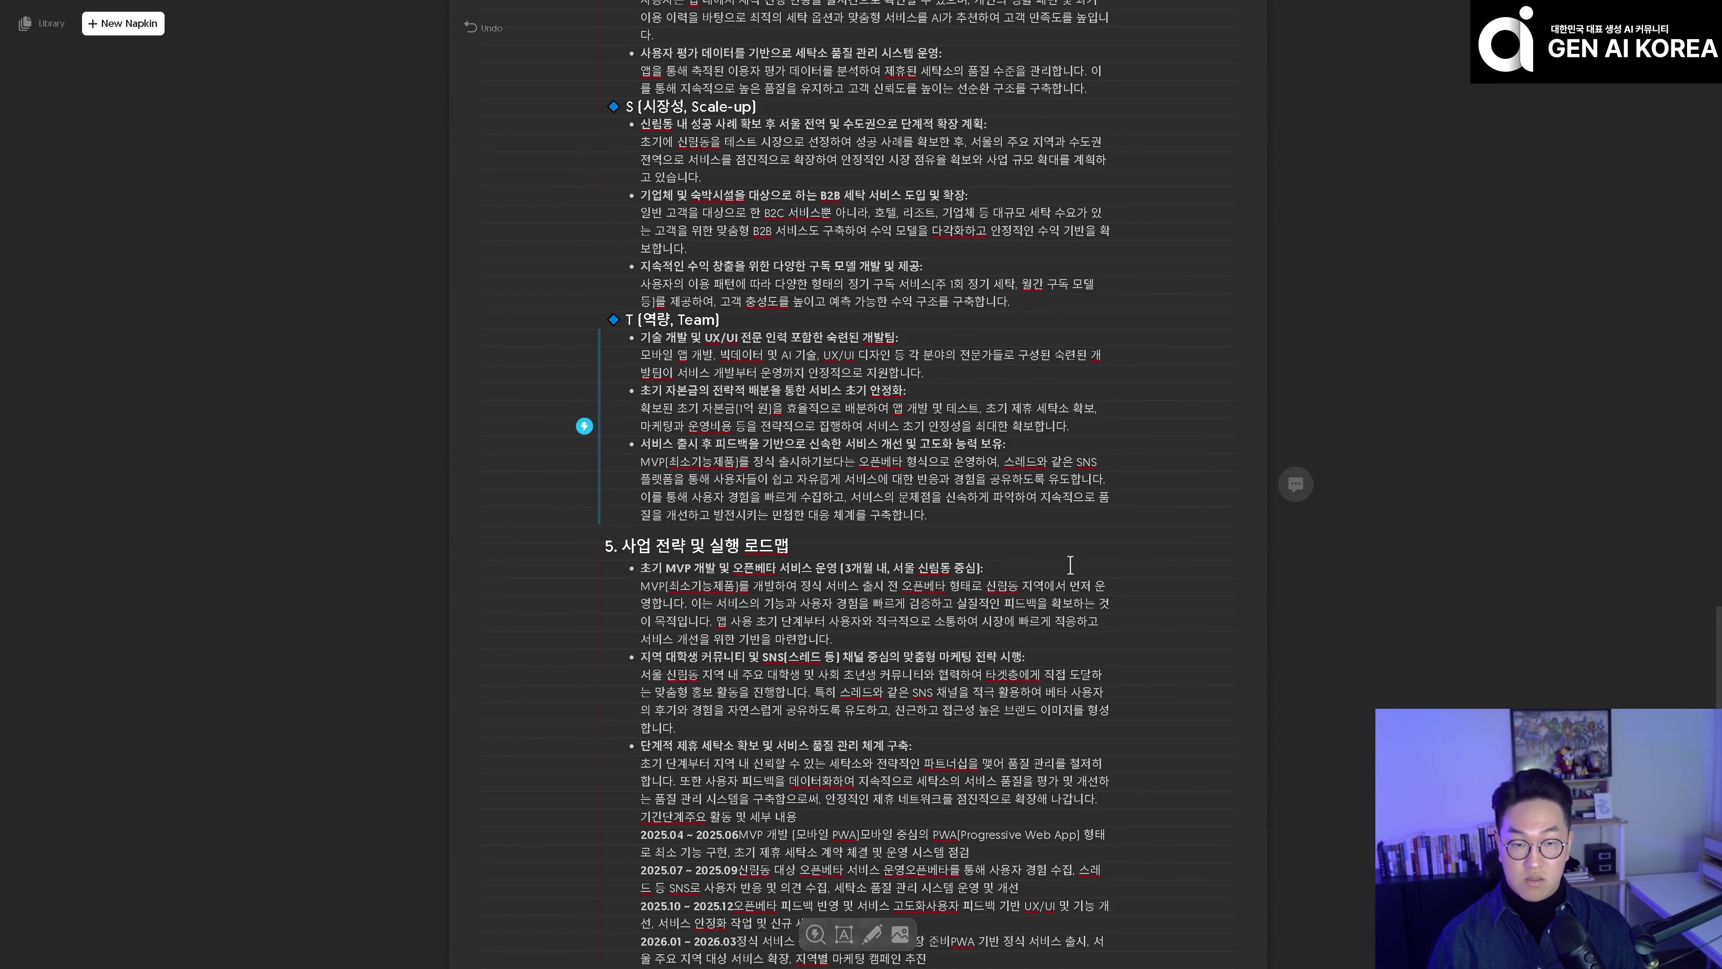
scroll(1128, 586, "up", 6)
scroll(1128, 586, "up", 20)
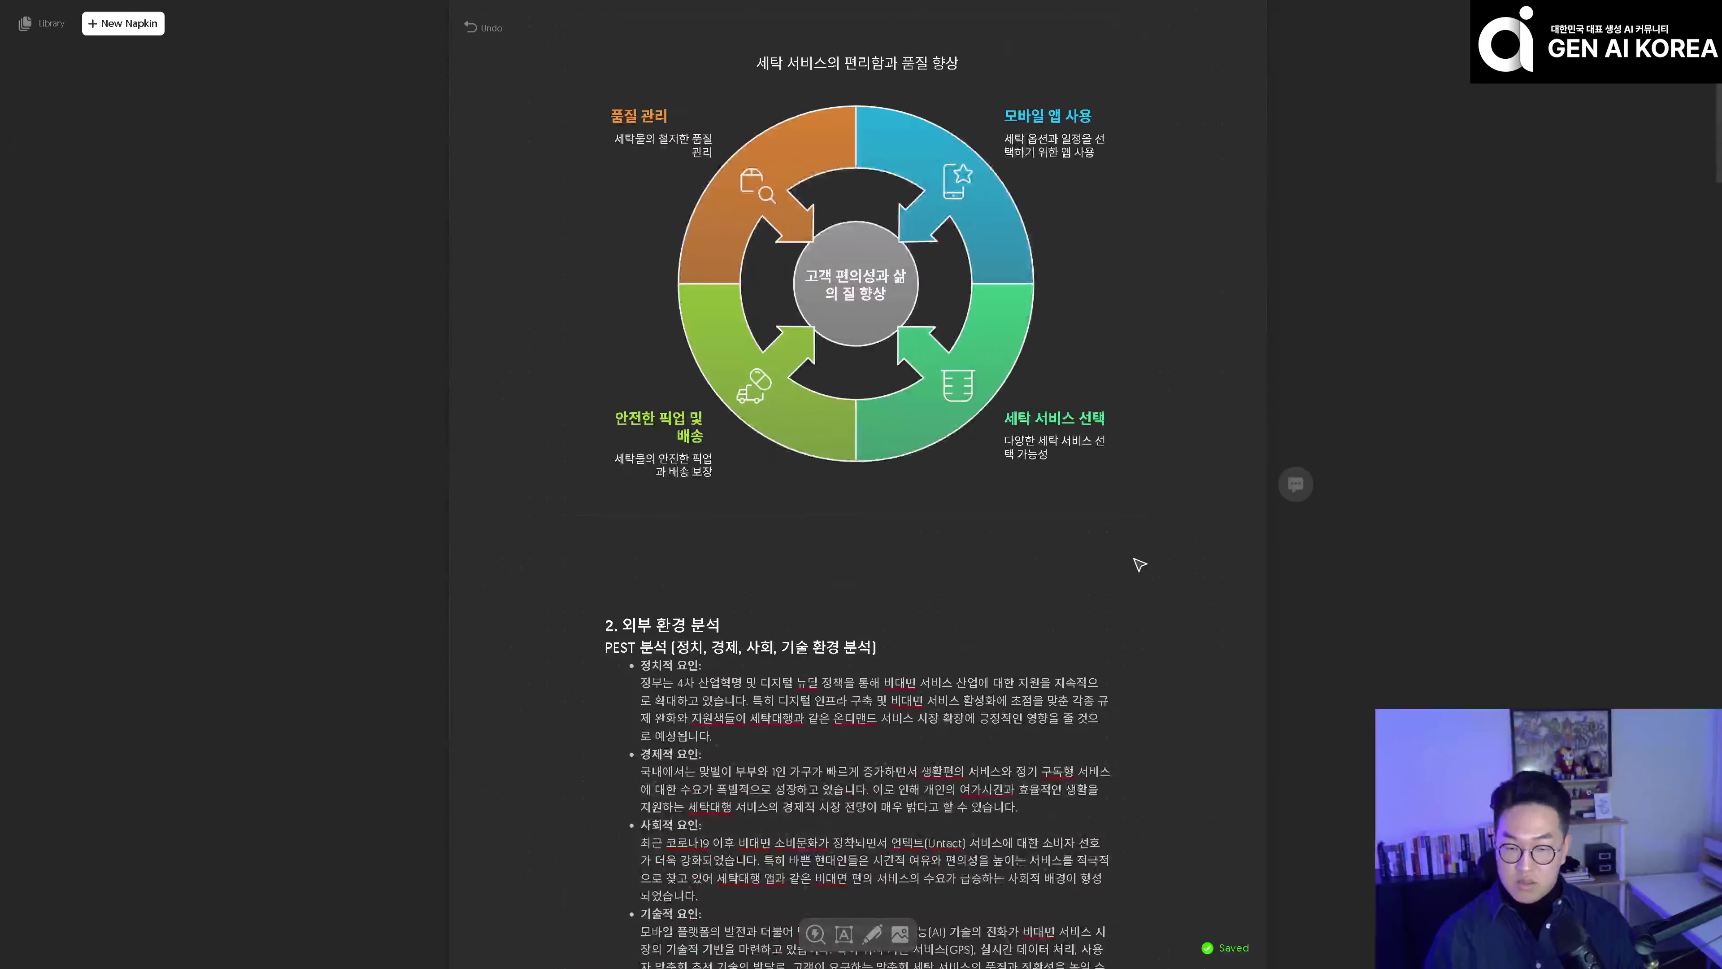
scroll(1112, 380, "up", 2)
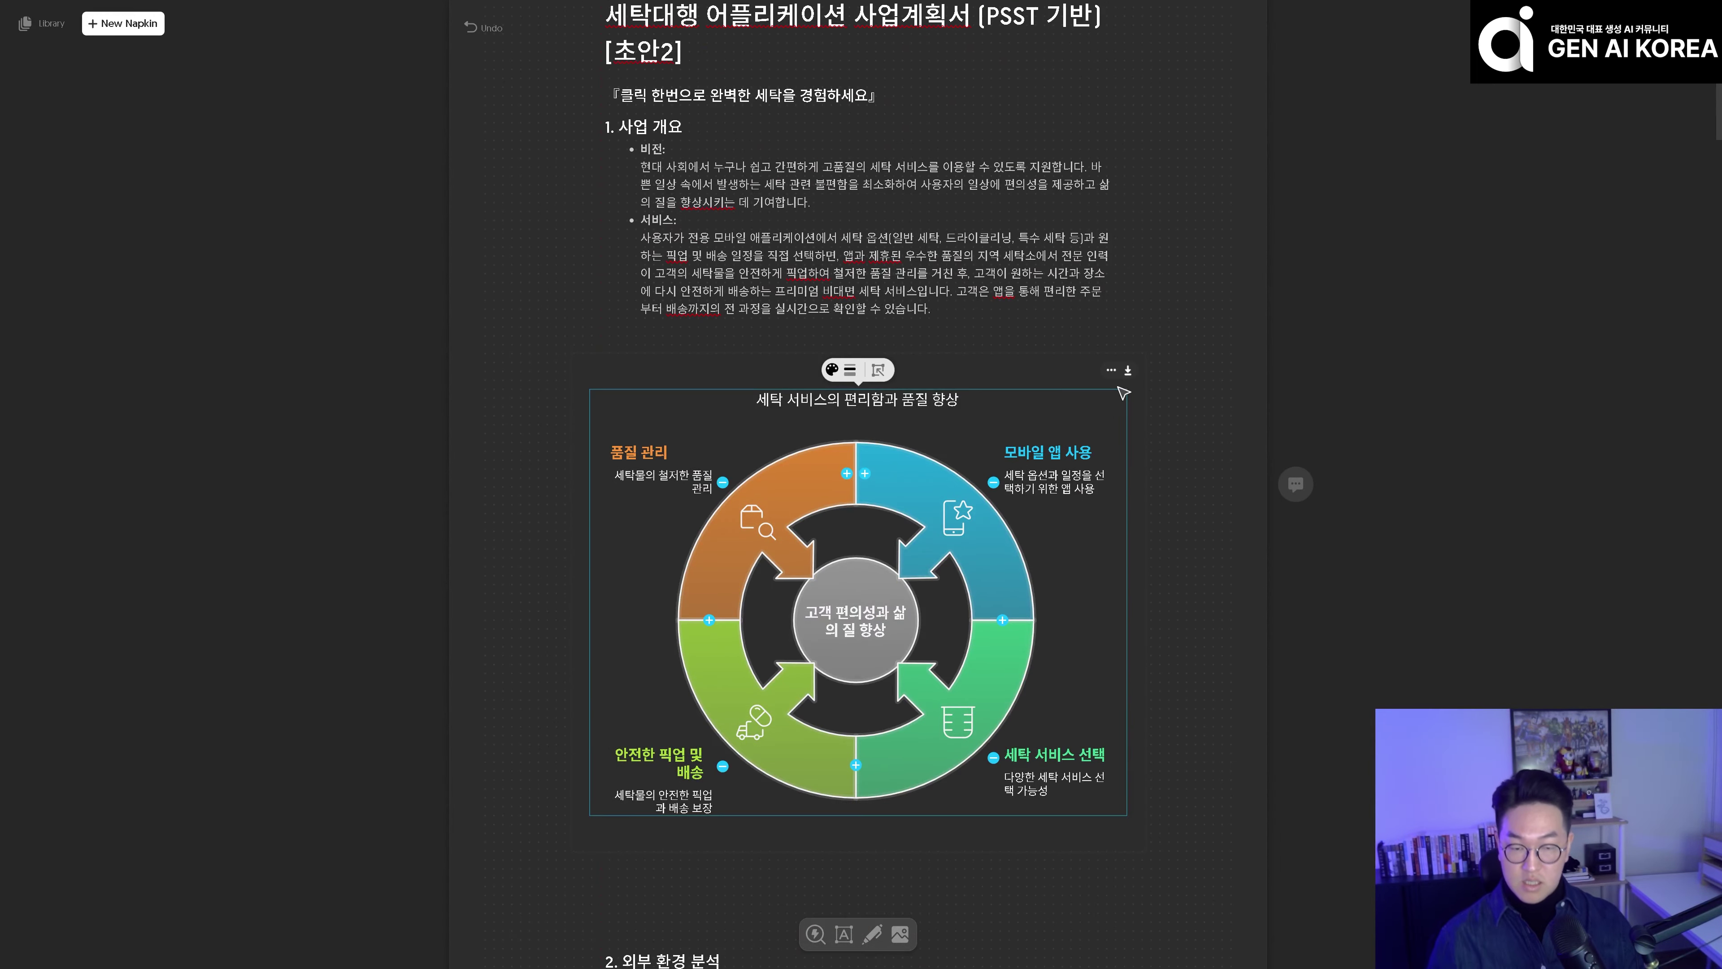
left_click(1133, 375)
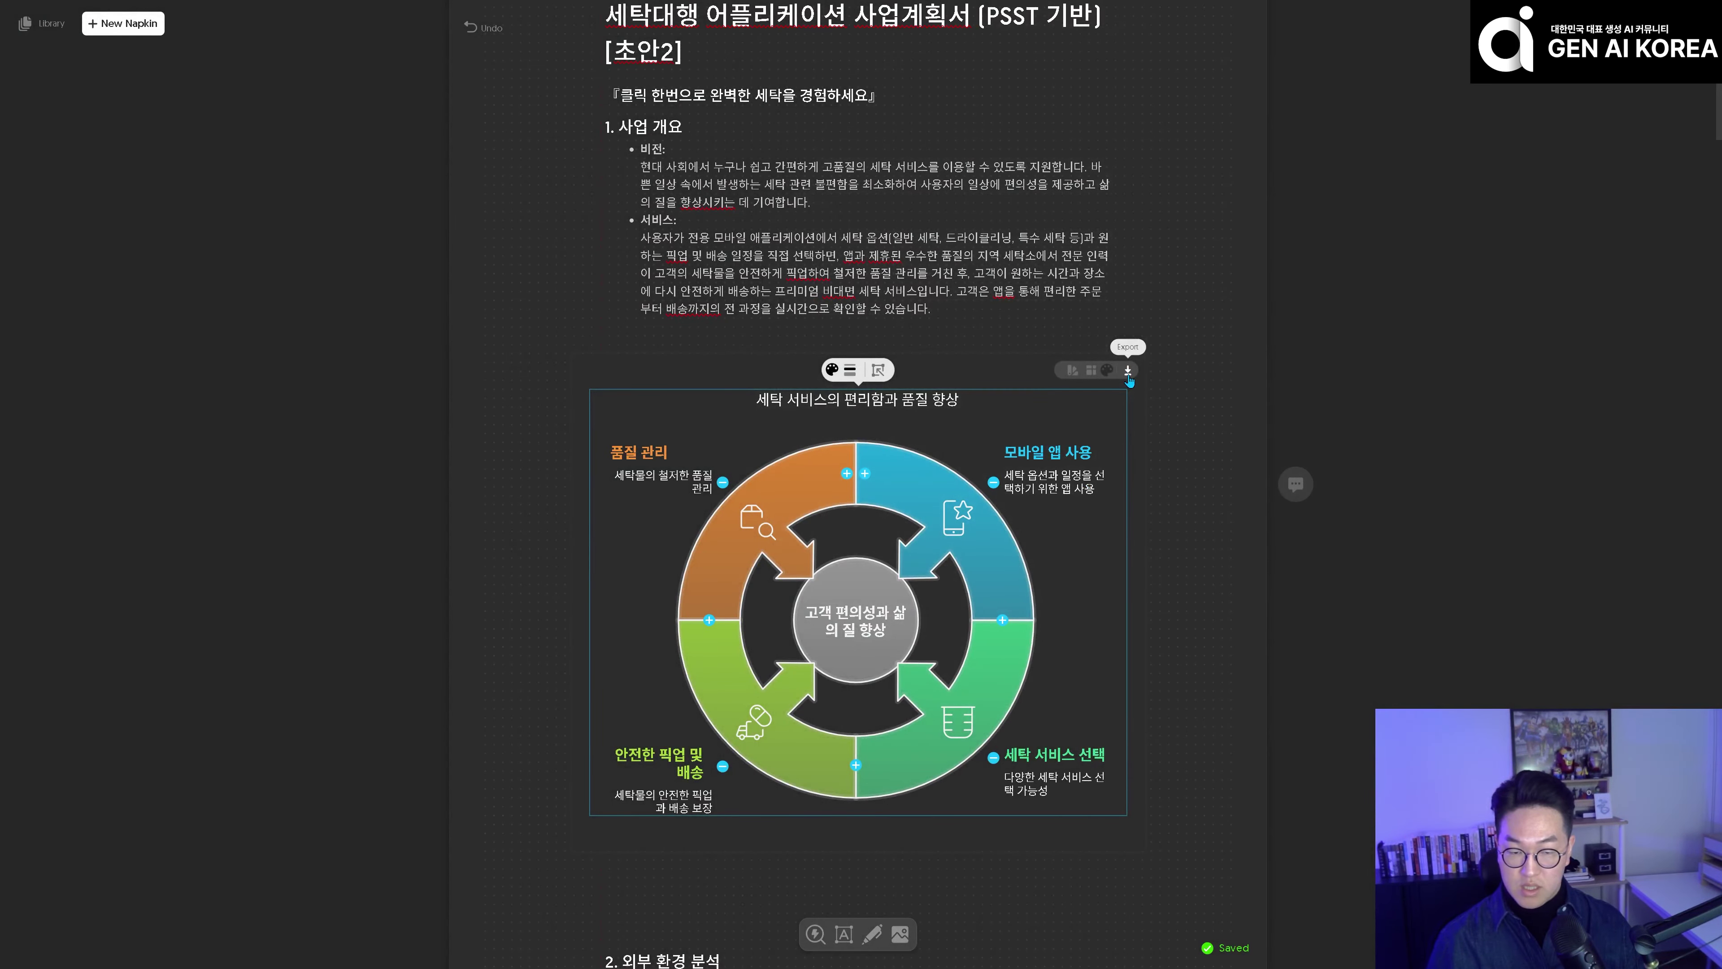
left_click(1128, 373)
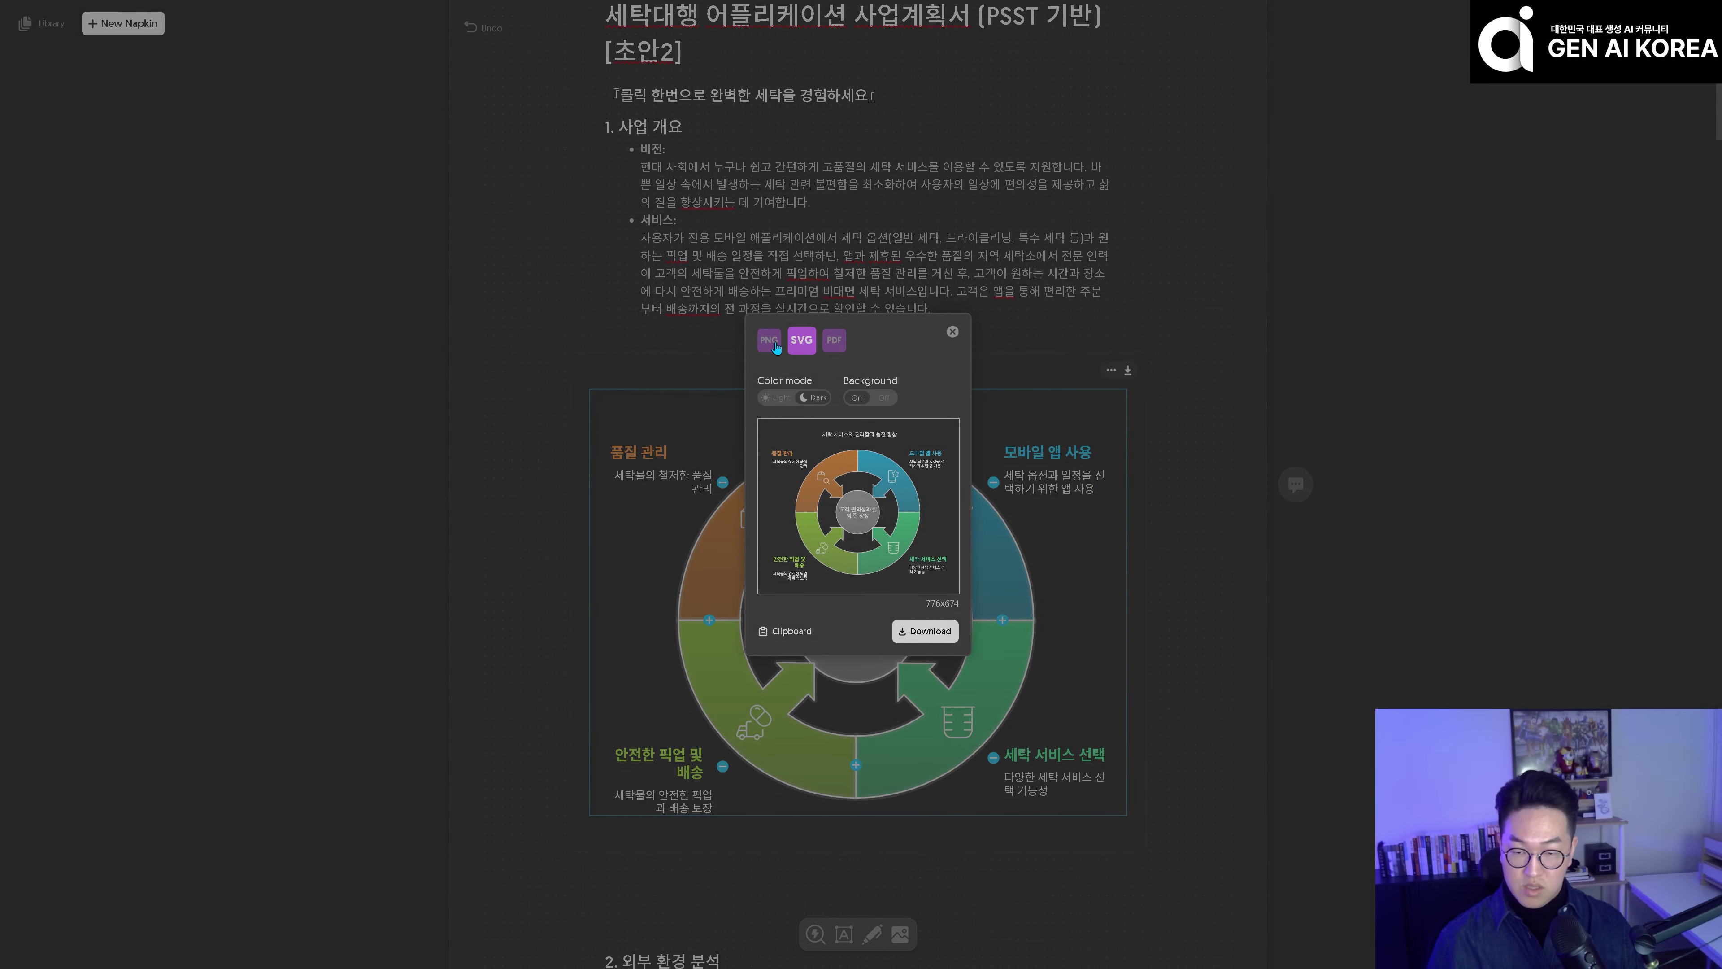
left_click(812, 351)
left_click(834, 350)
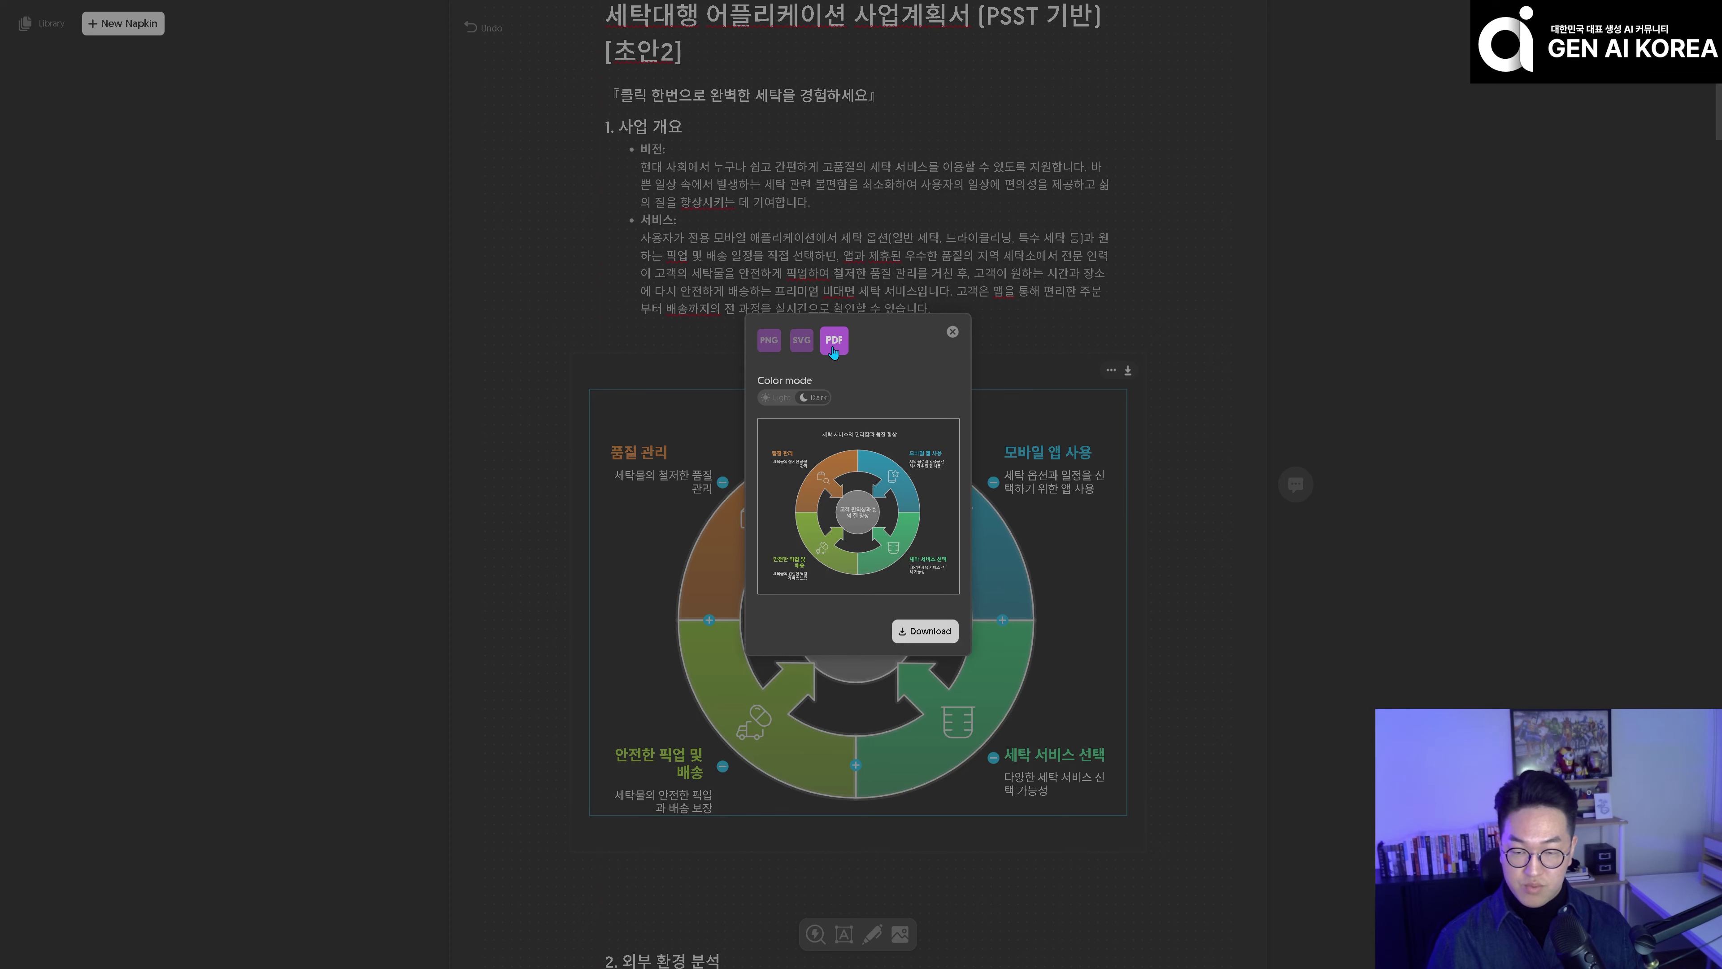
left_click(779, 349)
left_click(929, 631)
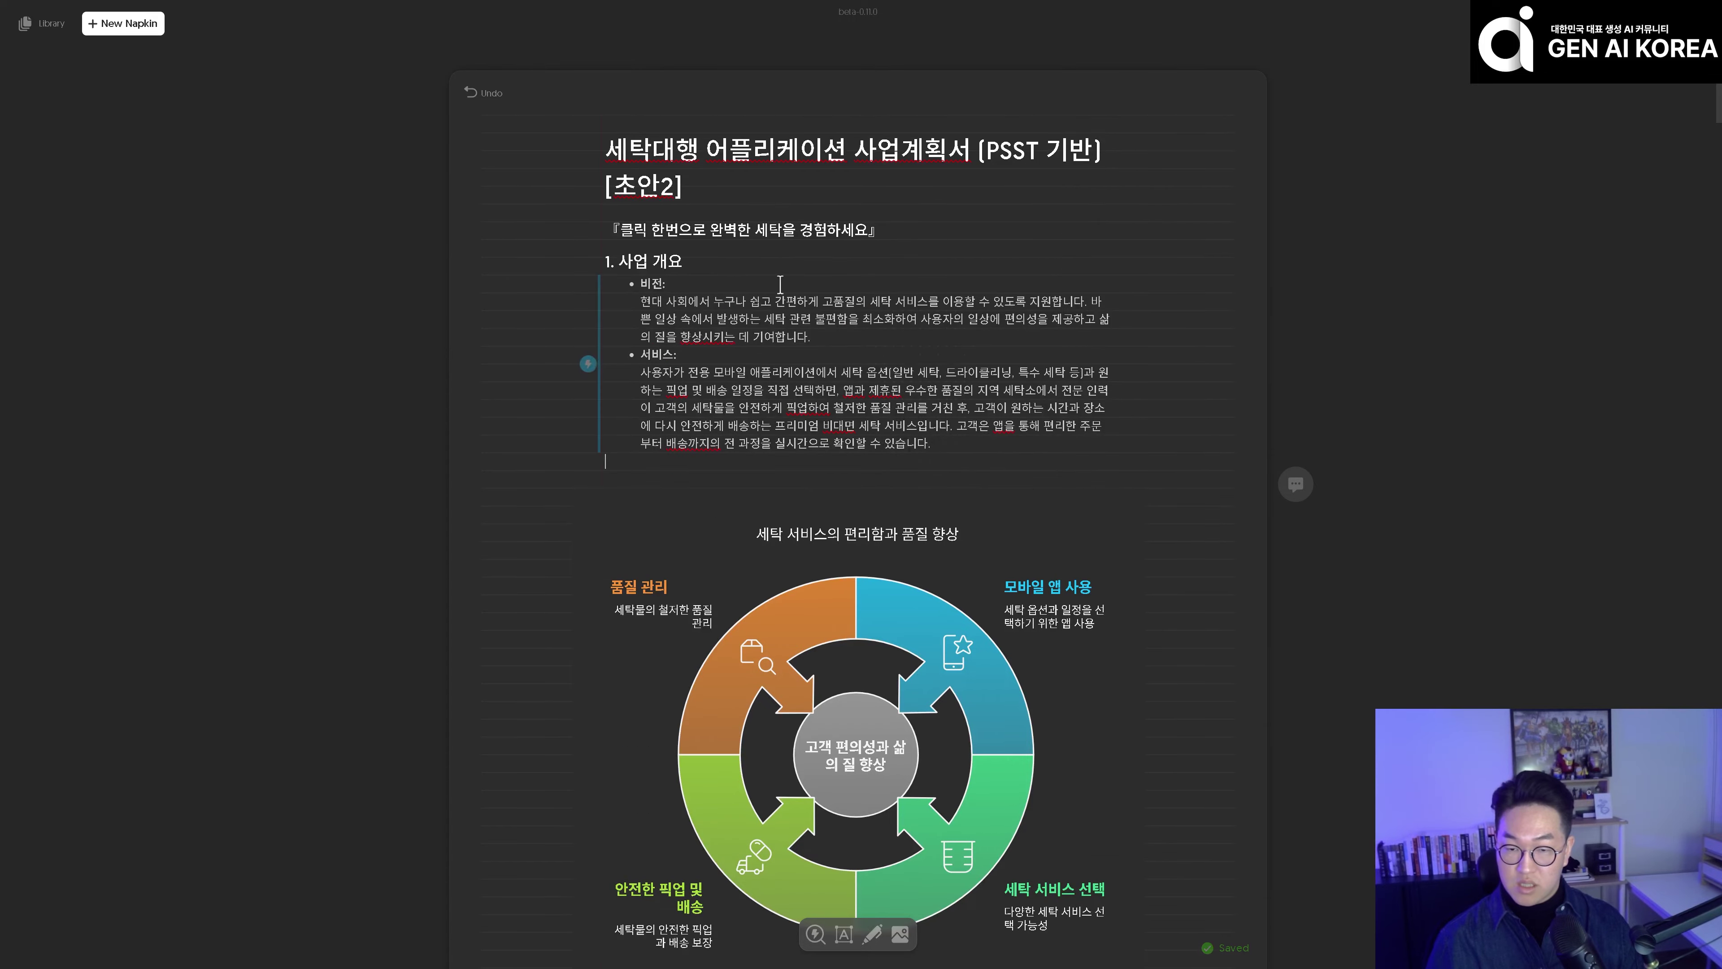
scroll(949, 483, "down", 2)
scroll(949, 483, "down", 8)
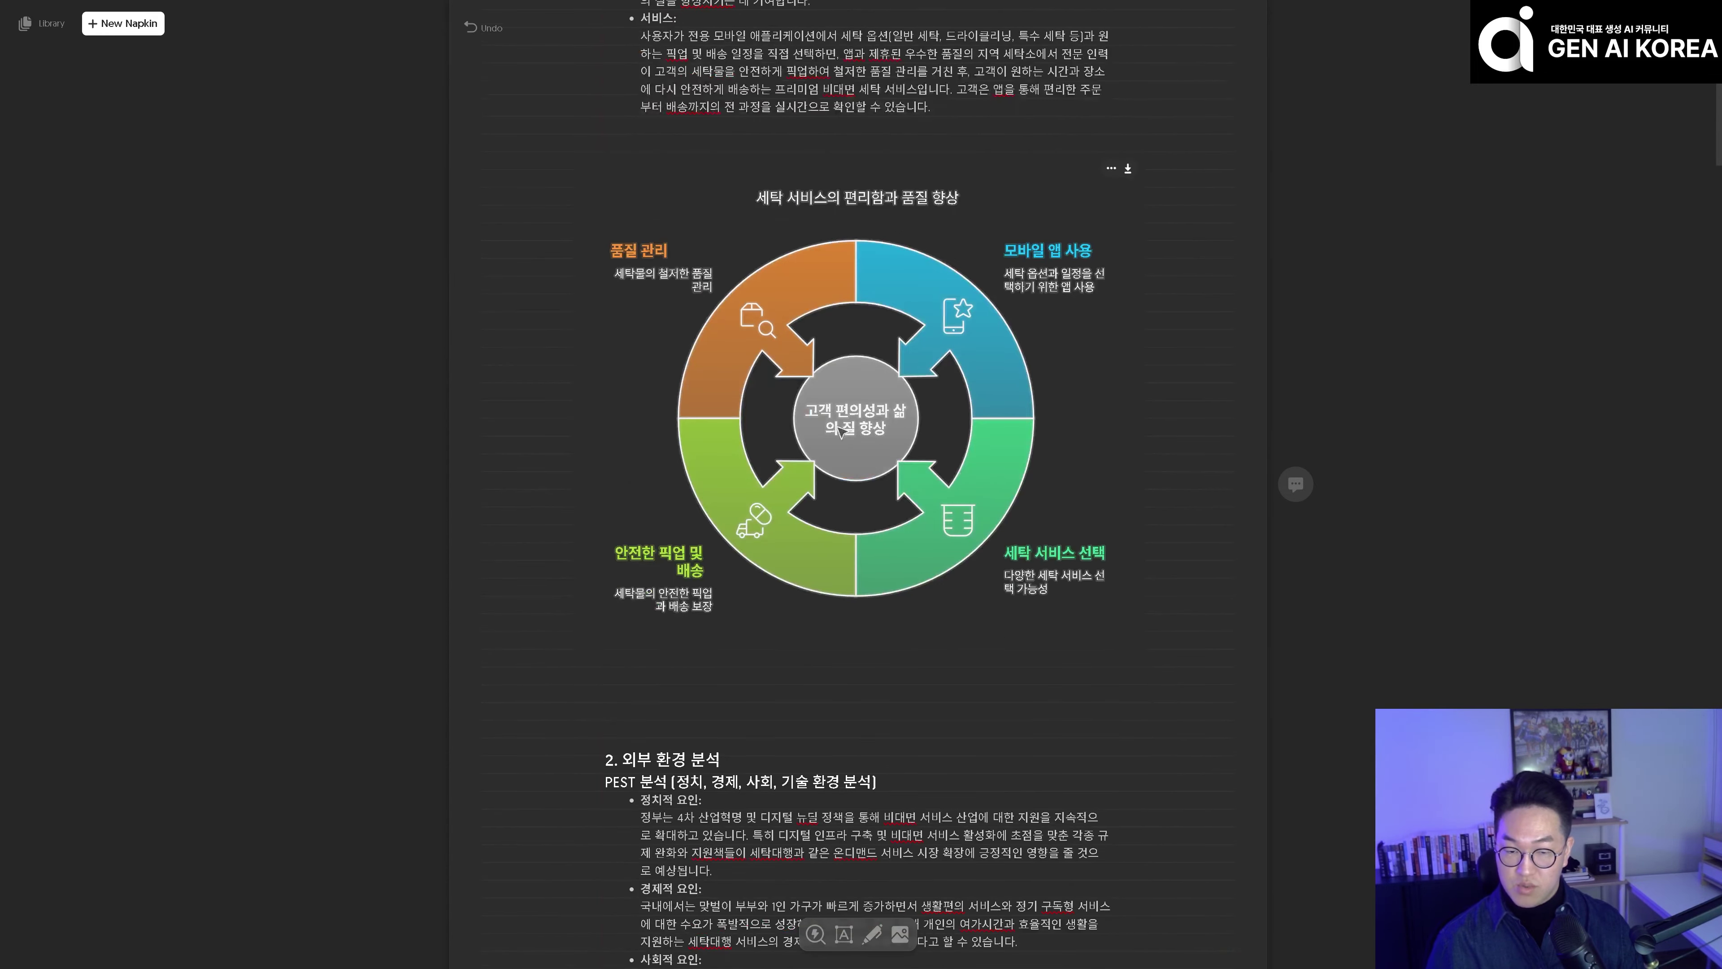